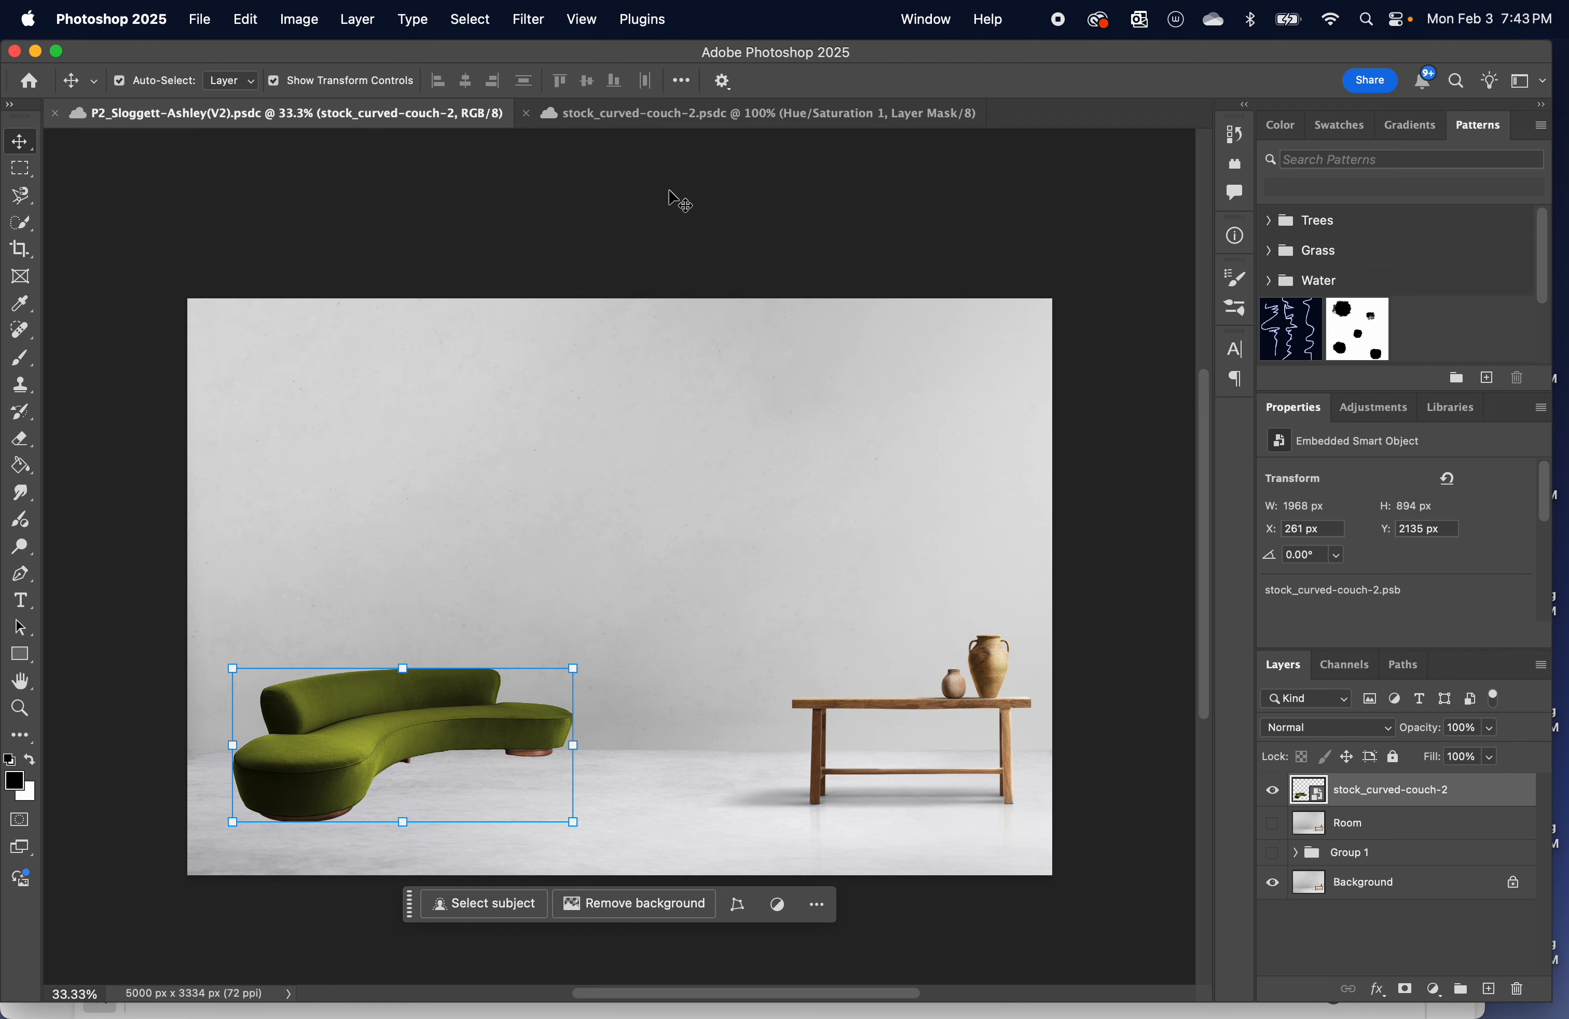
Scale the stock_curved-couch-2 layer up proportionally to about 206%.
left_click(310, 29)
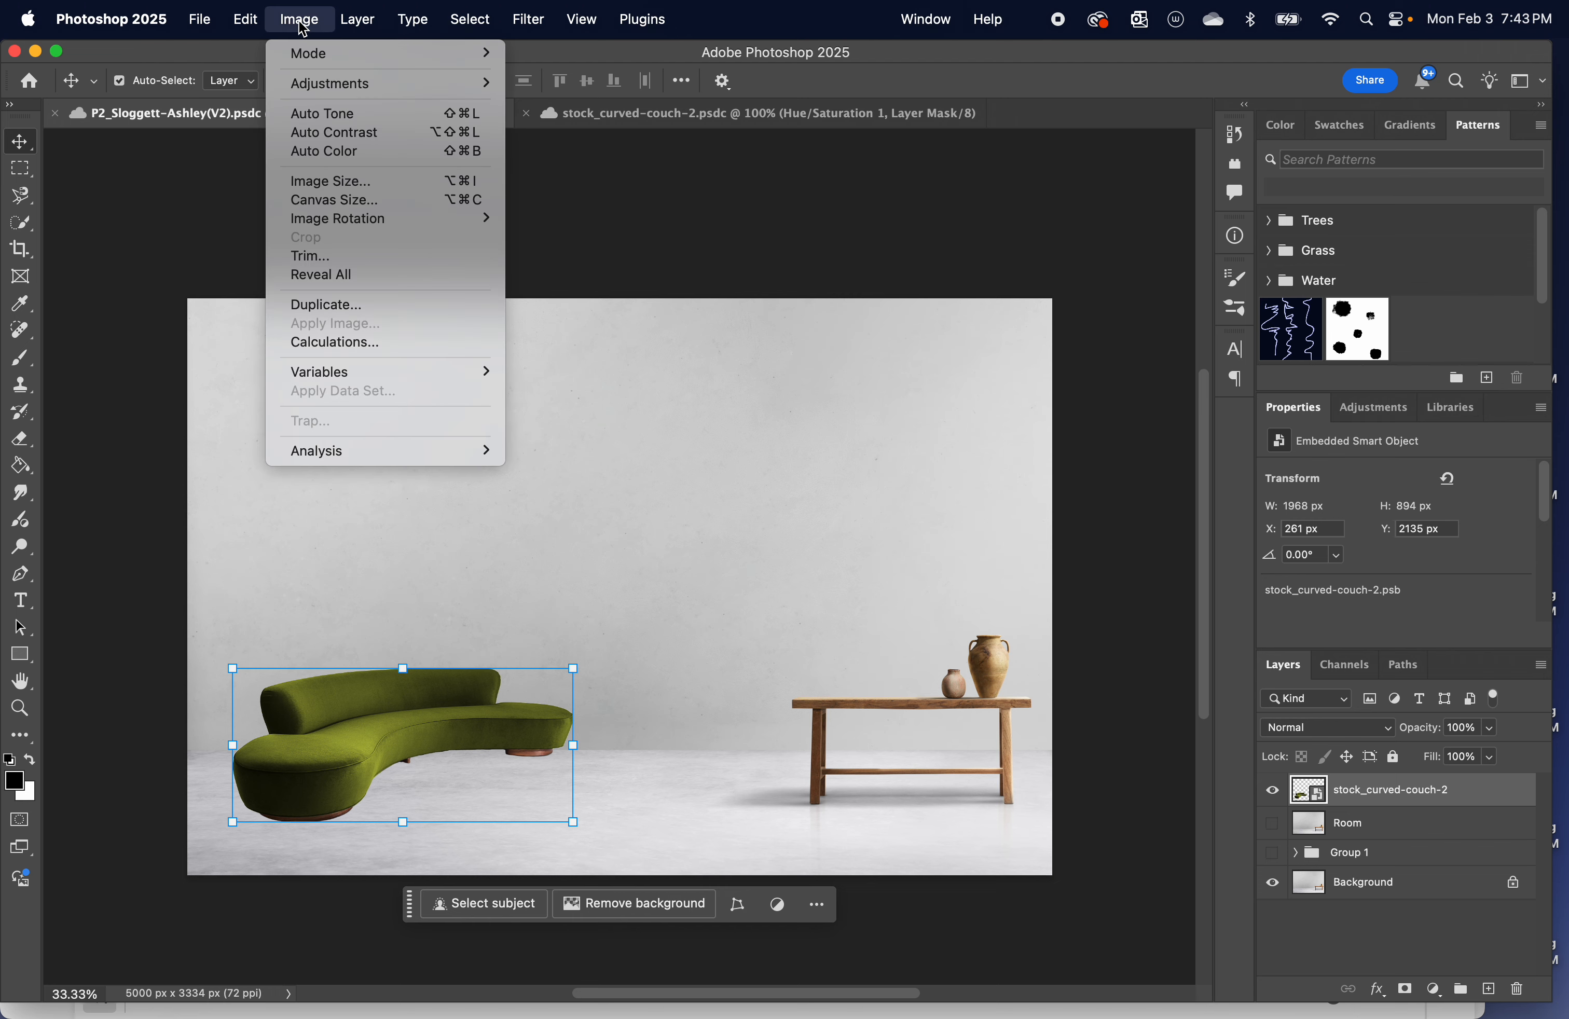
mouse_move(250, 19)
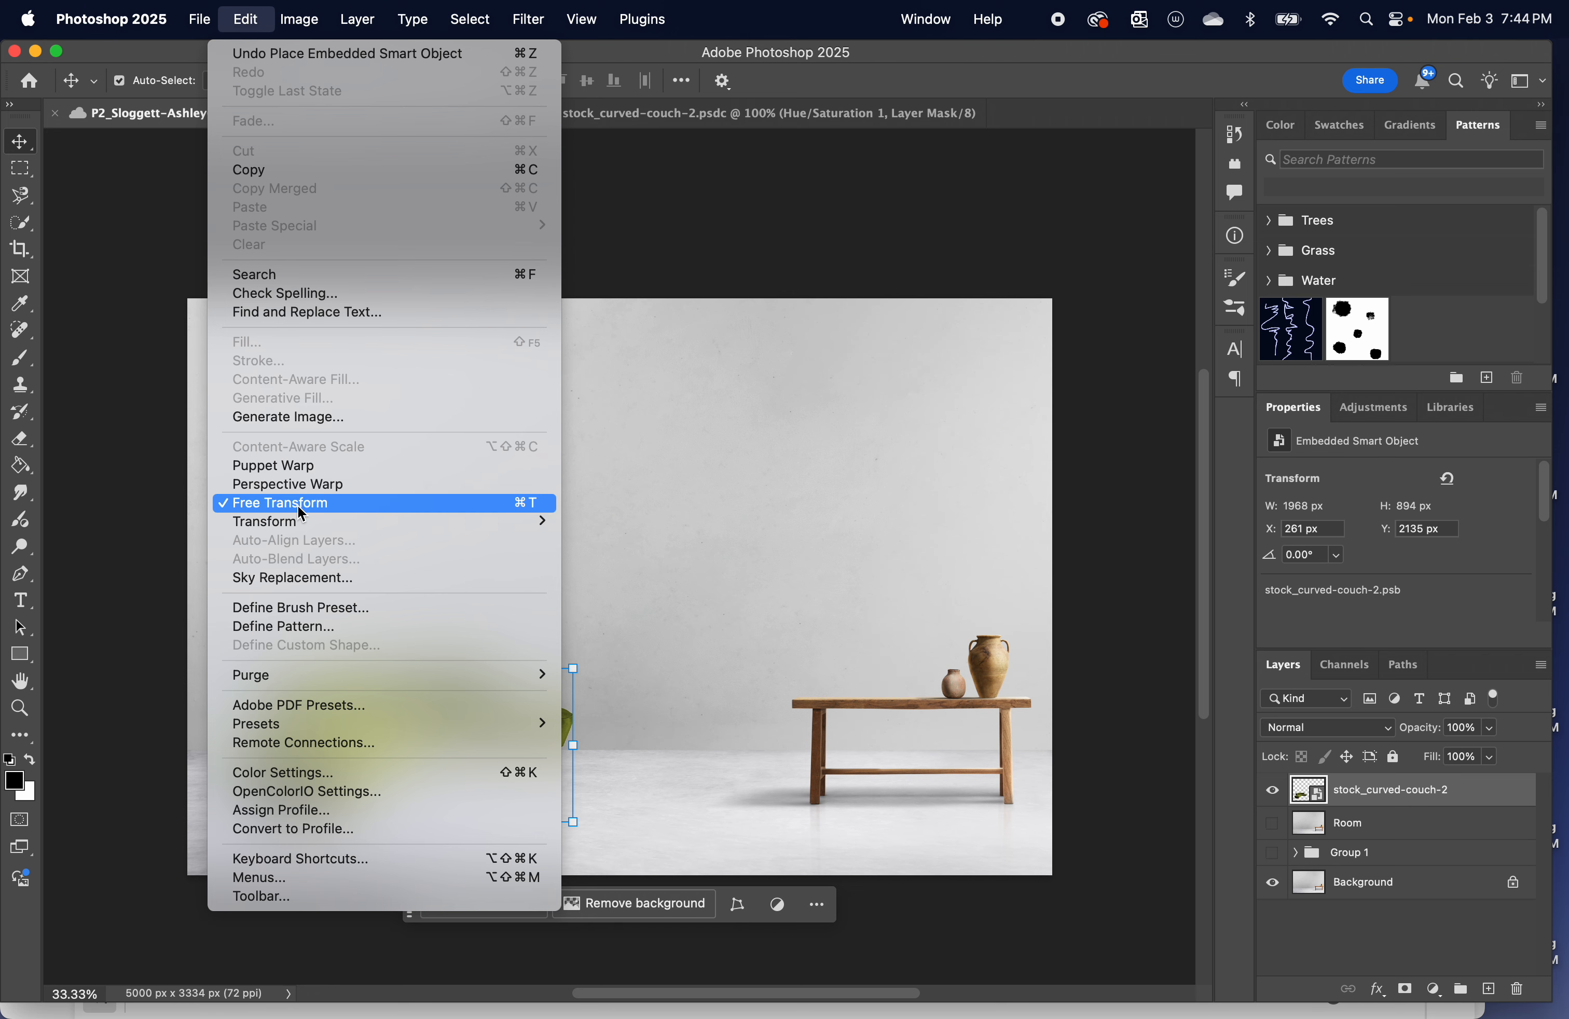
mouse_move(329, 529)
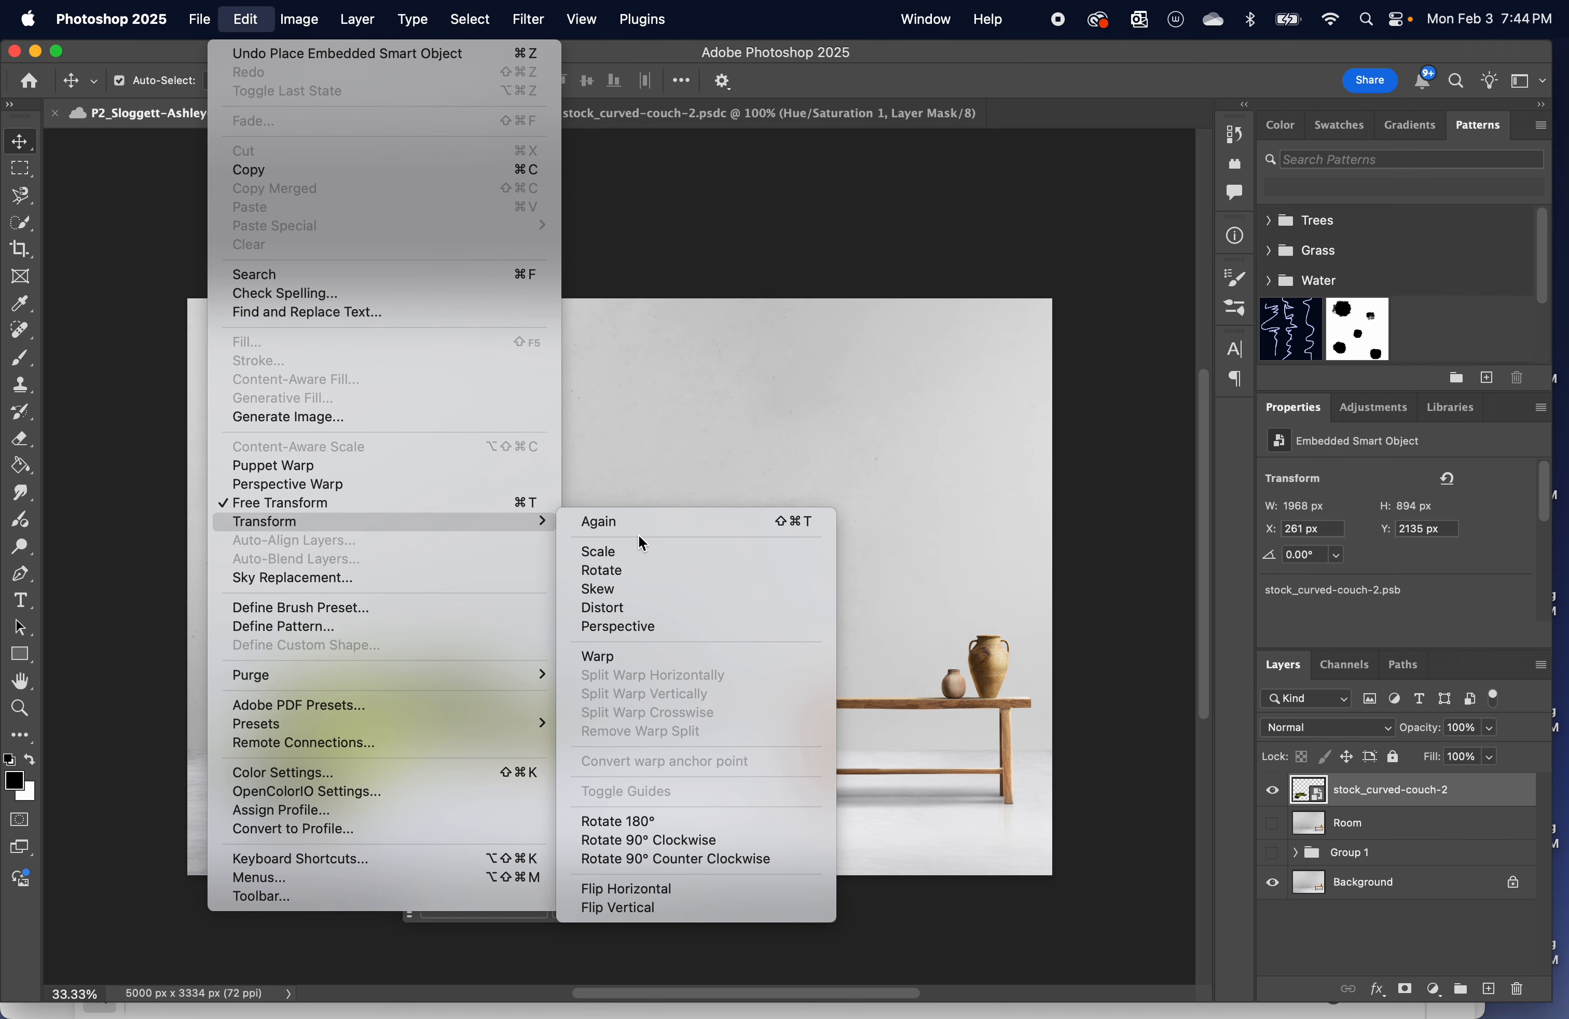
left_click(616, 554)
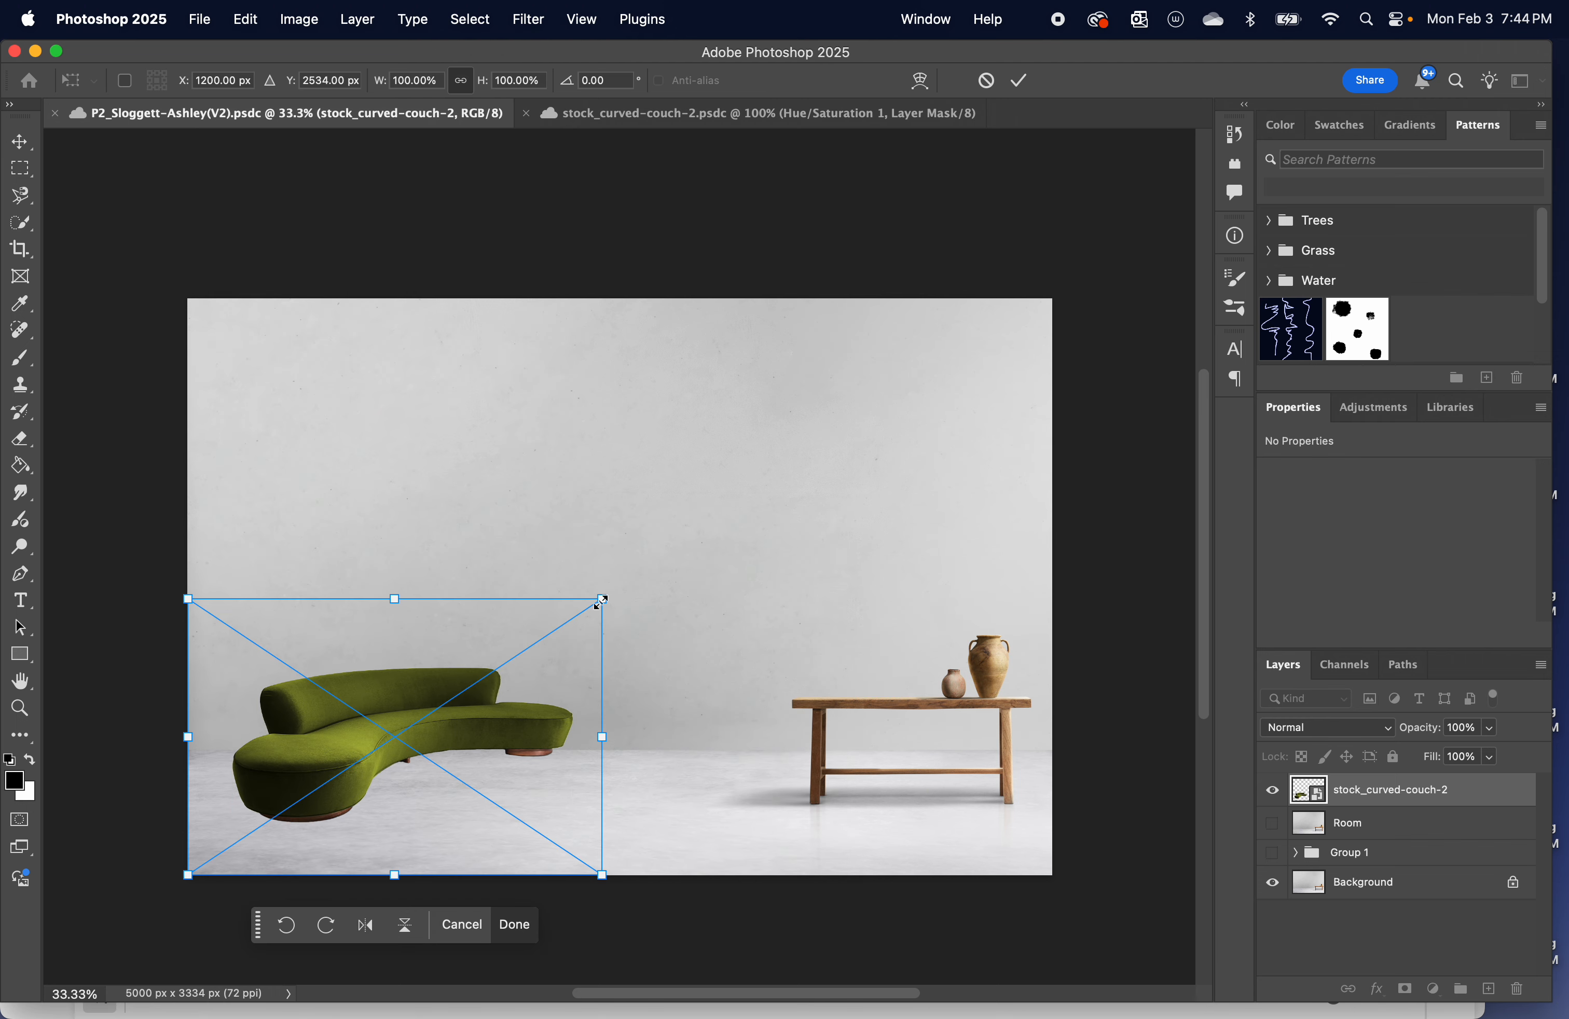
left_click_drag(601, 602, 986, 432)
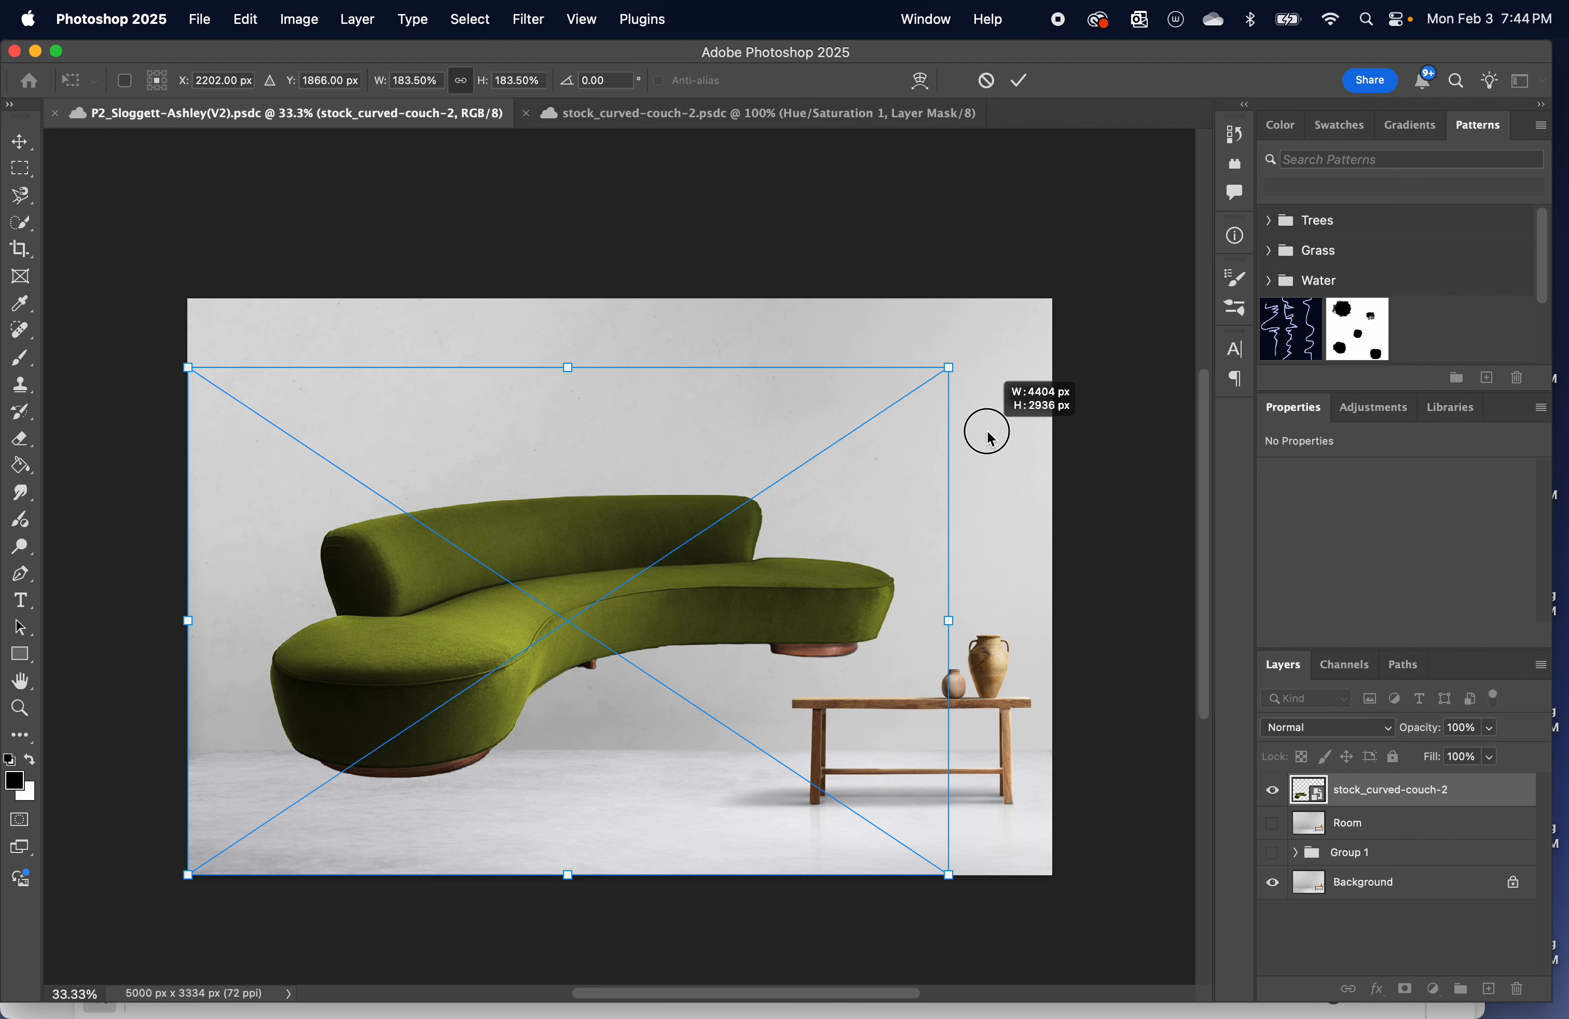
left_click_drag(990, 439, 1090, 378)
Move the couch down onto the floor, scale it to about 195%, and commit the transform.
scroll(662, 400, "down", 5)
scroll(662, 399, "up", 3)
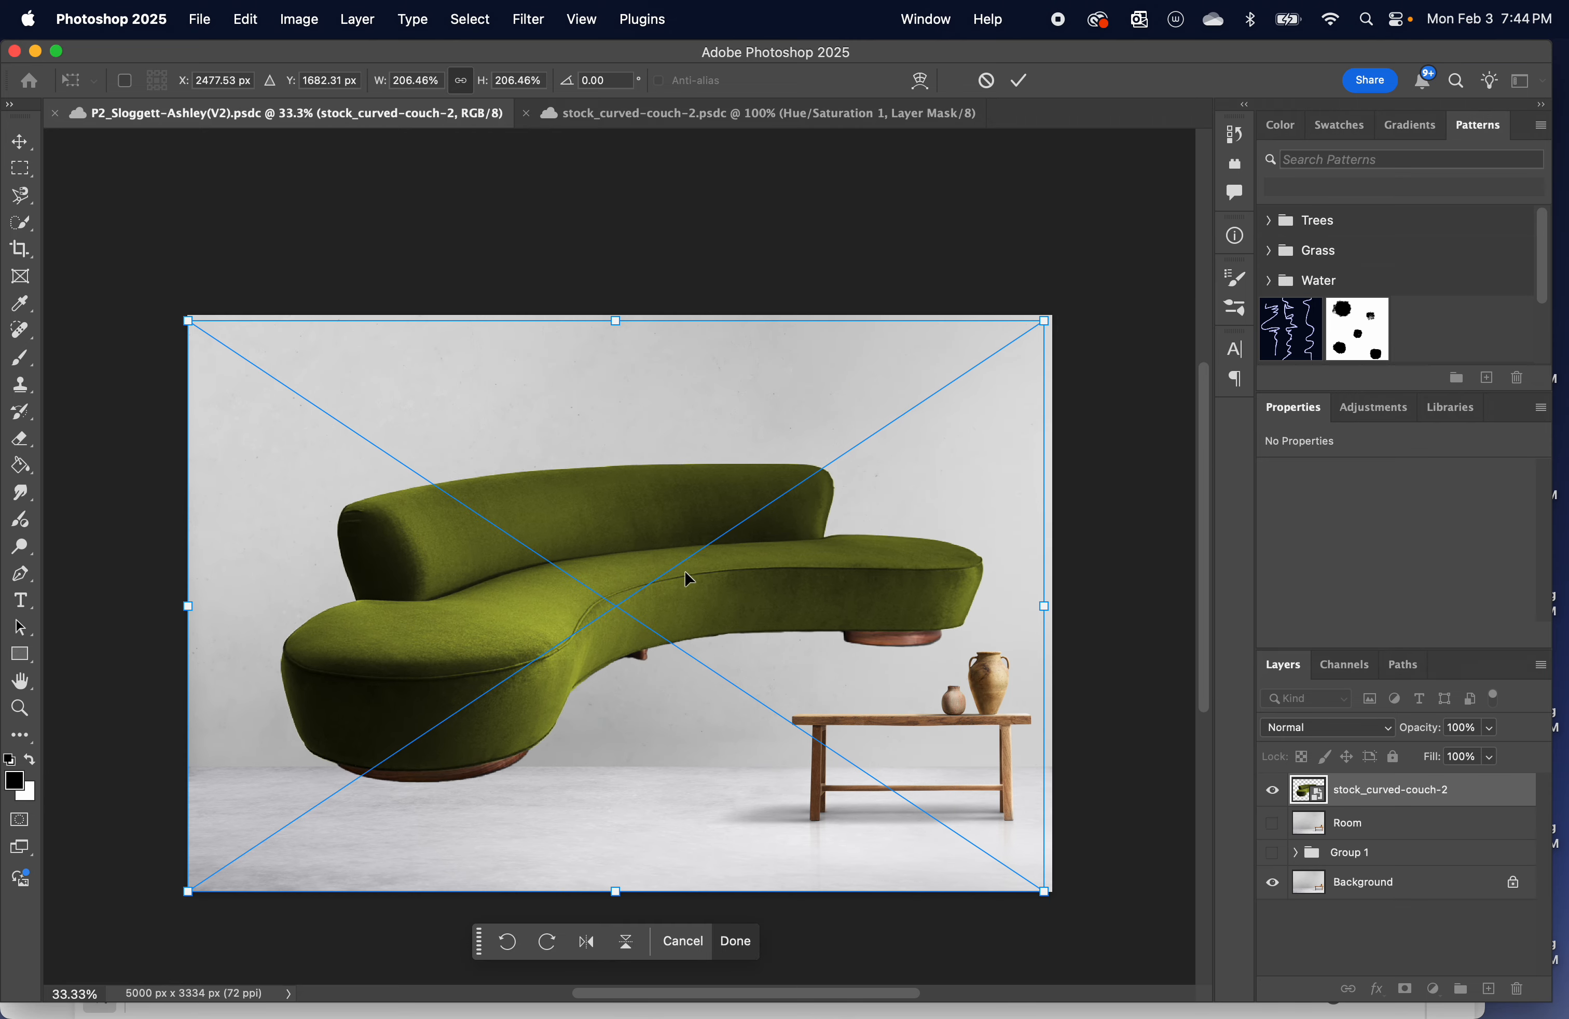
left_click_drag(701, 568, 624, 719)
left_click_drag(963, 455, 844, 533)
left_click_drag(477, 841, 471, 767)
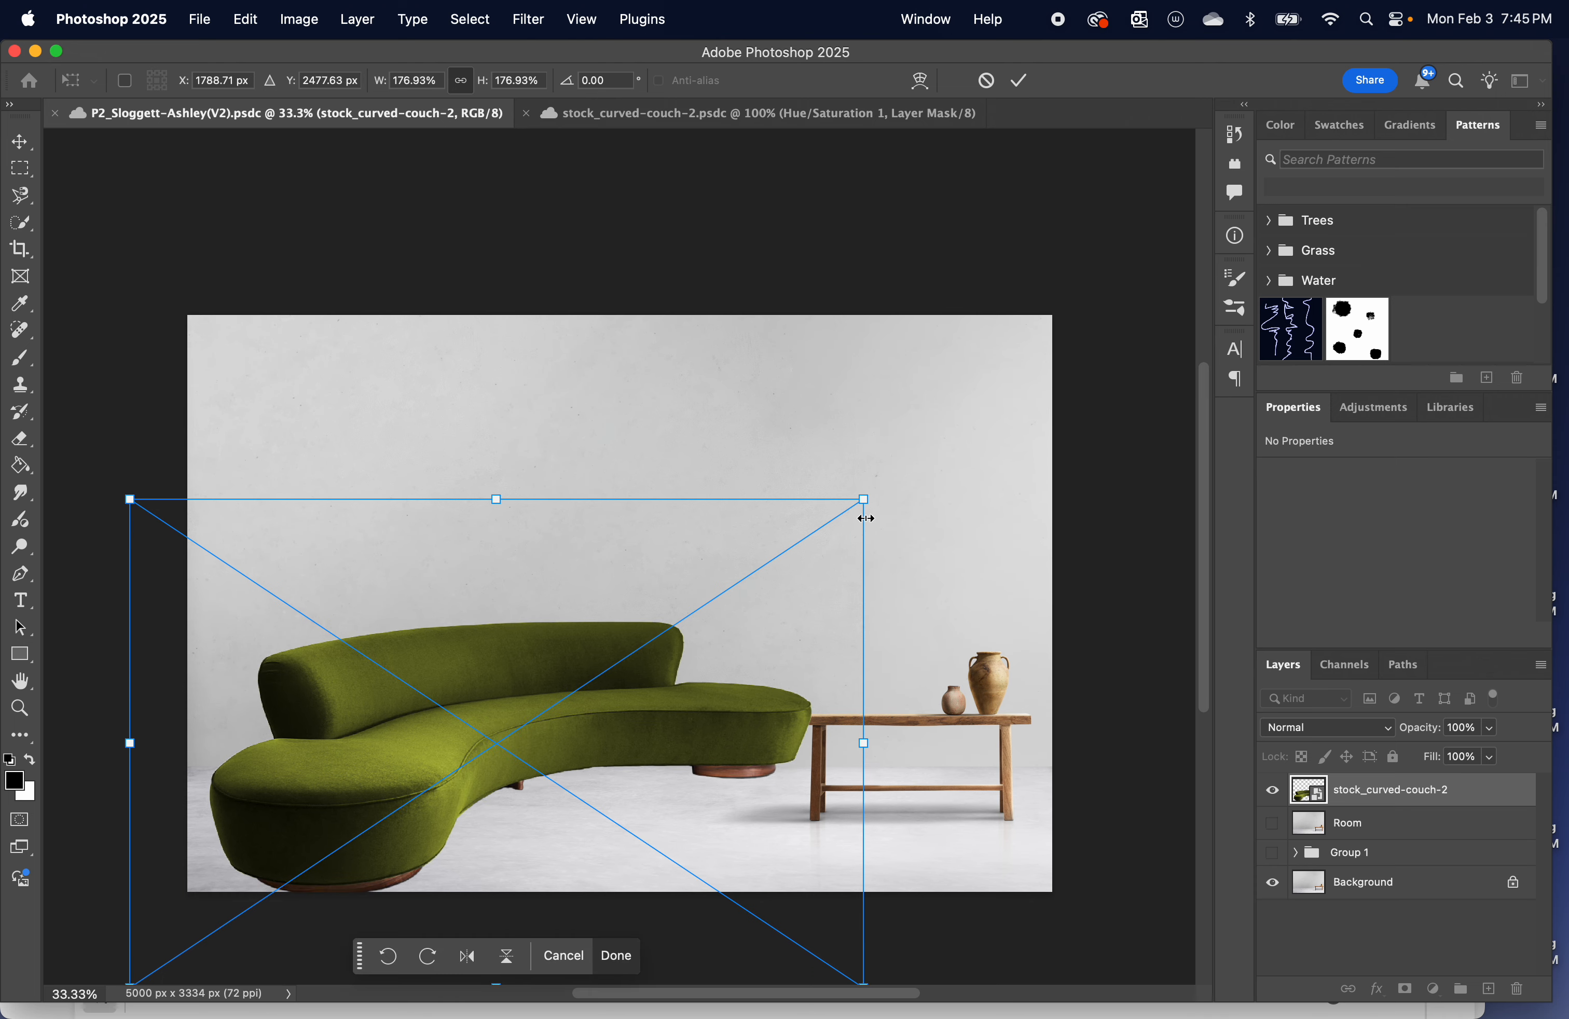
left_click_drag(864, 498, 944, 449)
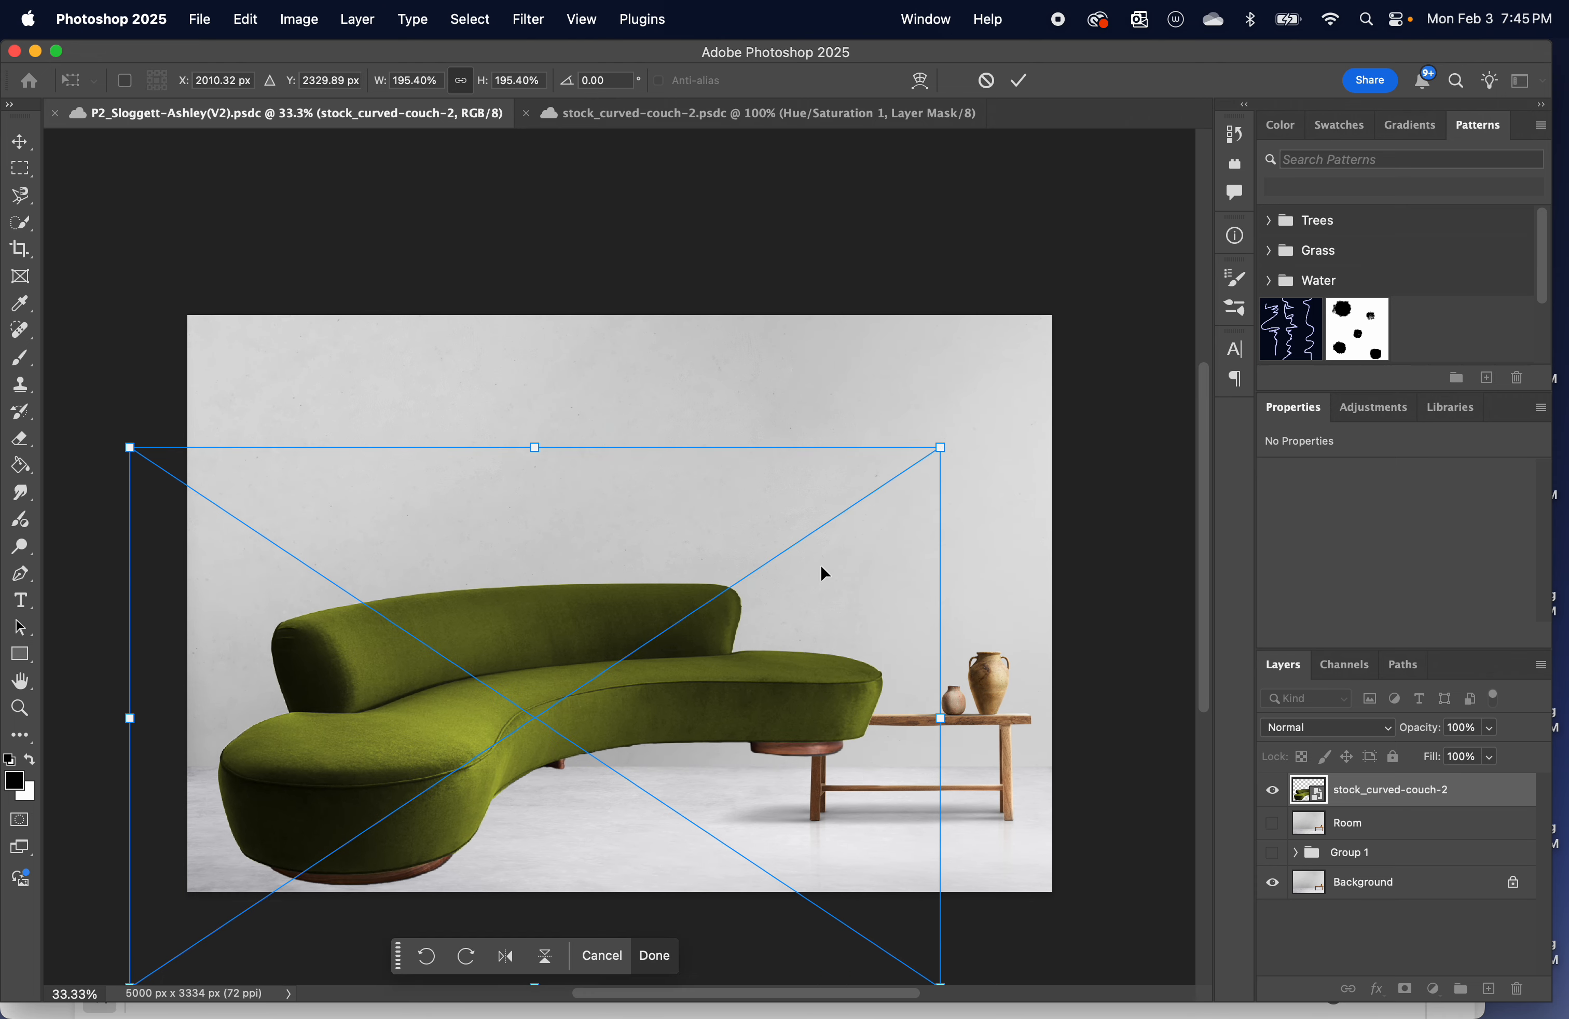
scroll(823, 571, "down", 2)
left_click_drag(688, 583, 663, 613)
key("Return")
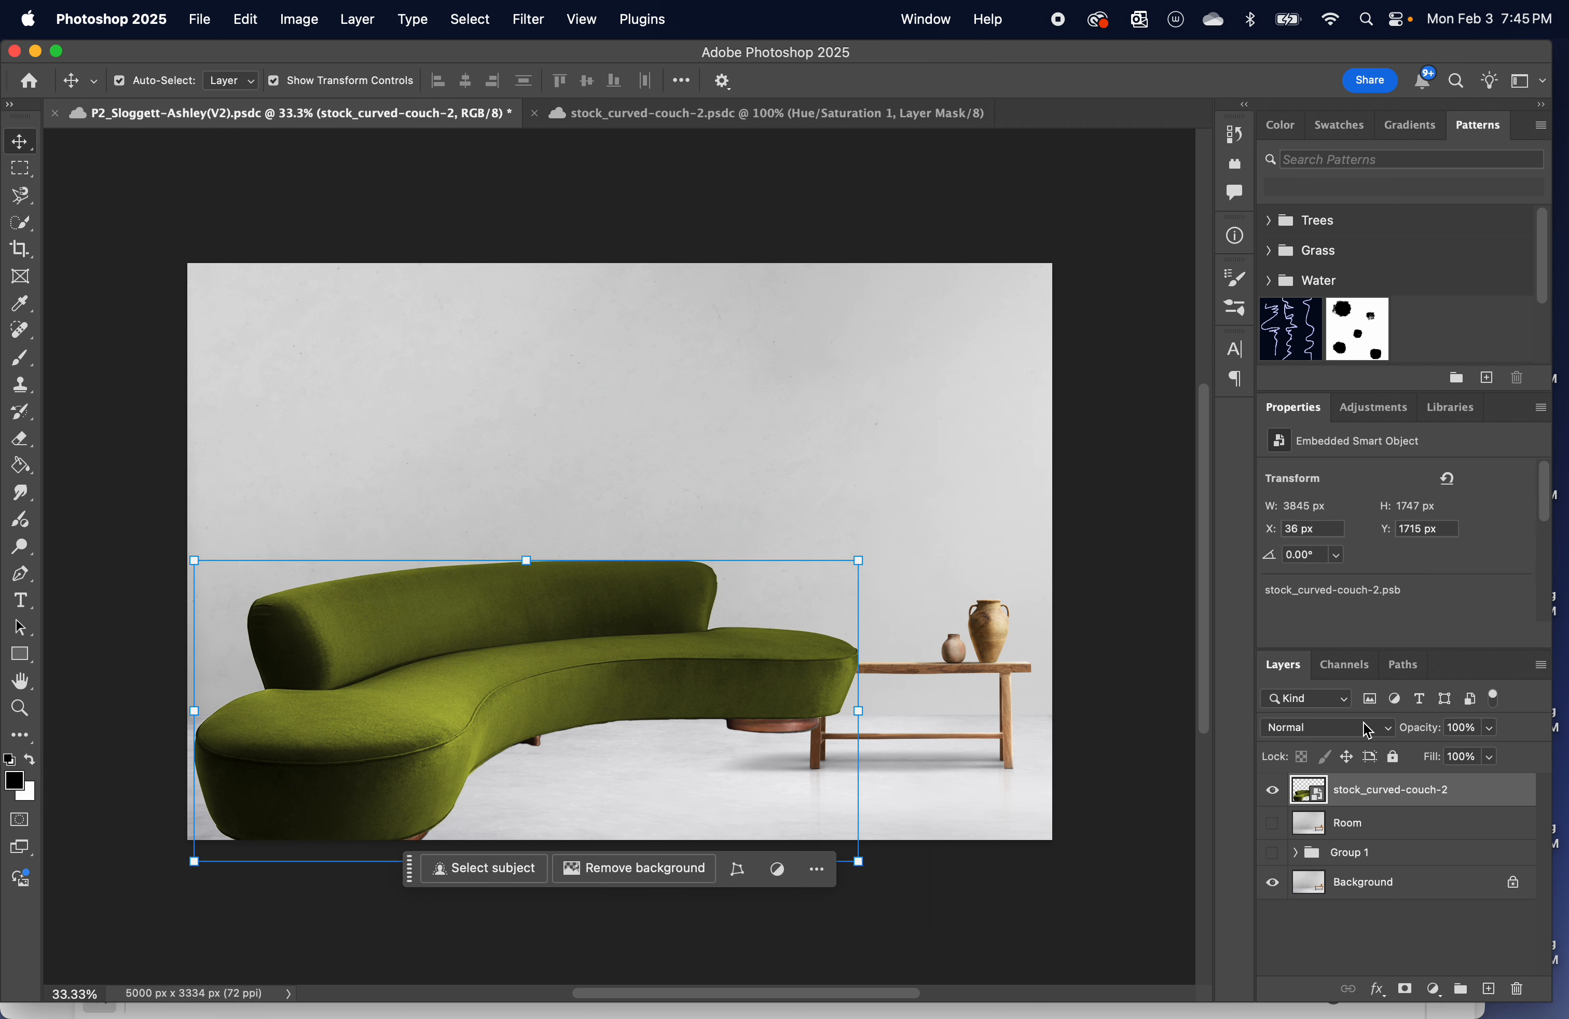
Hide the stock_curved-couch-2 layer and choose the Rectangular Marquee tool.
left_click(1273, 792)
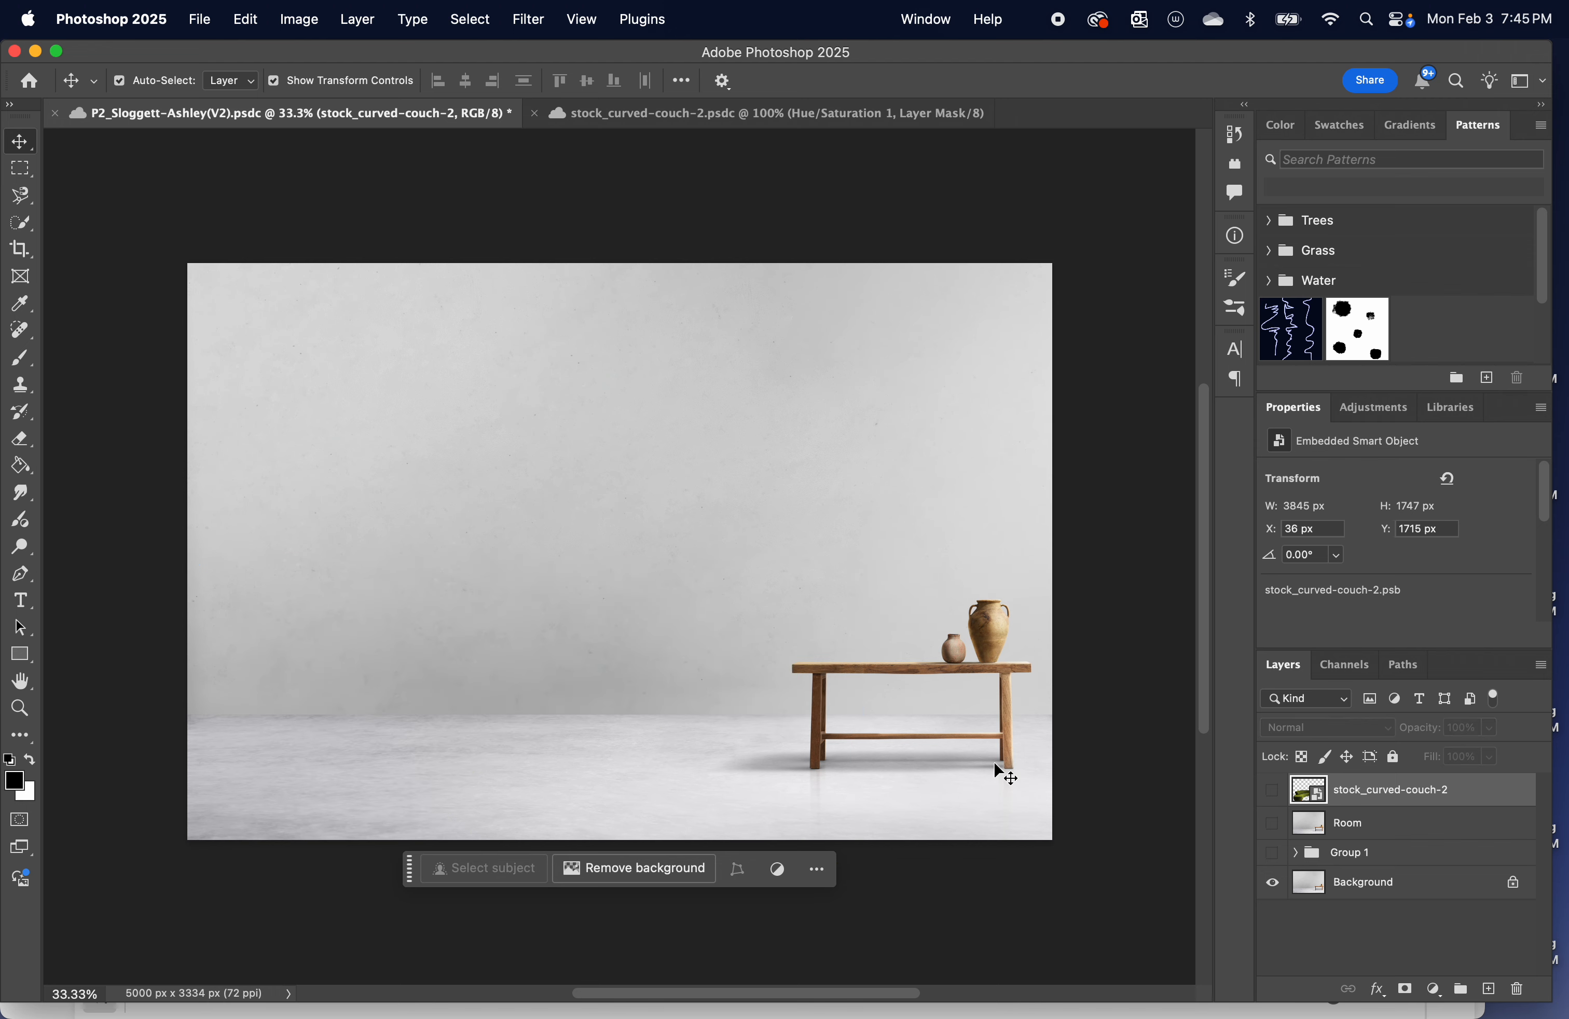
left_click(19, 168)
key("F11")
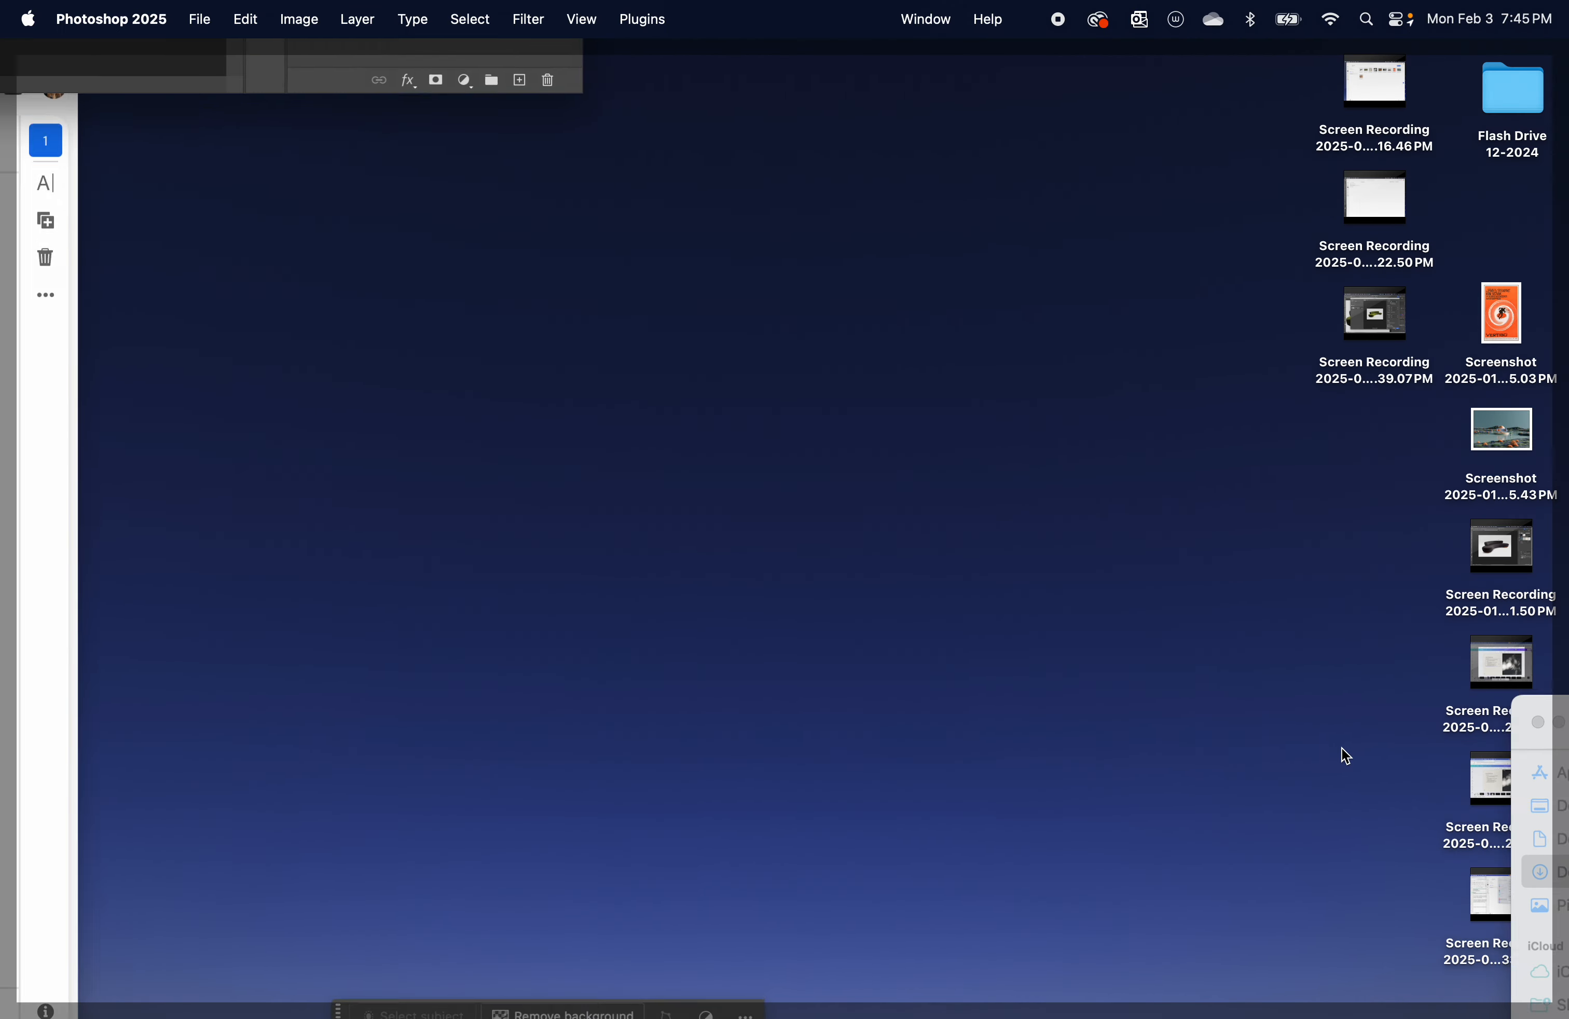
left_click(27, 18)
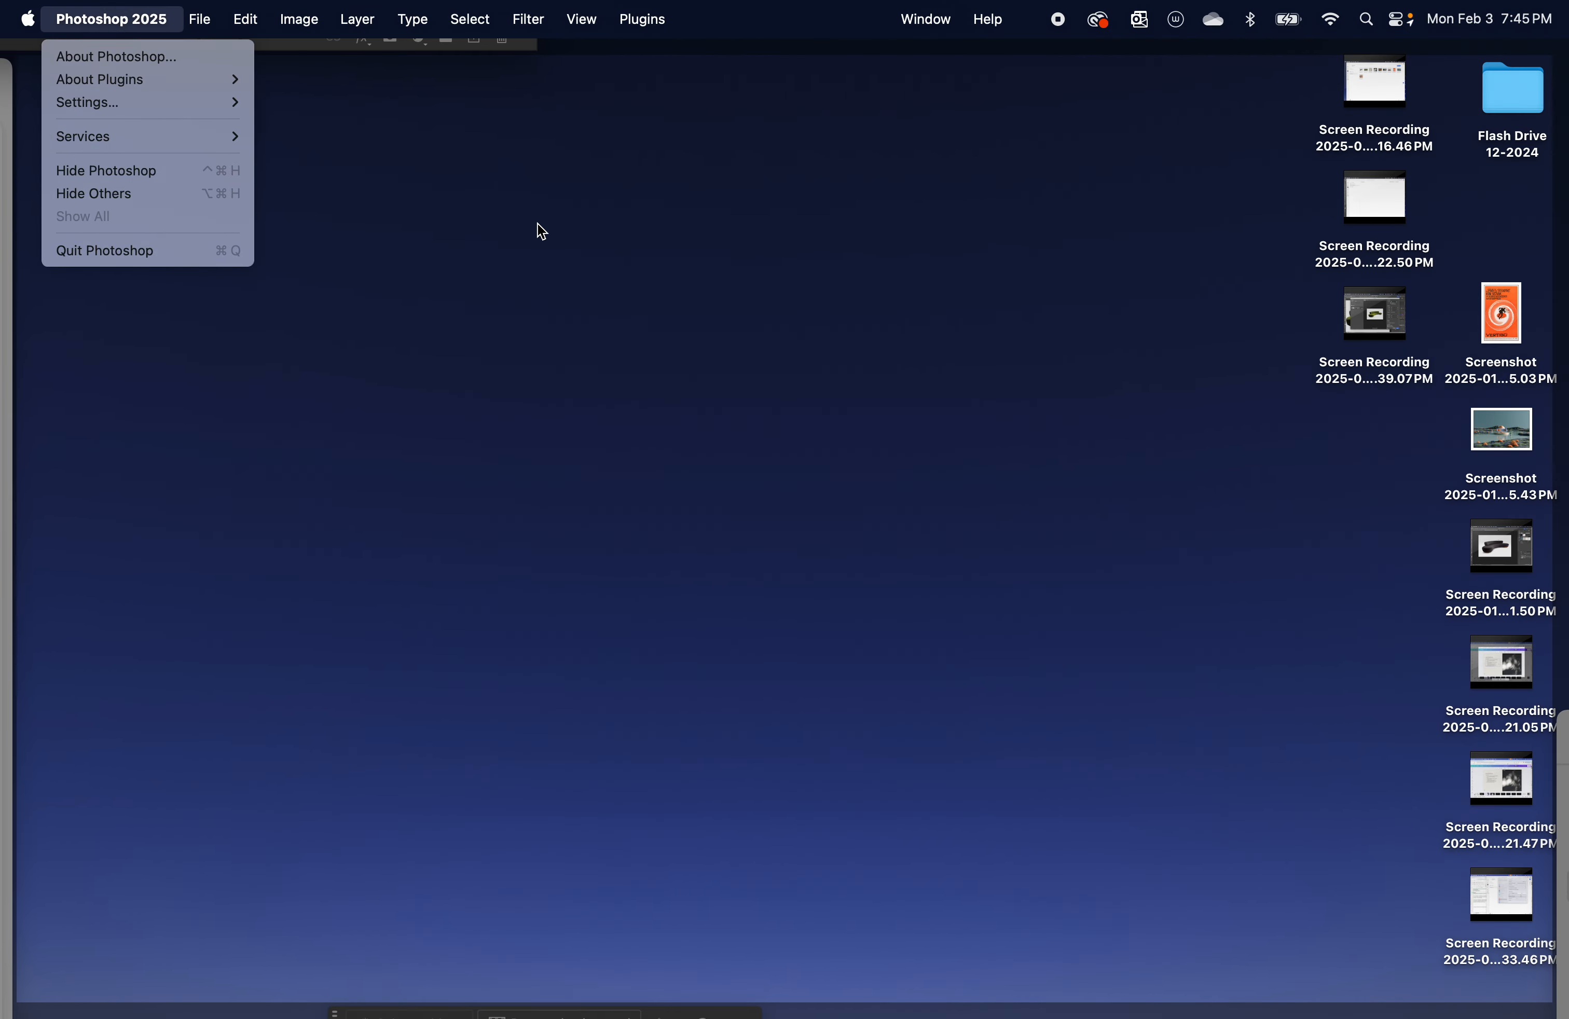
left_click(357, 70)
key("F11")
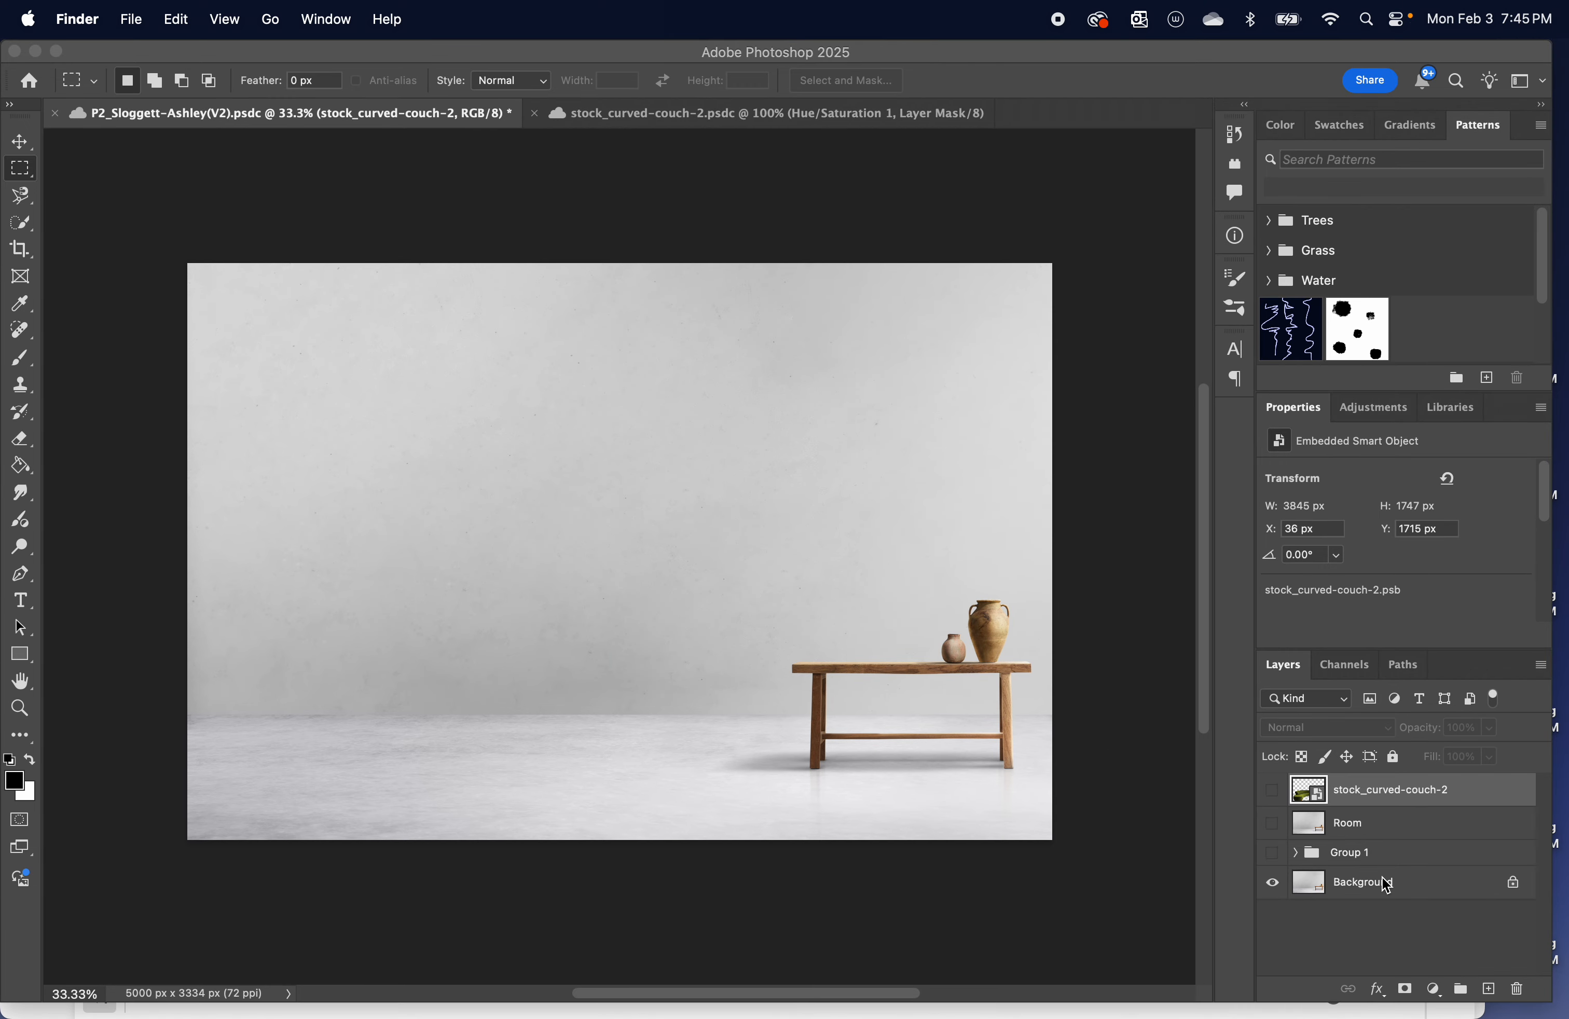
Show the Room layer, hide the Background layer, and make Room the active layer.
left_click(1278, 832)
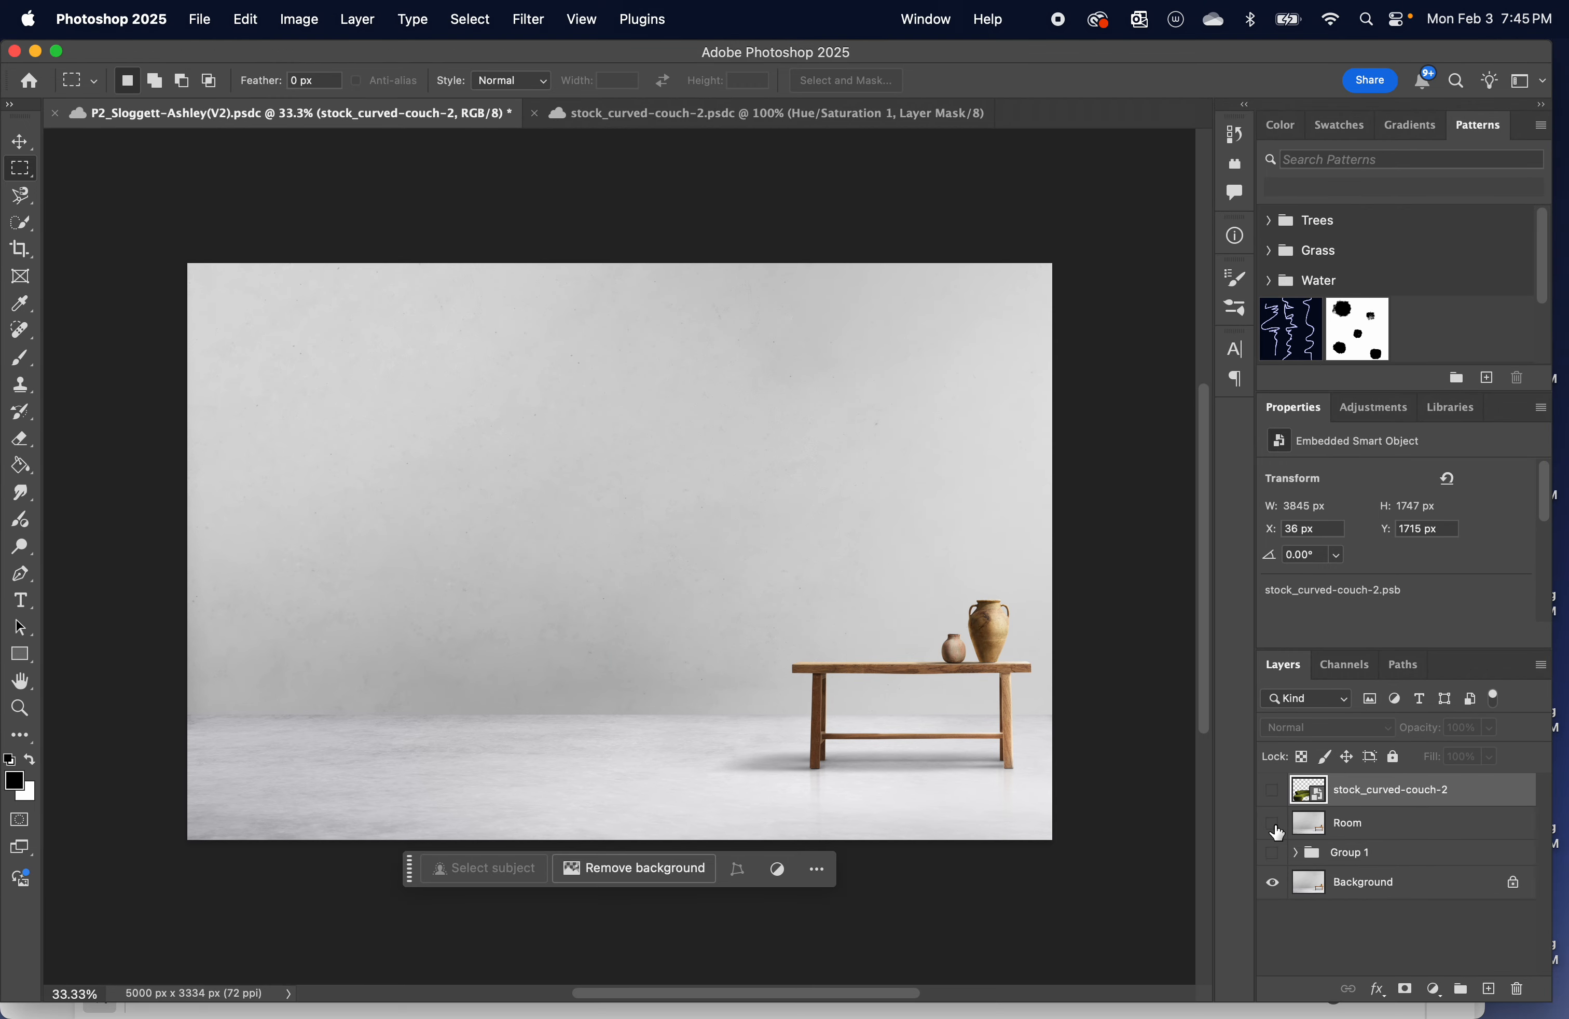
left_click(1274, 827)
left_click(1274, 883)
left_click(1384, 826)
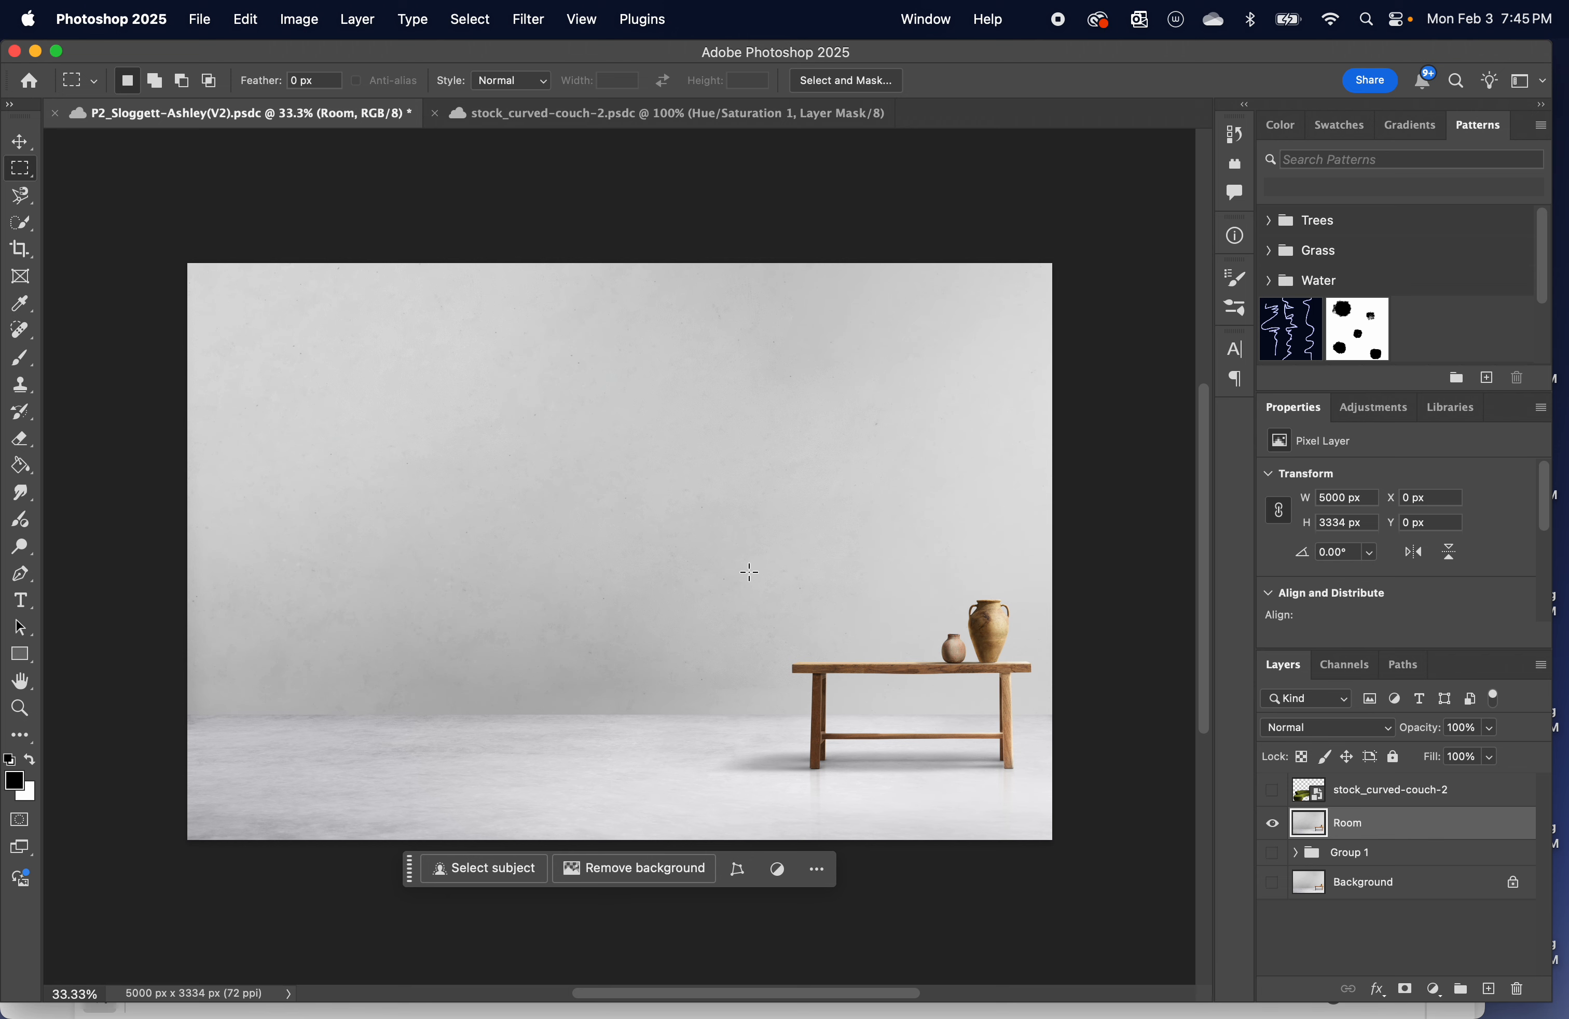
Try deleting a rectangular area of about 1826 × 1351 px around the table and vases, and undo the deletion.
left_click_drag(727, 562, 1042, 797)
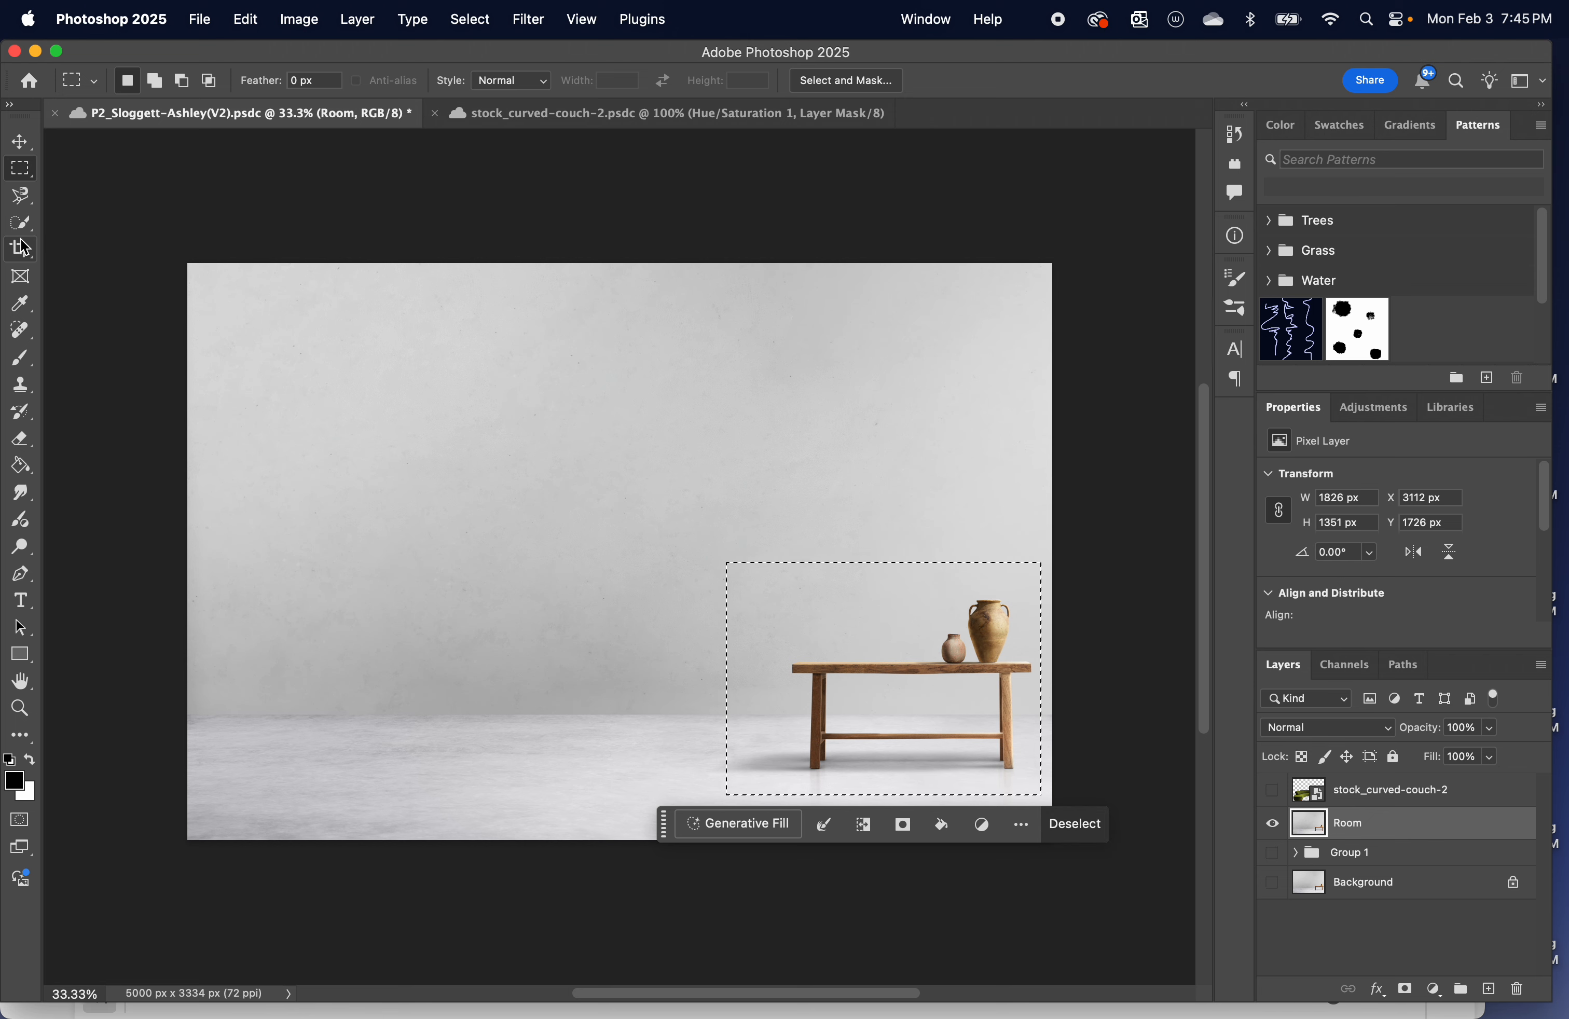
left_click(21, 225)
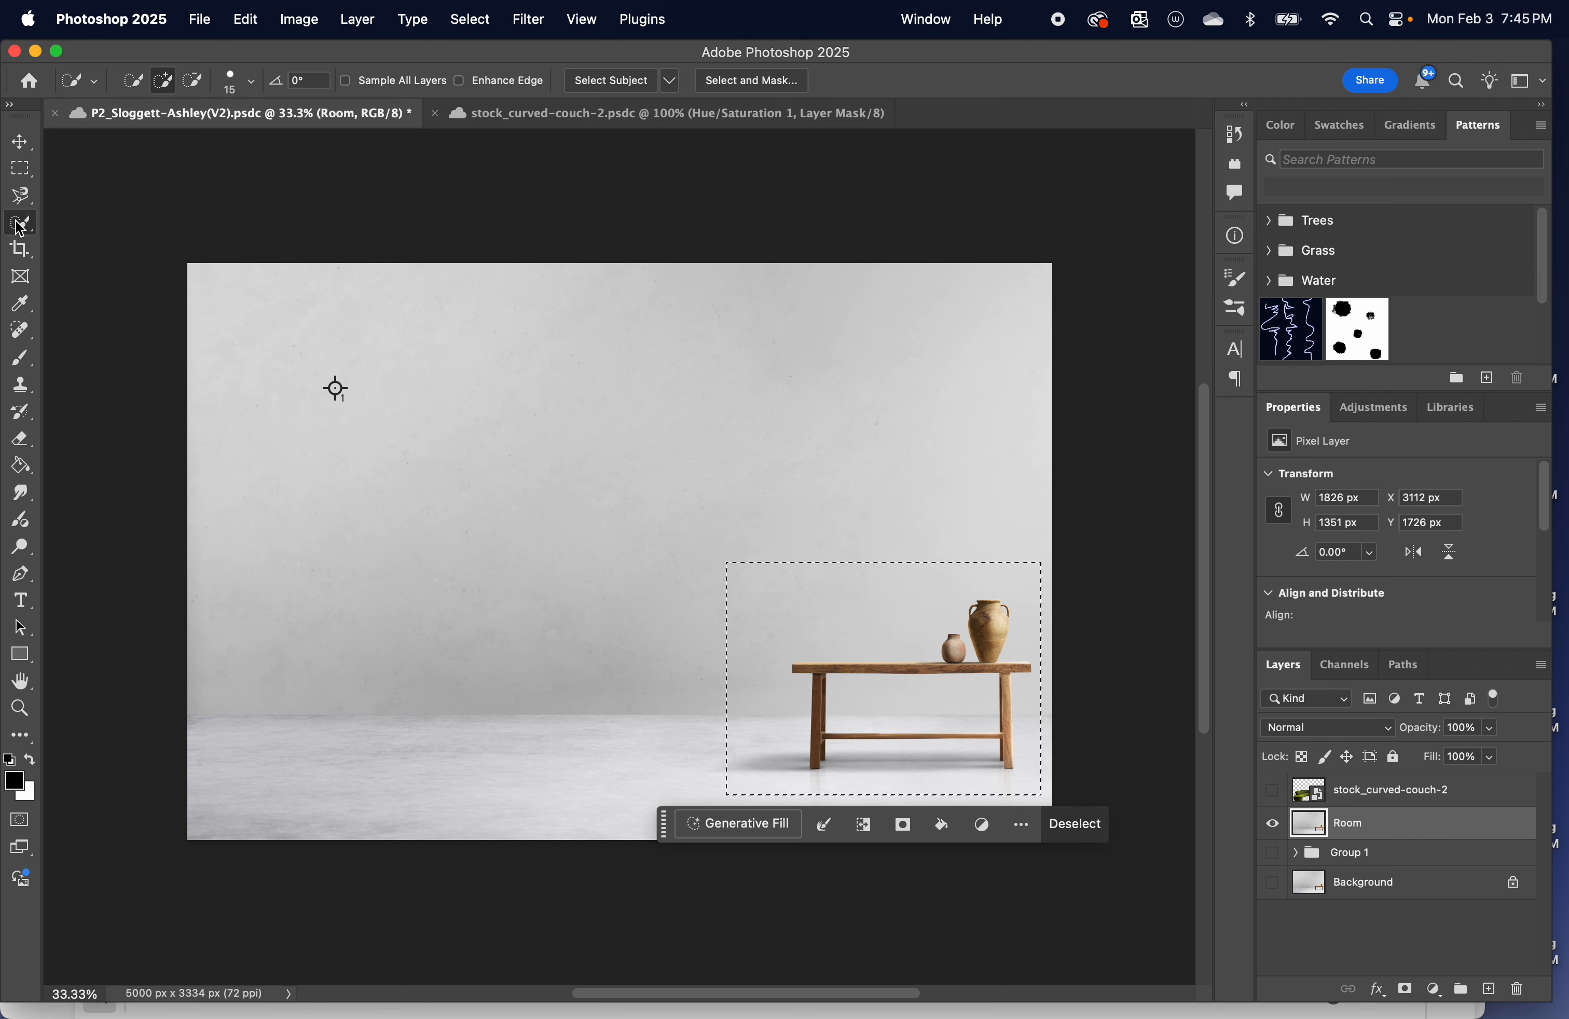
left_click(20, 197)
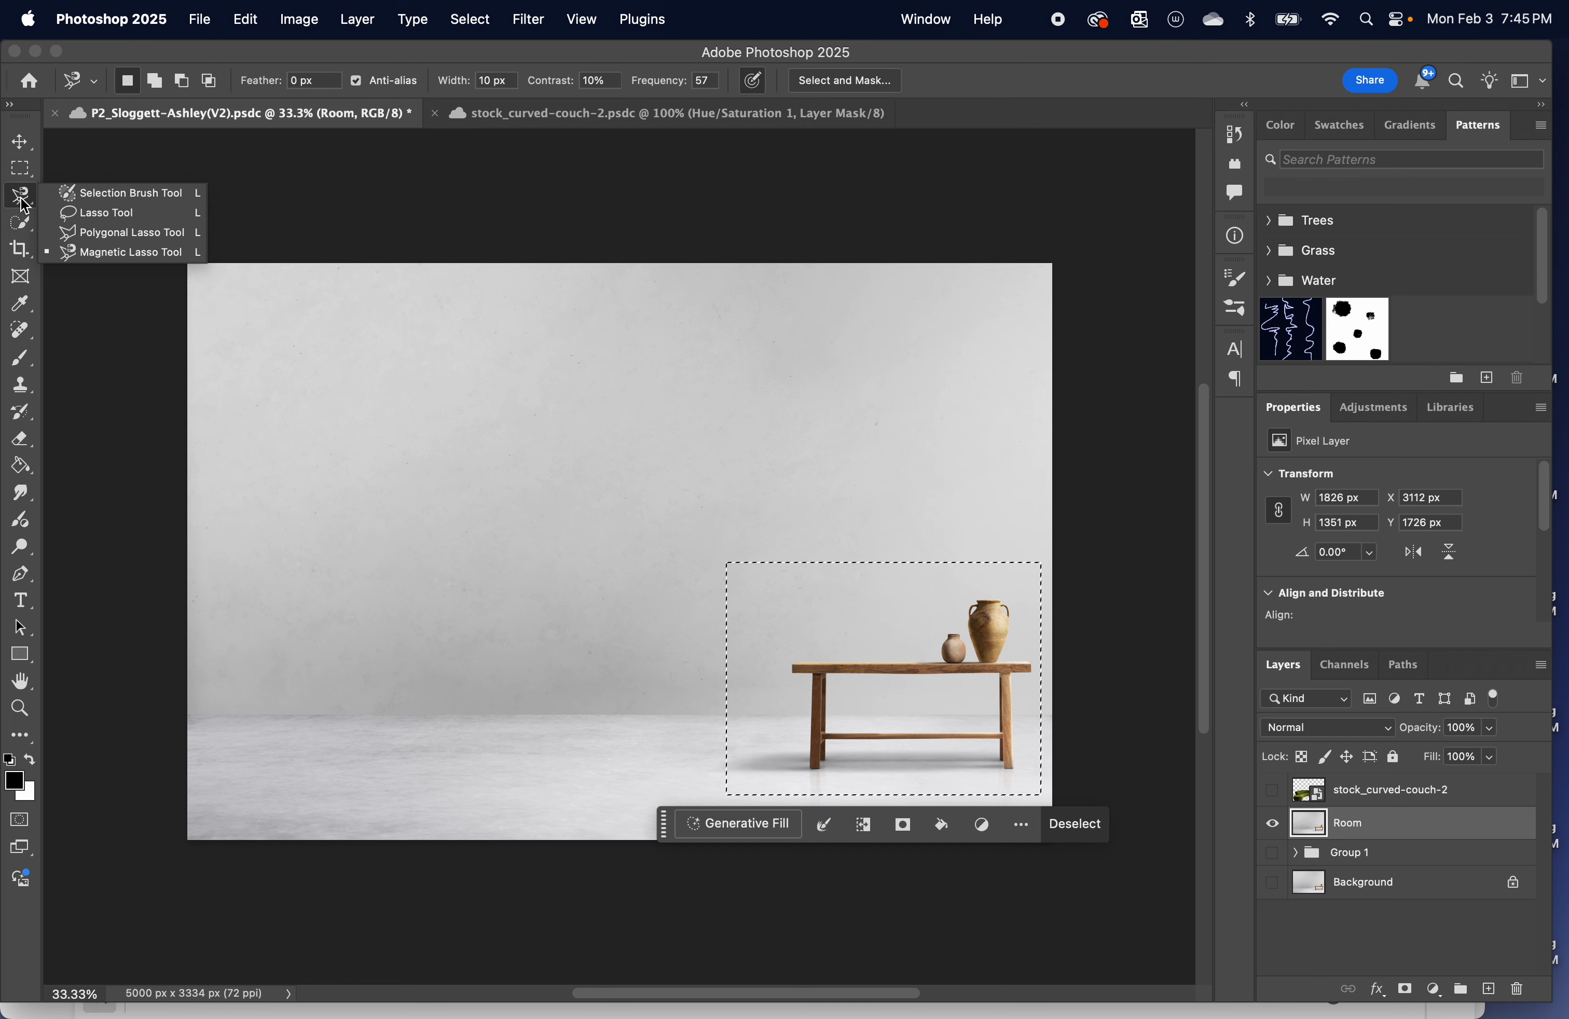
left_click(99, 193)
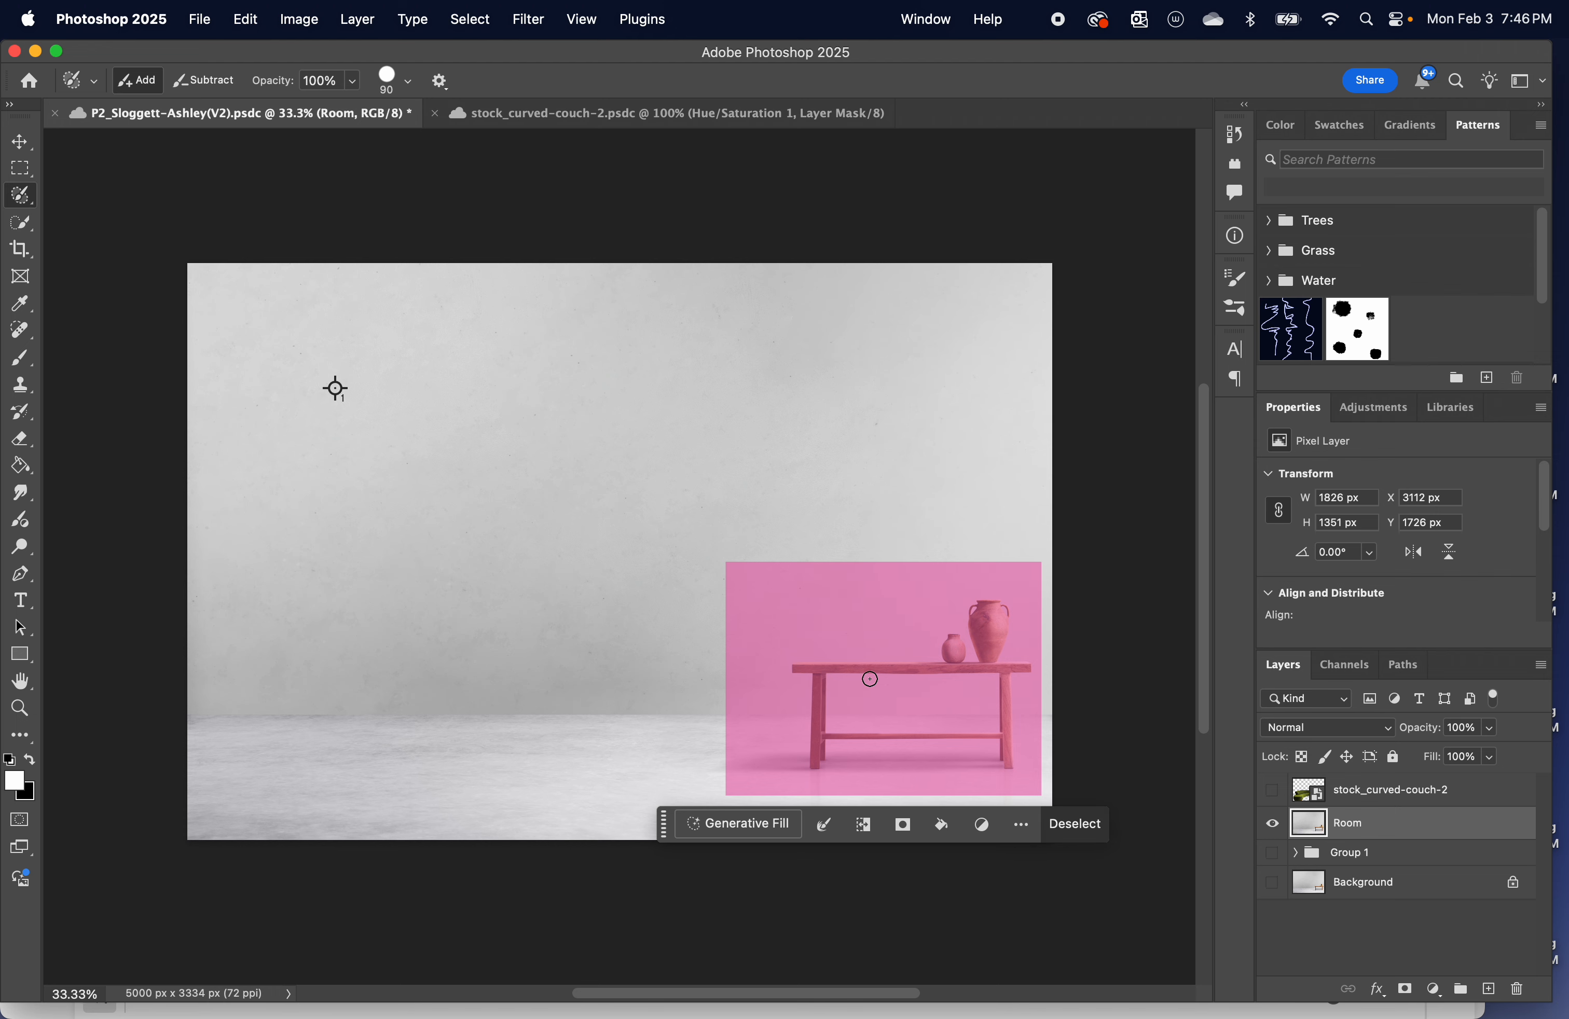
key("Delete")
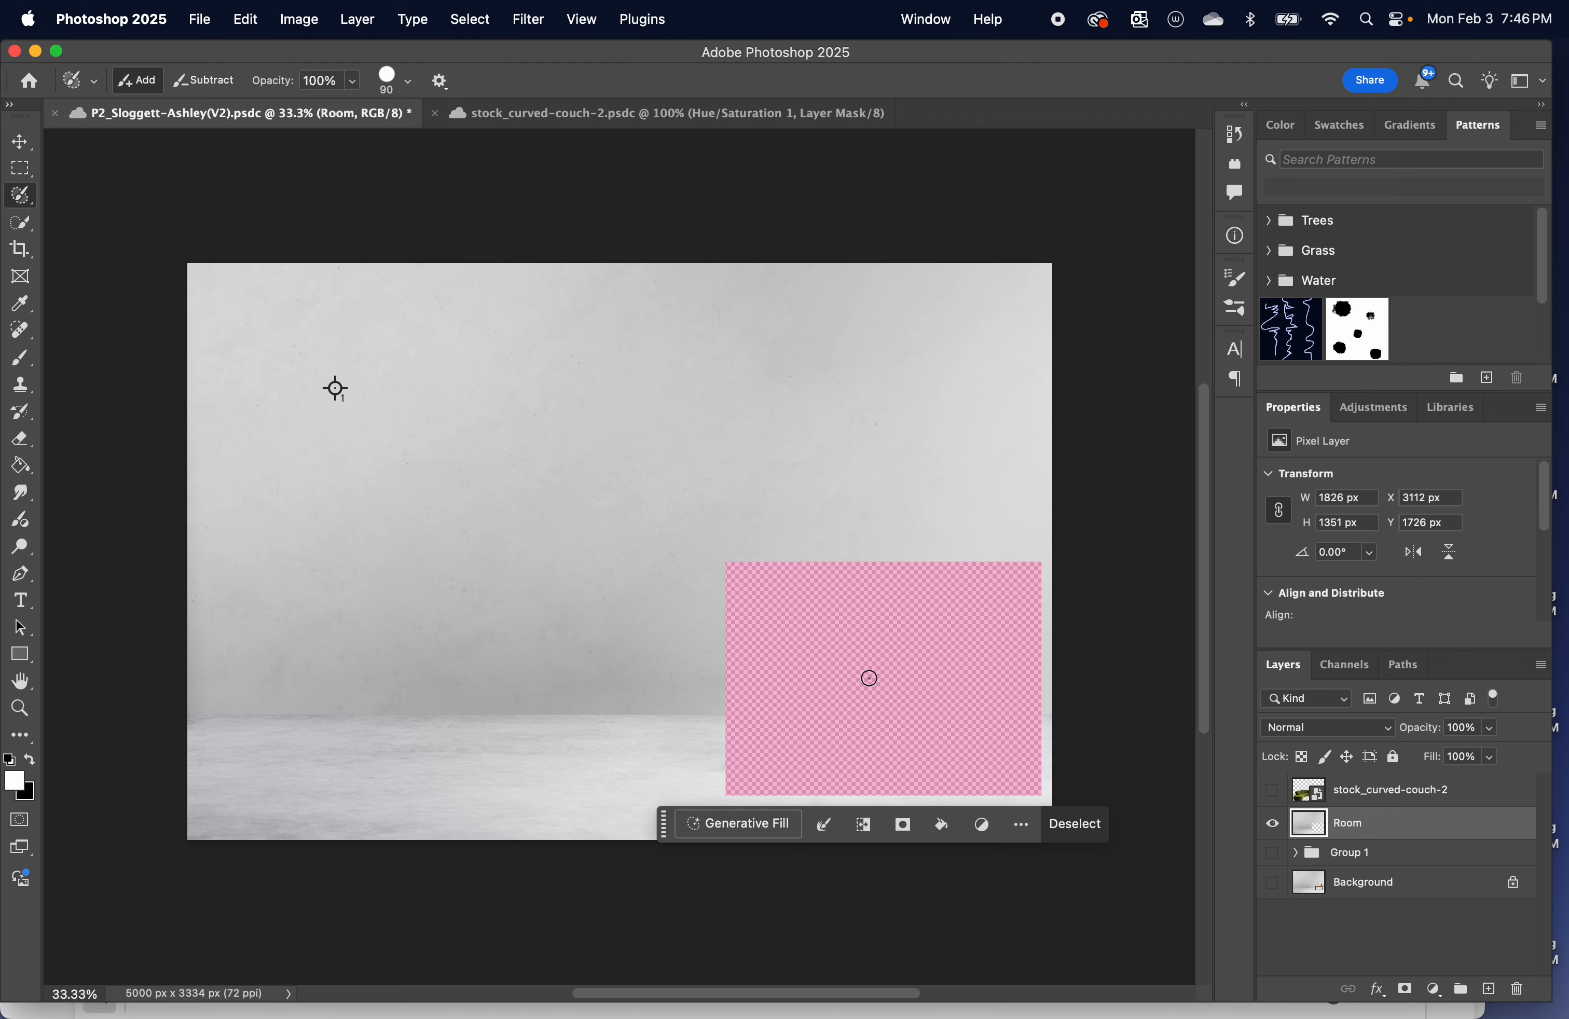
key("super+z")
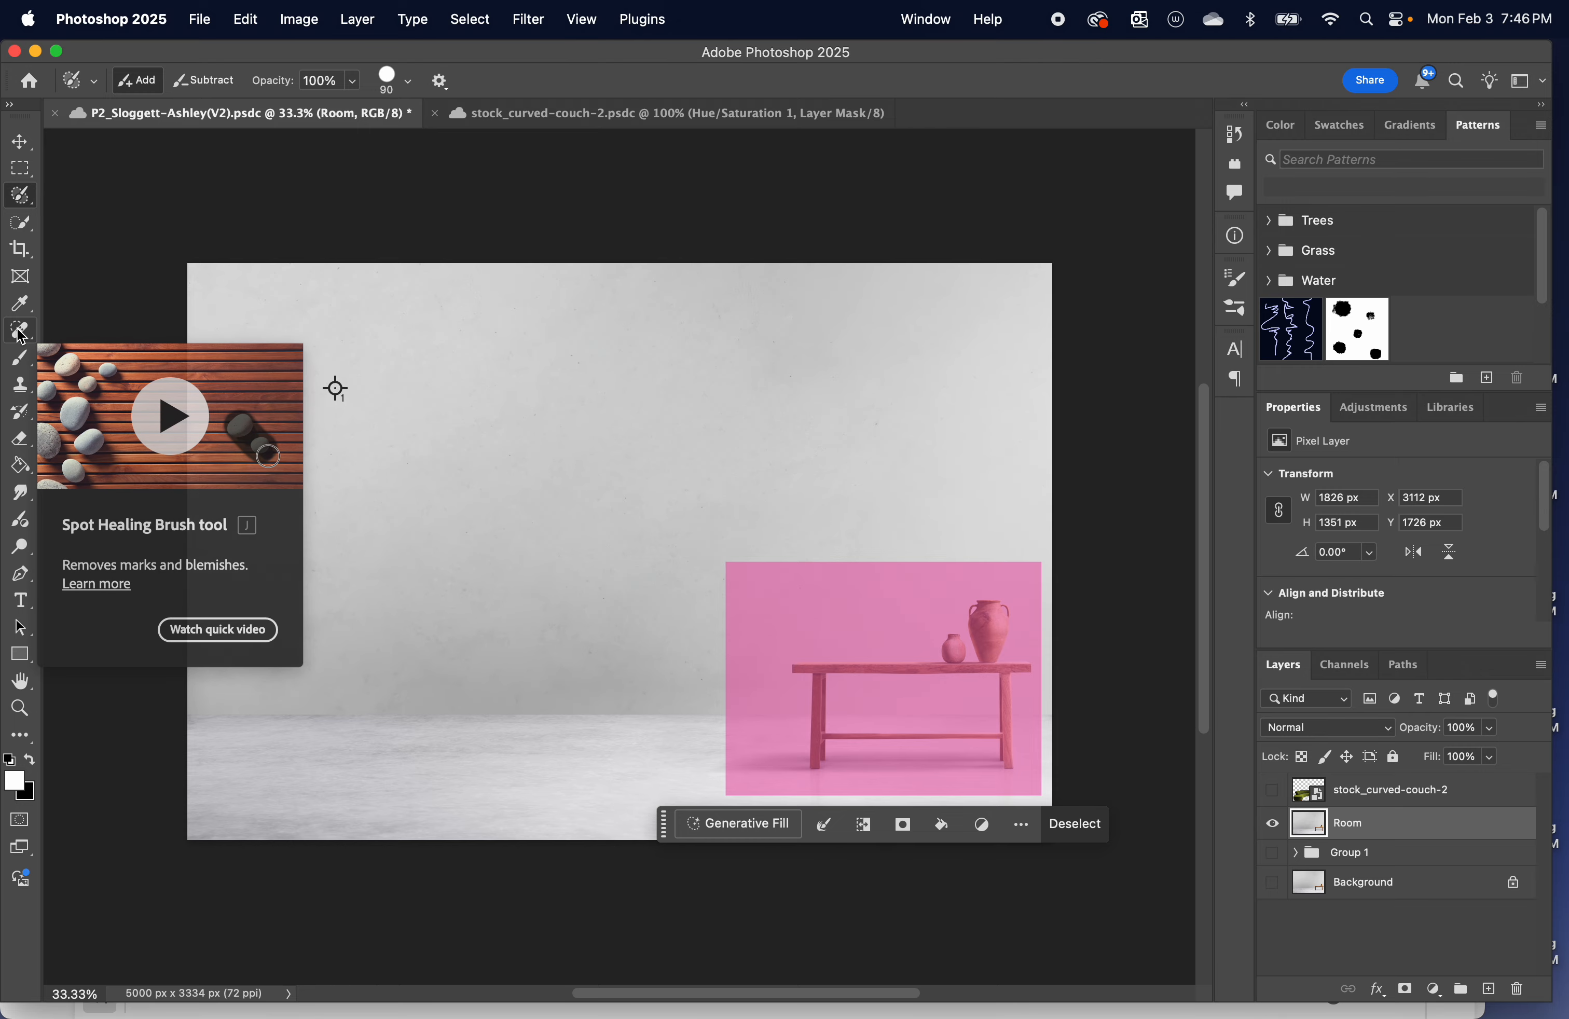
Enlarge the Quick Selection brush to 300 px.
left_click(22, 224)
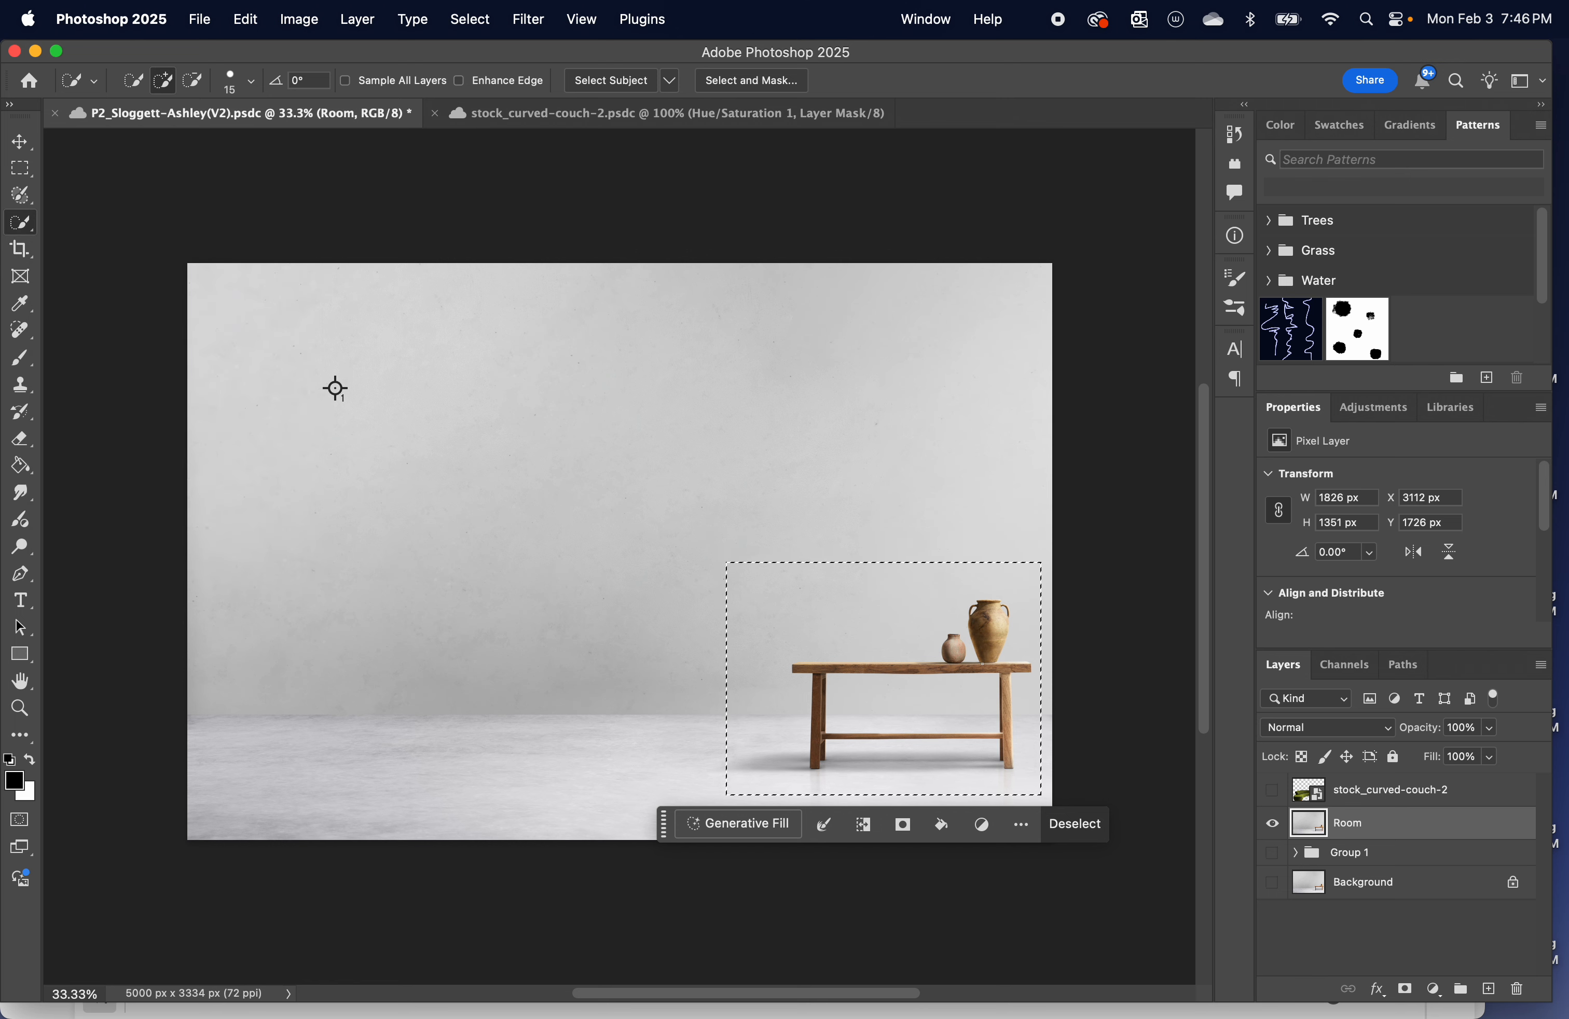
key("bracketright")
key("bracketright")
key("bracketright")
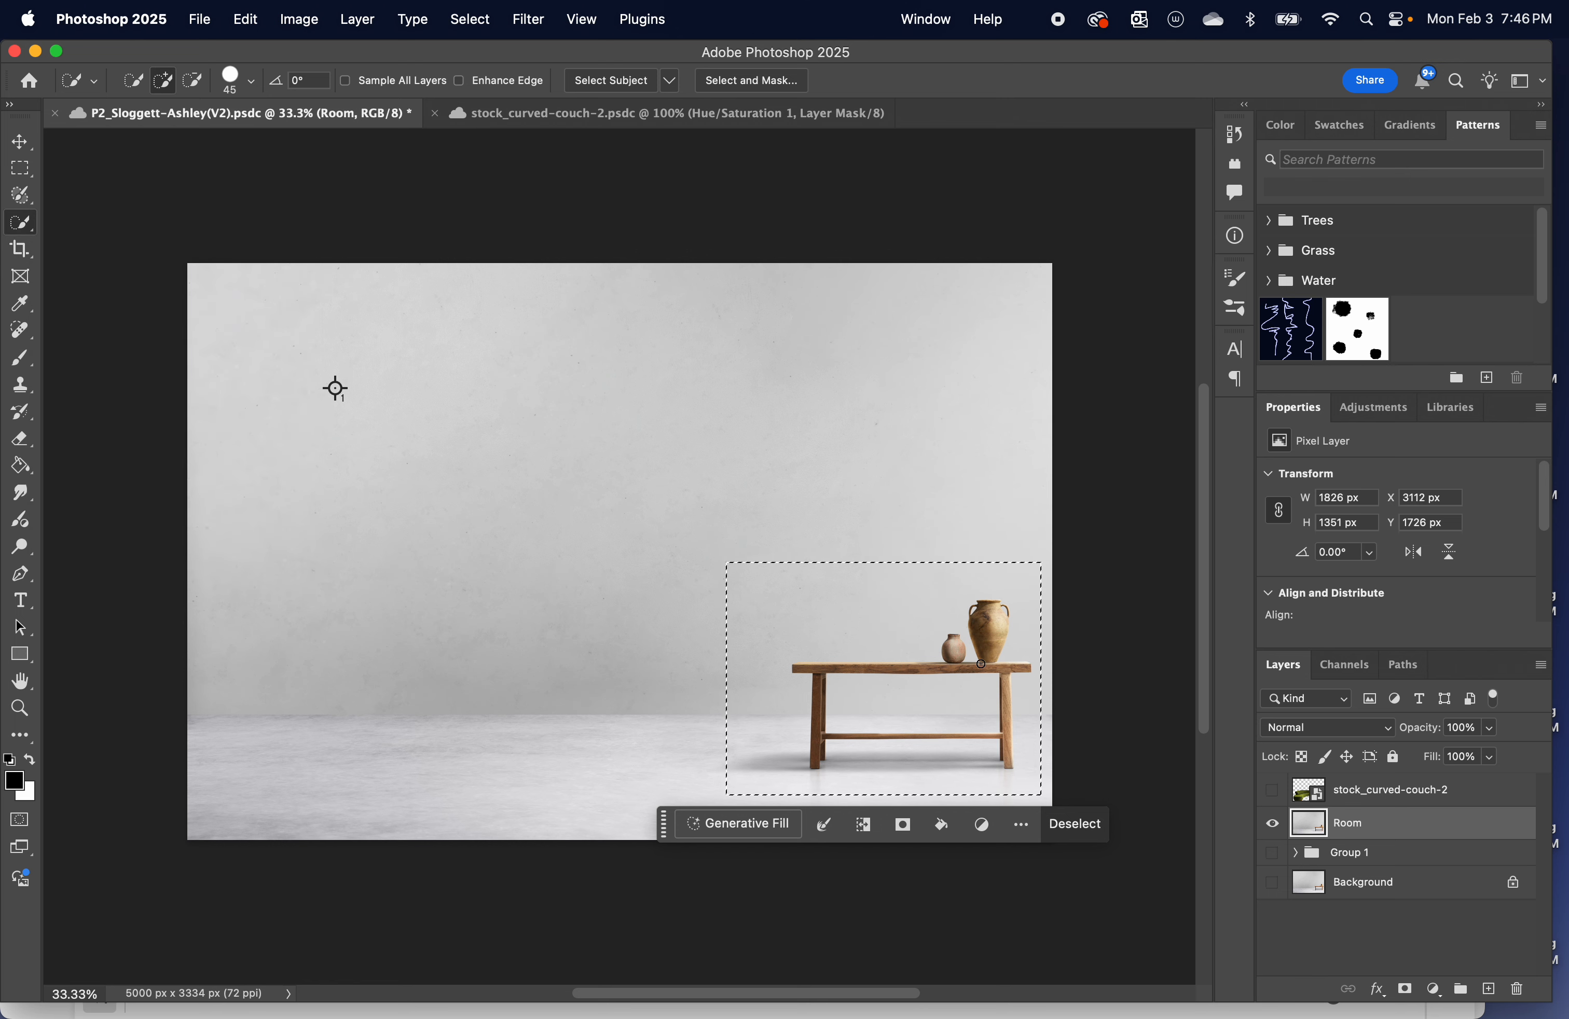
key("bracketright")
key("bracketright")
key("bracketright")
key("bracketright")
key("bracketright")
key("bracketright")
key("bracketright")
key("bracketright")
key("bracketright")
key("bracketright")
key("bracketright")
key("bracketright")
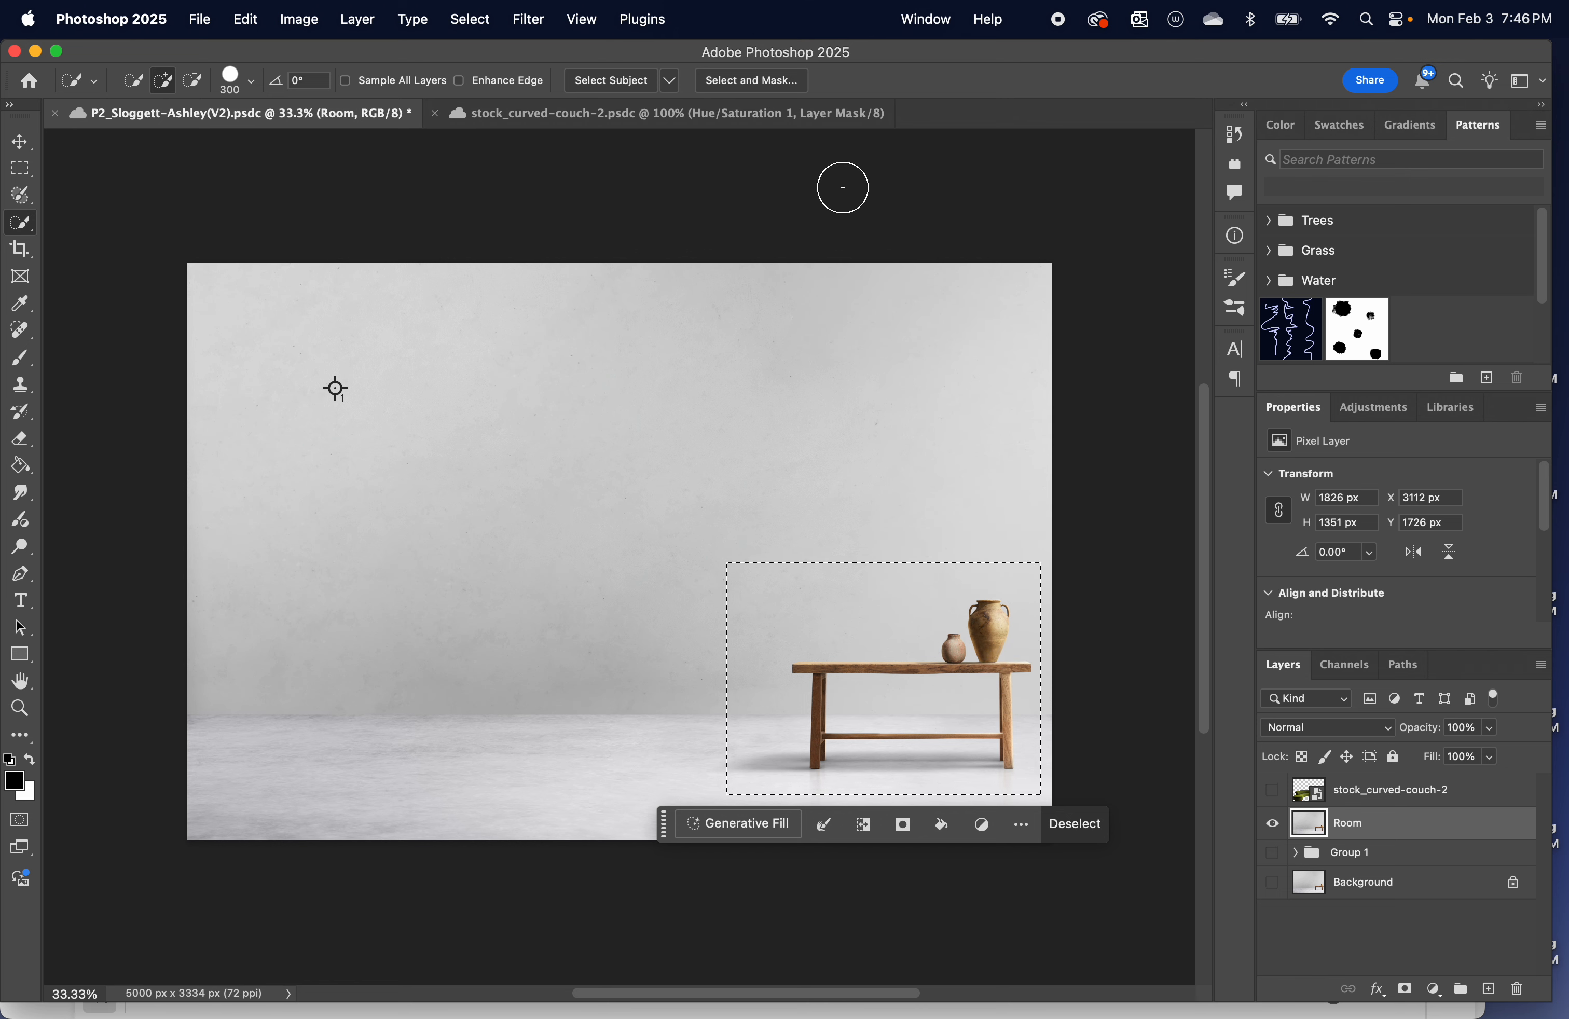
Invert the rectangular selection around the table, and deselect everything.
left_click(20, 143)
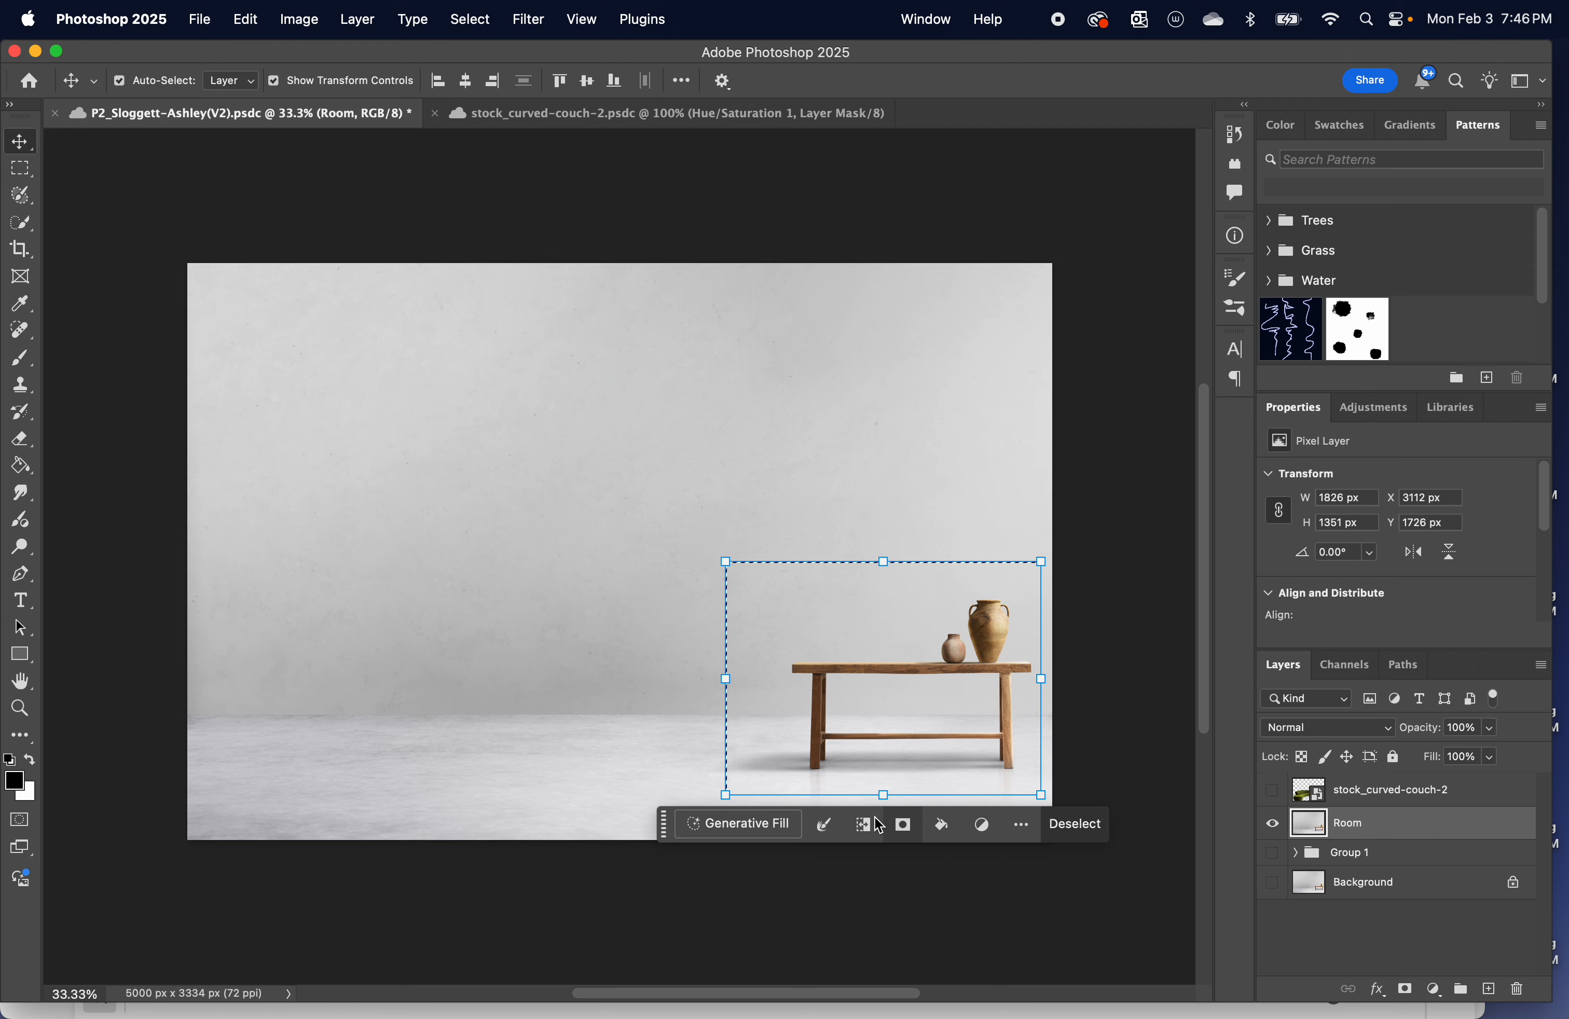
left_click(827, 829)
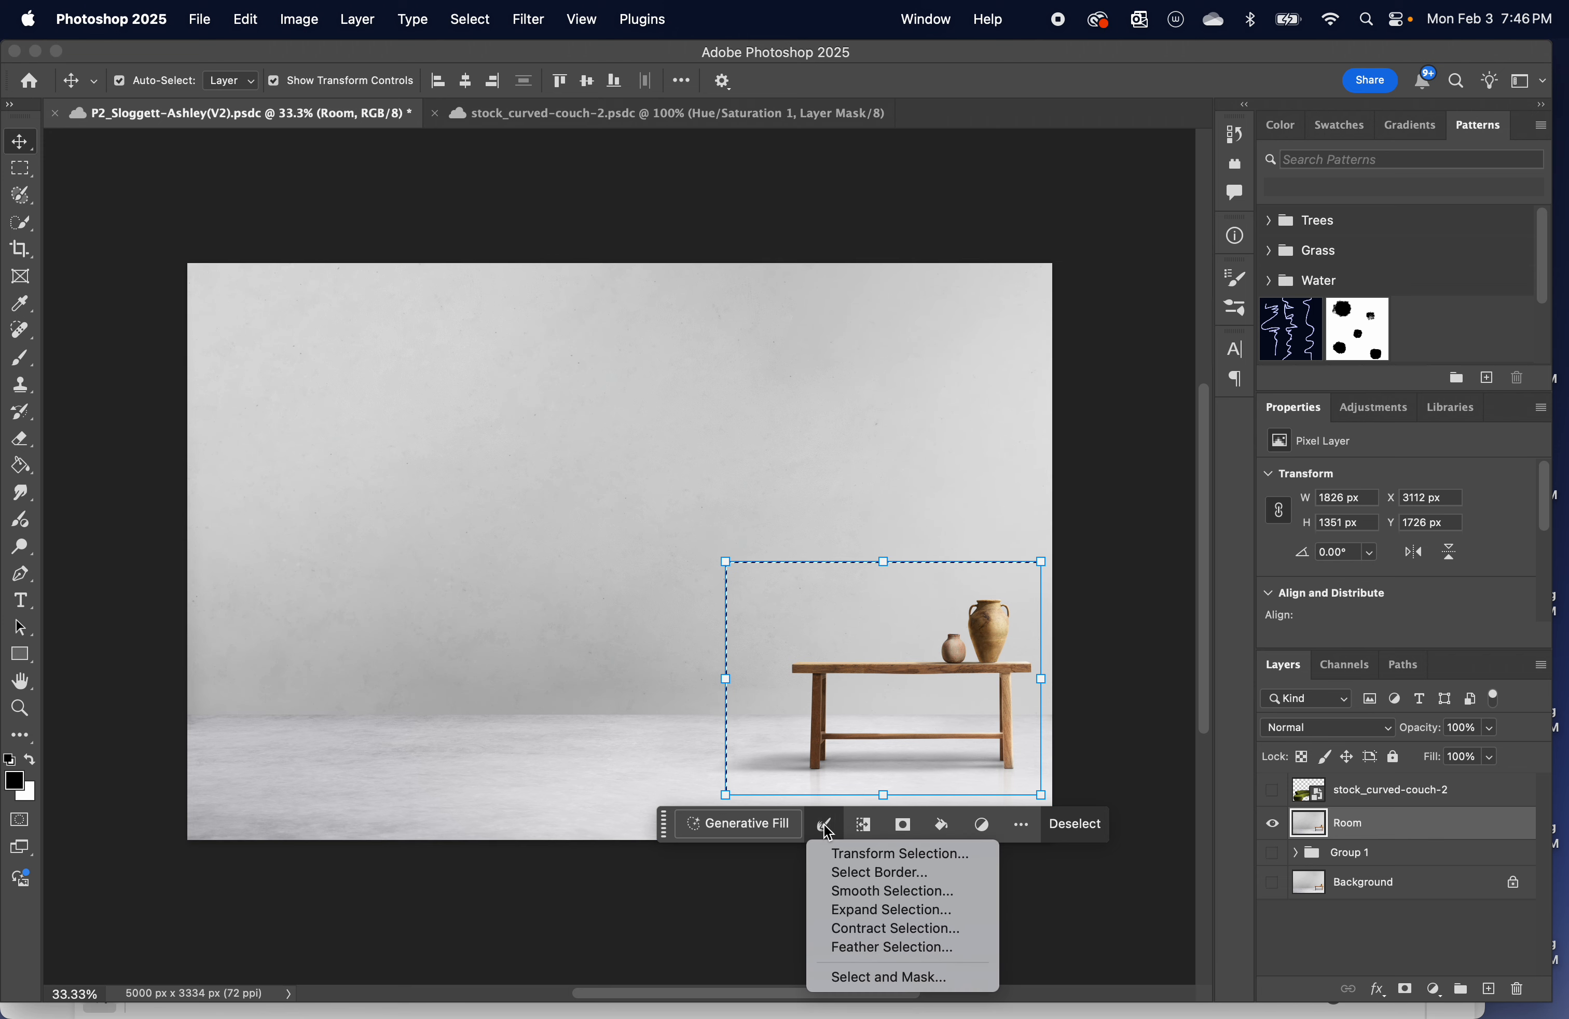
left_click(872, 833)
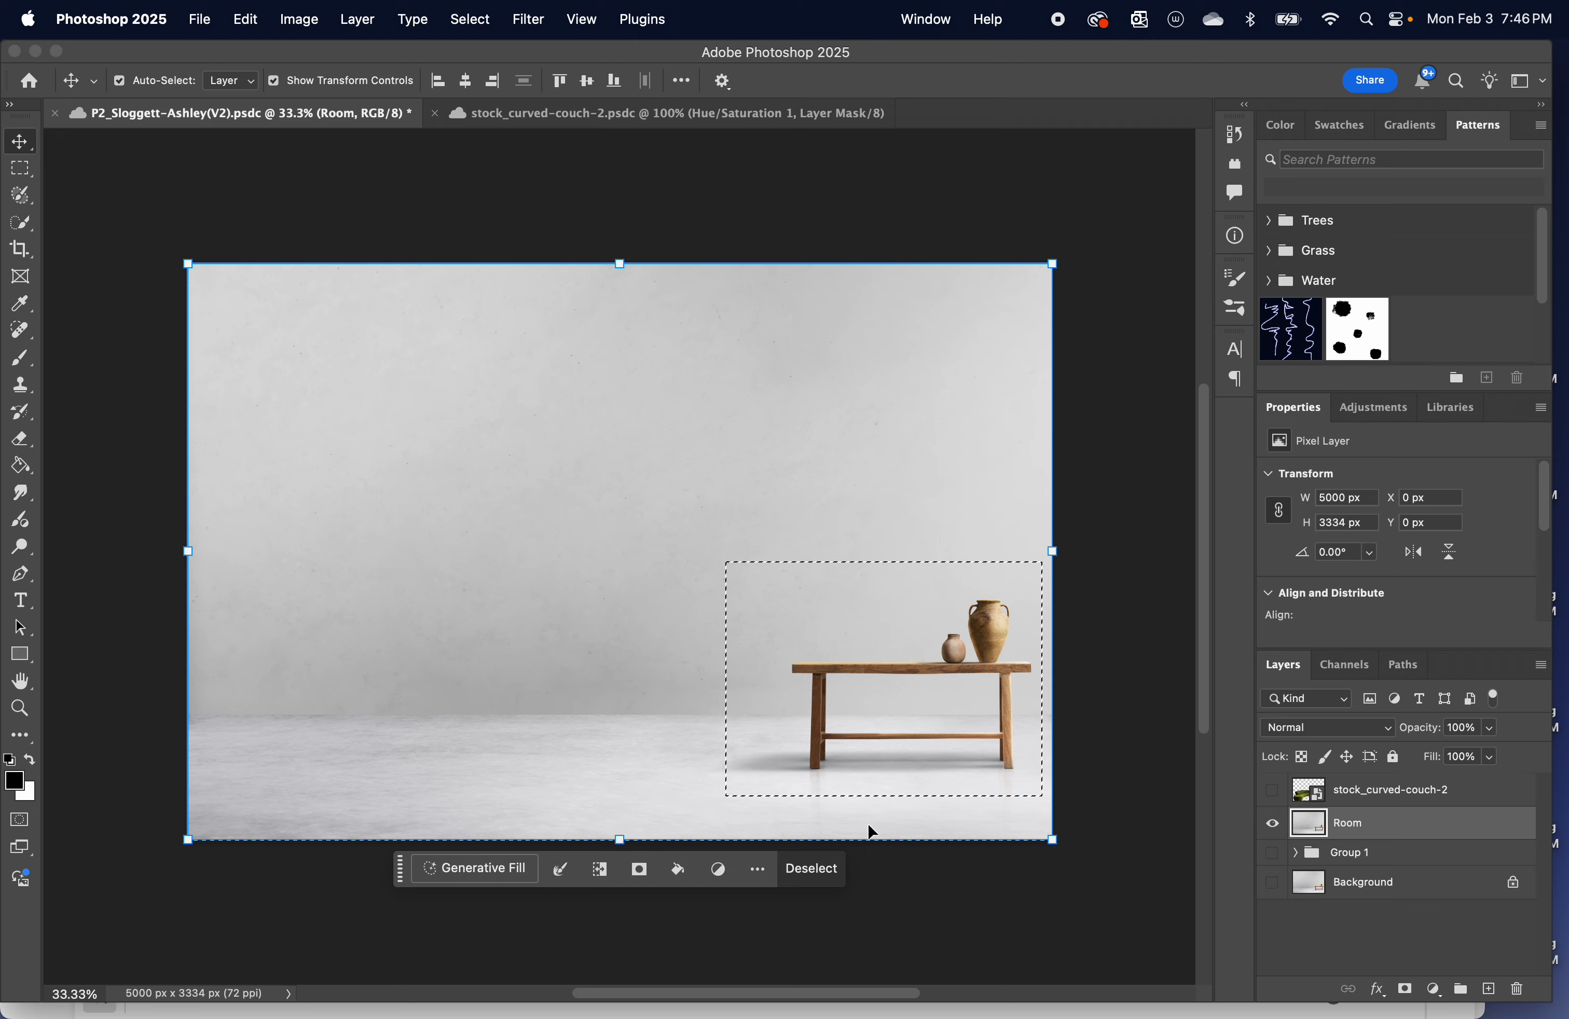
key("super+d")
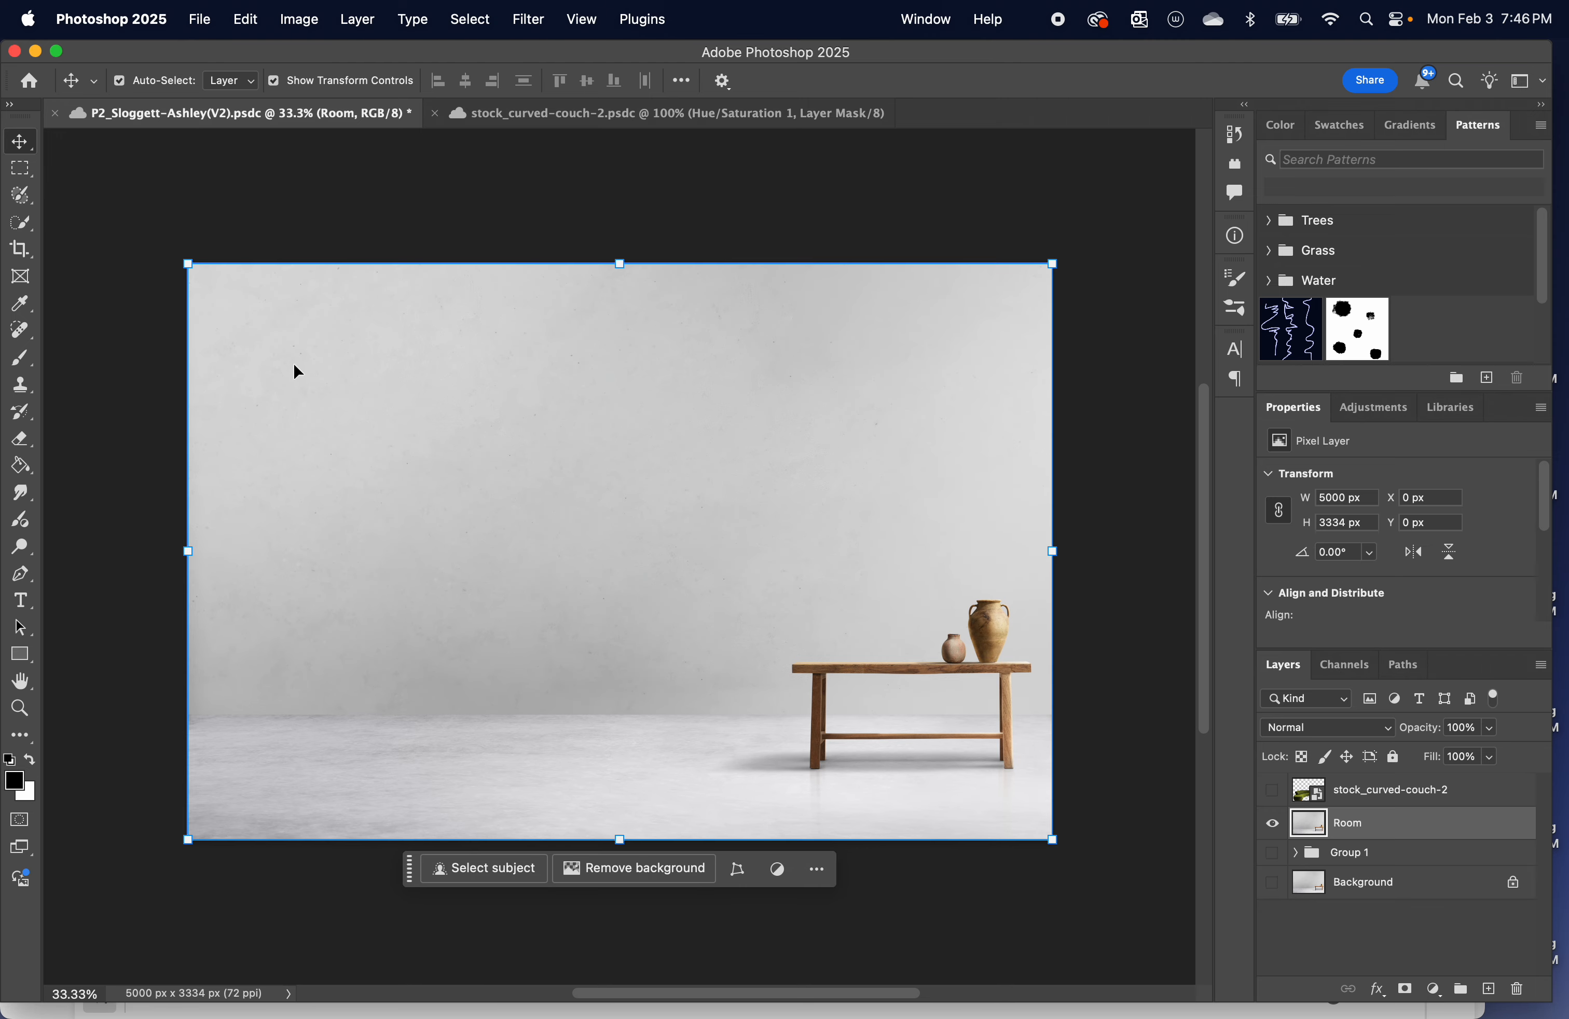
Erase the wooden table and vases from the Room layer with the Remove tool at brush size 300.
left_click(28, 211)
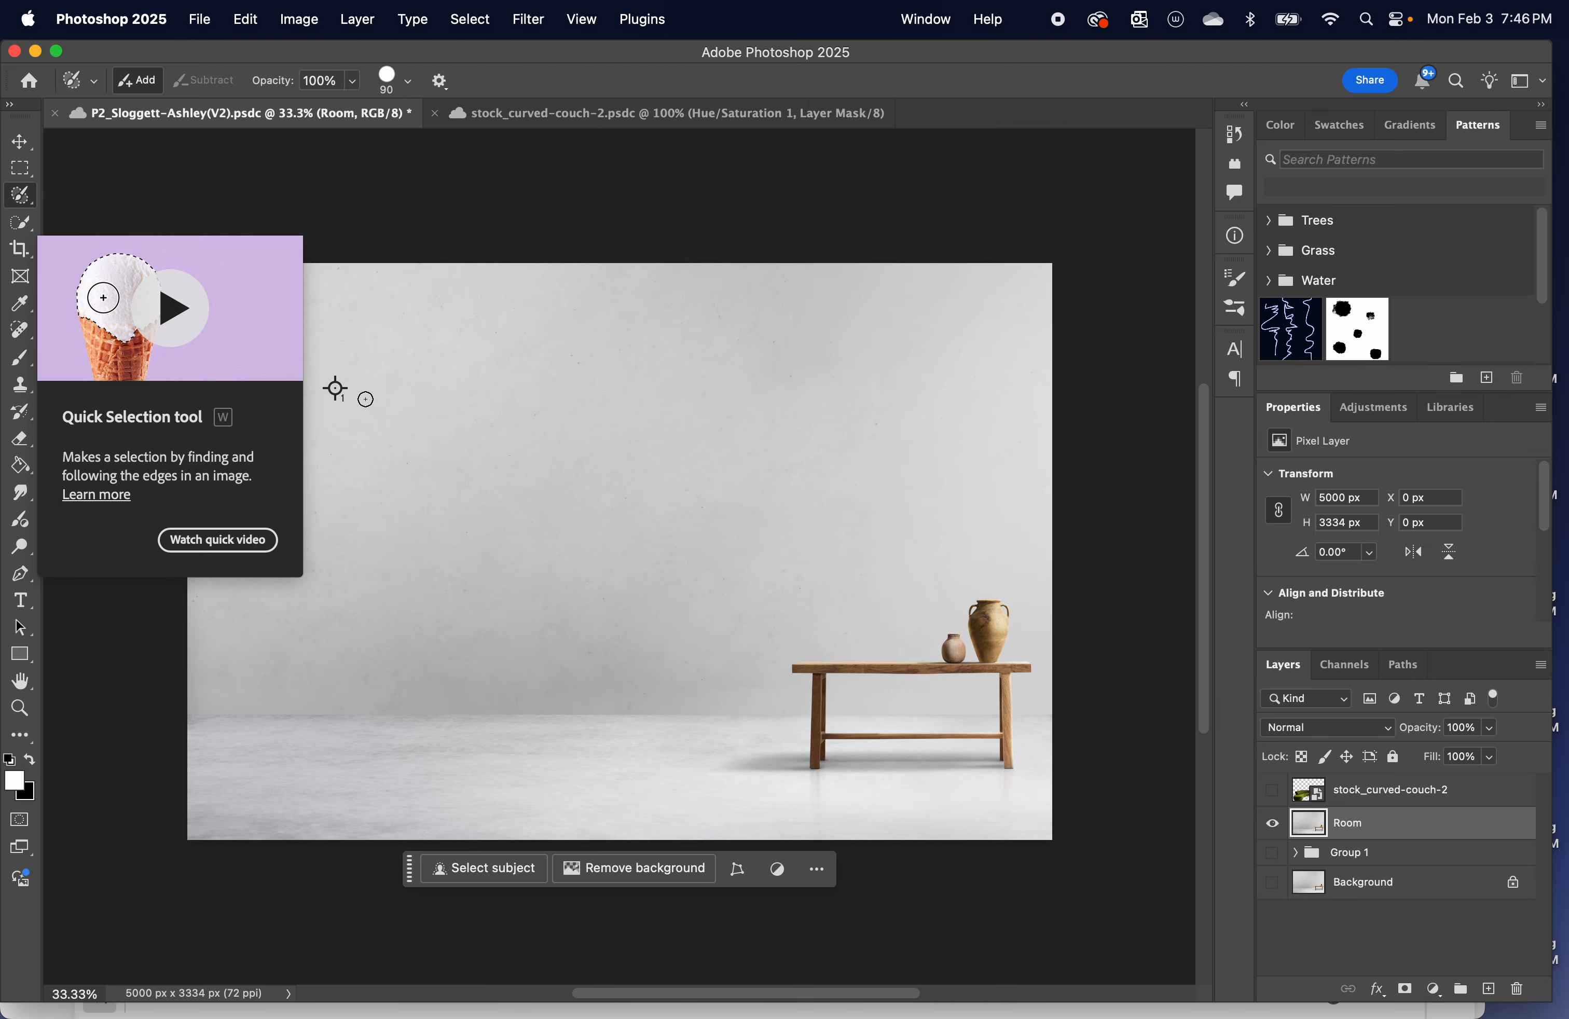
left_click(27, 235)
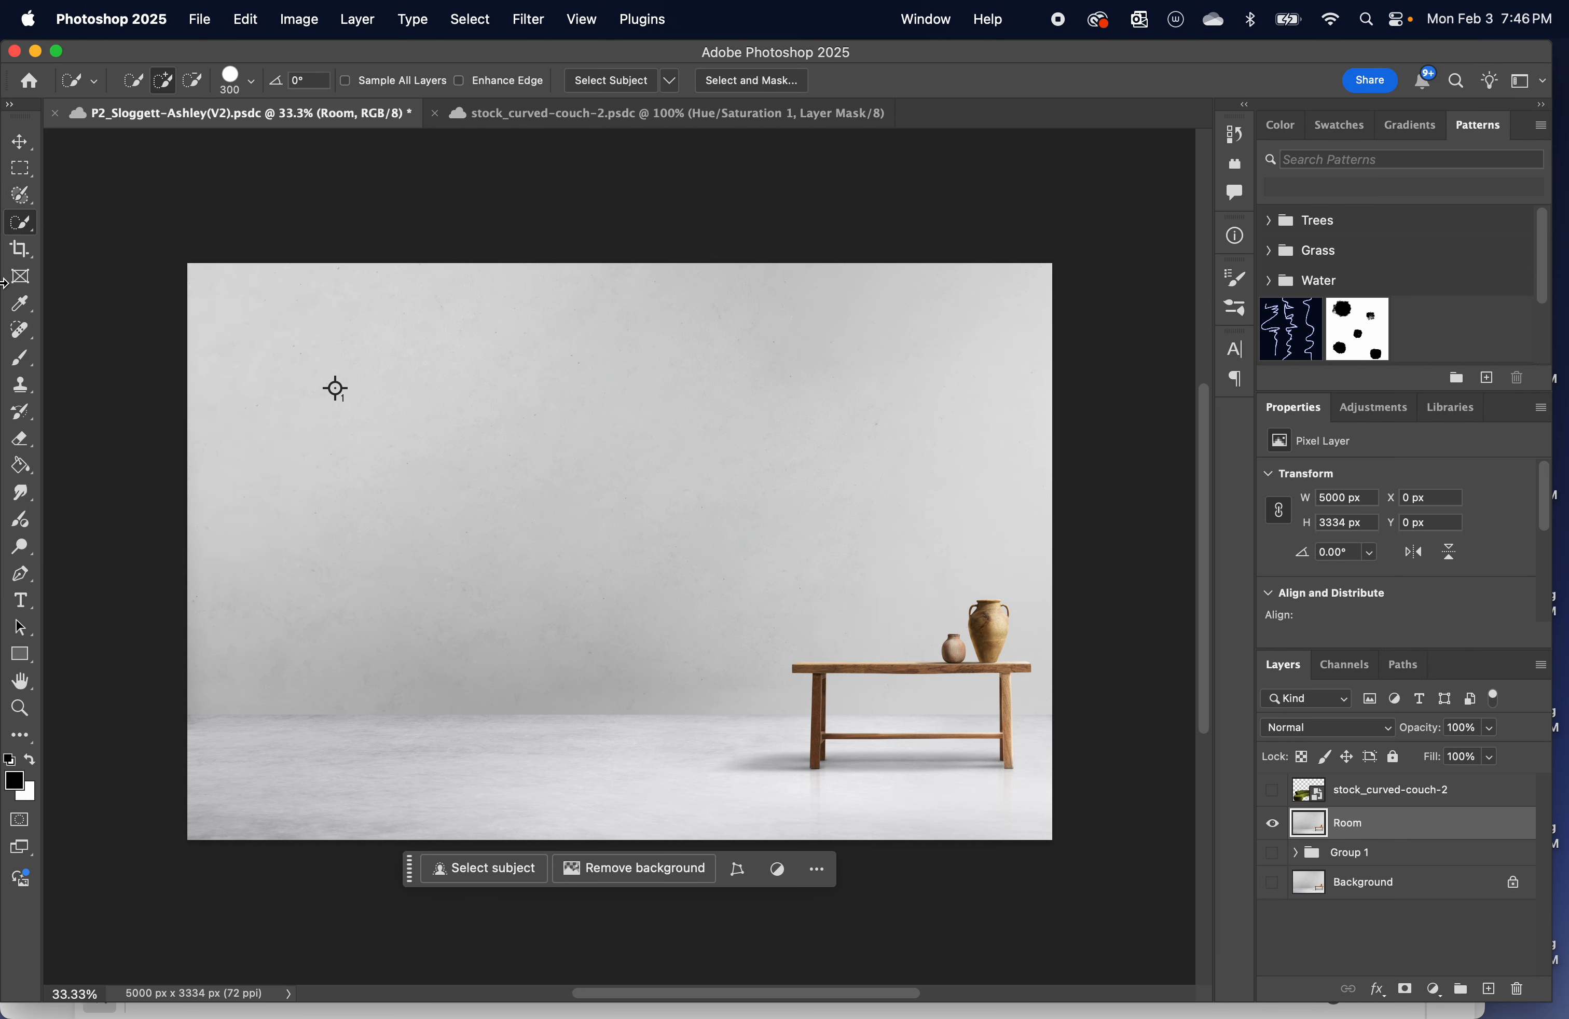
left_click(19, 329)
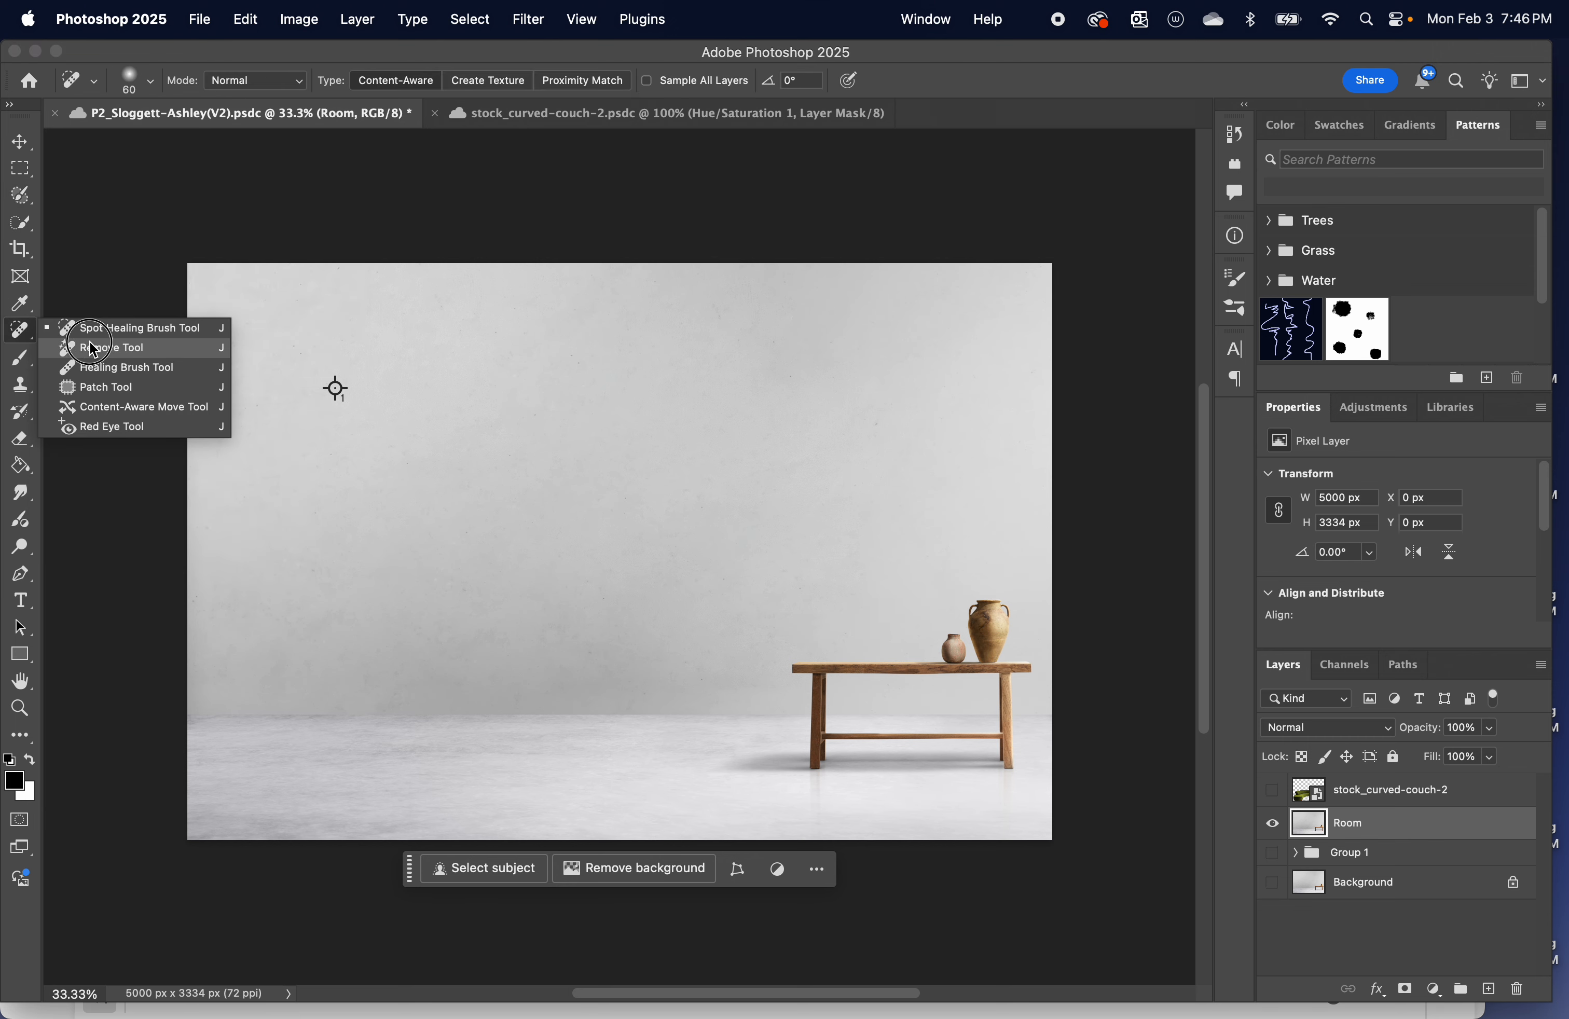
left_click(105, 347)
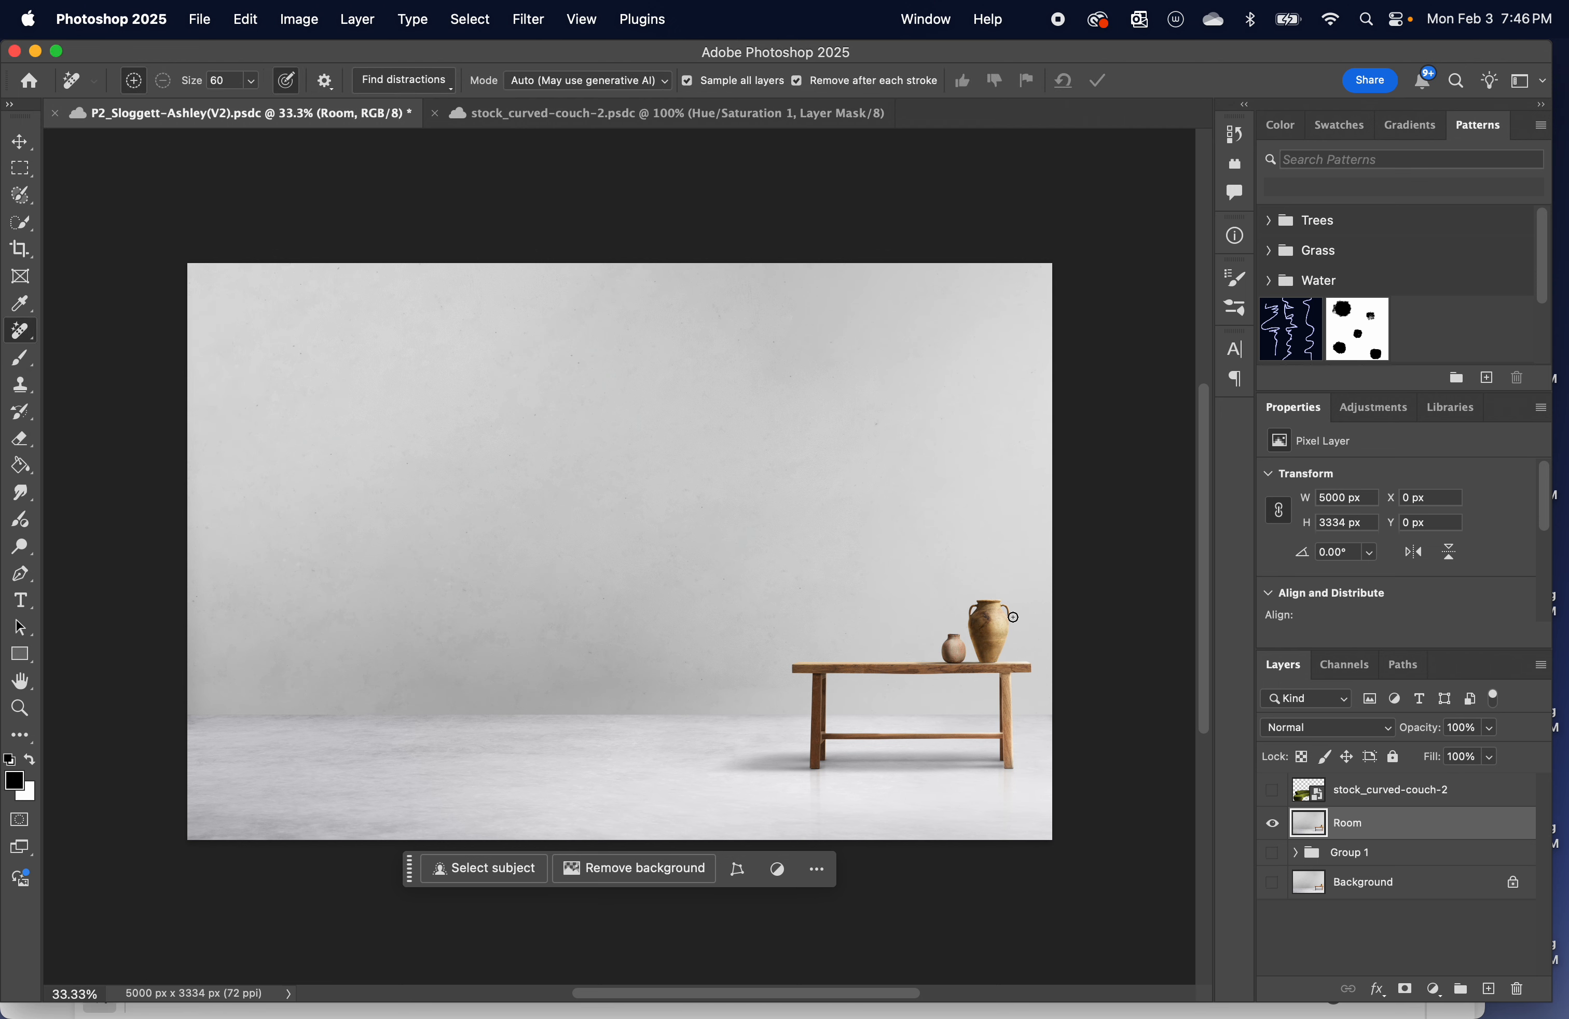
key("bracketright")
key("bracketright")
key("bracketright")
key("bracketright")
key("bracketright")
key("bracketright")
key("bracketright")
mouse_move(1002, 621)
left_mouse_down()
mouse_move(1010, 669)
mouse_move(954, 652)
mouse_move(802, 670)
mouse_move(820, 753)
mouse_move(824, 736)
mouse_move(1005, 738)
mouse_move(1005, 757)
mouse_move(1007, 687)
mouse_move(1004, 760)
mouse_move(718, 762)
mouse_move(818, 751)
mouse_move(821, 689)
mouse_move(841, 698)
mouse_move(813, 677)
mouse_move(866, 668)
mouse_move(990, 682)
mouse_move(997, 701)
mouse_move(846, 715)
mouse_move(975, 725)
mouse_move(1000, 614)
mouse_move(929, 653)
mouse_move(961, 635)
mouse_move(990, 644)
mouse_move(996, 622)
mouse_move(1014, 677)
mouse_move(1006, 661)
mouse_move(883, 689)
left_mouse_up()
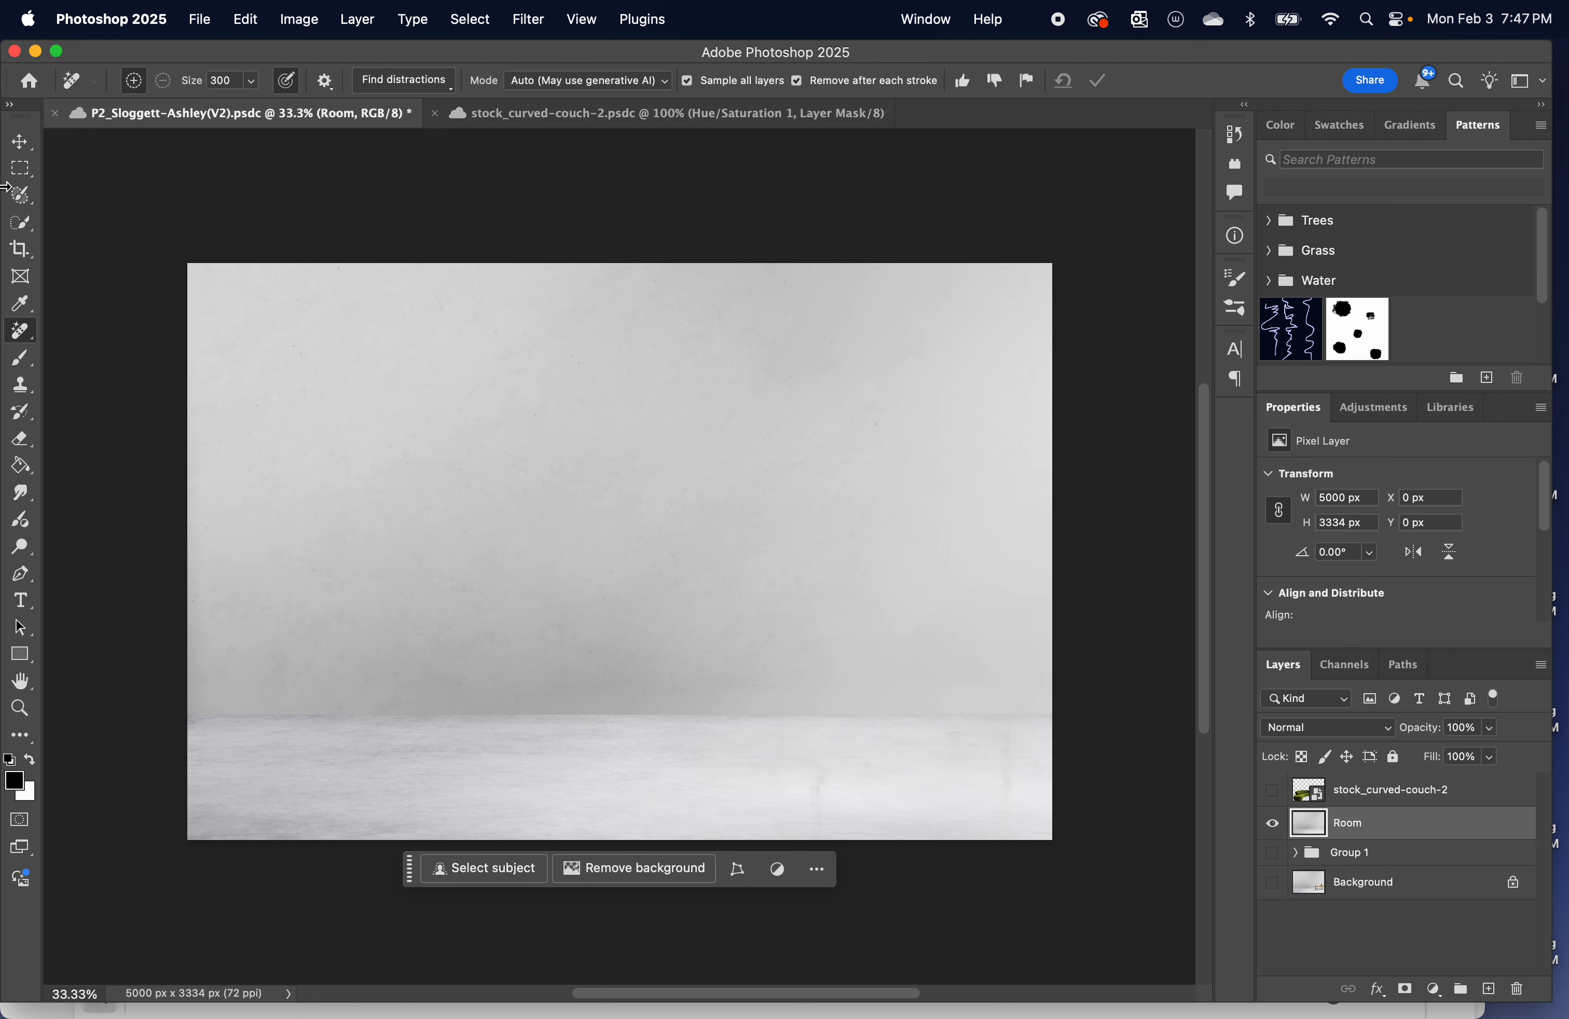
left_click(24, 146)
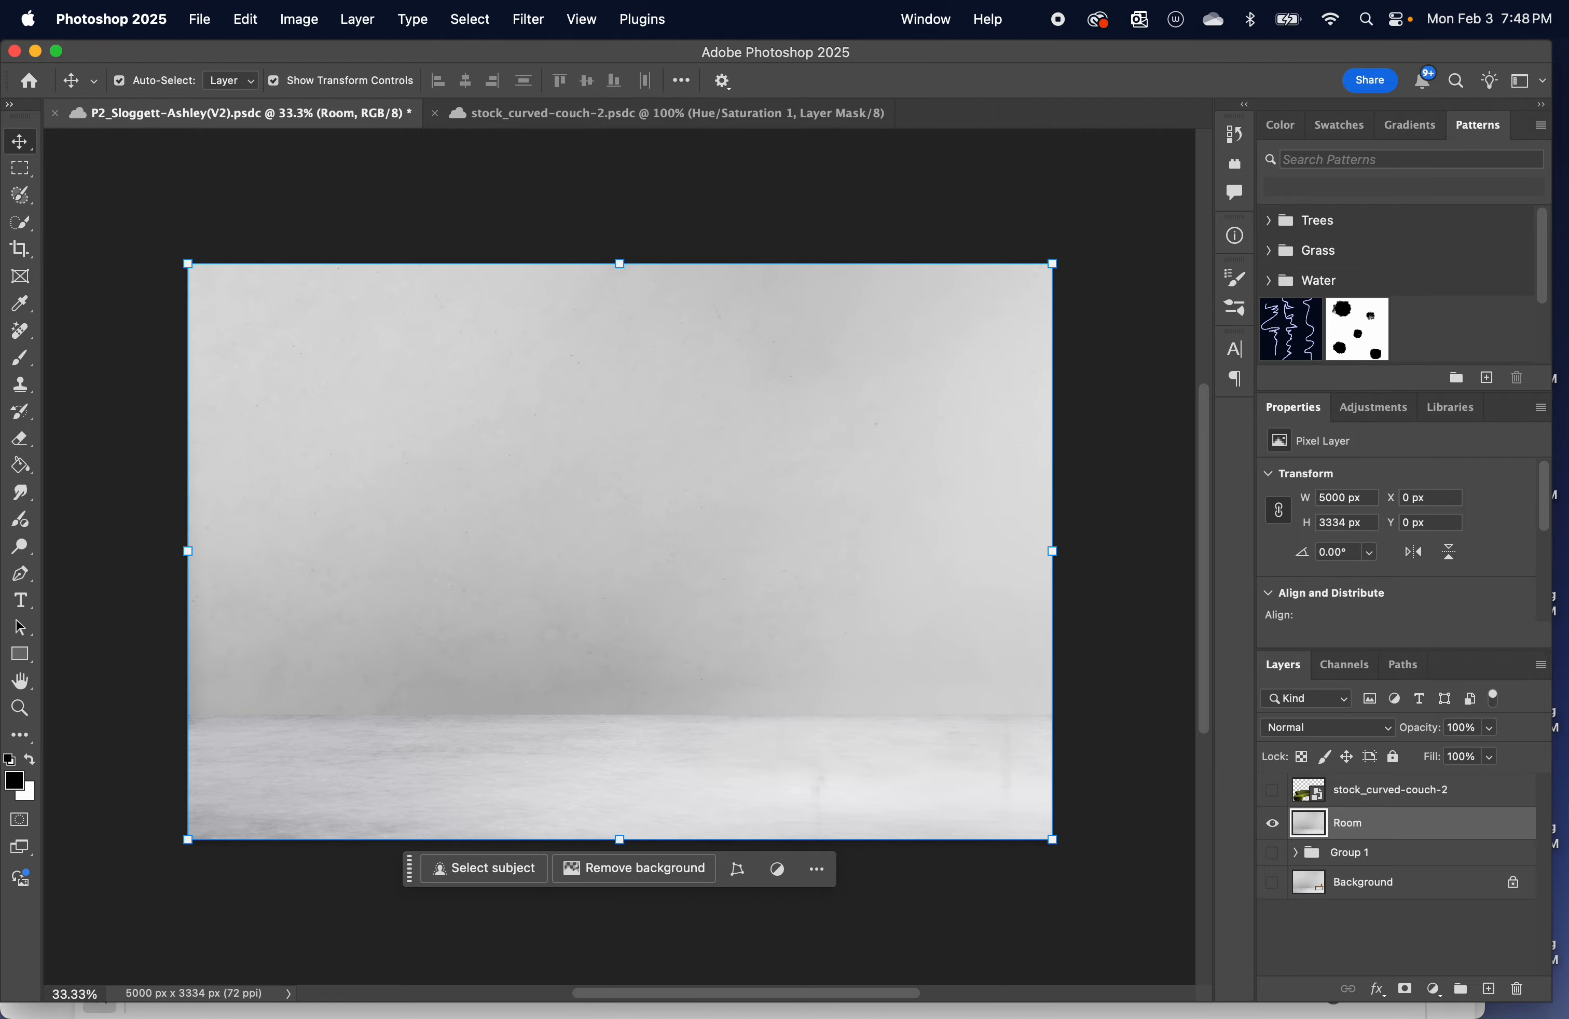
key("F11")
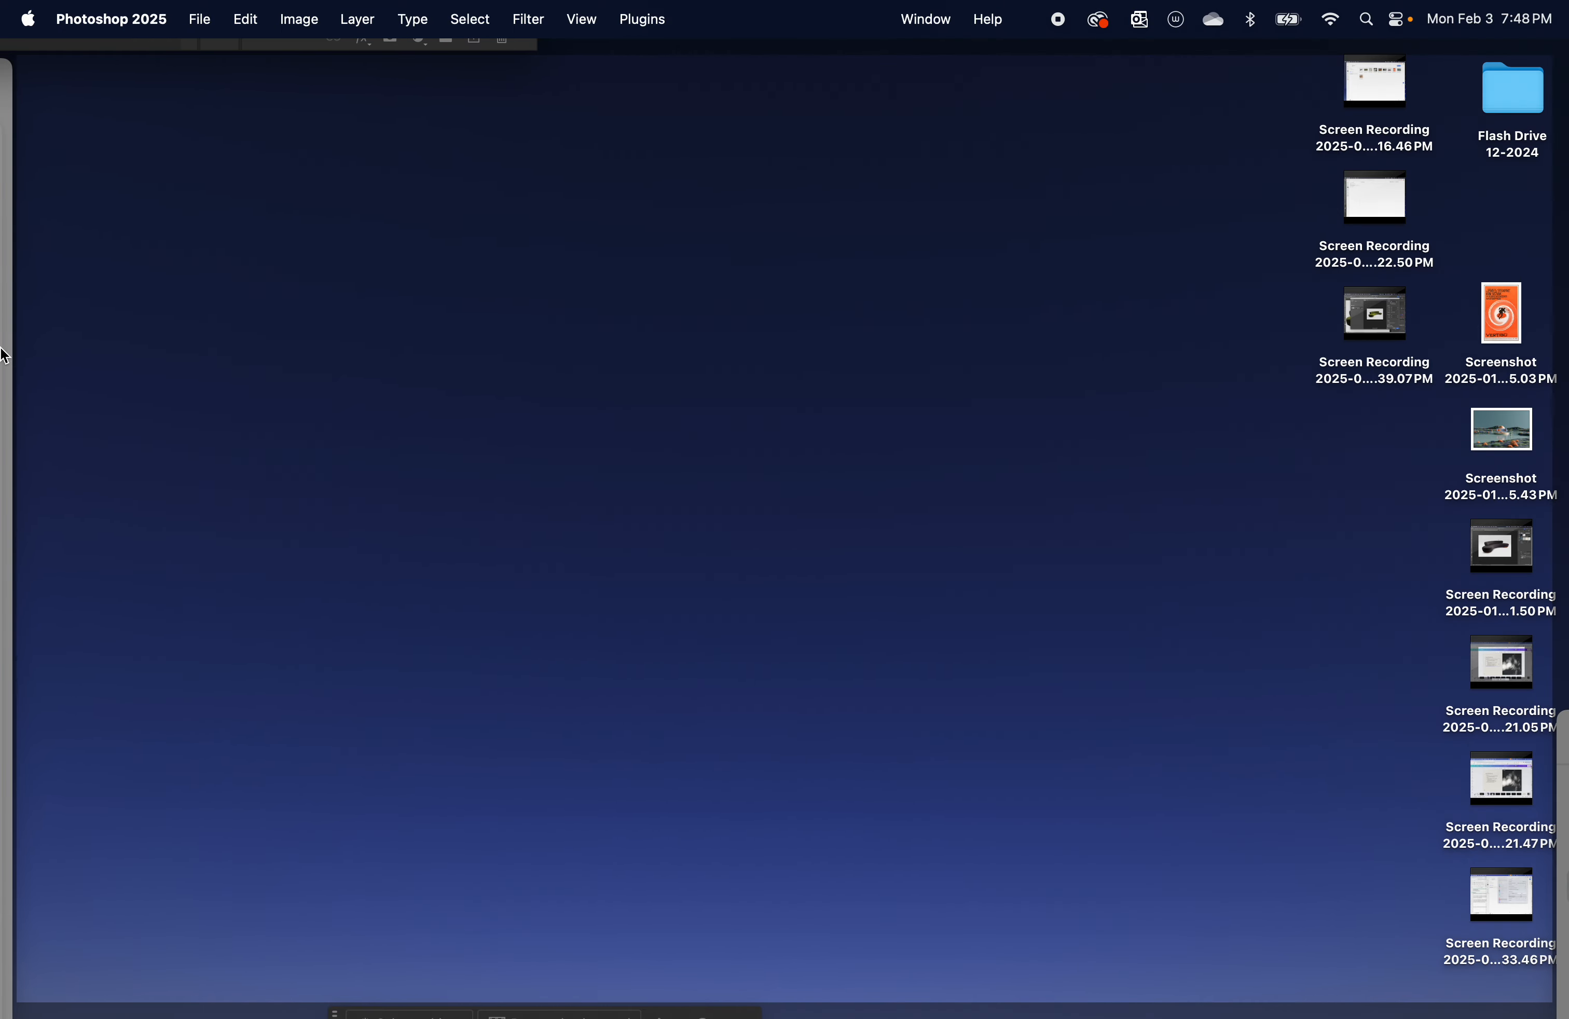
Compare the retouched Room layer with the original Background layer by switching their visibility.
key("F11")
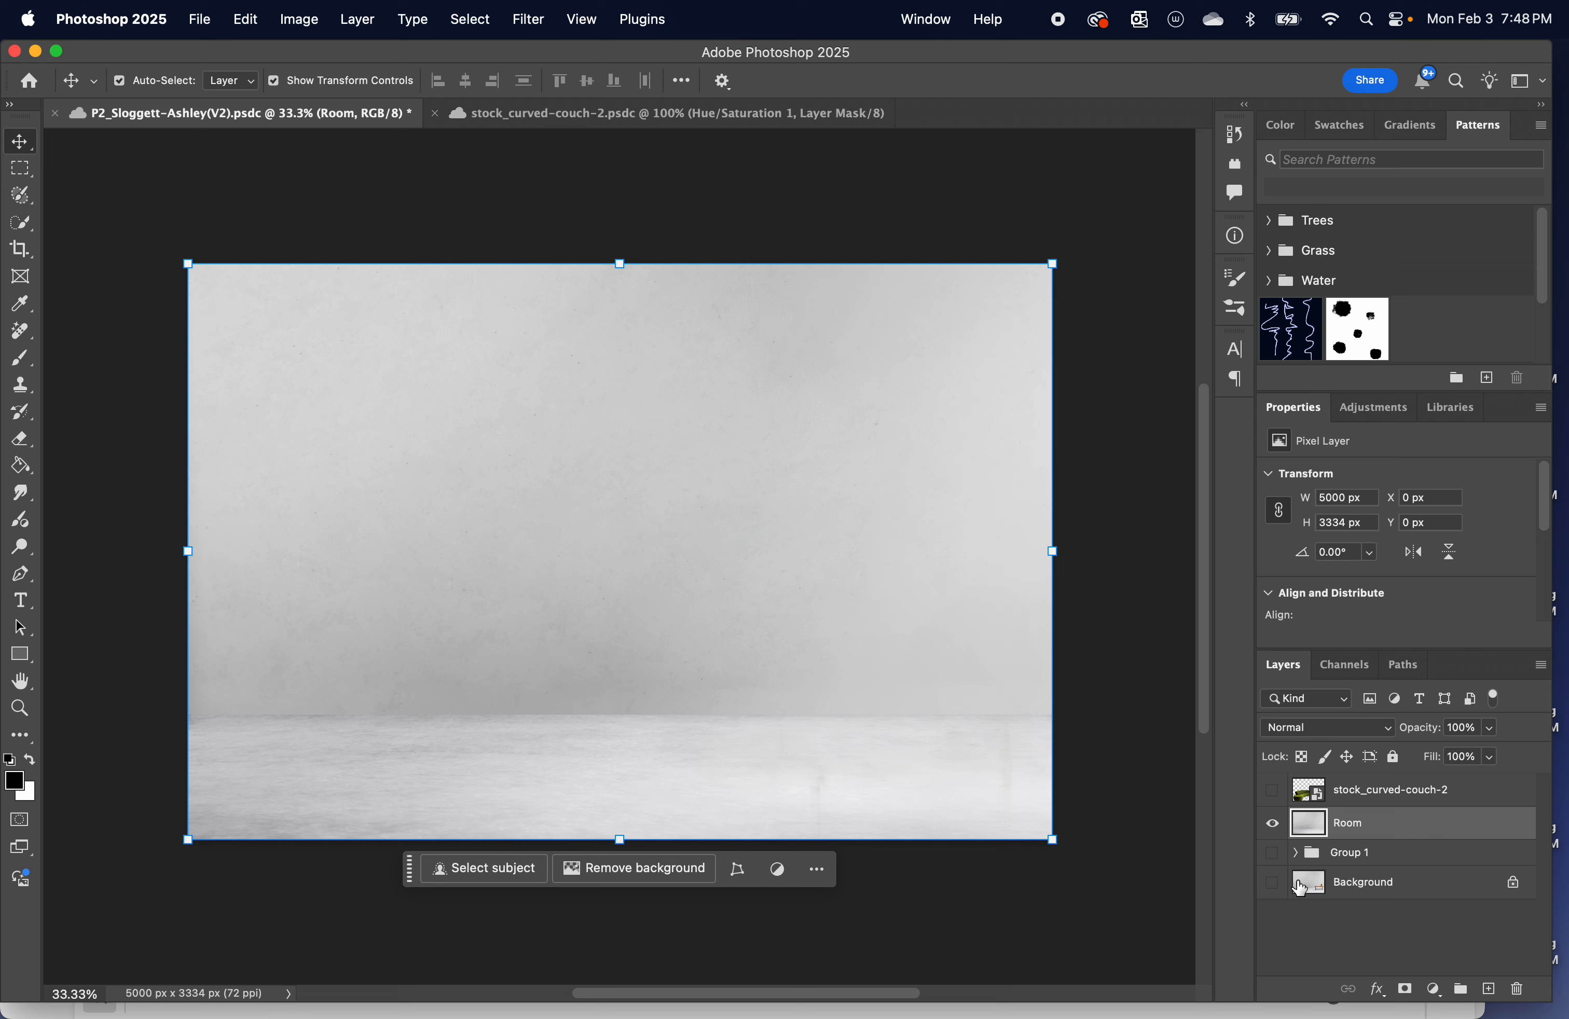
left_click(1273, 886)
left_click(1269, 827)
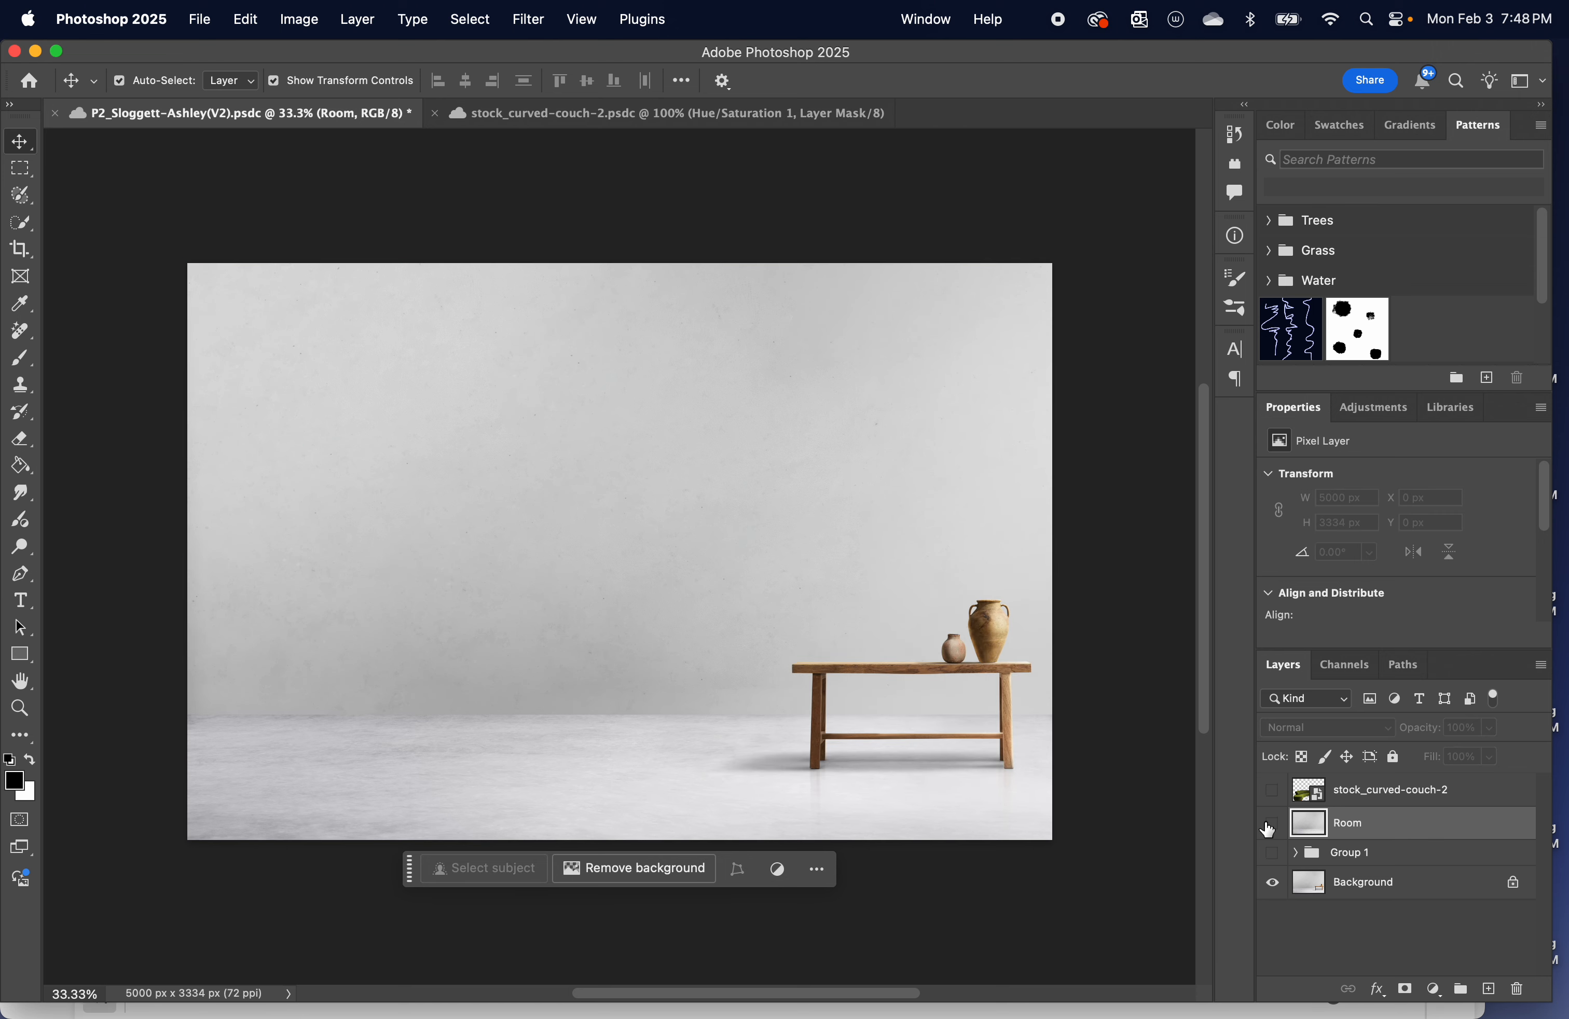
left_click(1269, 827)
left_click(1272, 885)
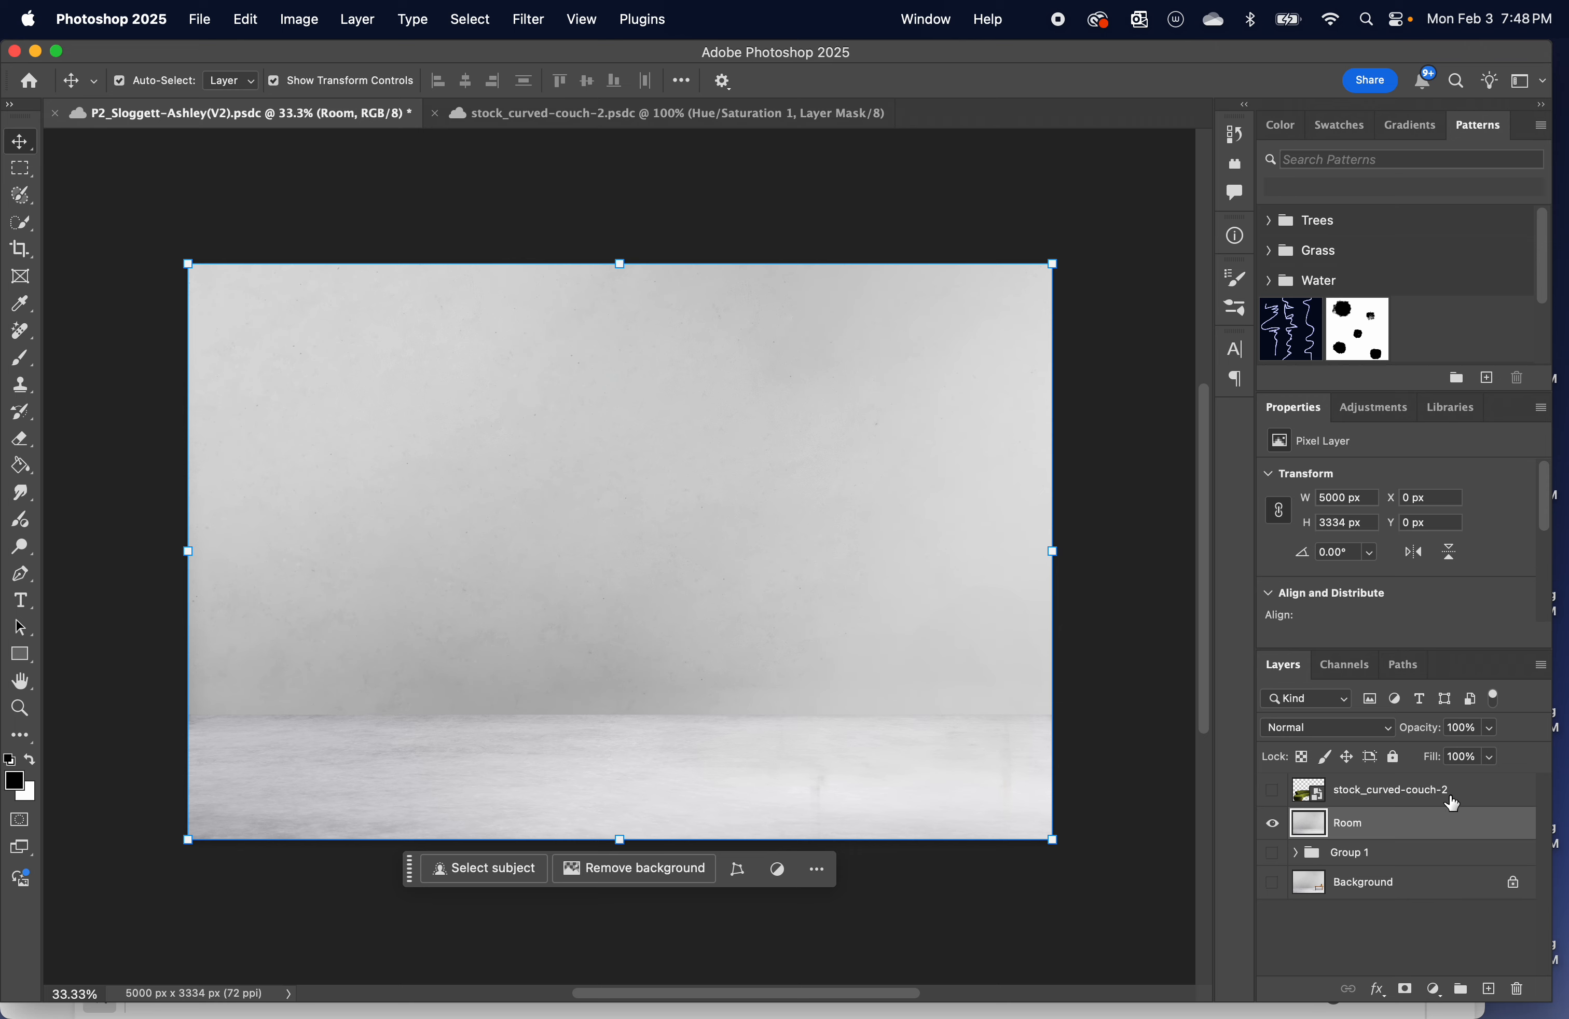
Show the stock_curved-couch-2 layer, then scale the couch to about 133.71% and place it on the floor at the room's lower left.
left_click(1273, 789)
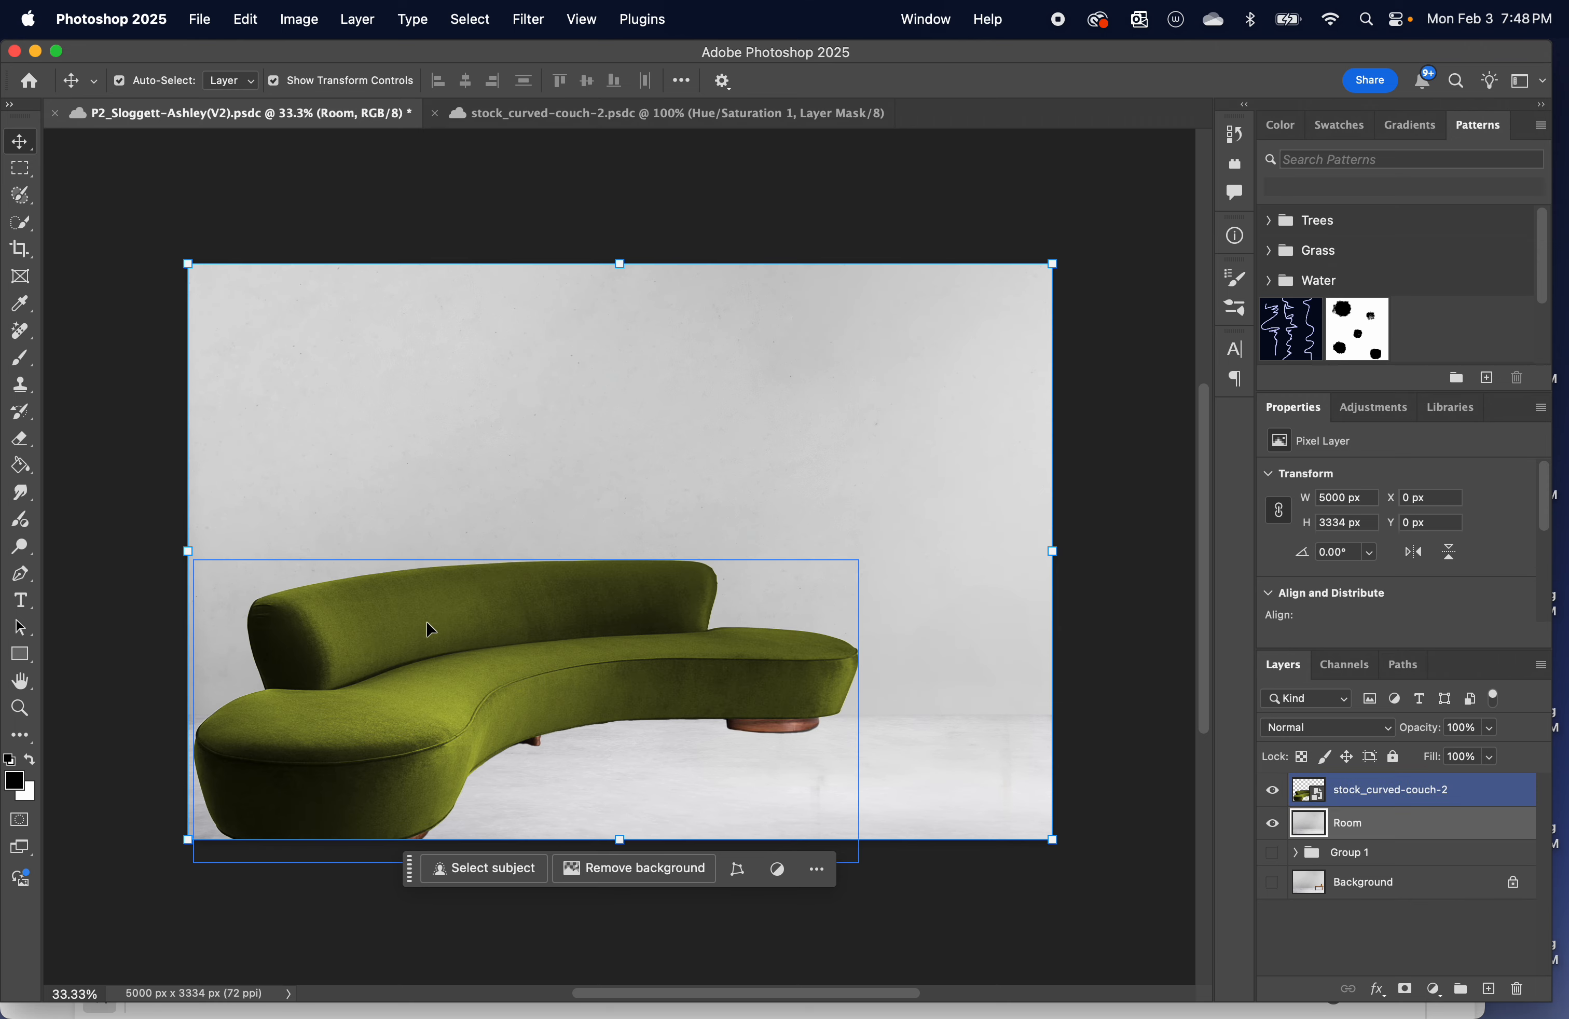
mouse_move(421, 706)
left_mouse_down()
mouse_move(395, 728)
mouse_move(429, 697)
left_mouse_up()
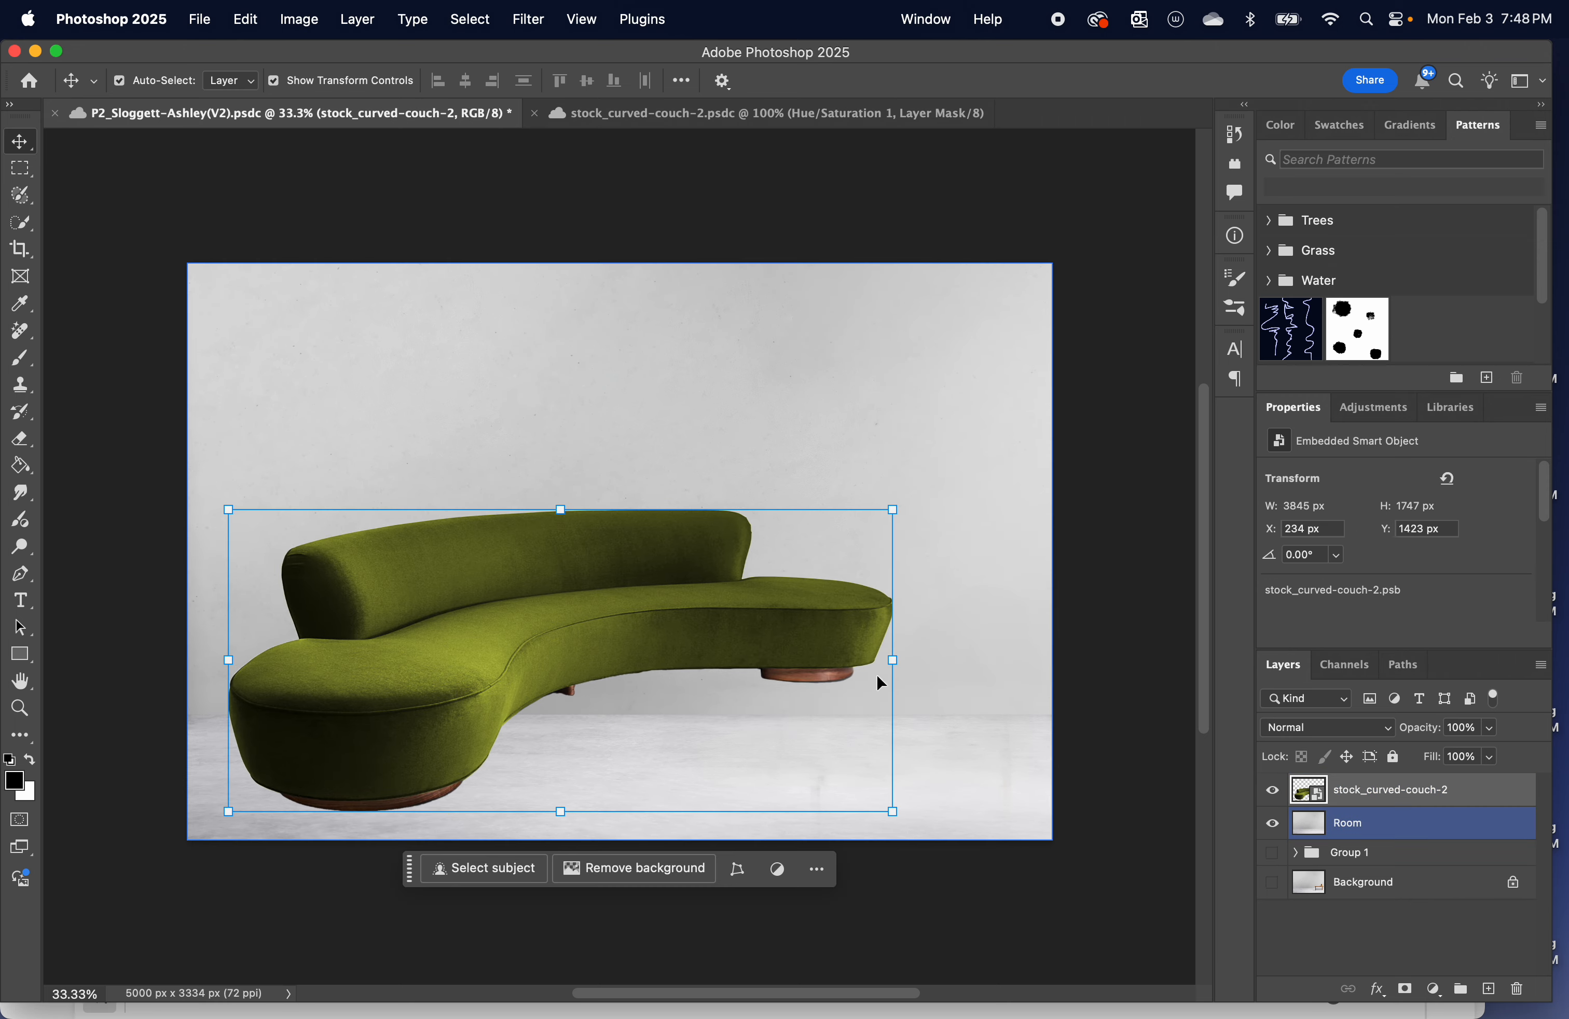
left_click(894, 508)
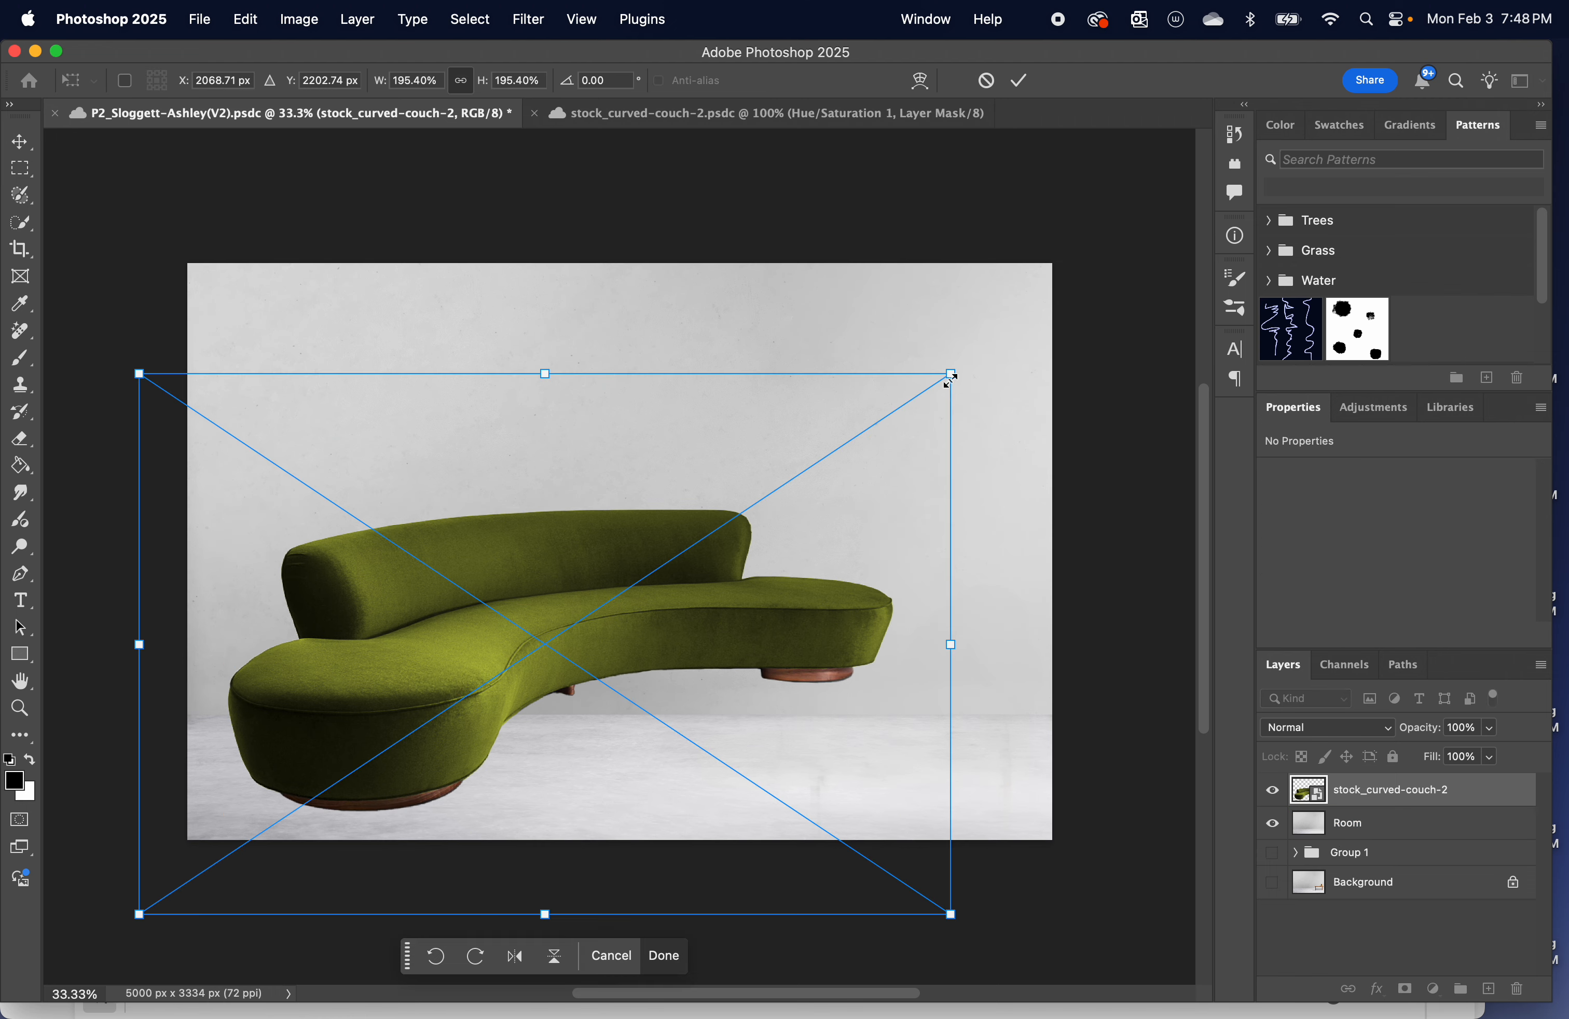
left_click_drag(951, 374, 695, 544)
left_click_drag(318, 765, 356, 742)
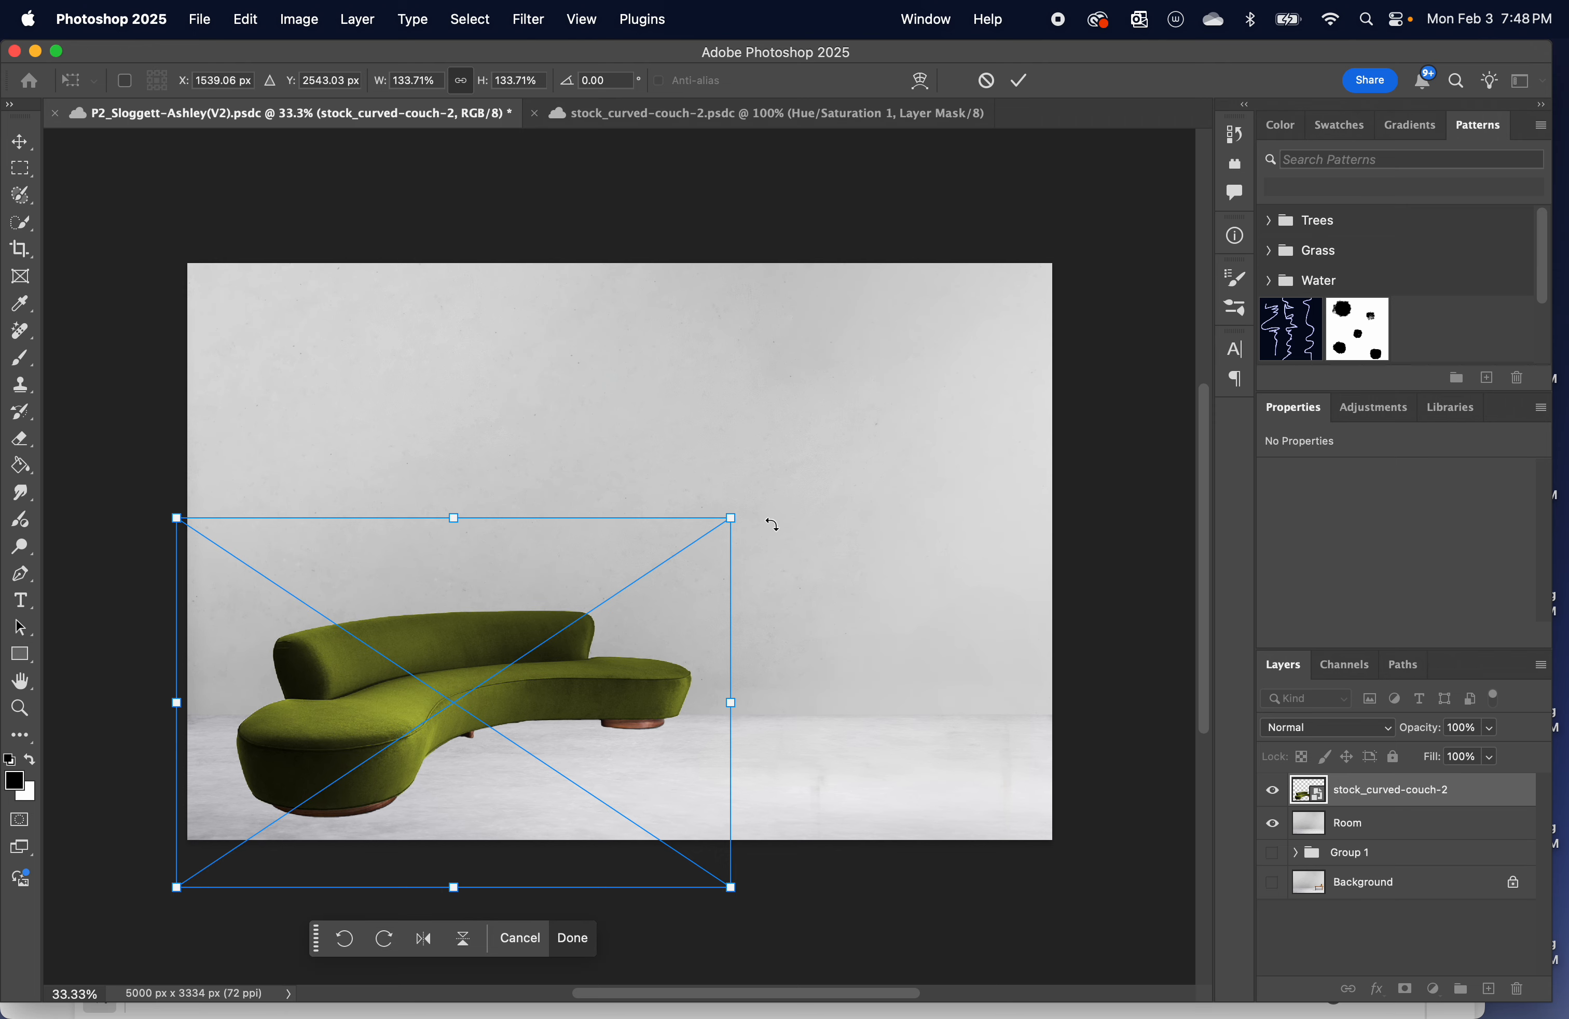
Reduce the couch's scale to about 127.92%, place it at about X 282 px, Y 2132 px, and deselect the layer.
left_click_drag(732, 518, 707, 535)
left_click_drag(577, 690, 588, 693)
key("super+plus")
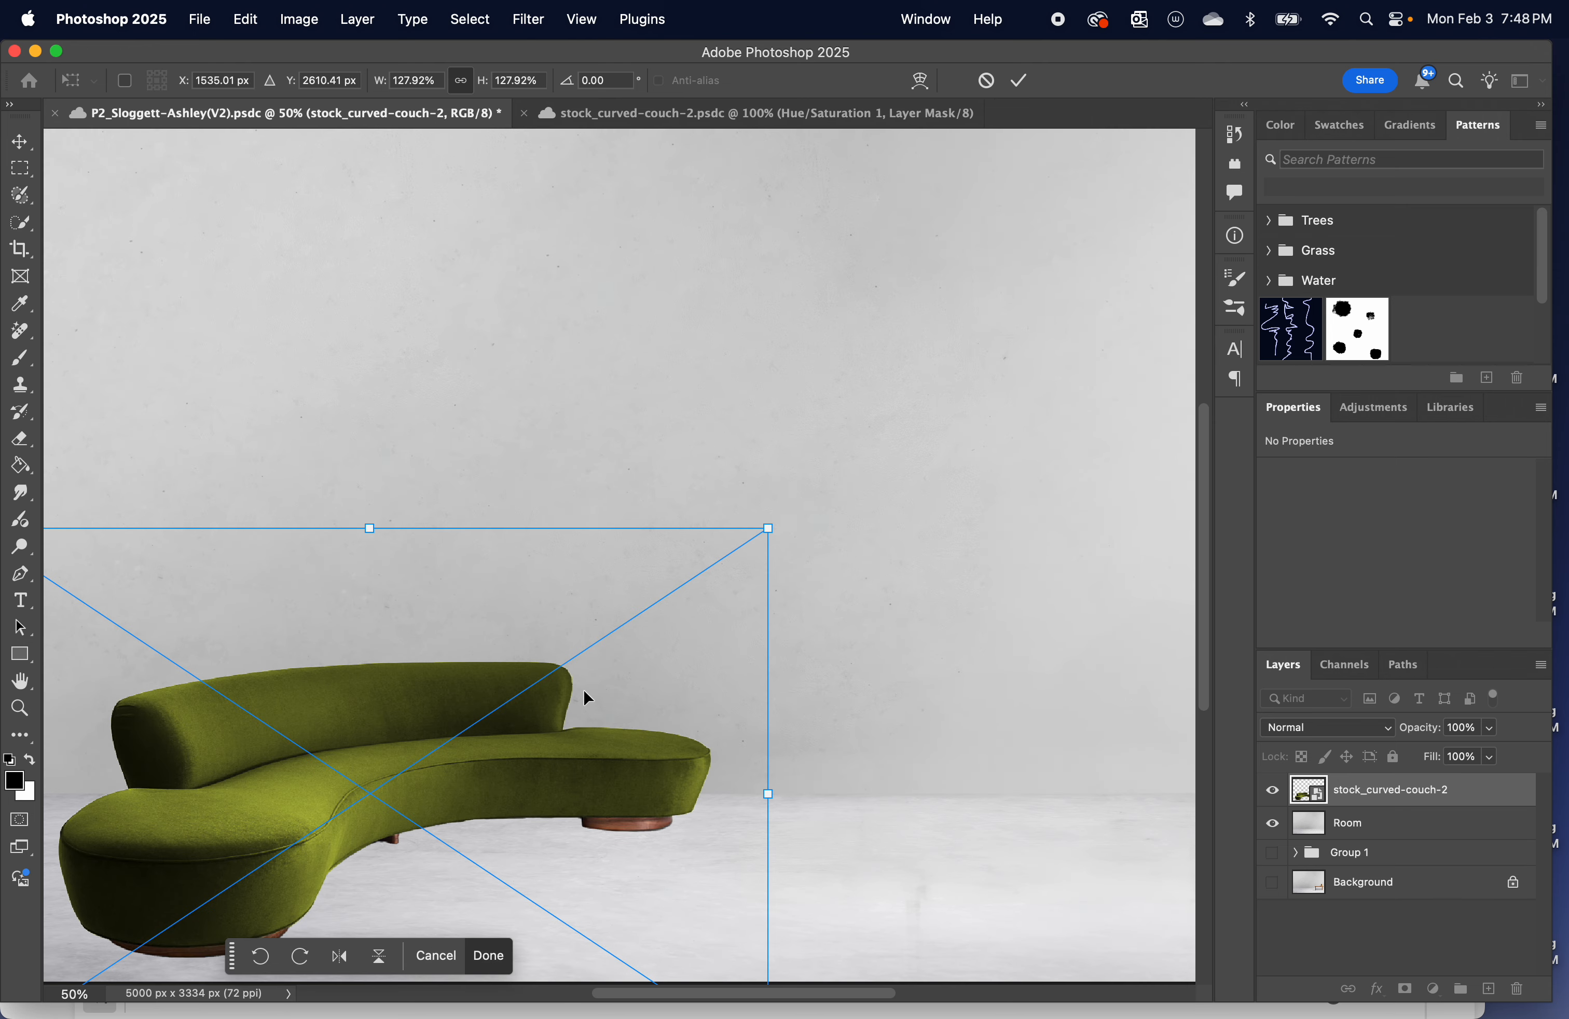
key("super+minus")
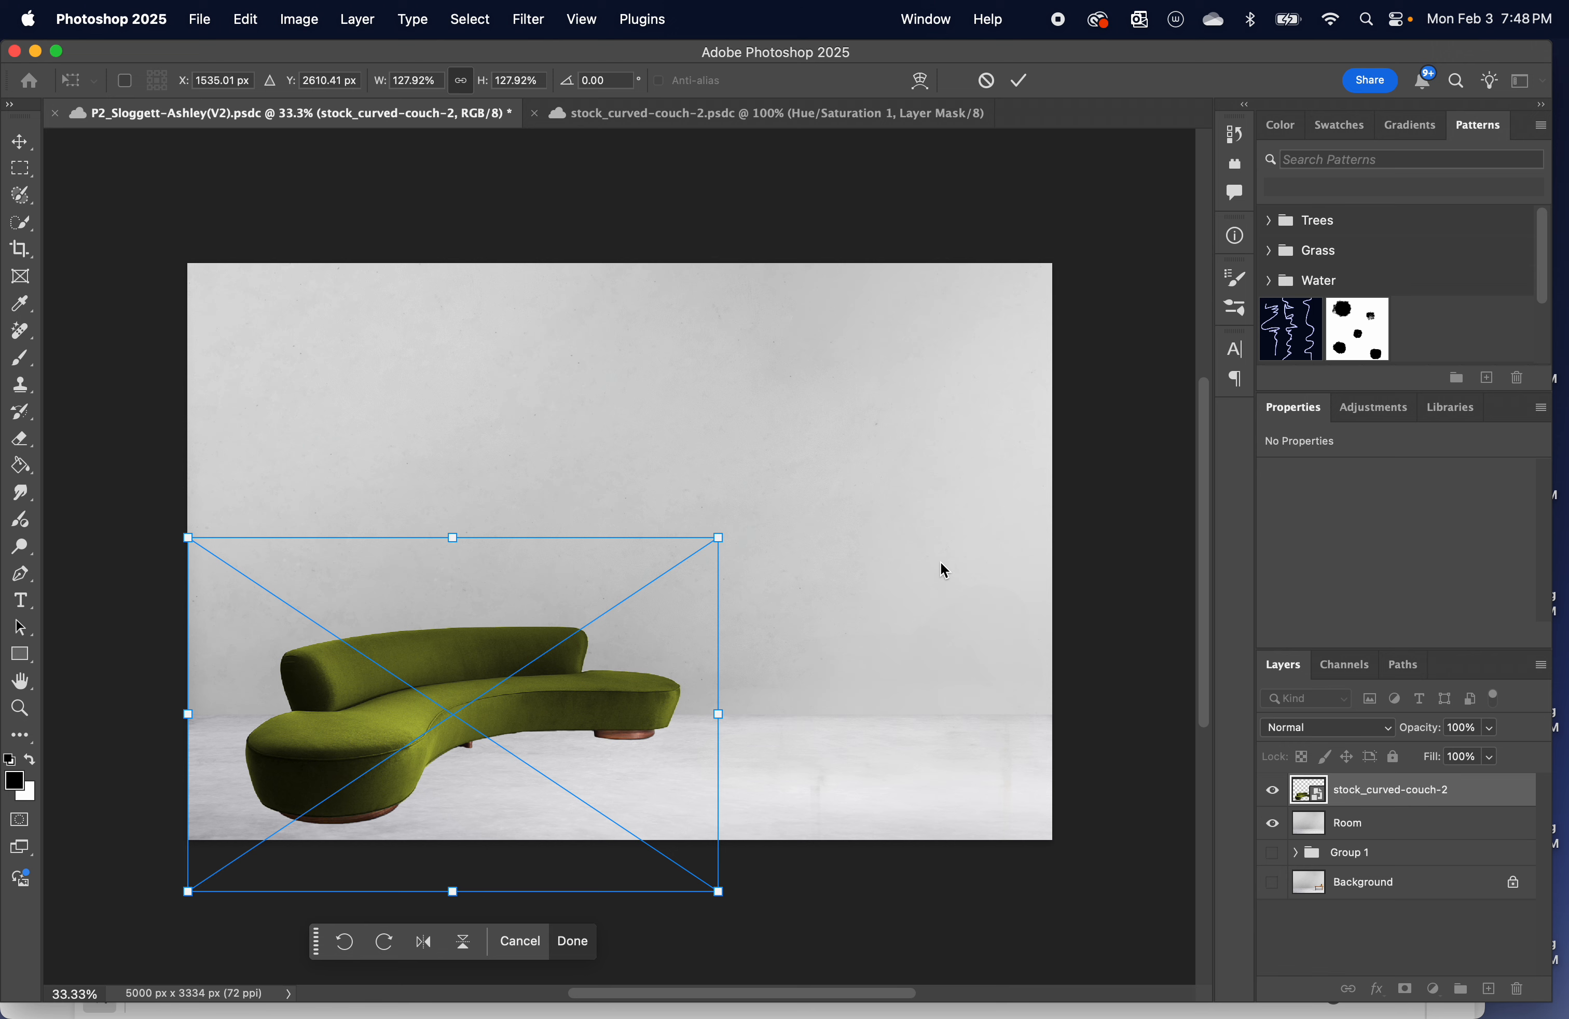
key("Return")
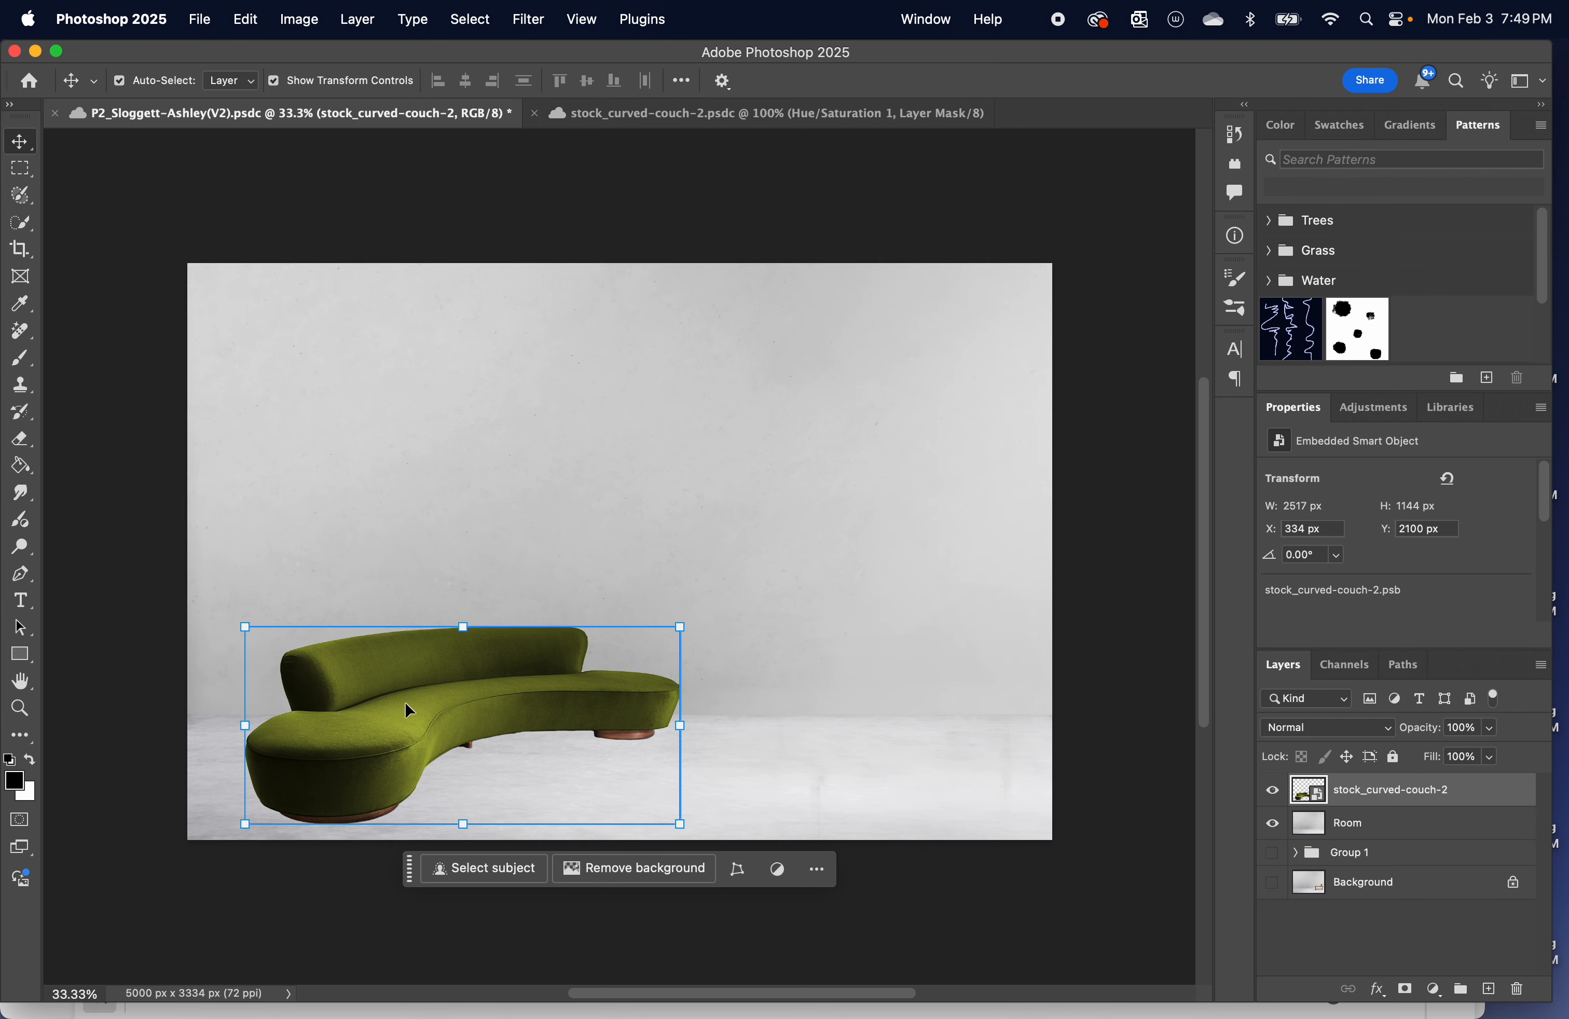
mouse_move(409, 709)
left_mouse_down()
mouse_move(290, 672)
mouse_move(238, 571)
mouse_move(331, 831)
mouse_move(275, 709)
mouse_move(395, 721)
left_mouse_up()
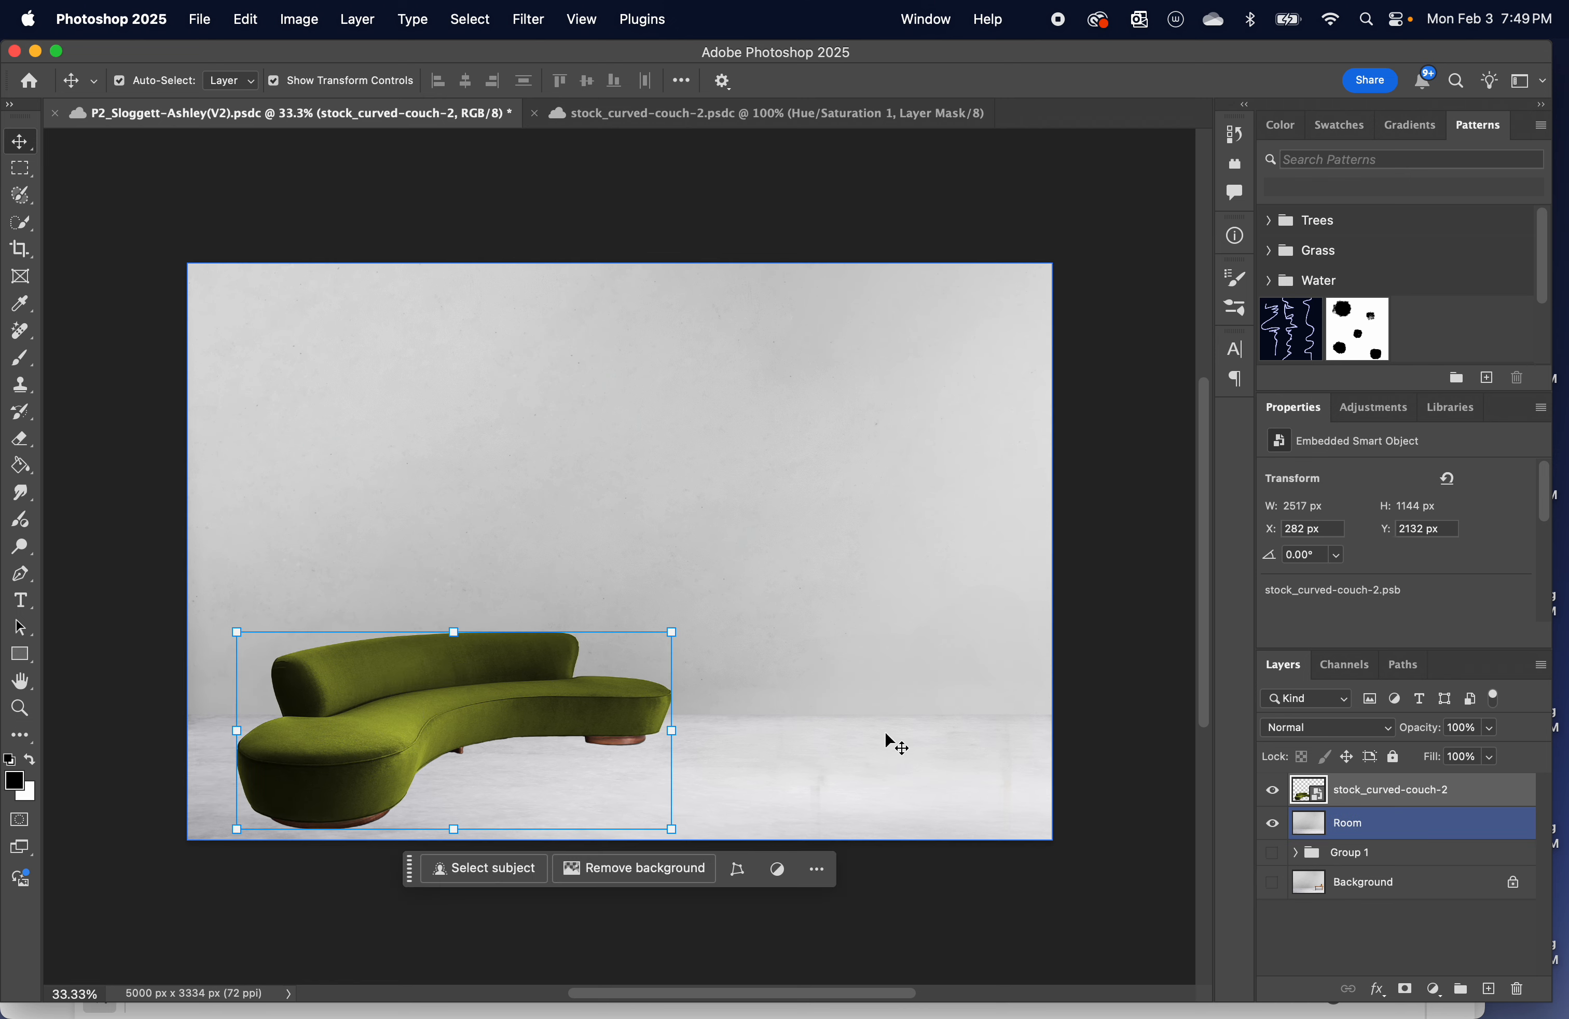
left_click(908, 902)
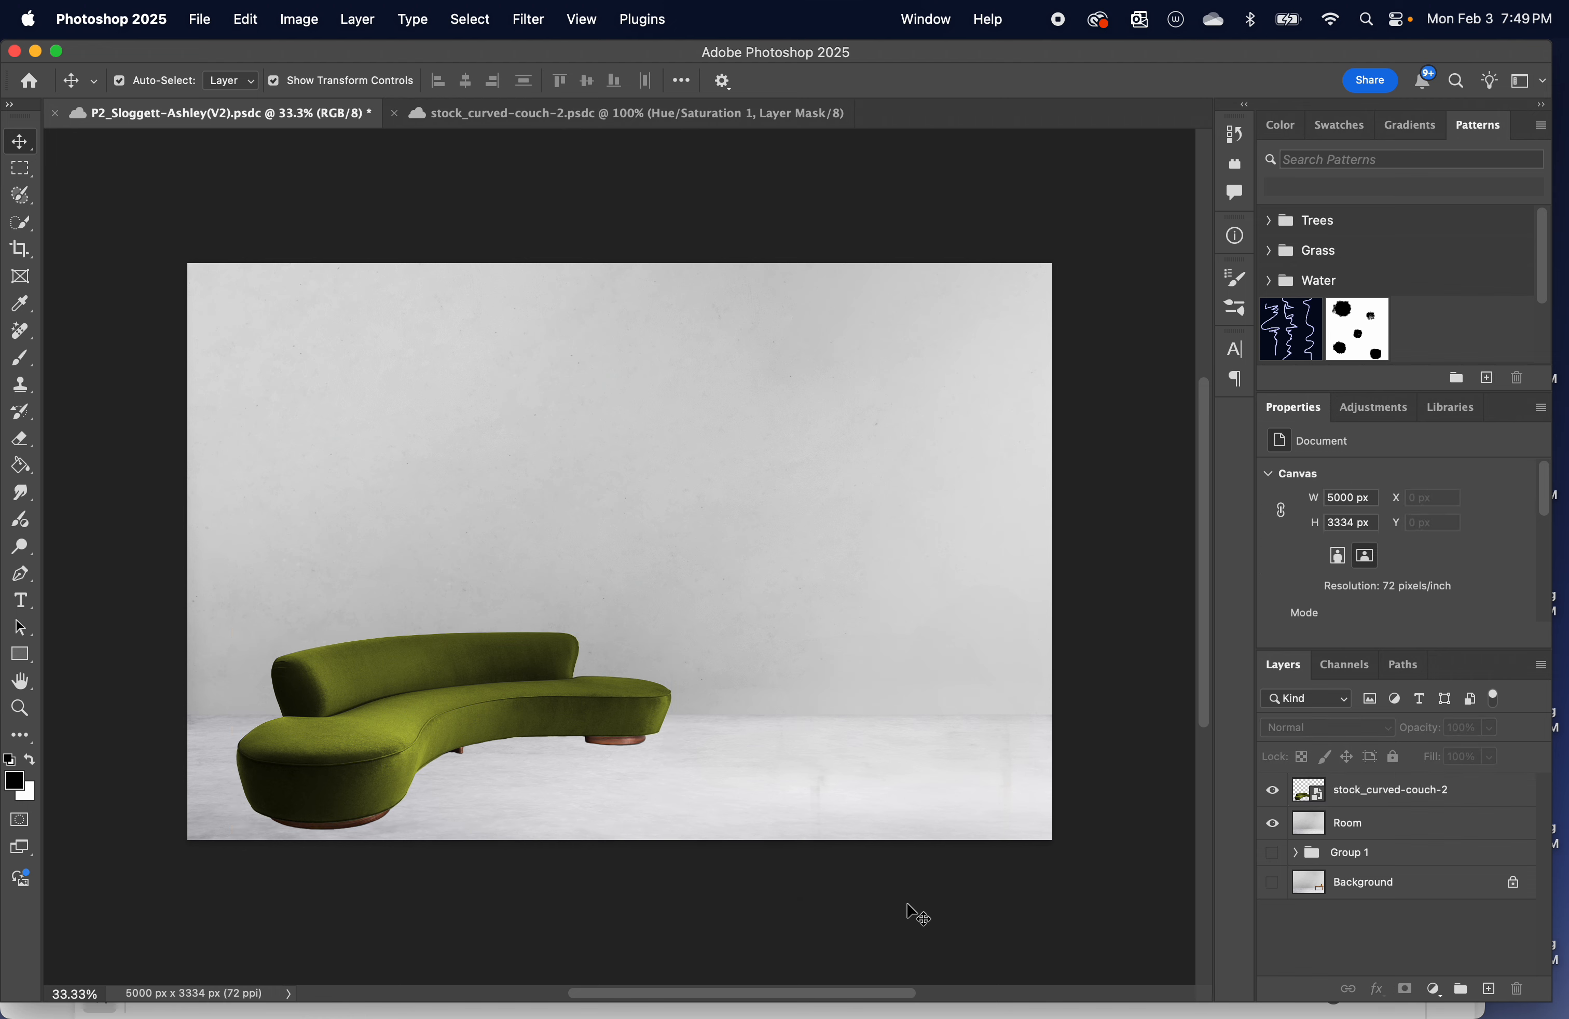
Start a Perspective transform on the couch and try flipping it horizontally and vertically, restoring its original orientation.
left_click(586, 753)
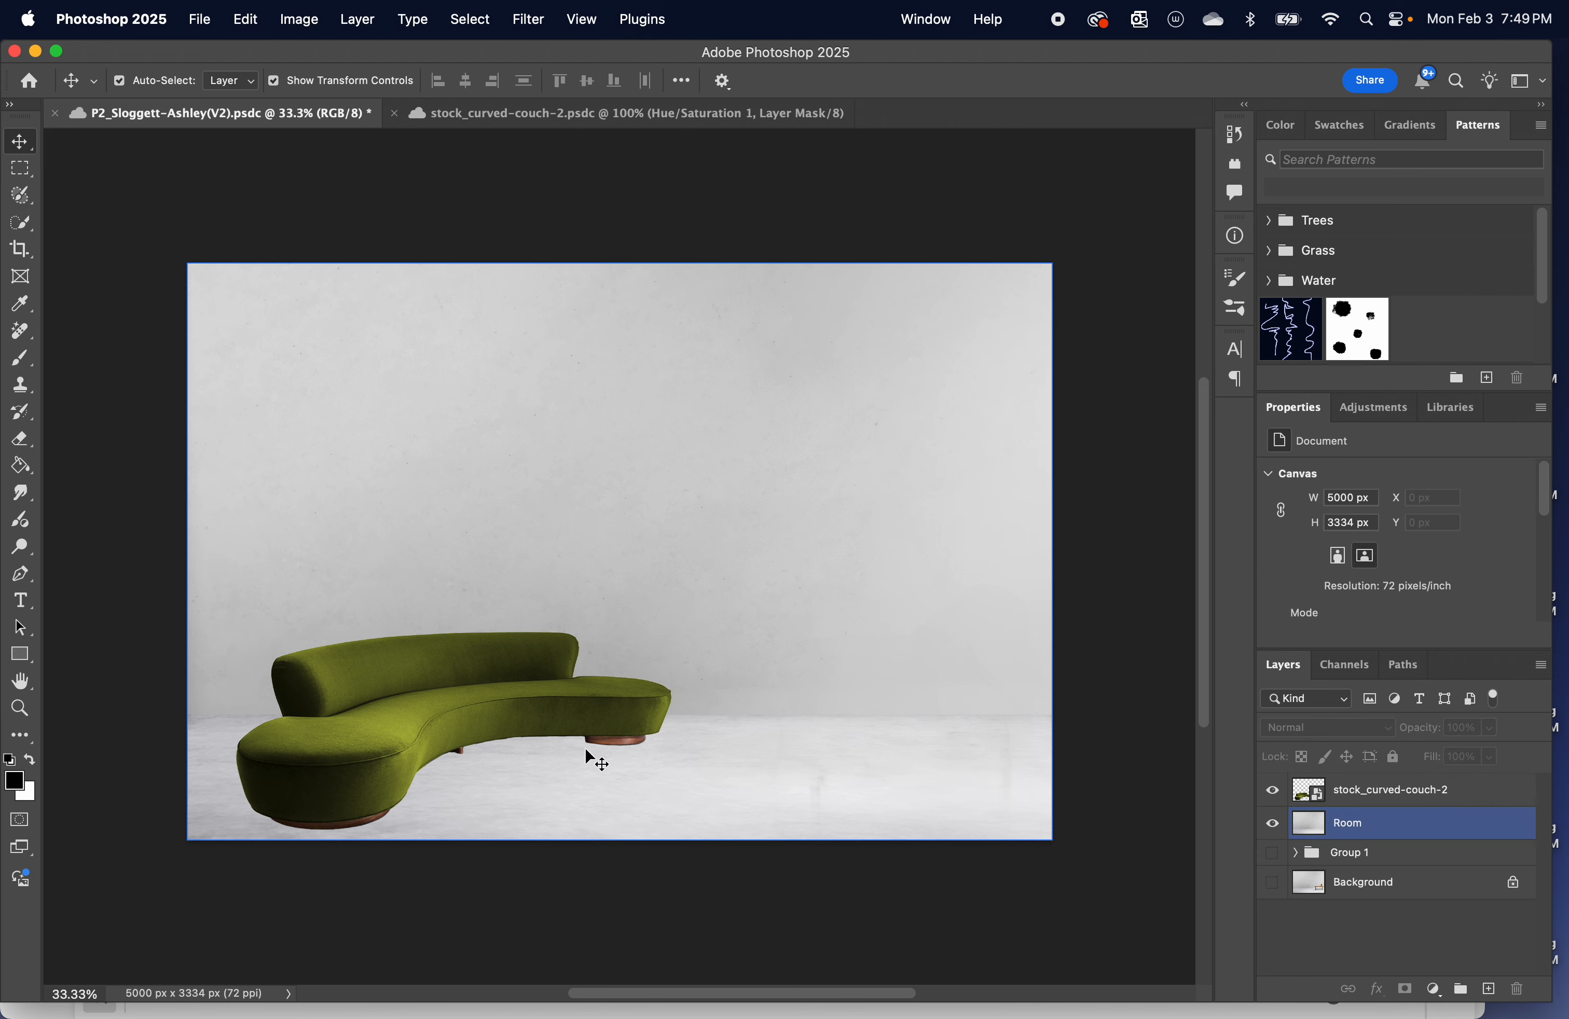
left_click(511, 748)
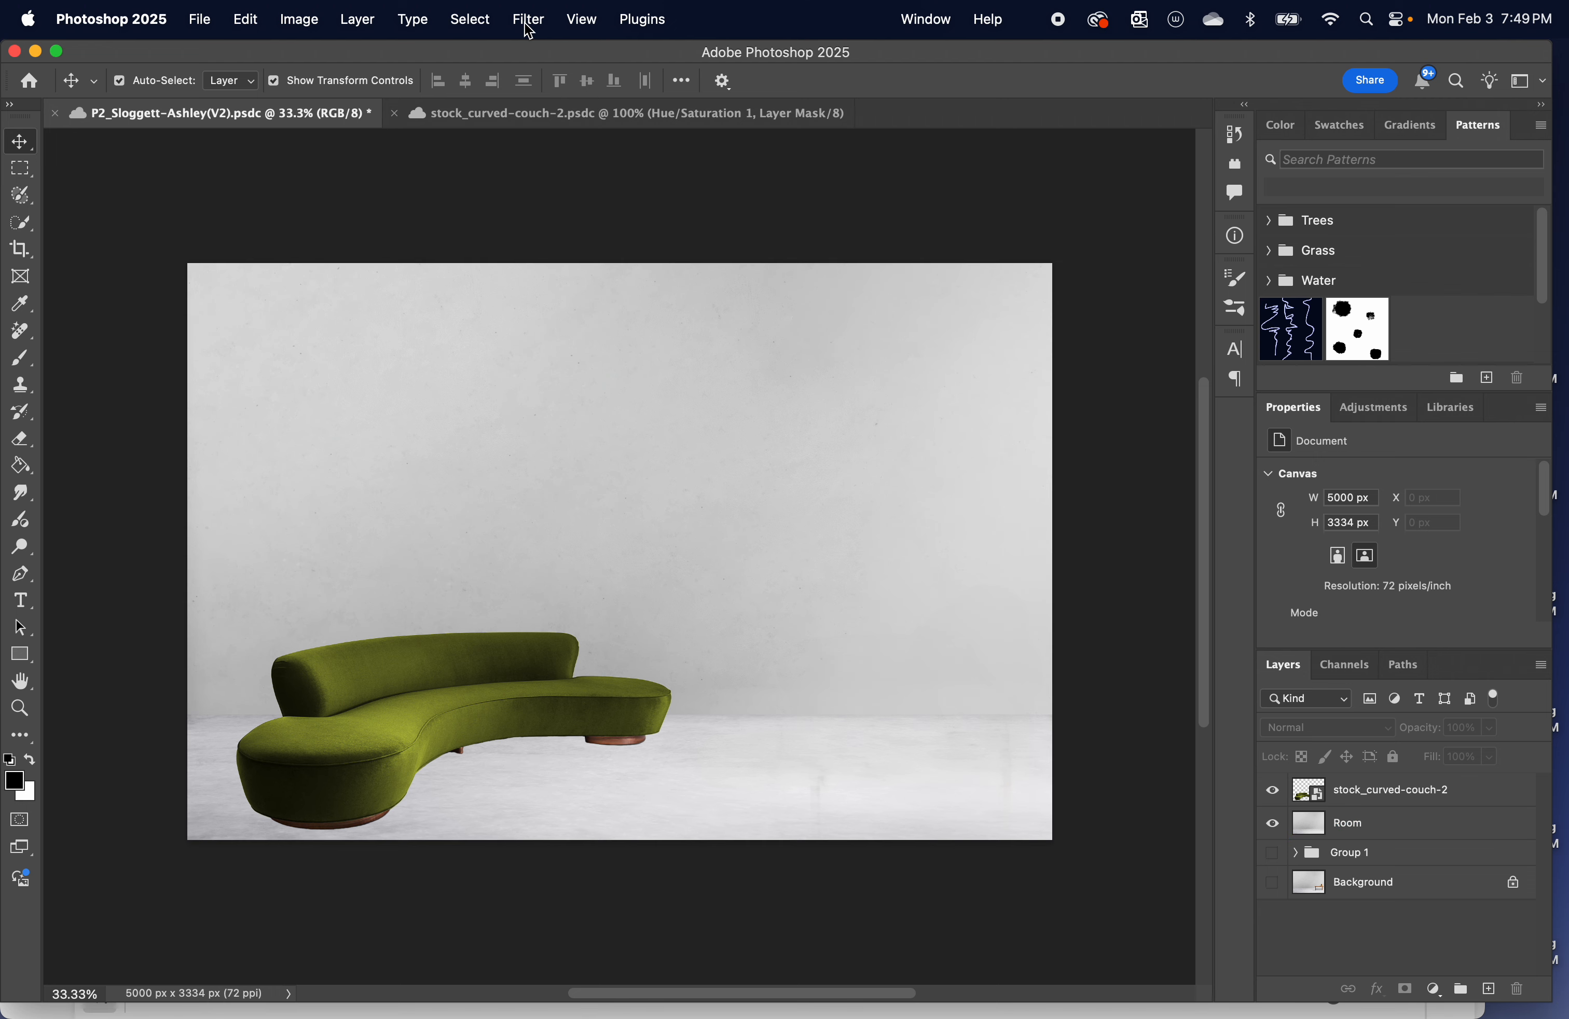
left_click(261, 21)
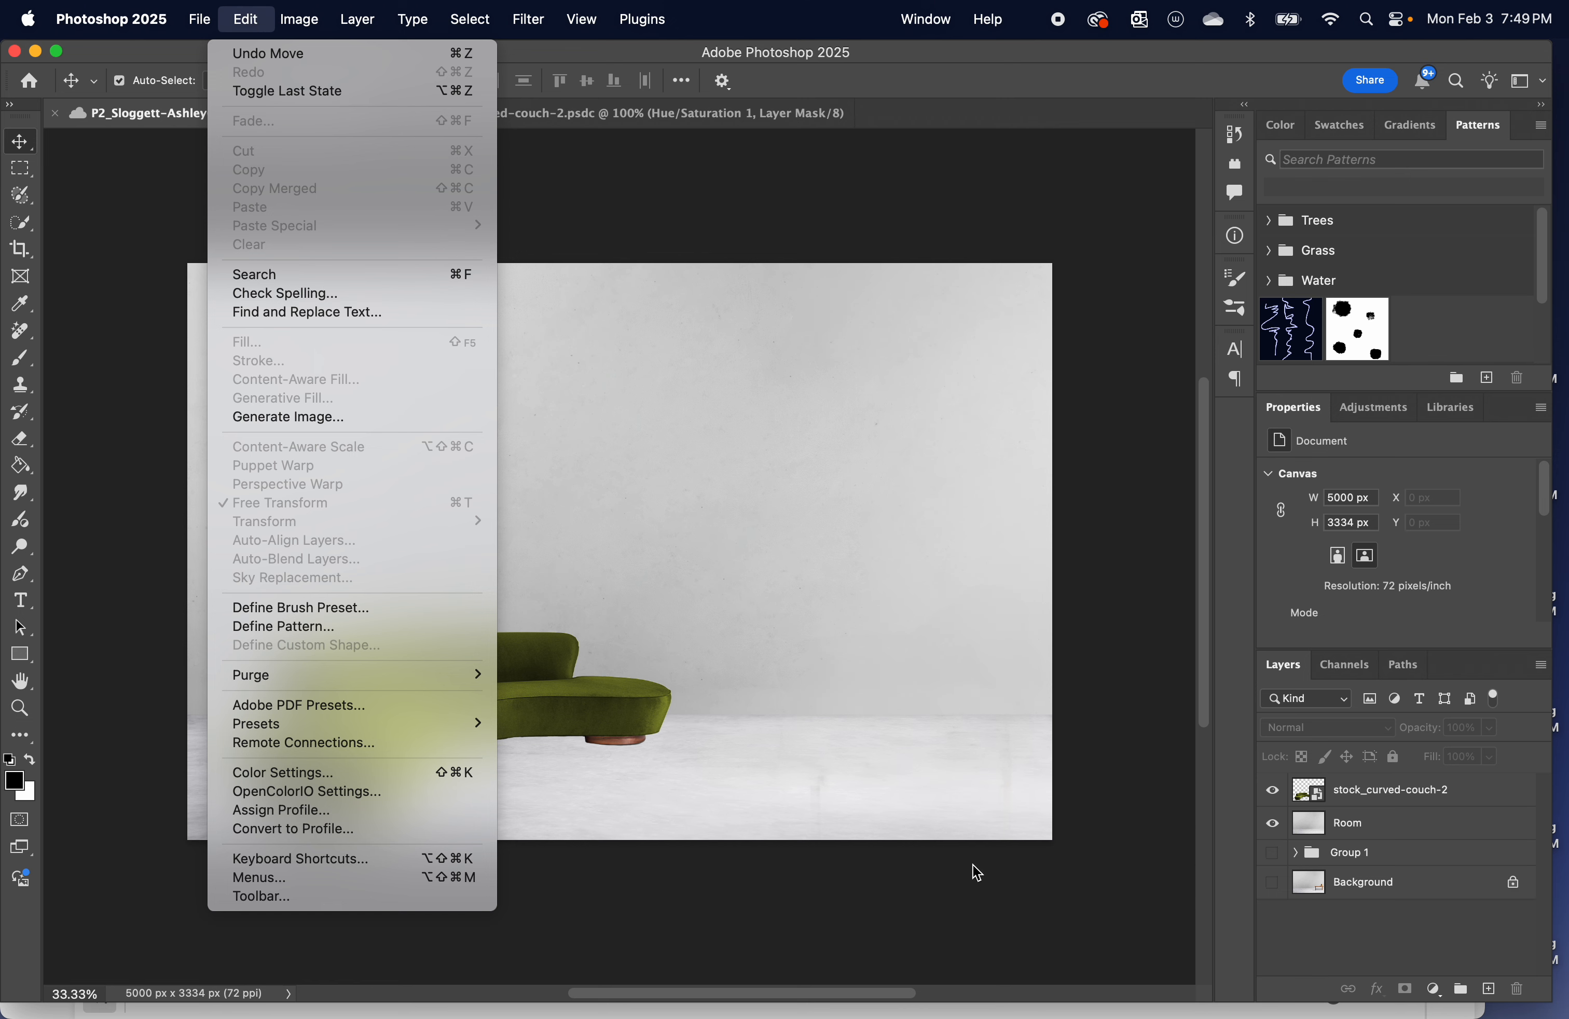
left_click(275, 689)
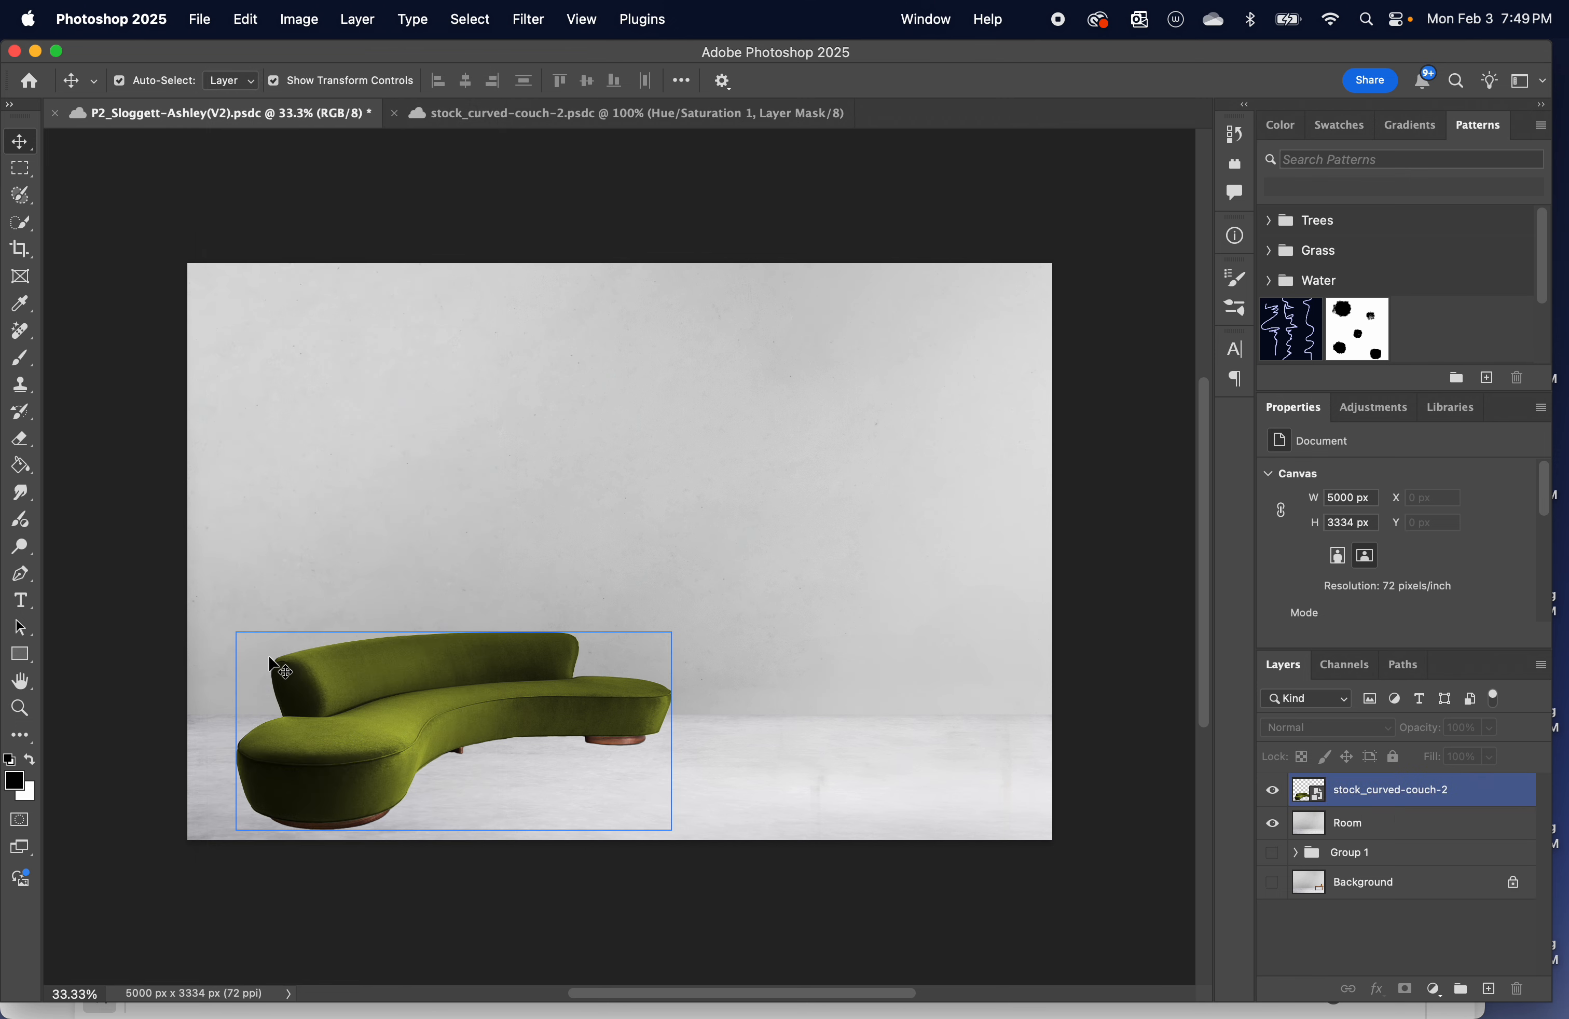
left_click(256, 21)
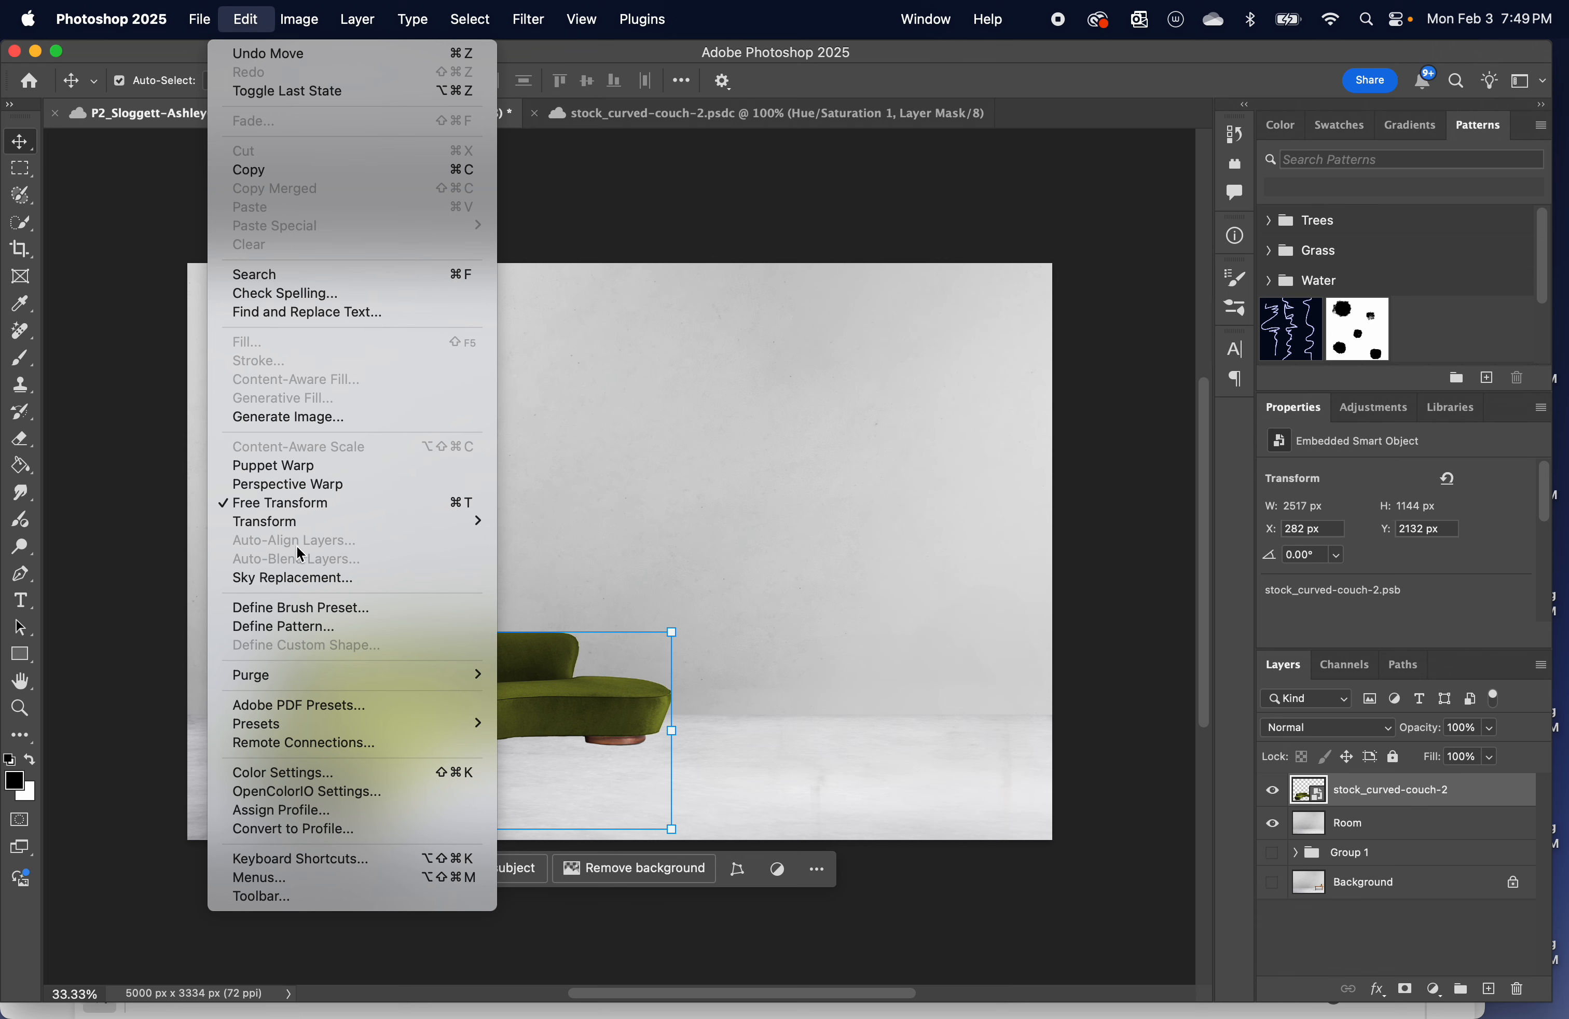
mouse_move(300, 531)
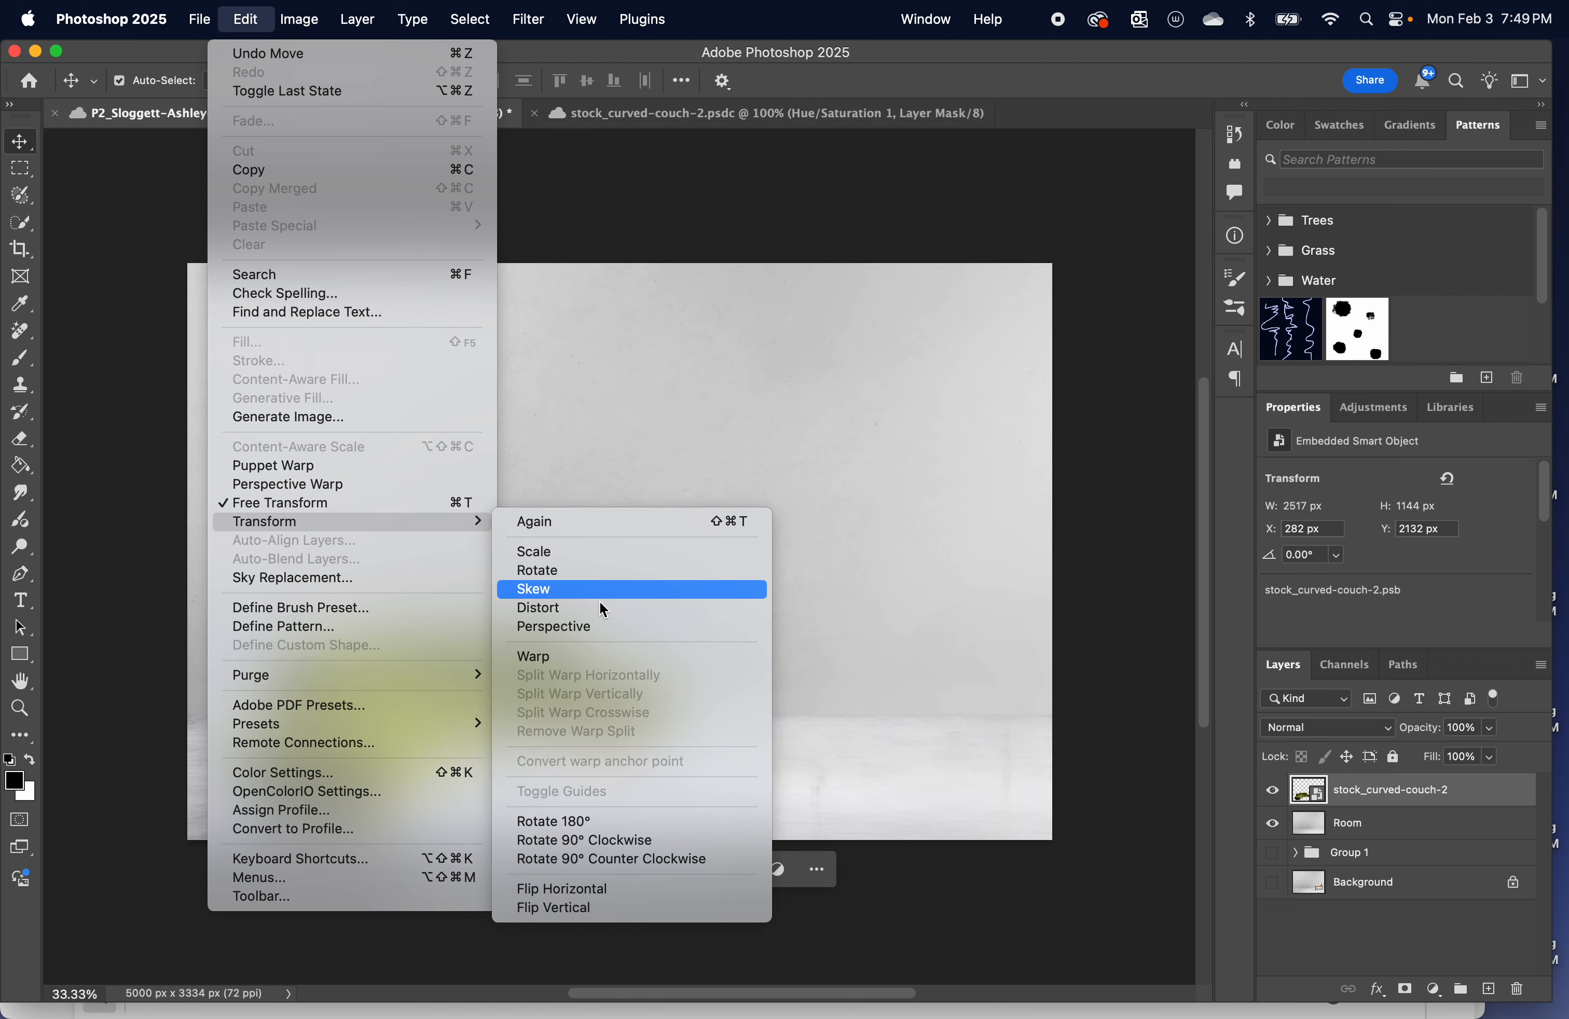
left_click(558, 625)
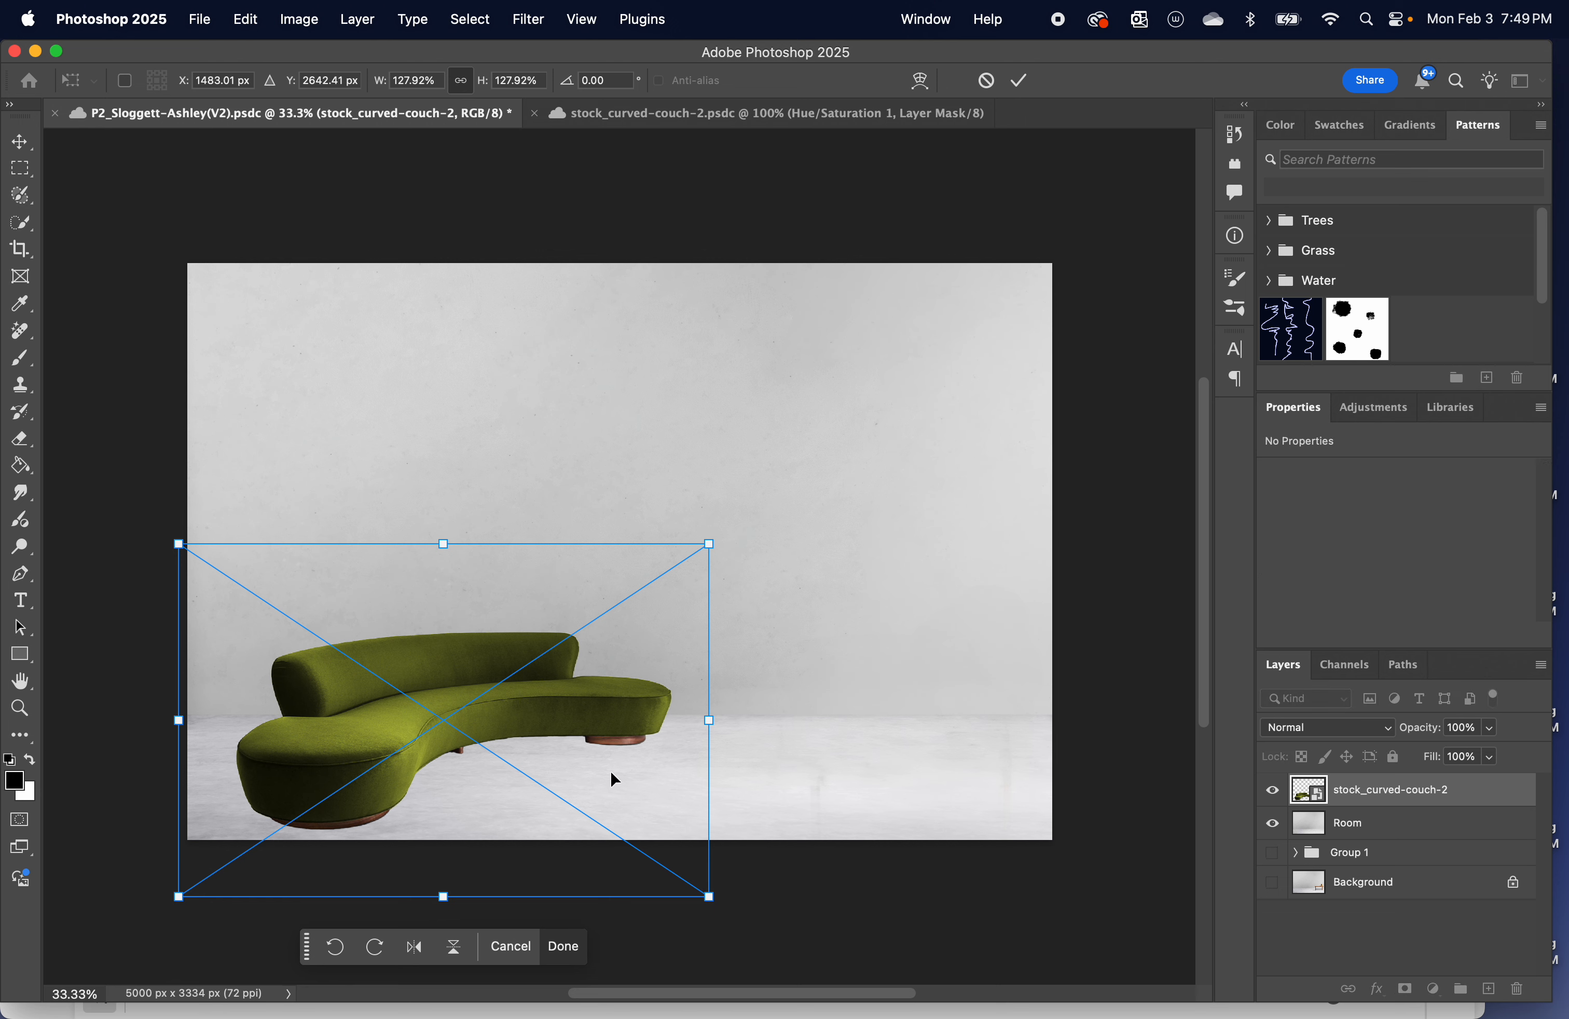
left_click(416, 948)
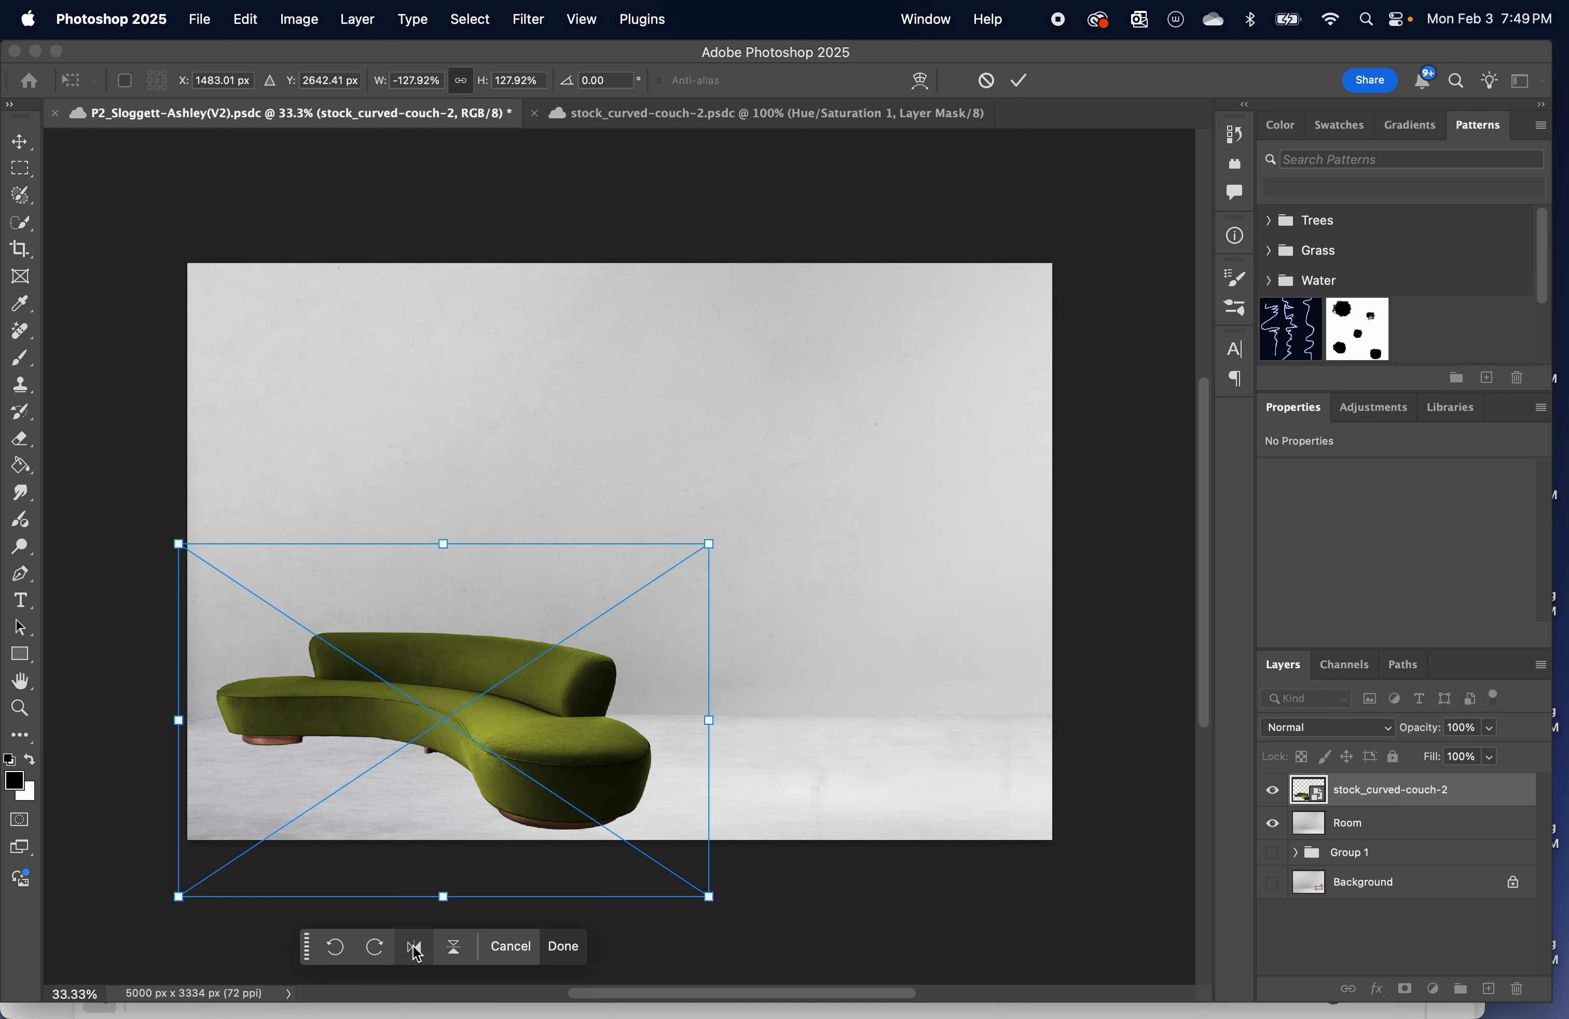
left_click(455, 947)
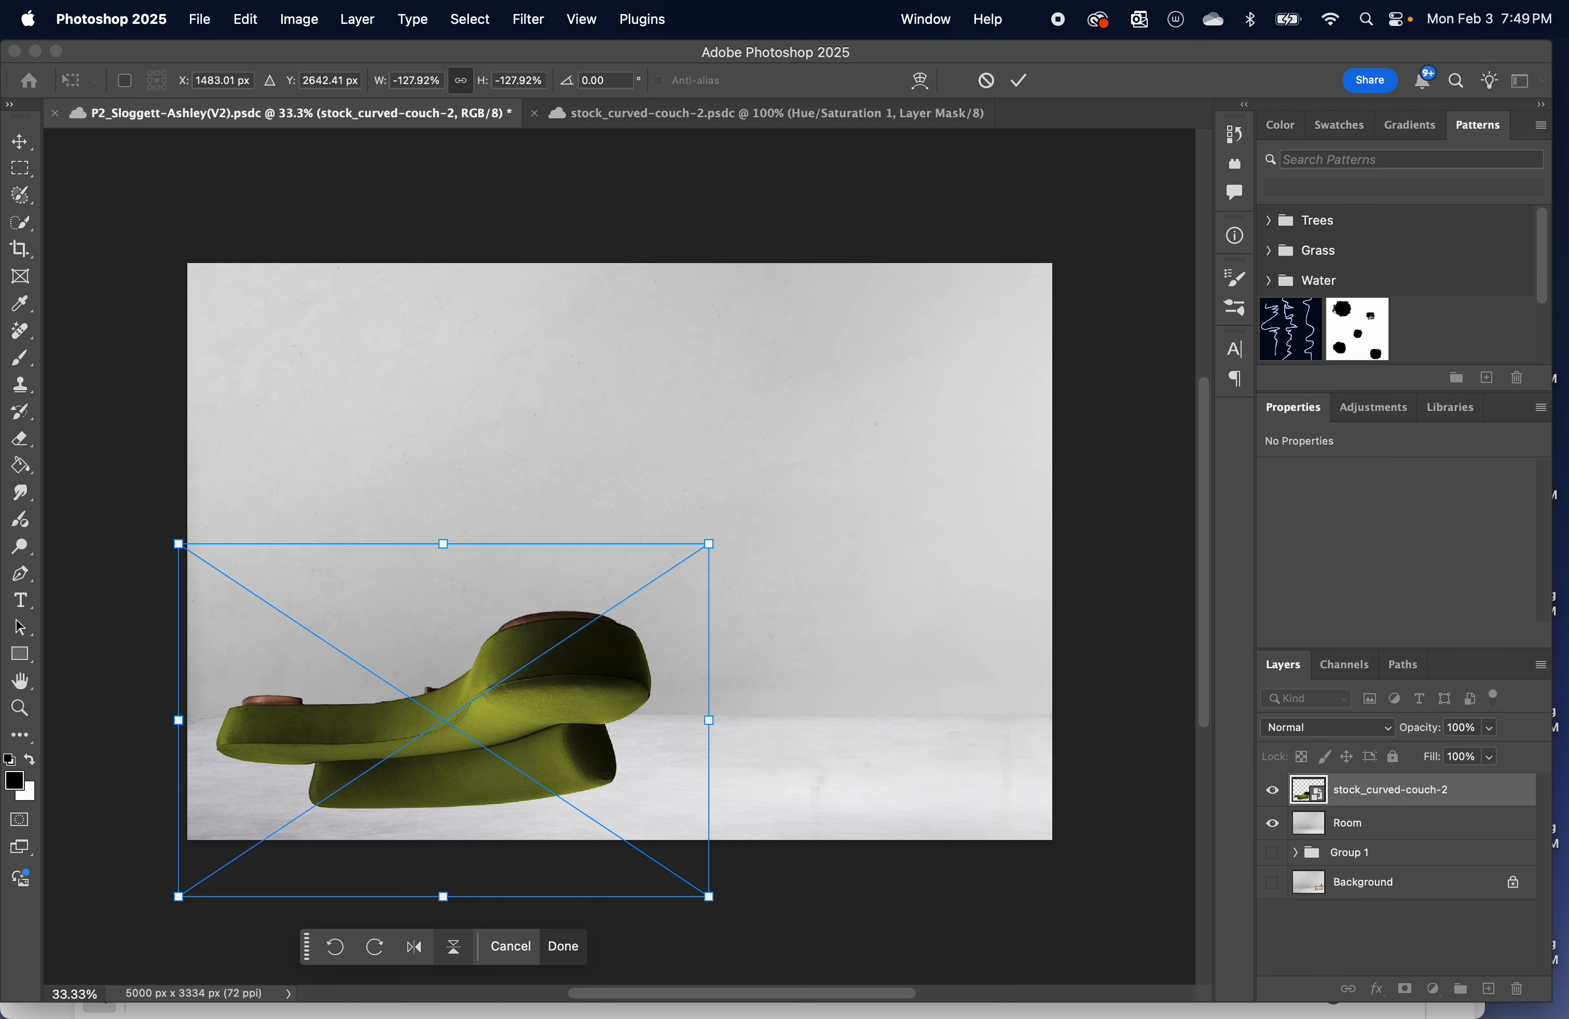
left_click(455, 948)
left_click(415, 947)
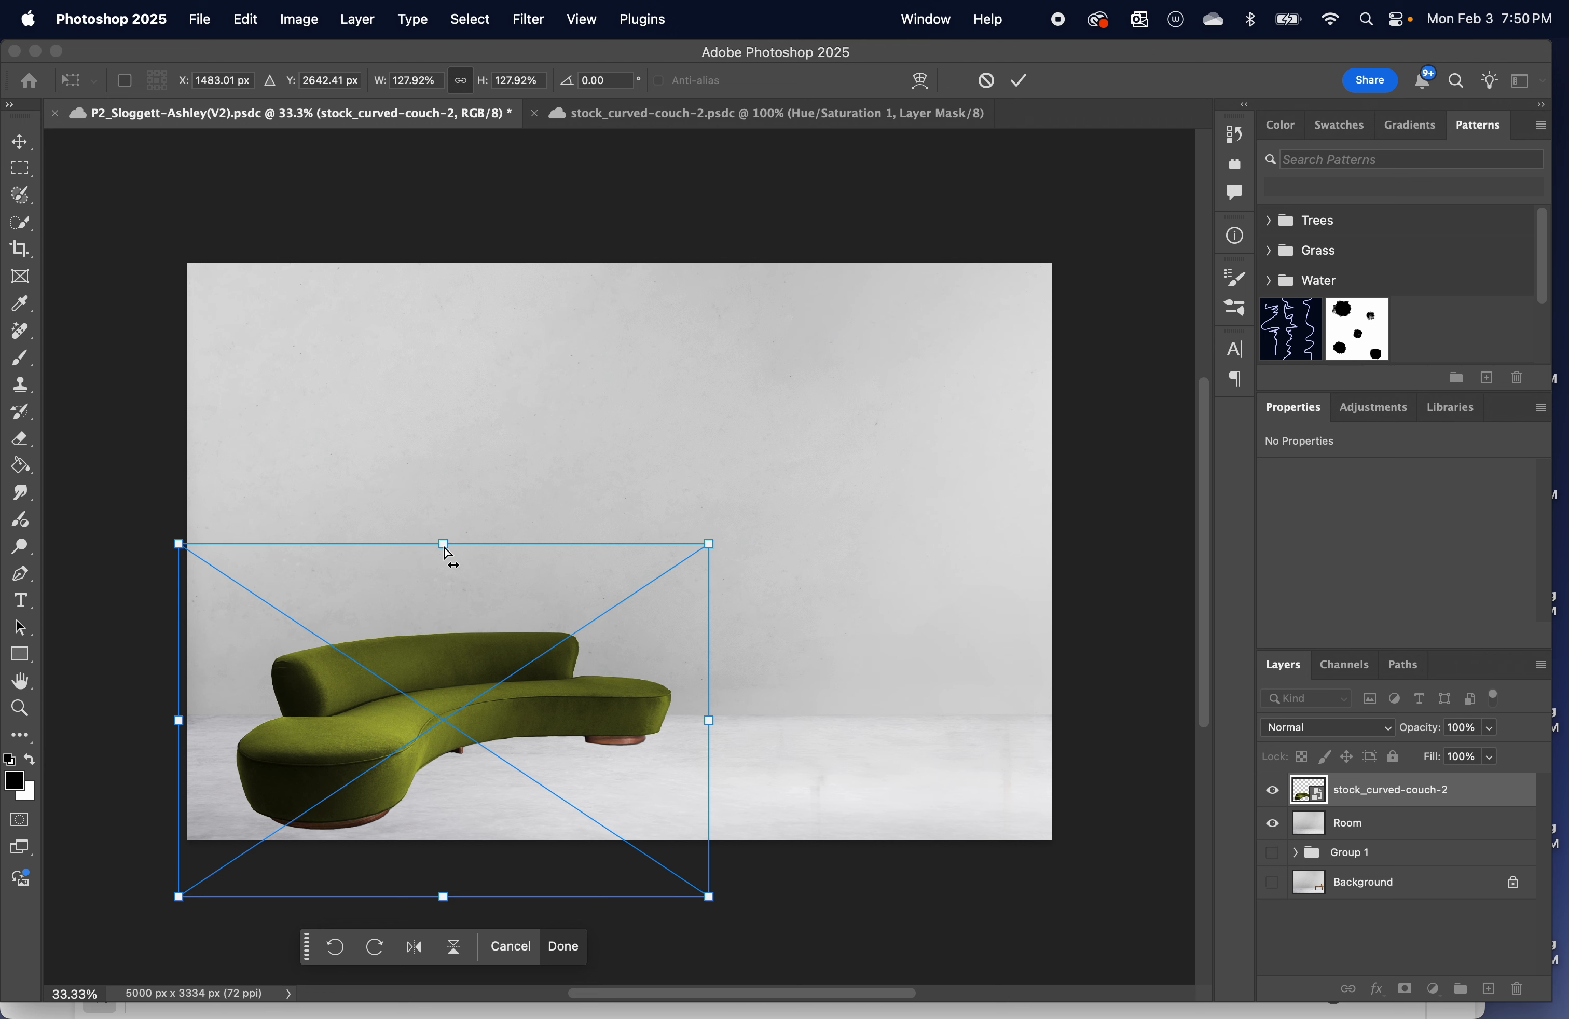
Try narrowing and widening the upper edge of the couch's Perspective transform frame, repositioning the couch between adjustments.
mouse_move(448, 554)
left_mouse_down()
mouse_move(549, 559)
mouse_move(393, 560)
mouse_move(471, 560)
mouse_move(441, 551)
left_mouse_up()
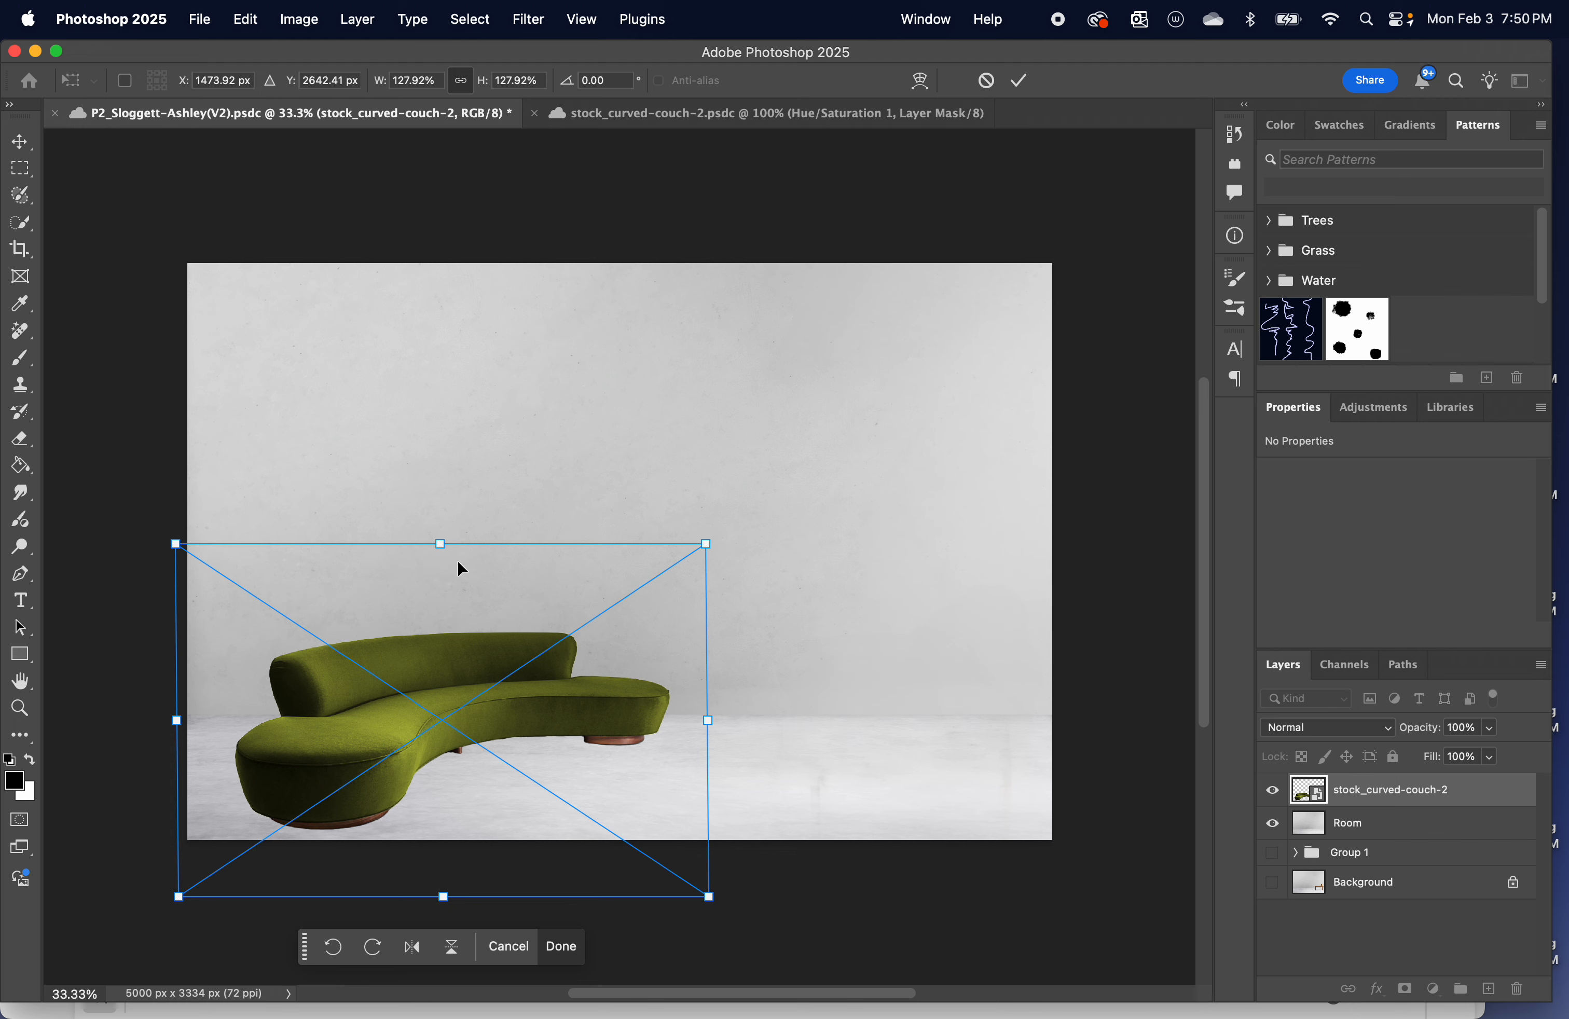
left_click_drag(693, 552, 631, 557)
left_click_drag(459, 683, 448, 705)
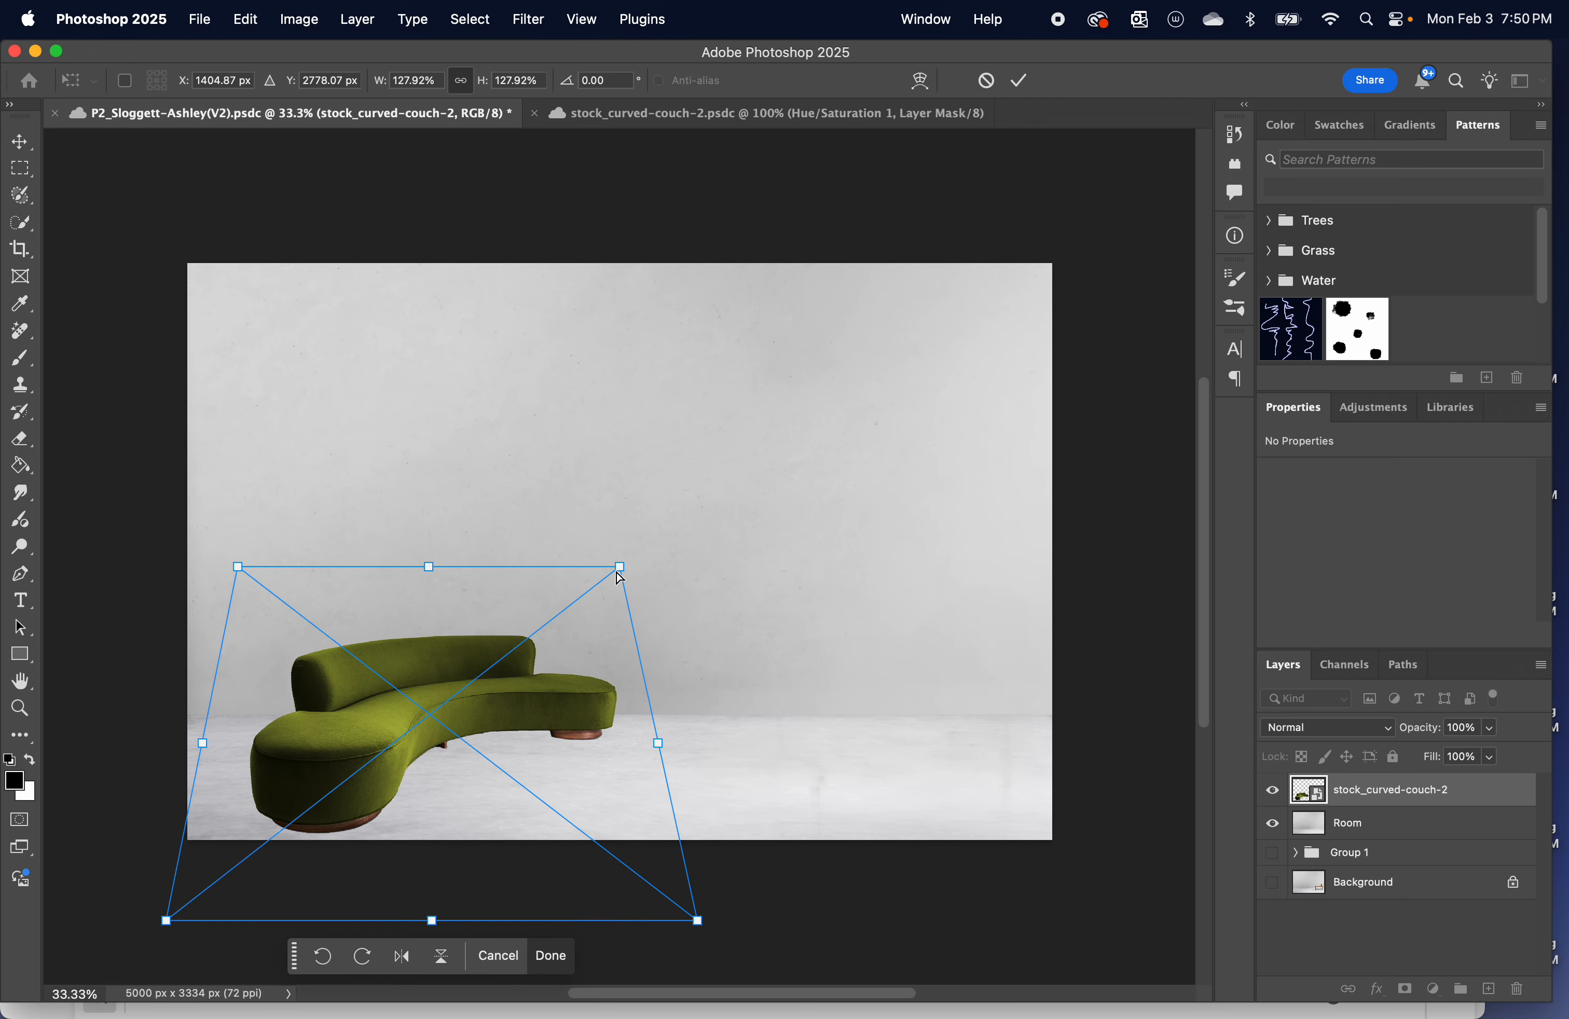
left_click_drag(622, 576, 731, 578)
left_click_drag(454, 776, 458, 731)
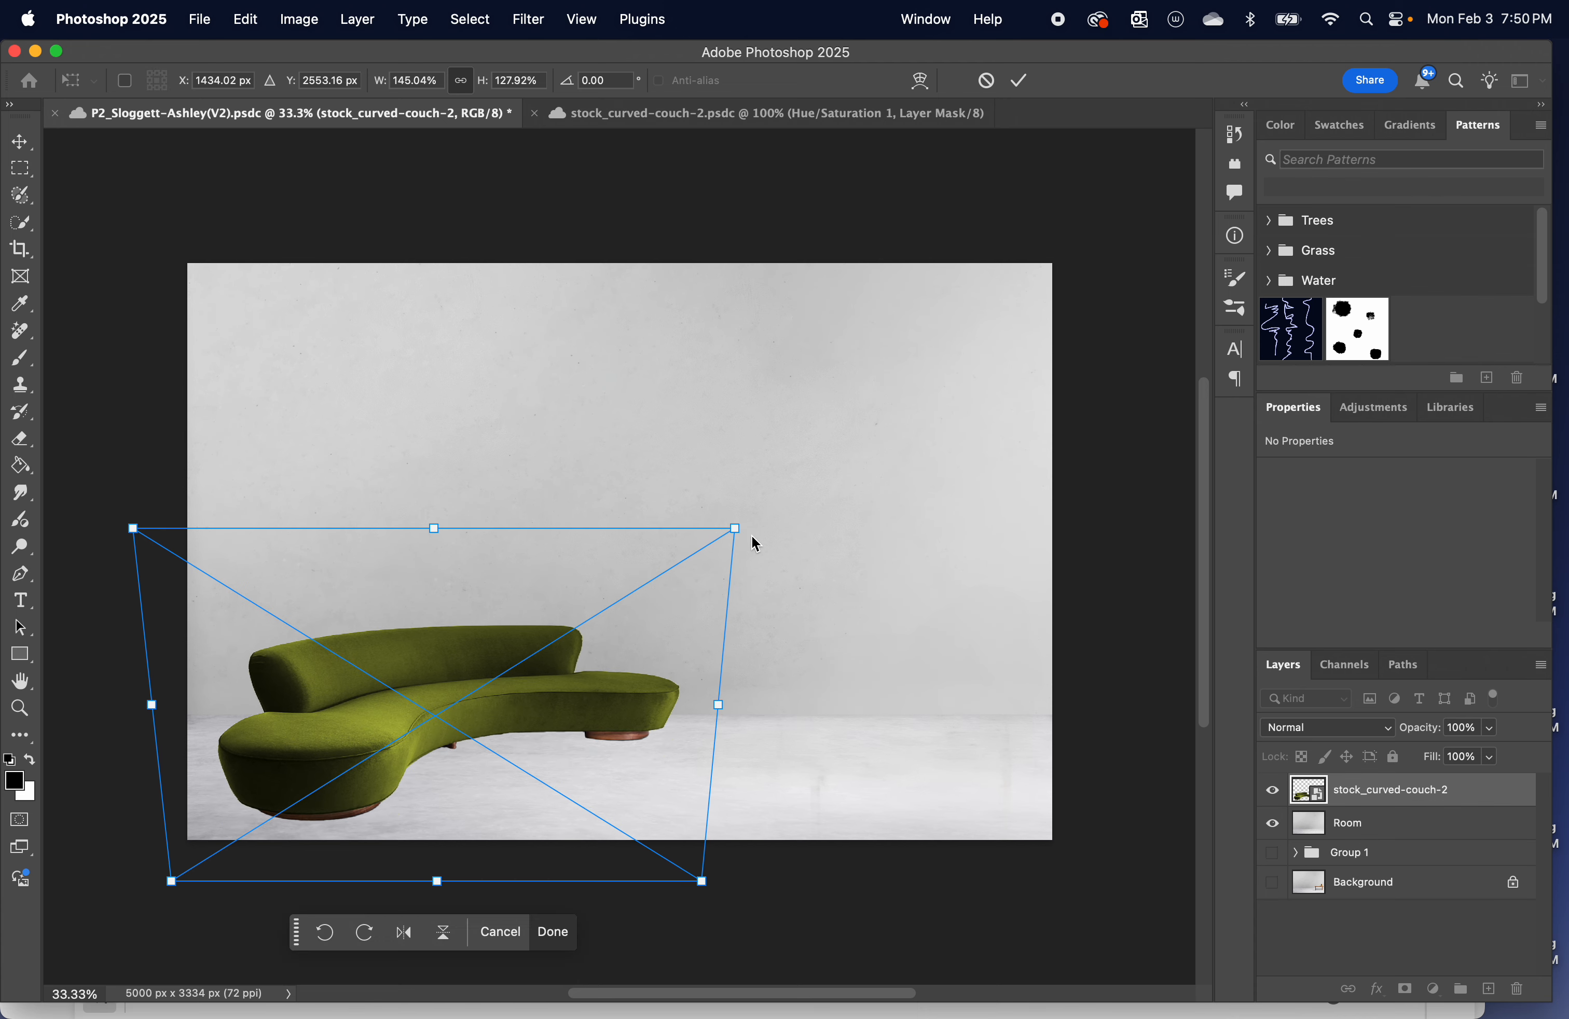
left_click_drag(728, 531, 720, 529)
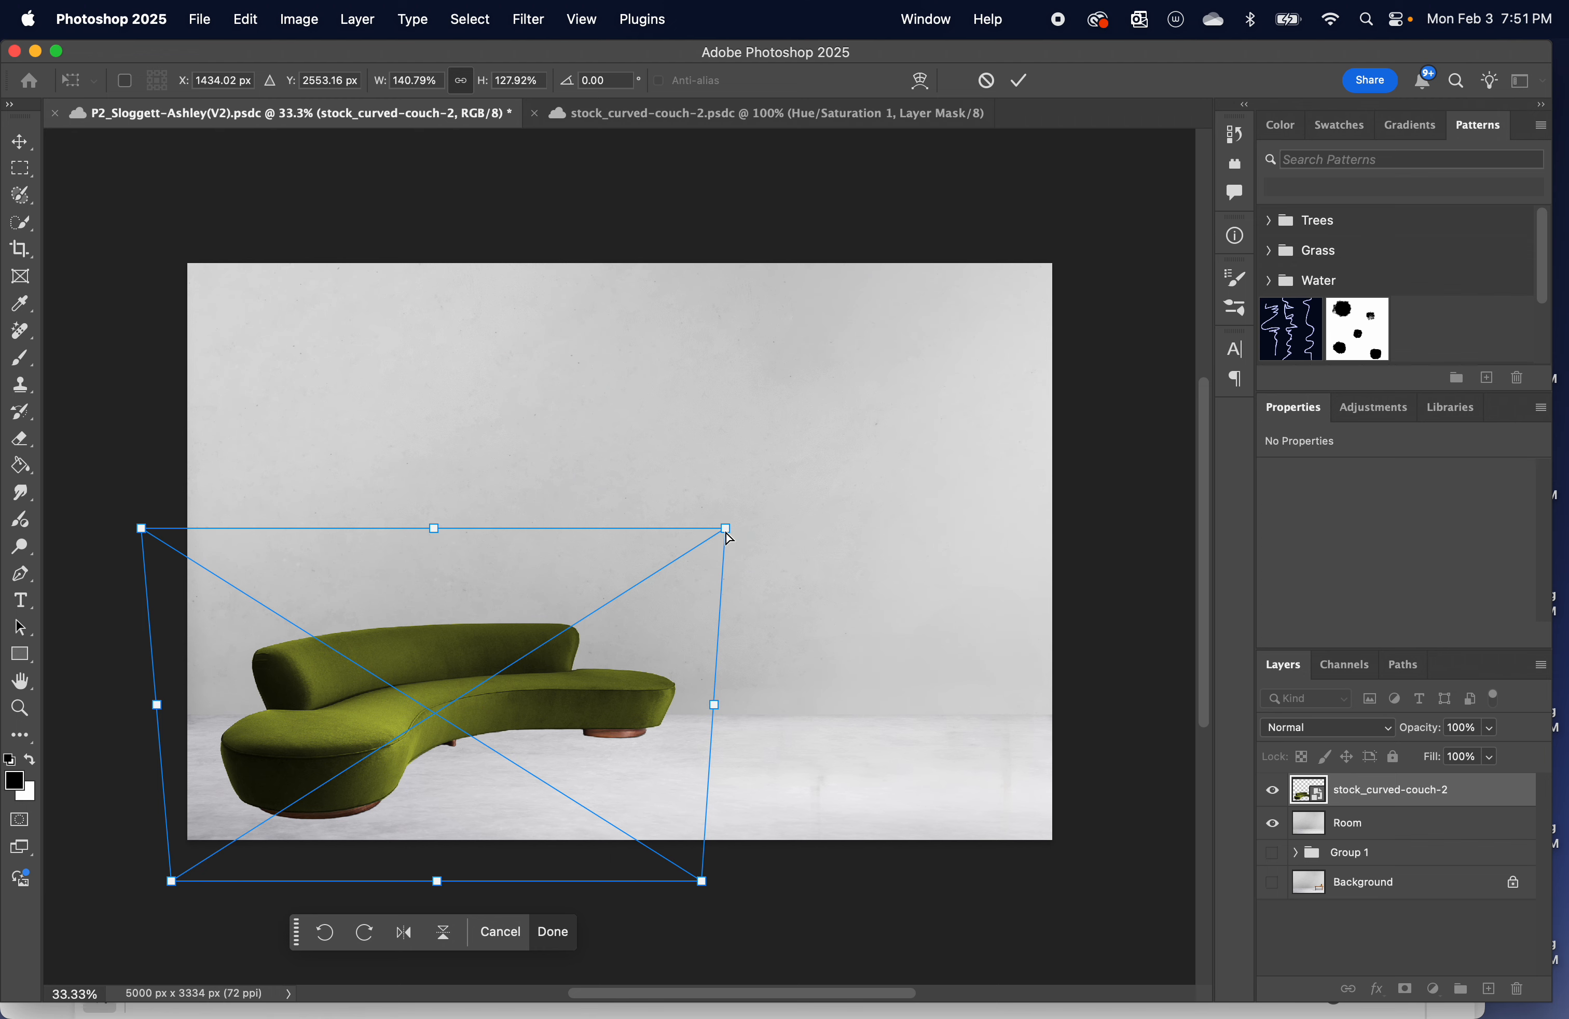
Try shortening and stretching the right side of the couch's perspective frame, and cancel the transform.
left_click_drag(727, 529, 677, 576)
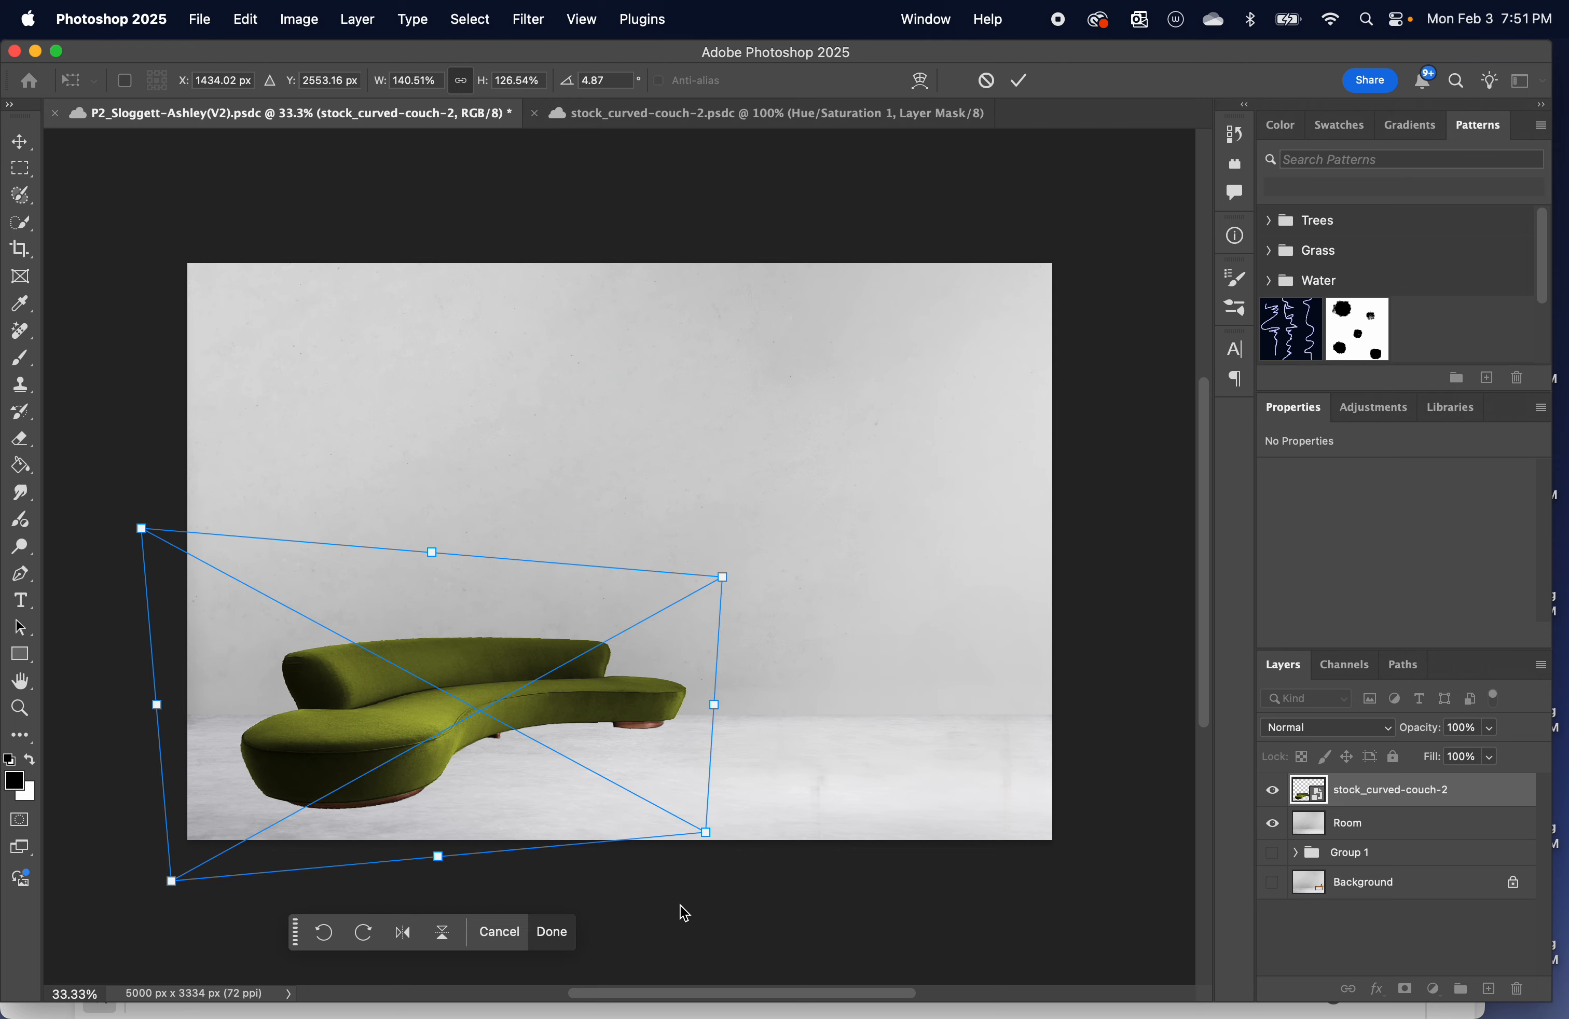
left_click_drag(707, 837, 652, 916)
left_click_drag(523, 630, 405, 596)
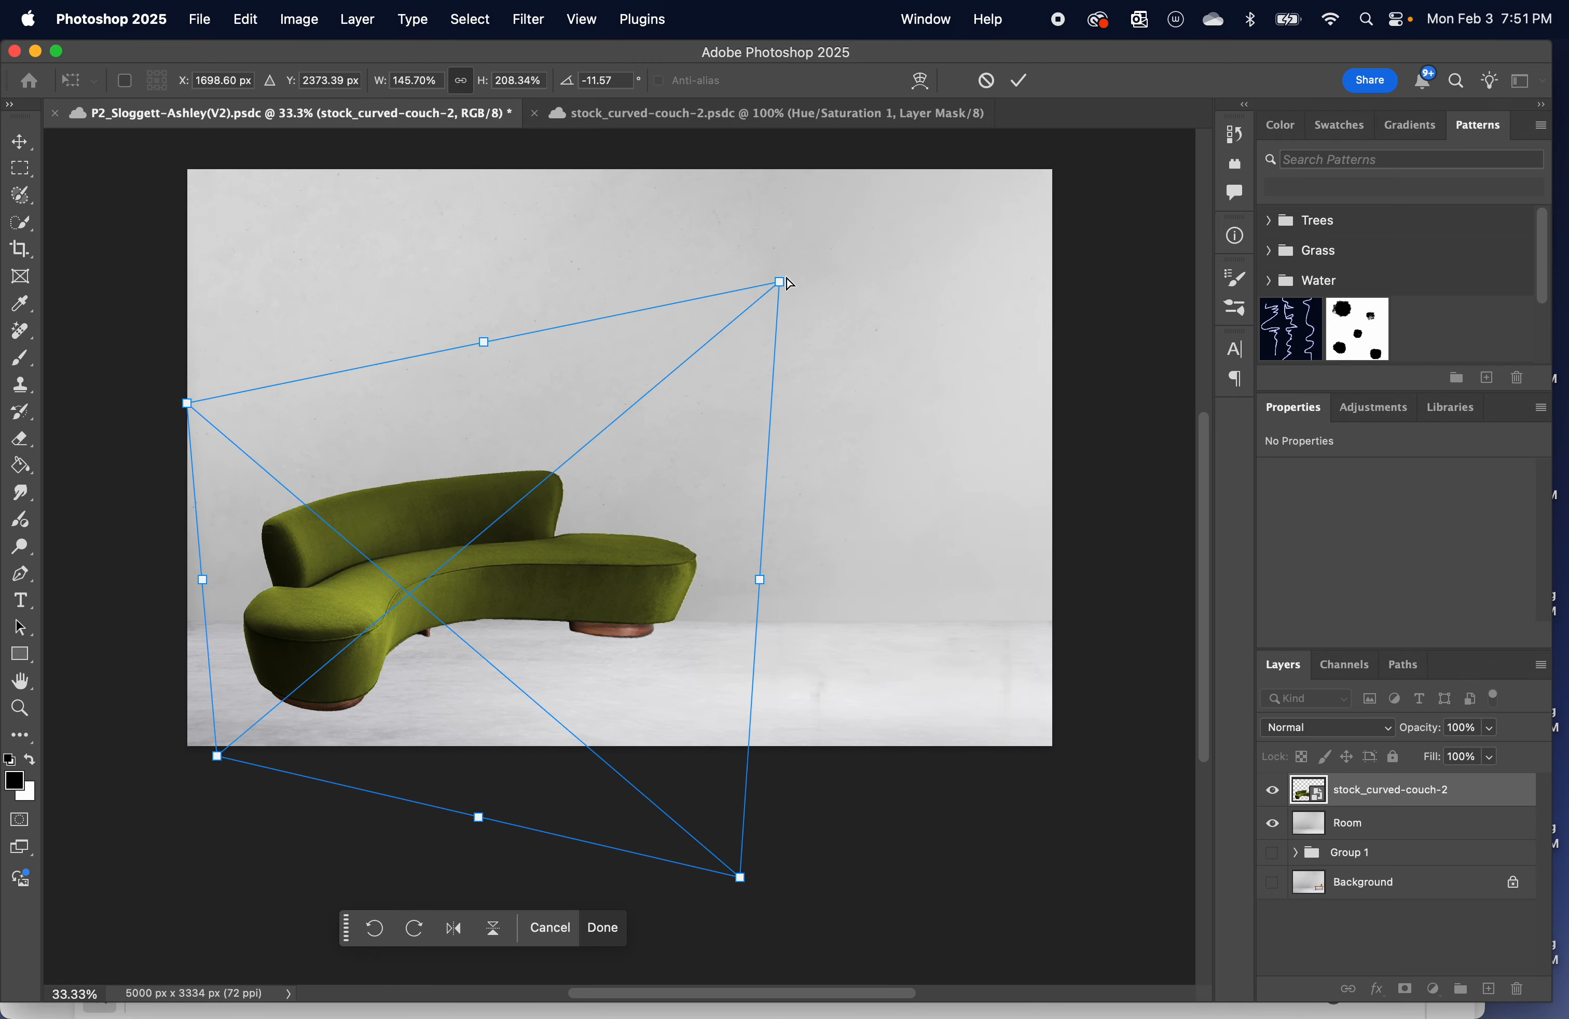
left_click_drag(782, 286, 788, 375)
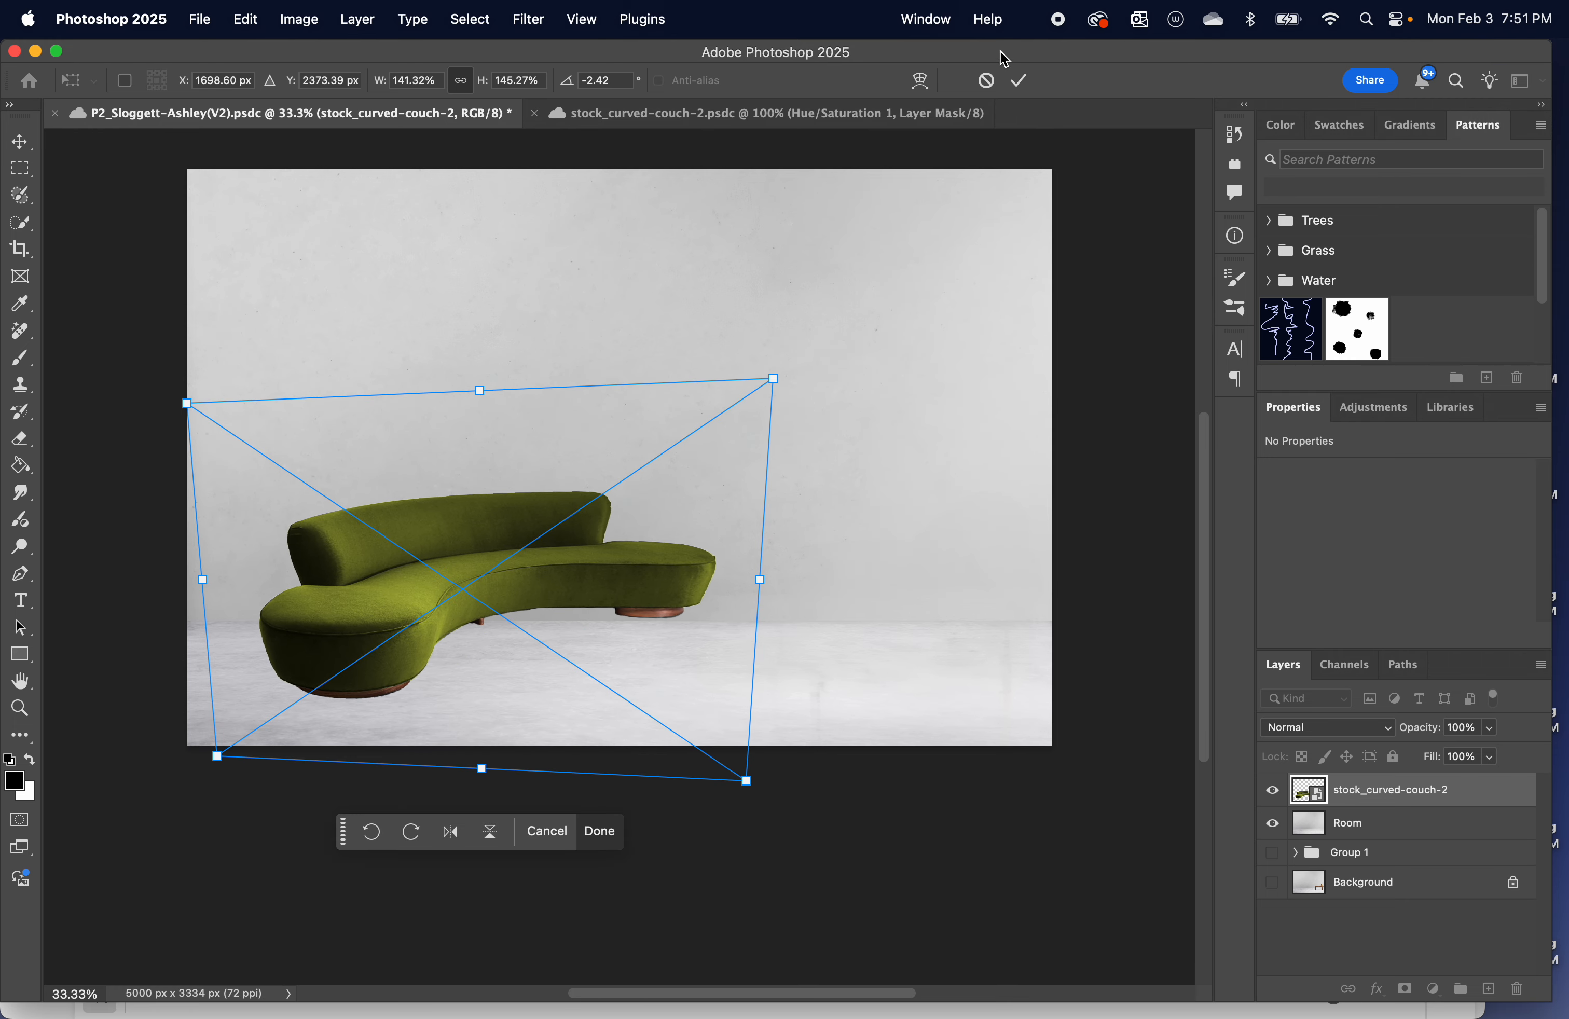
left_click(990, 80)
Reposition the couch at about X 233 px, Y 2099 px, and try a Perspective Warp with one plane around it, shifting the plane and its corners.
mouse_move(483, 614)
left_mouse_down()
mouse_move(471, 582)
mouse_move(470, 616)
left_mouse_up()
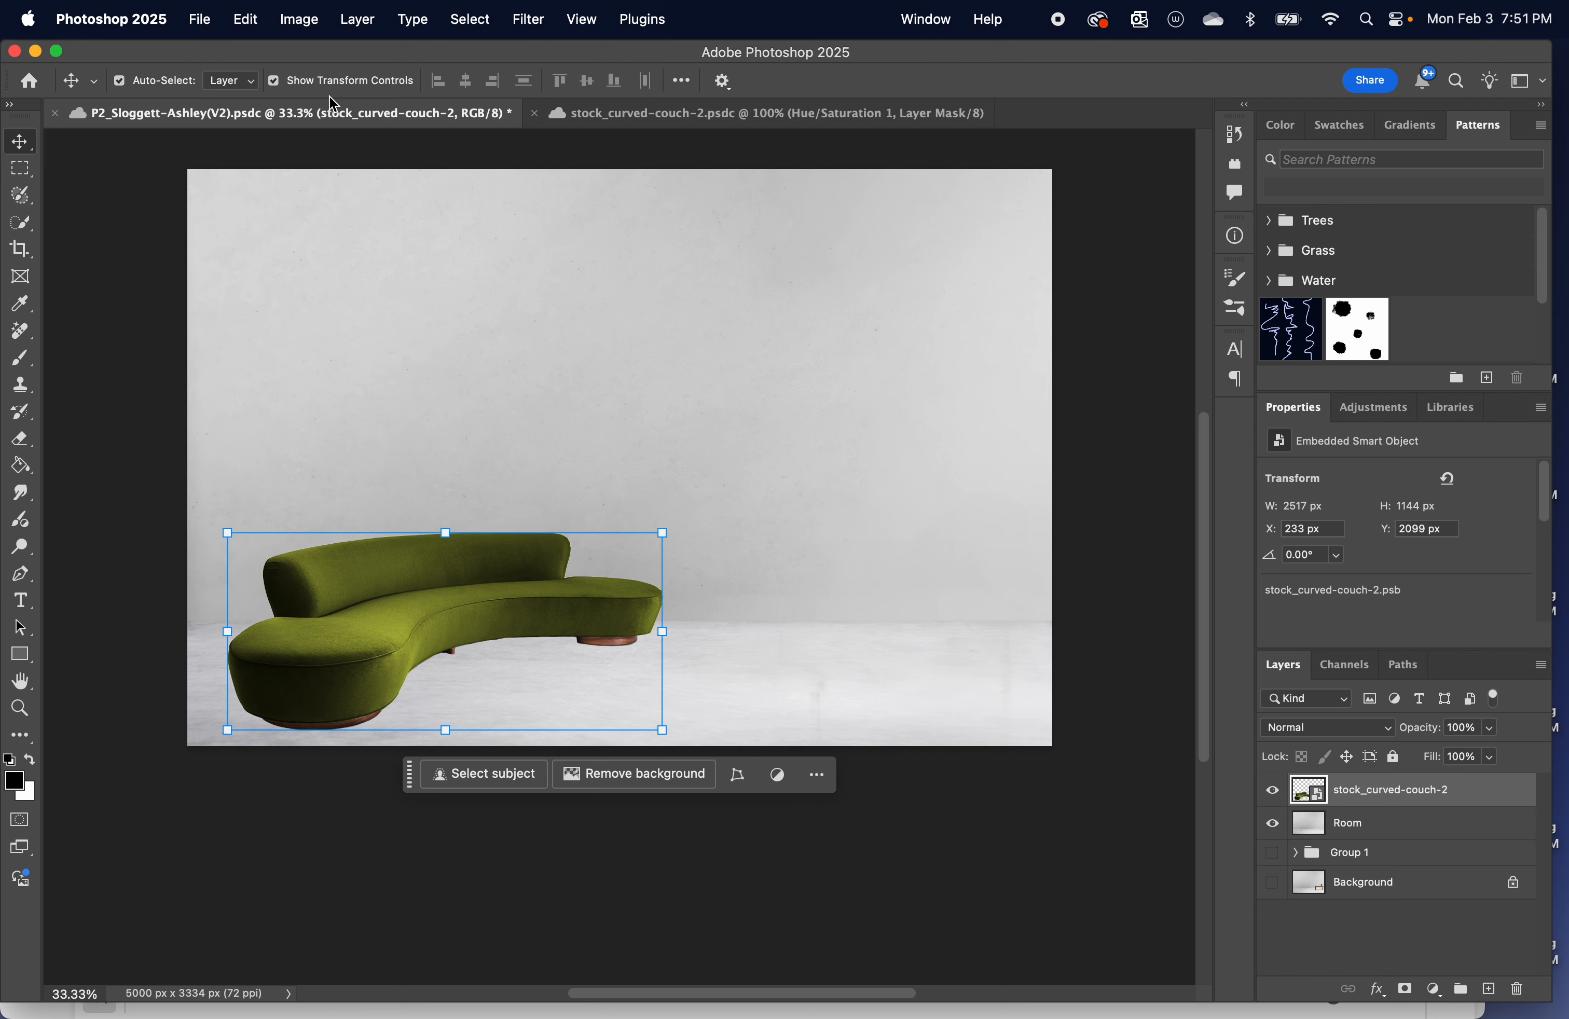
left_click(256, 25)
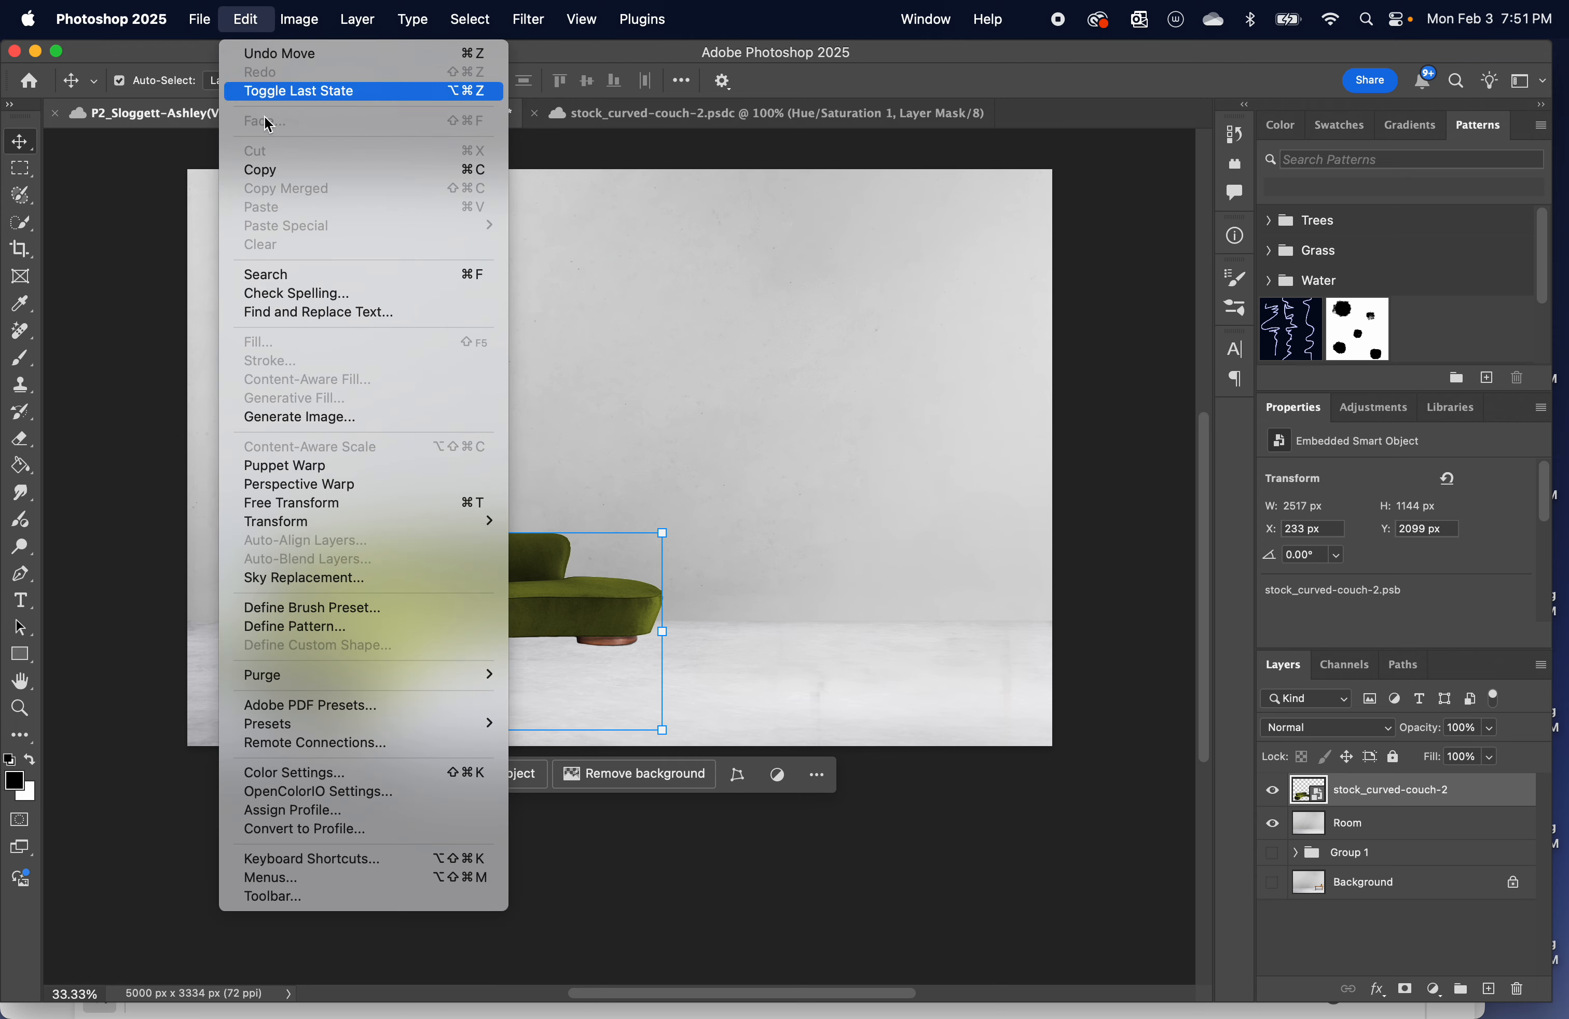
left_click(299, 493)
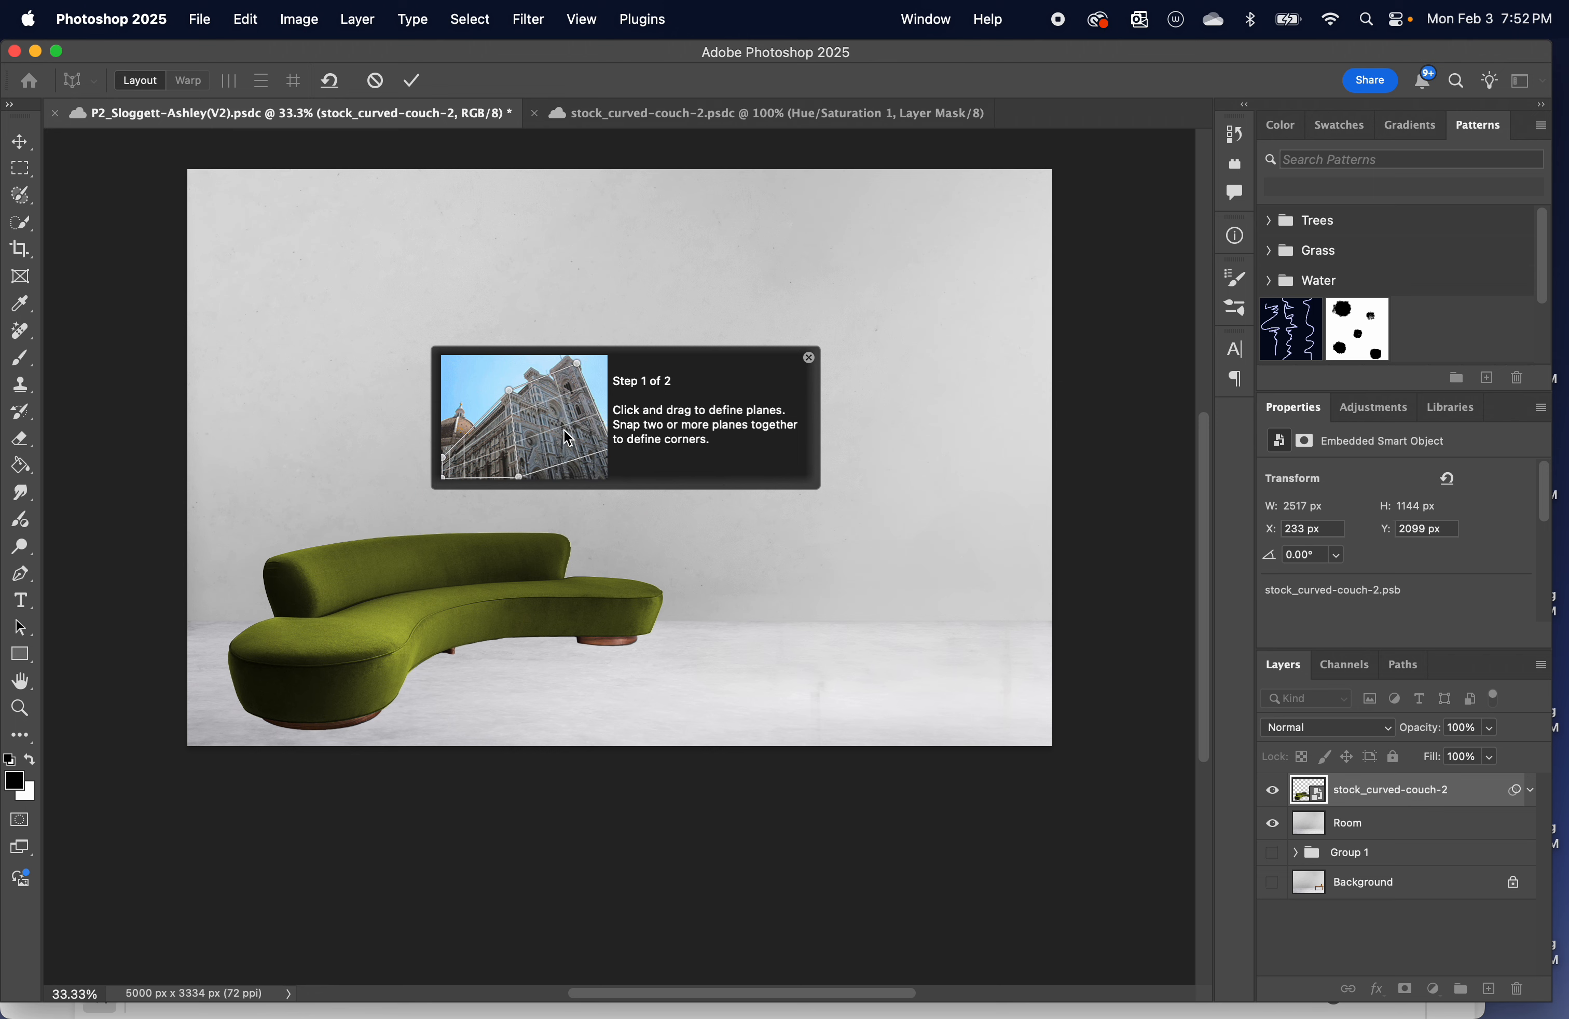
left_click(808, 357)
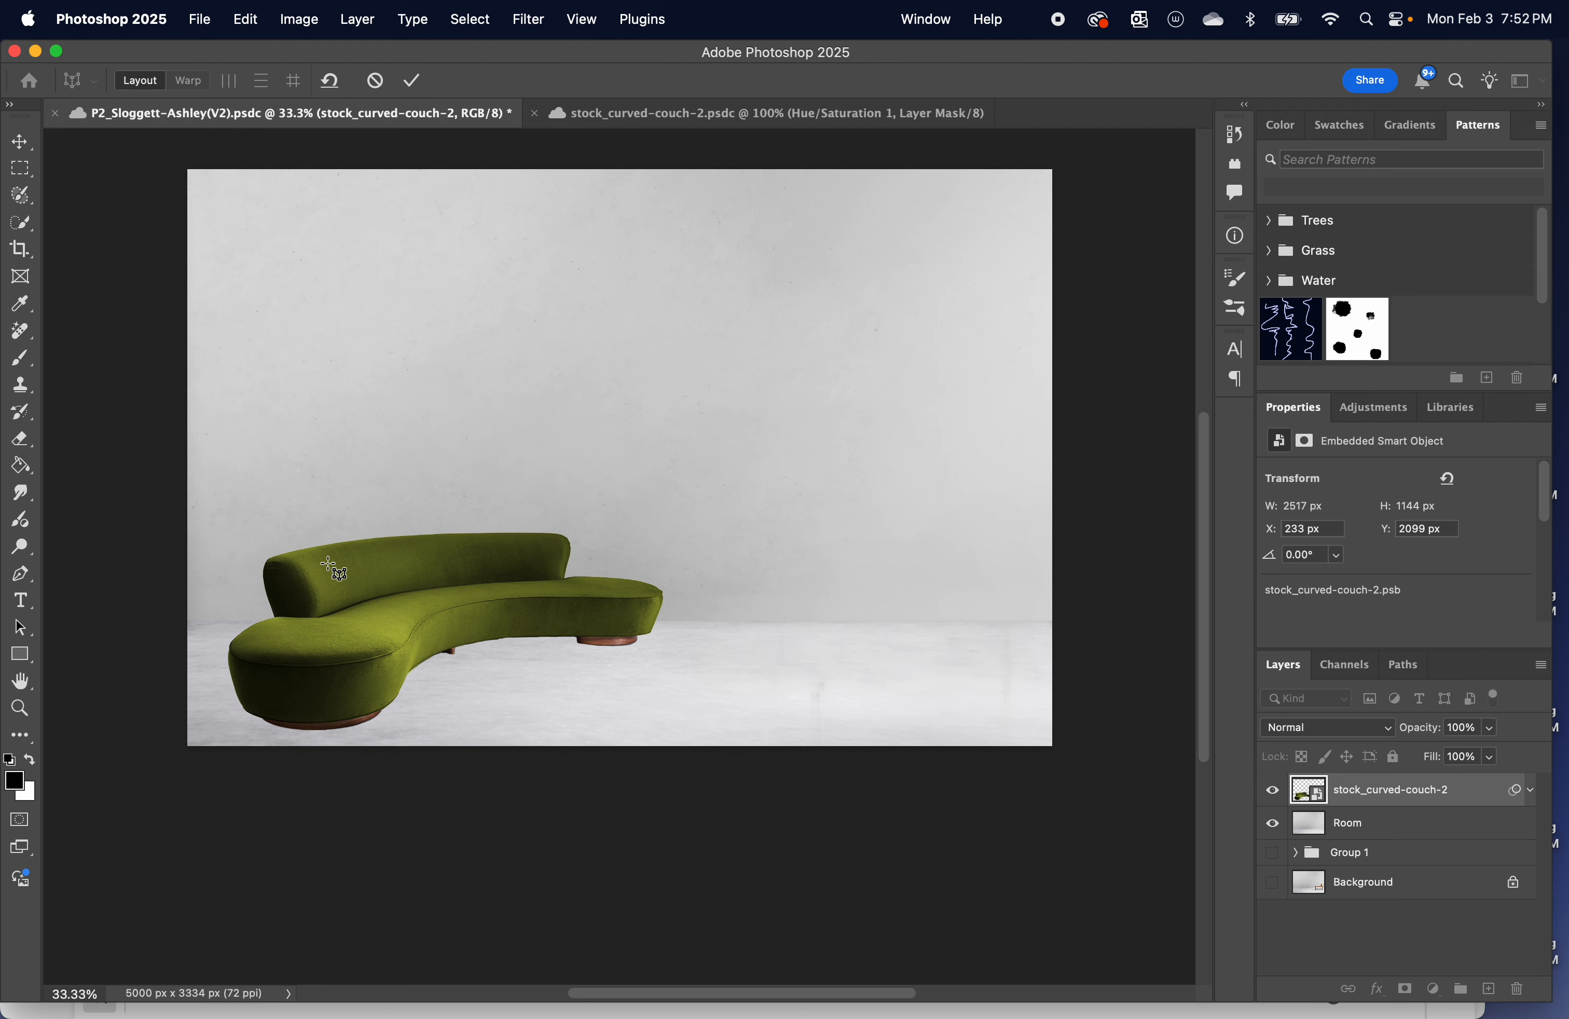
left_click_drag(253, 517, 676, 740)
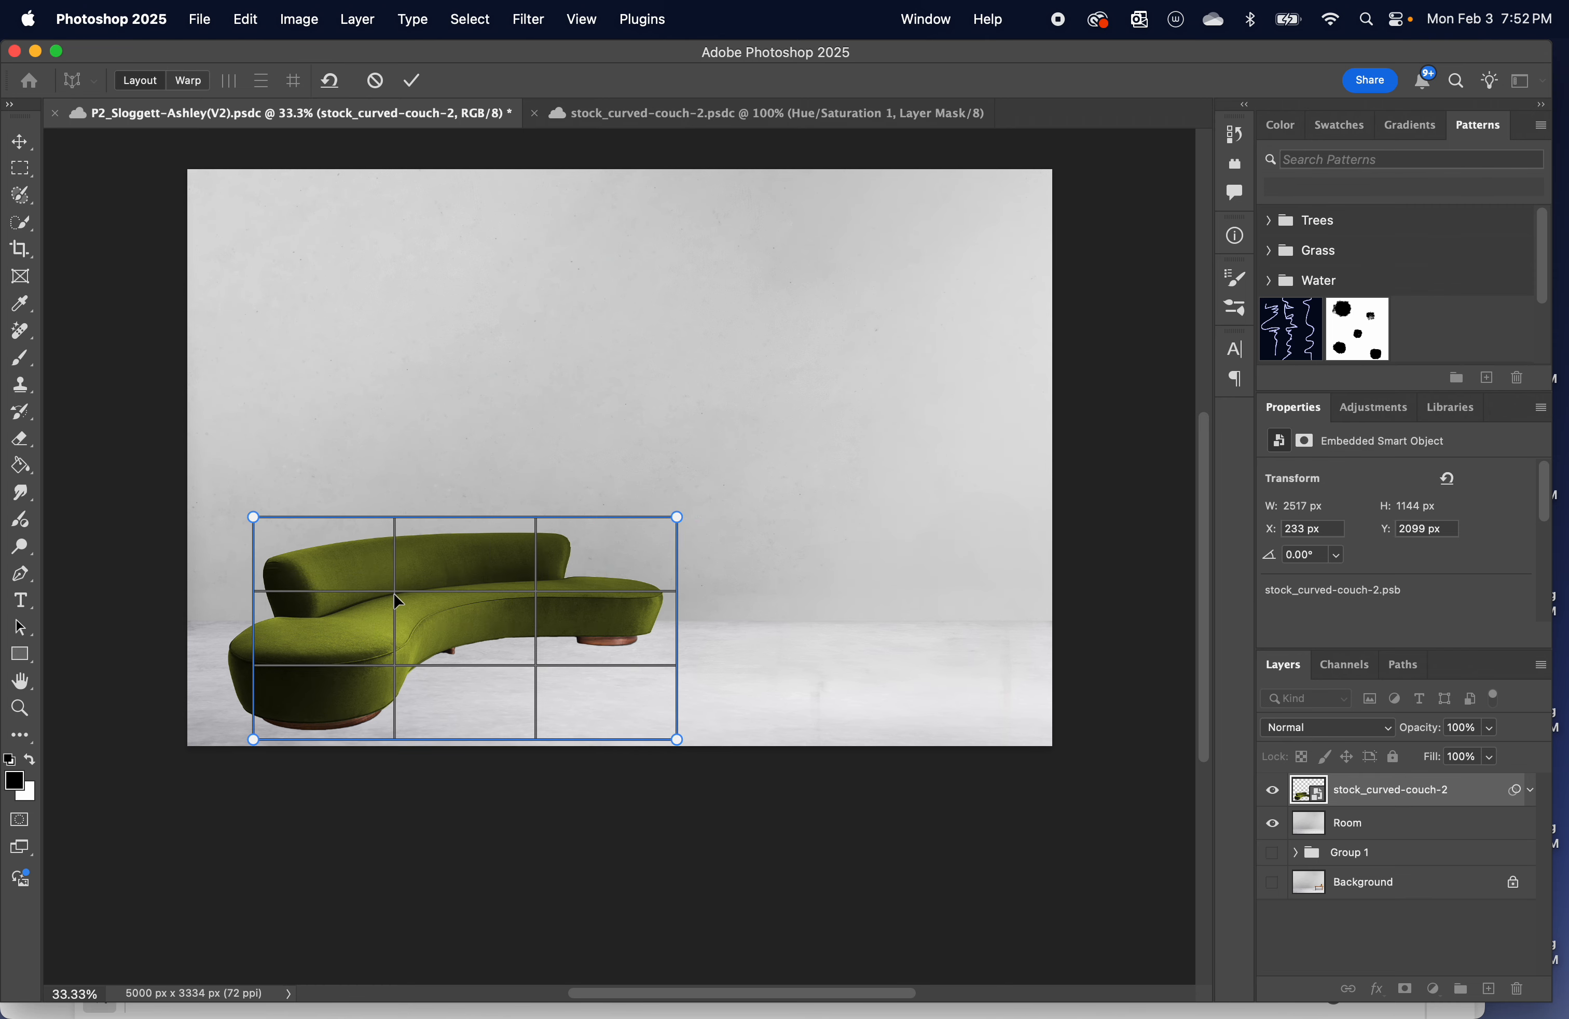
left_click_drag(394, 592, 377, 602)
mouse_move(660, 521)
left_mouse_down()
mouse_move(684, 498)
mouse_move(670, 519)
left_mouse_up()
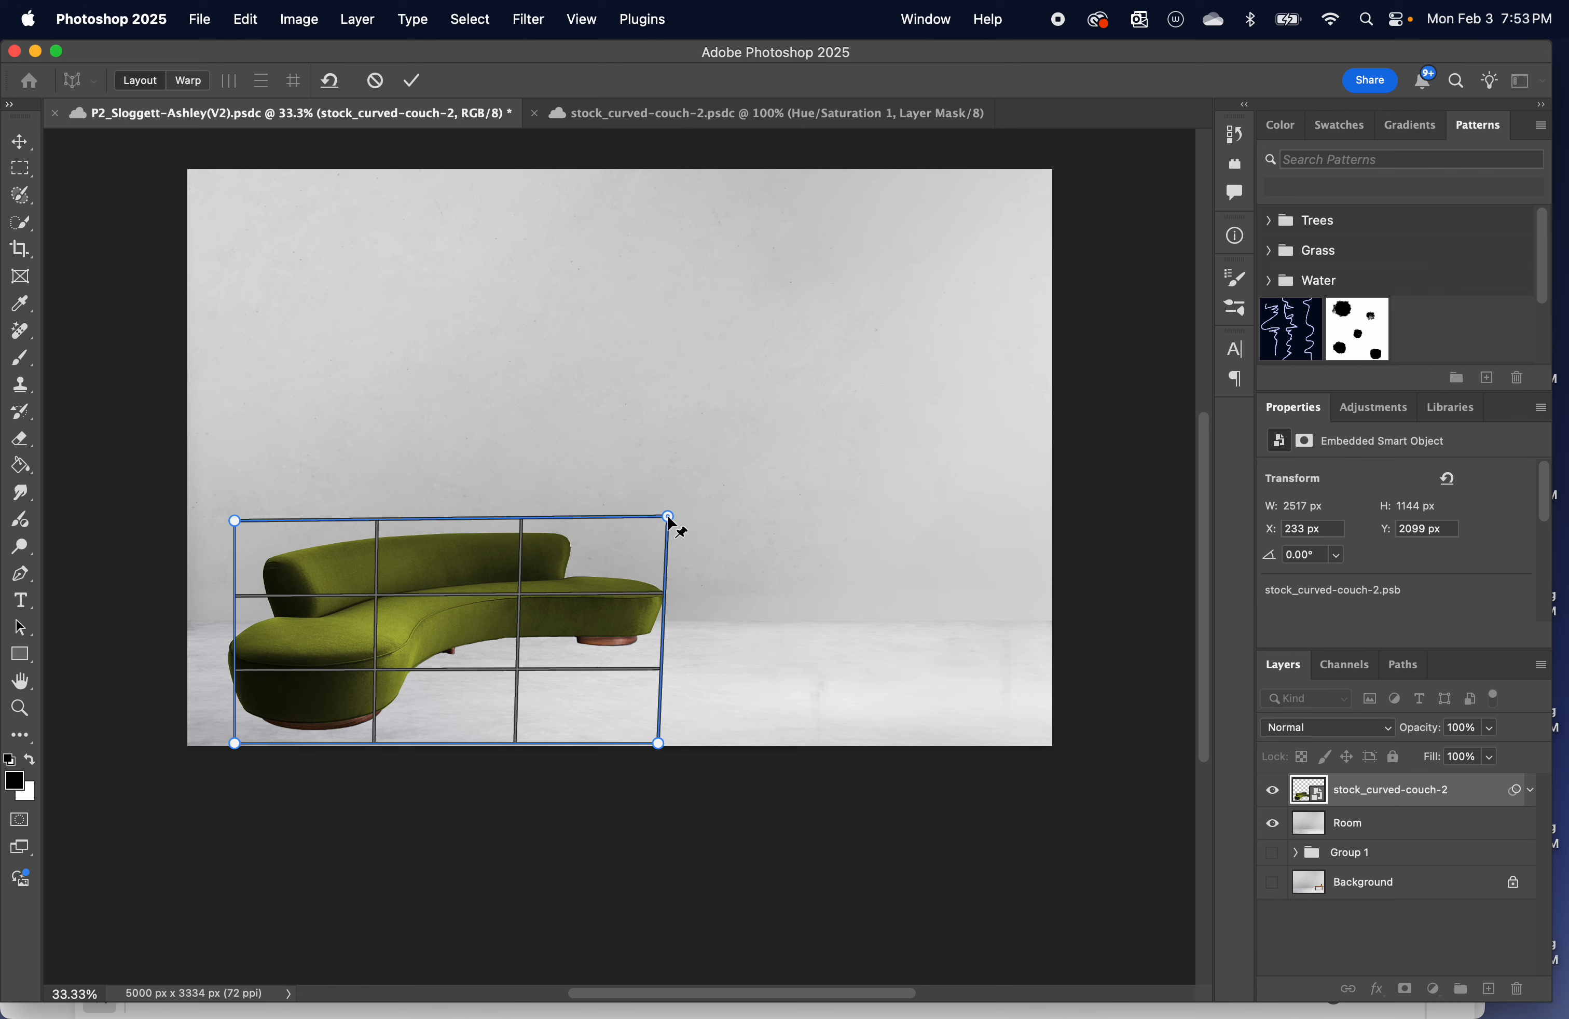
left_click(413, 81)
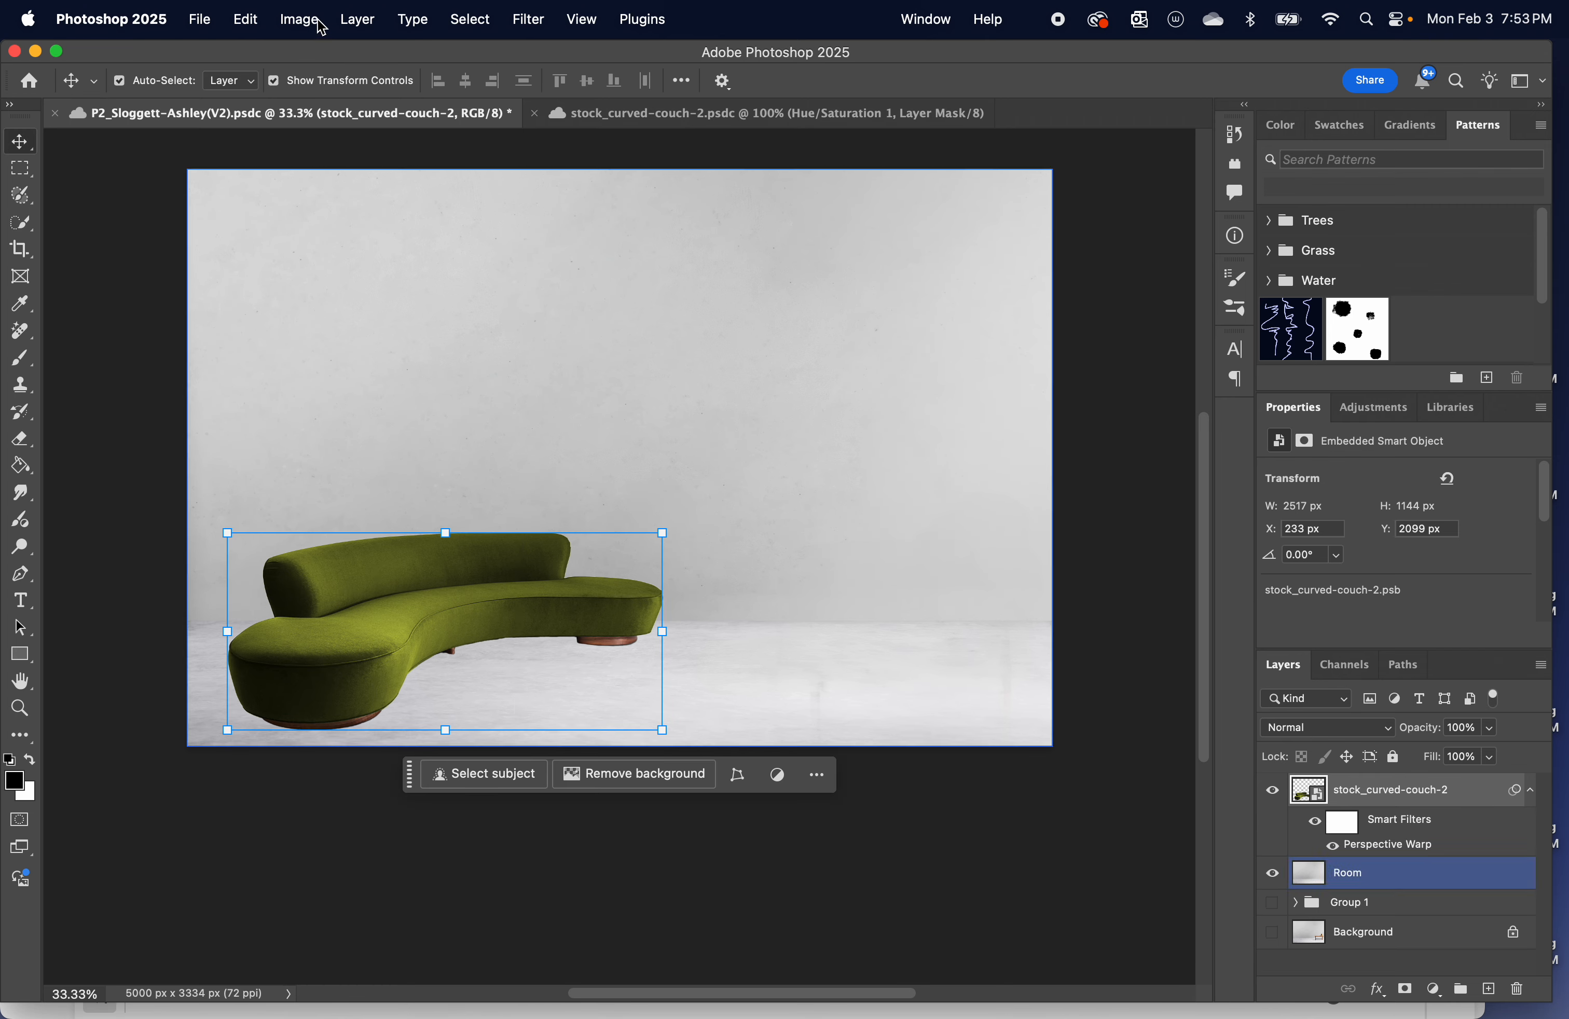
Hide the transform controls and undo the Perspective Warp and the last couch moves, back to X 334 px, Y 2100 px.
left_click(273, 81)
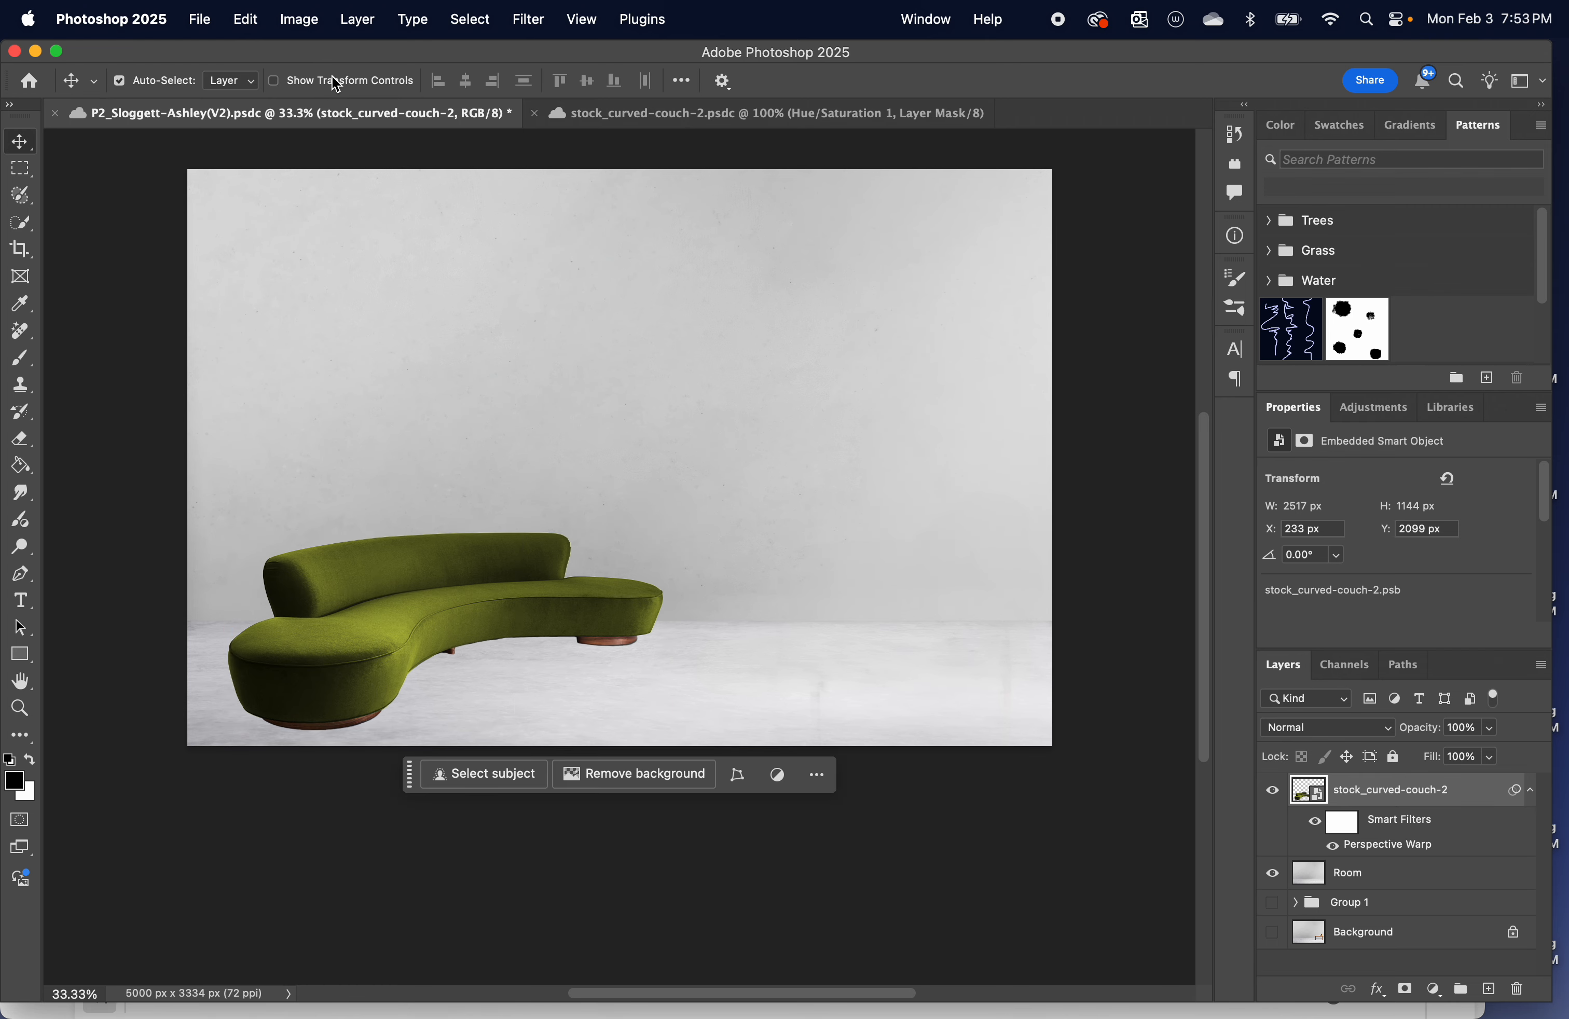
left_click_drag(445, 248, 455, 255)
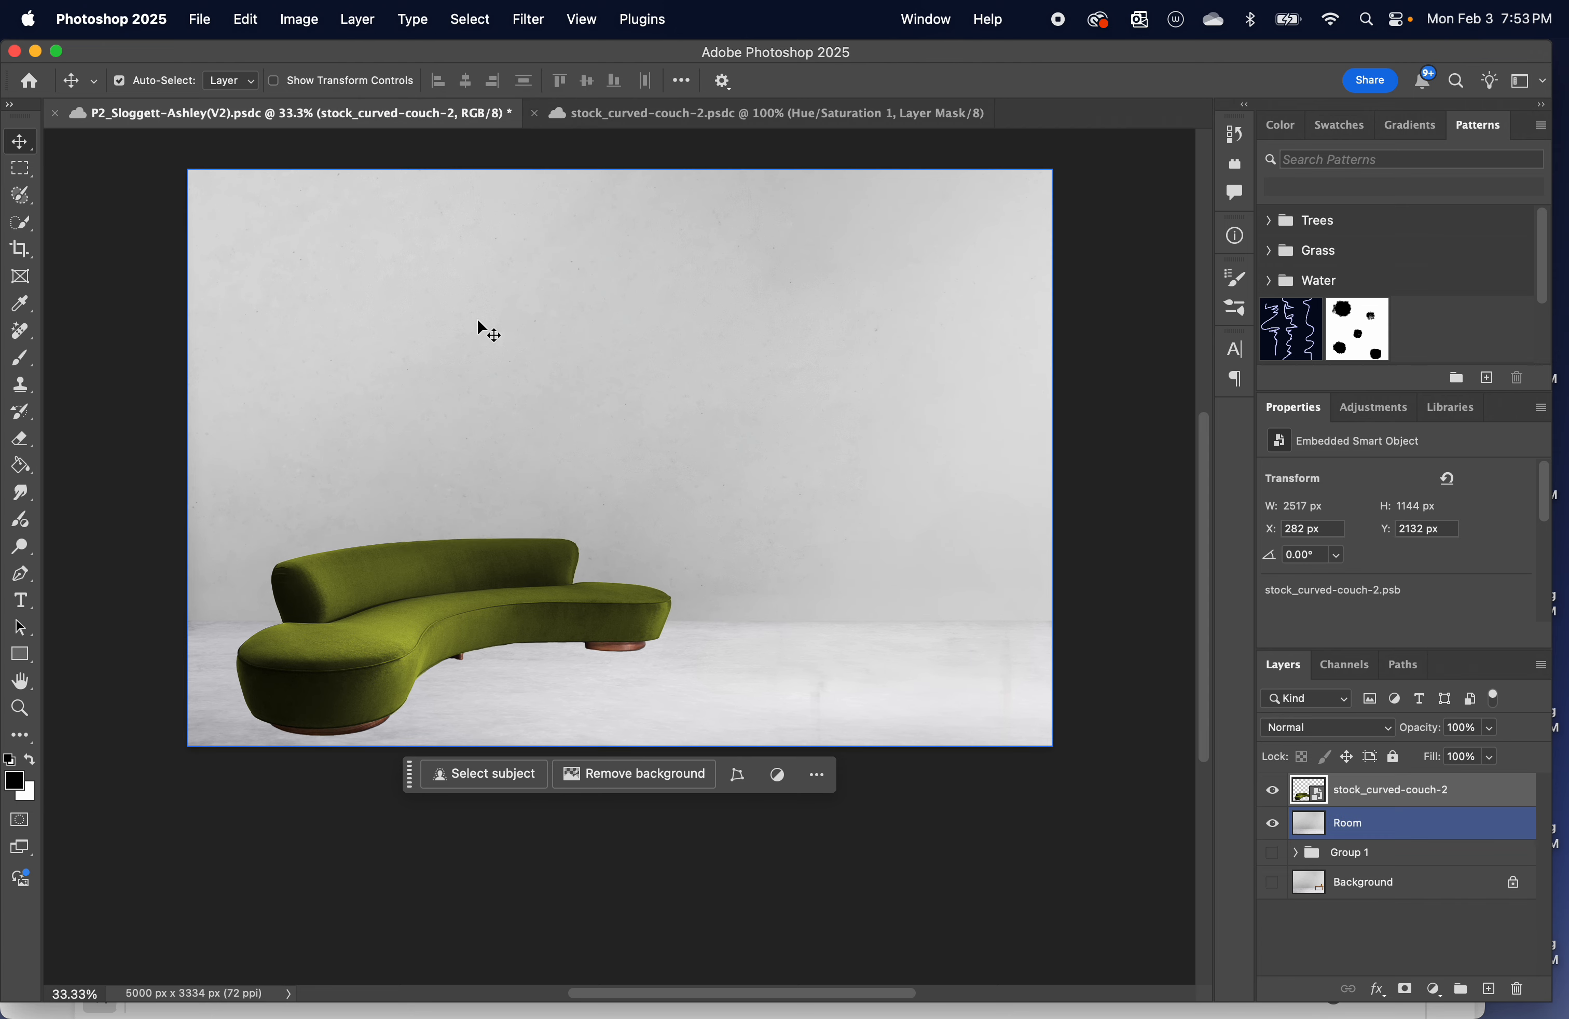
key("super+z")
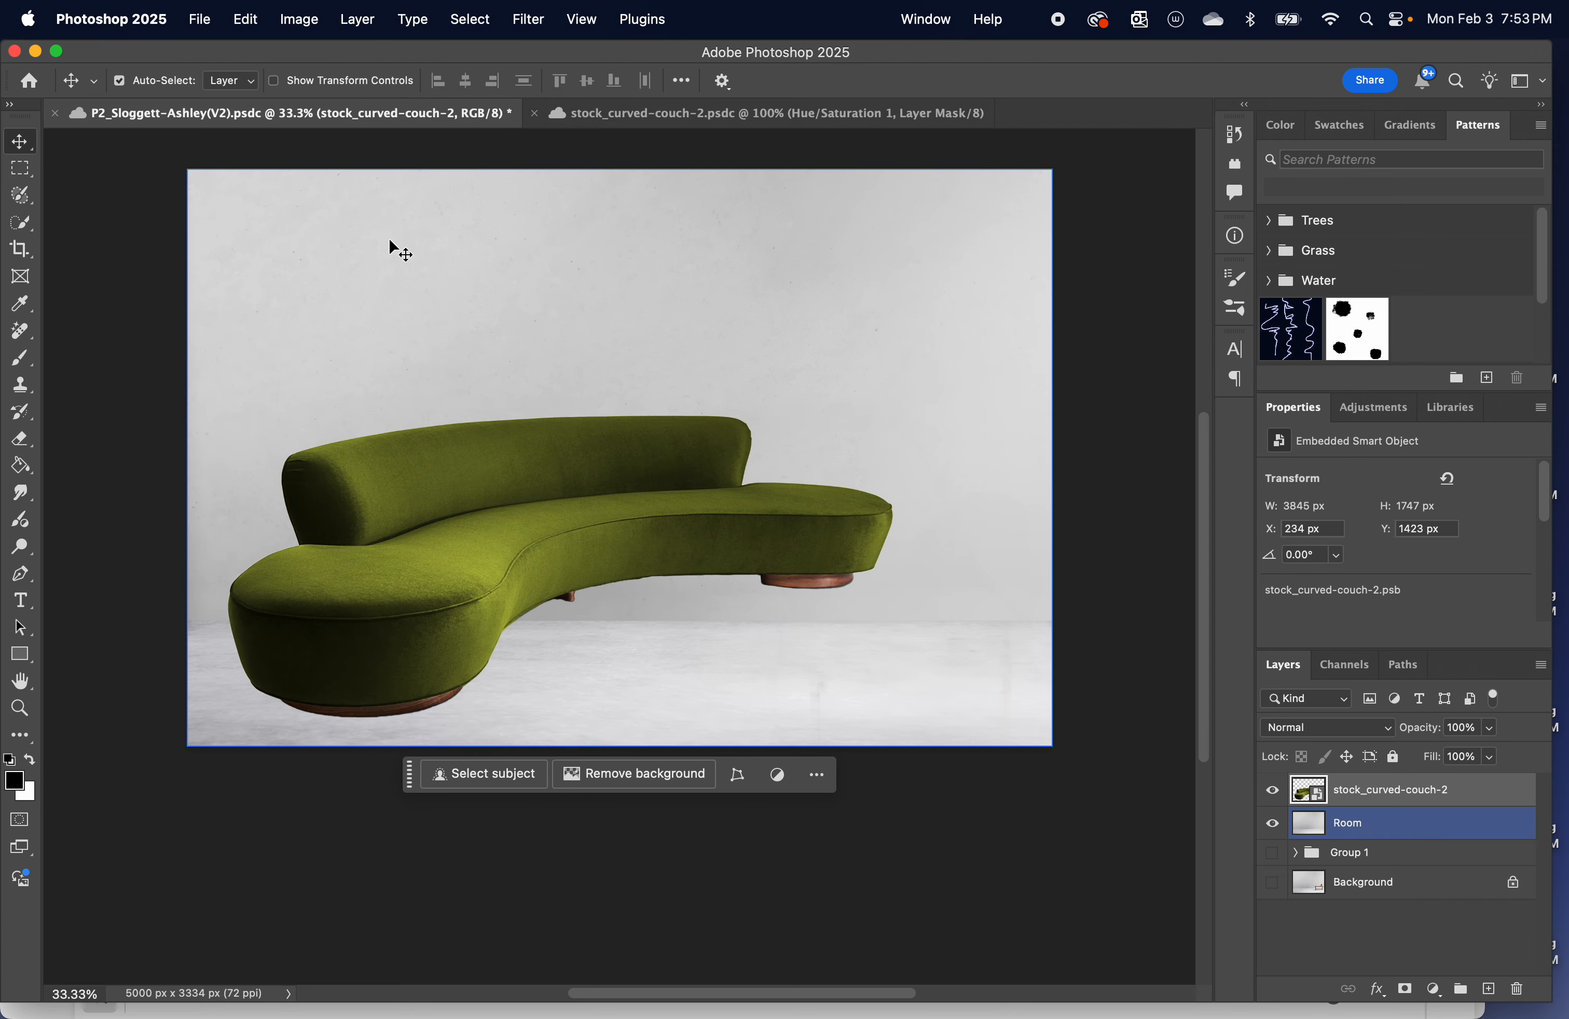
key("super+z")
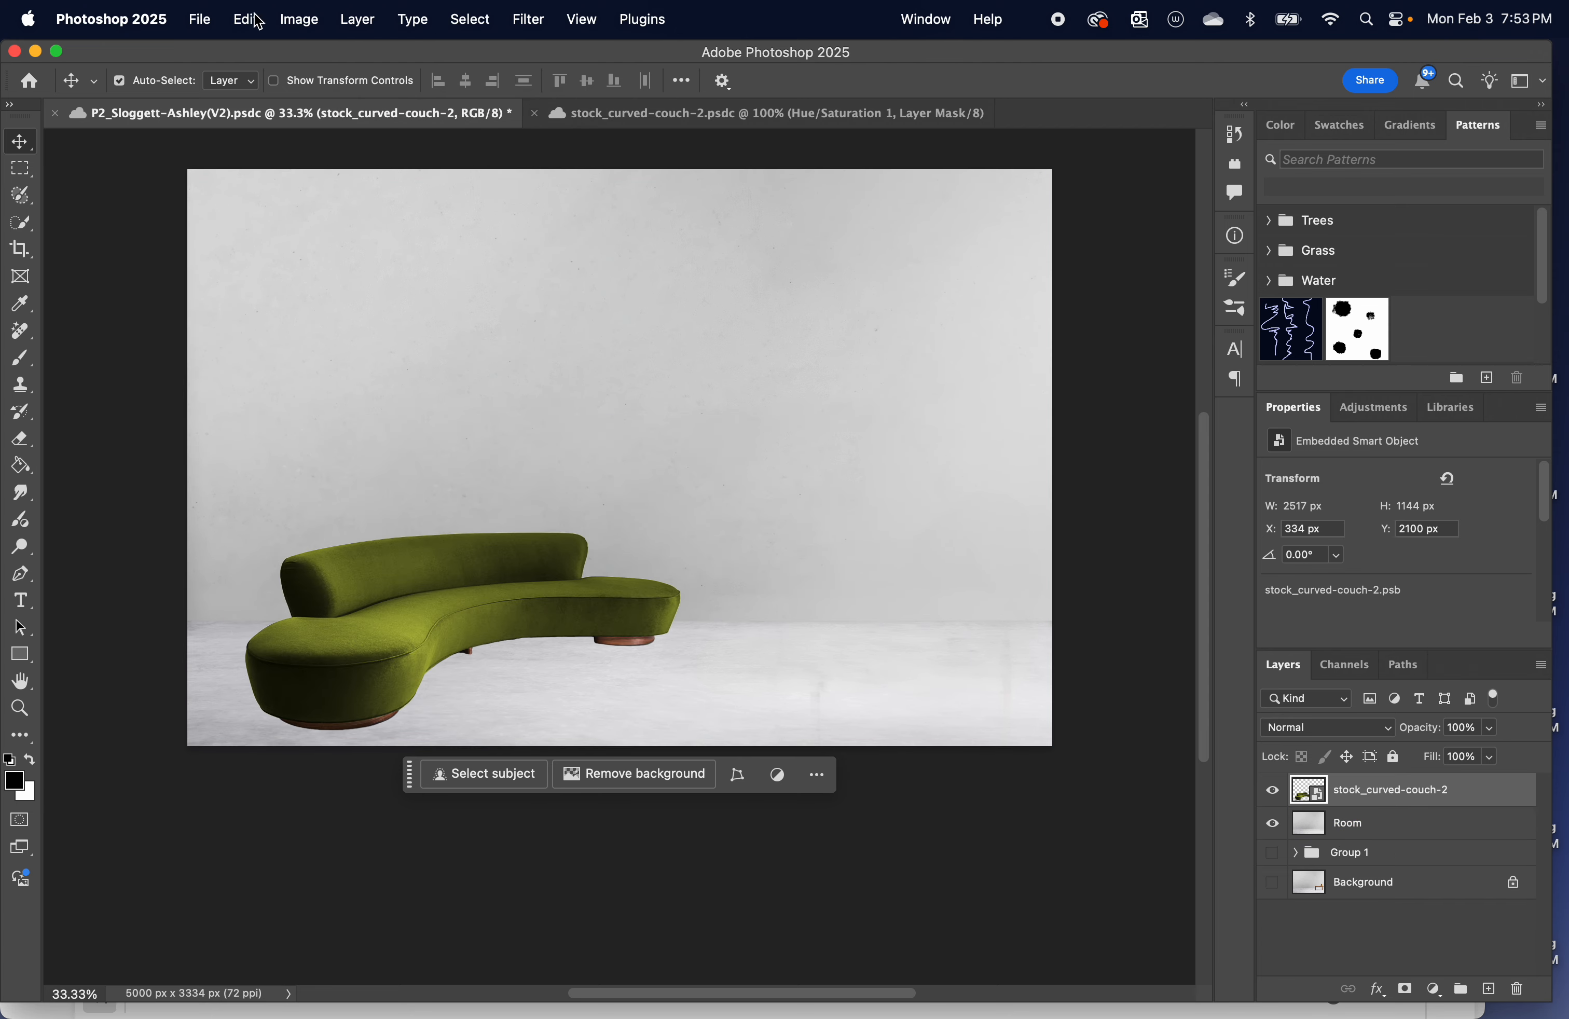
Start a Perspective Warp on the couch, enclose the whole couch in one plane, and switch to Warp mode.
left_click(248, 21)
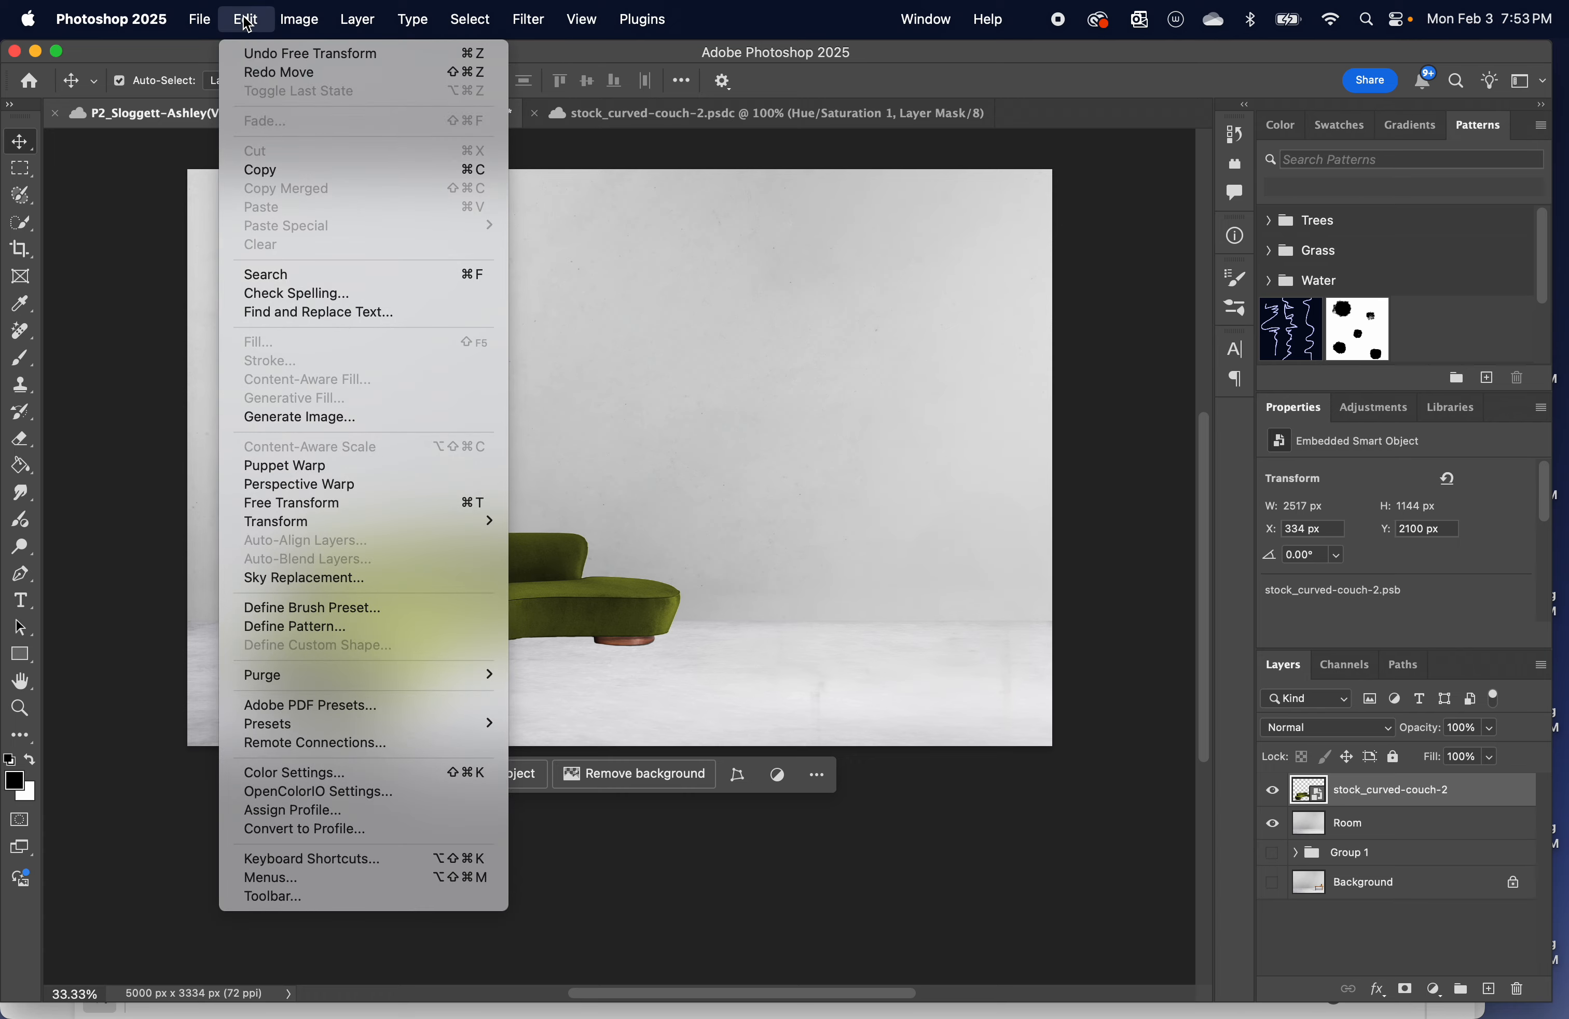
left_click(316, 497)
mouse_move(228, 476)
left_mouse_down()
mouse_move(318, 629)
mouse_move(637, 701)
mouse_move(689, 736)
left_mouse_up()
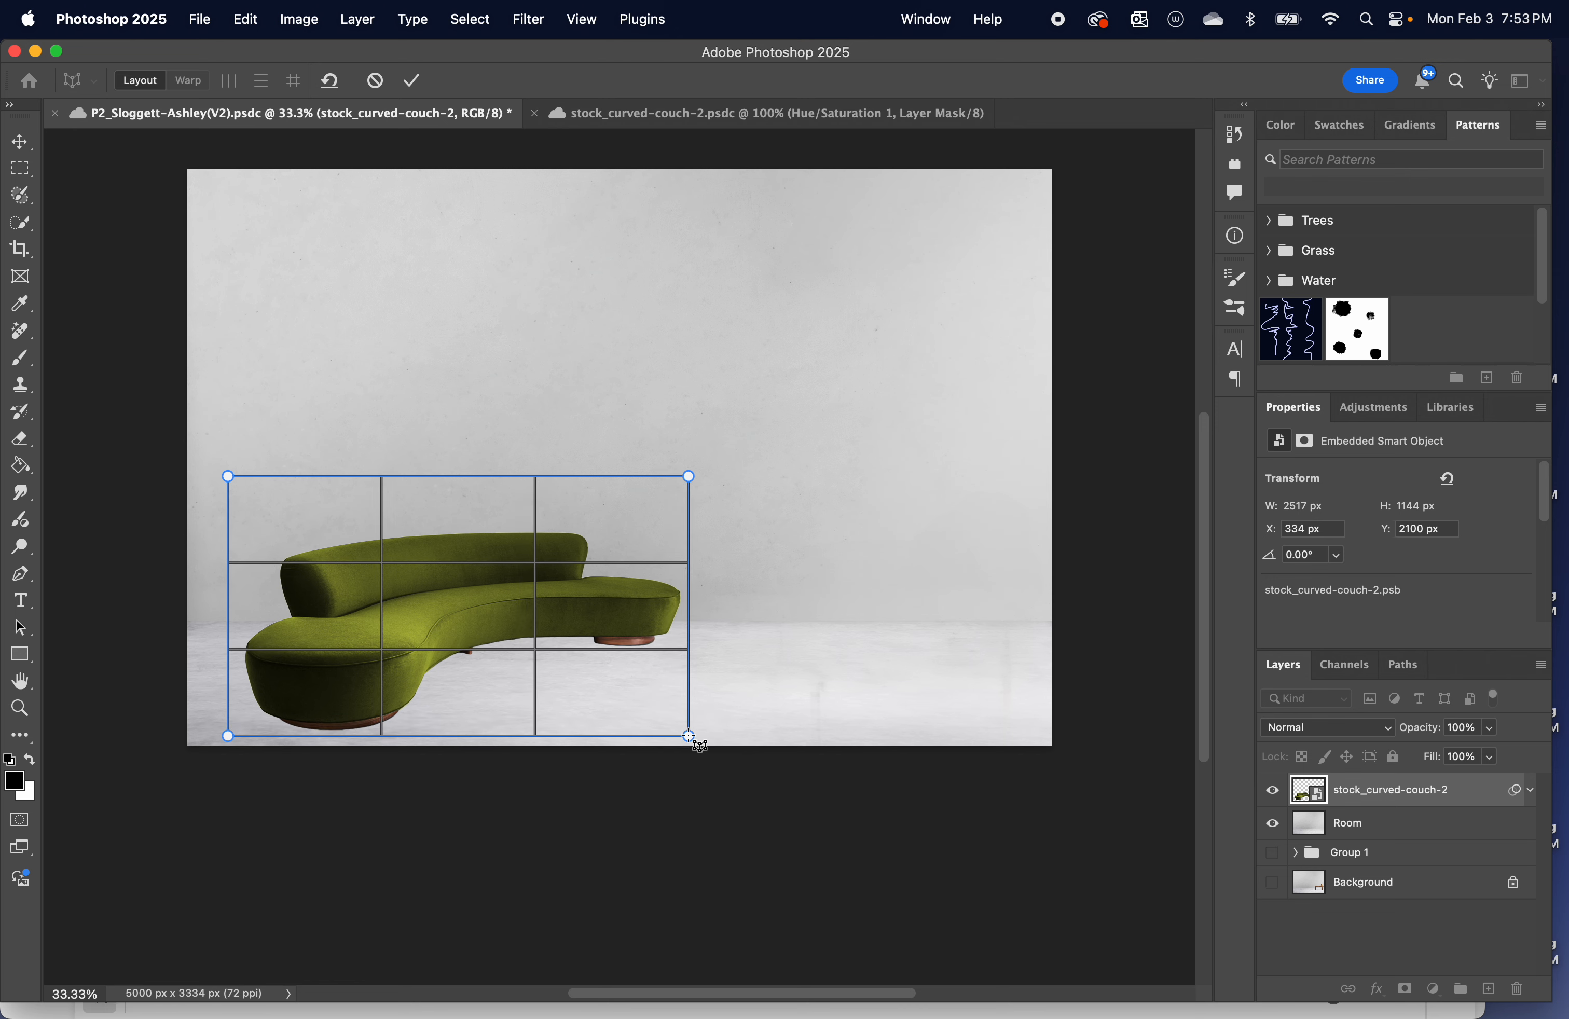
left_click(188, 80)
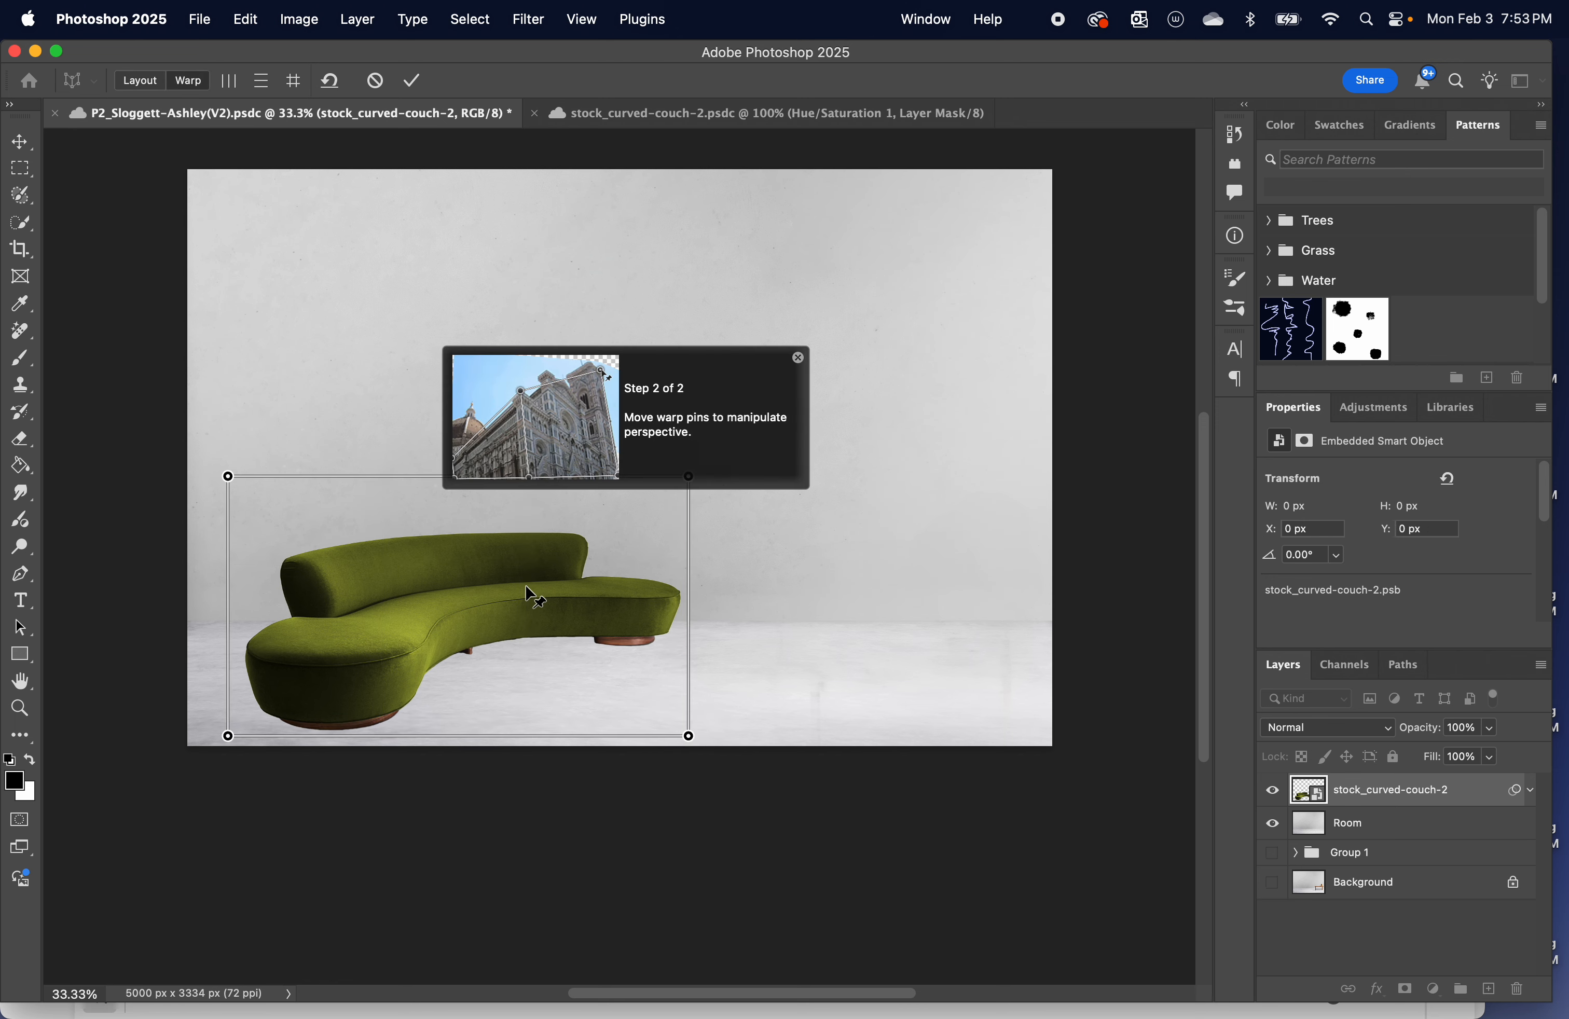
left_click(800, 360)
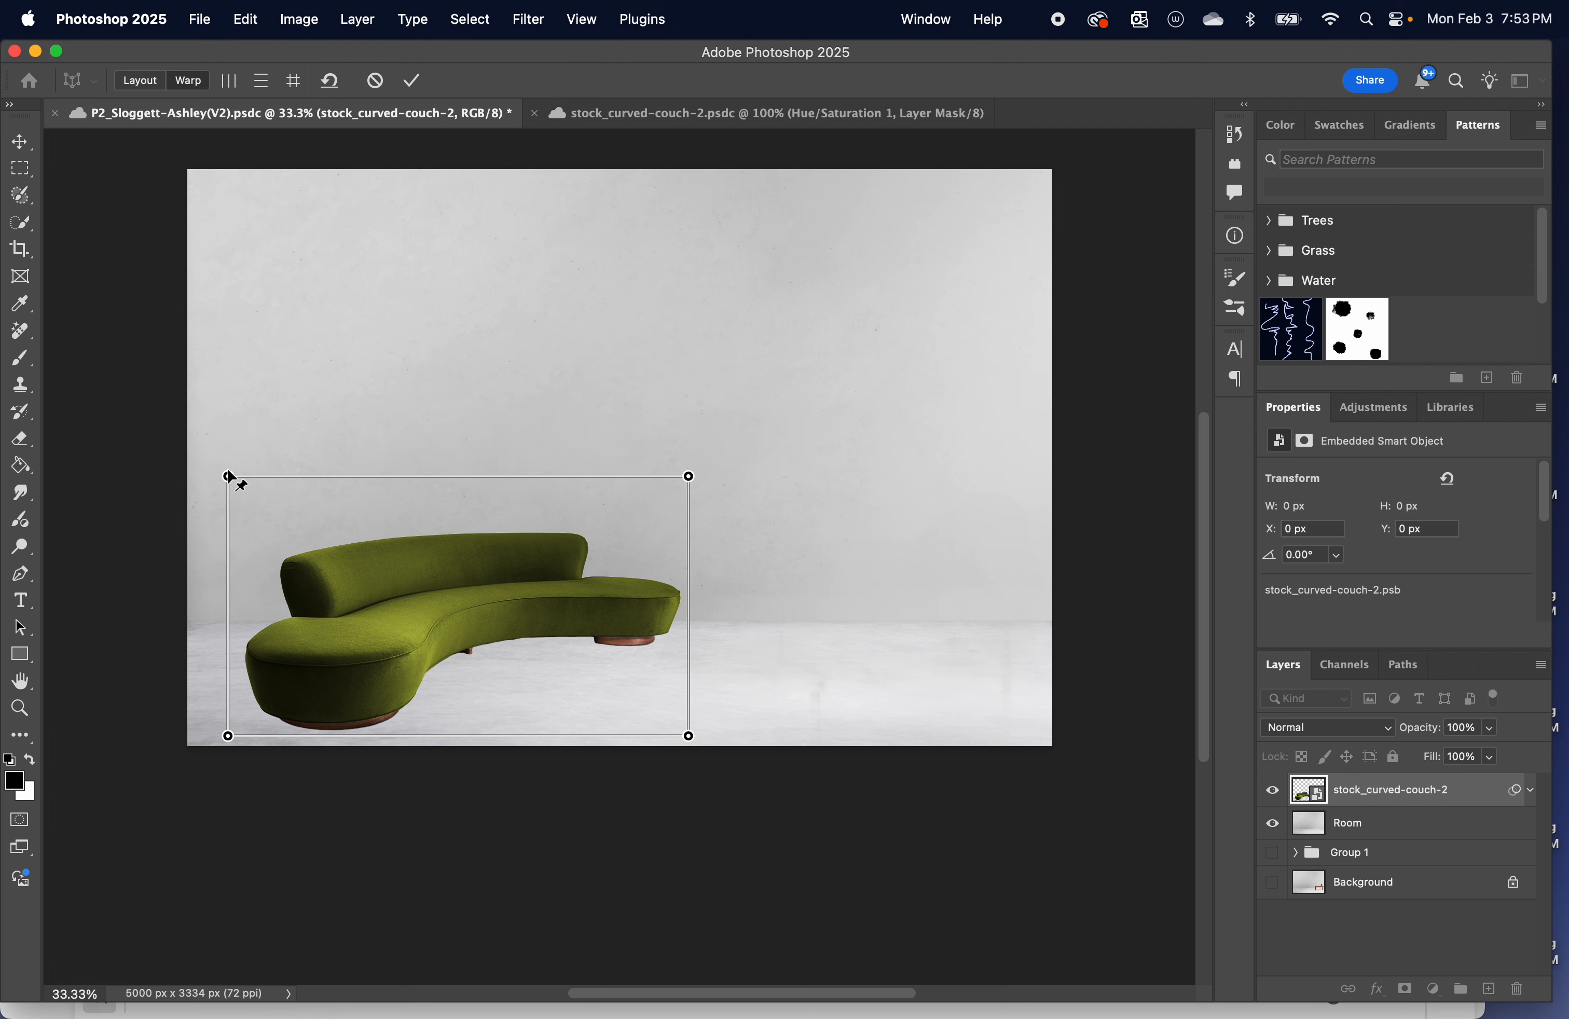
Raise and spread the two upper warp pins, and automatically straighten the couch's plane both horizontally and vertically.
left_click_drag(229, 476, 247, 490)
left_click_drag(257, 507, 219, 452)
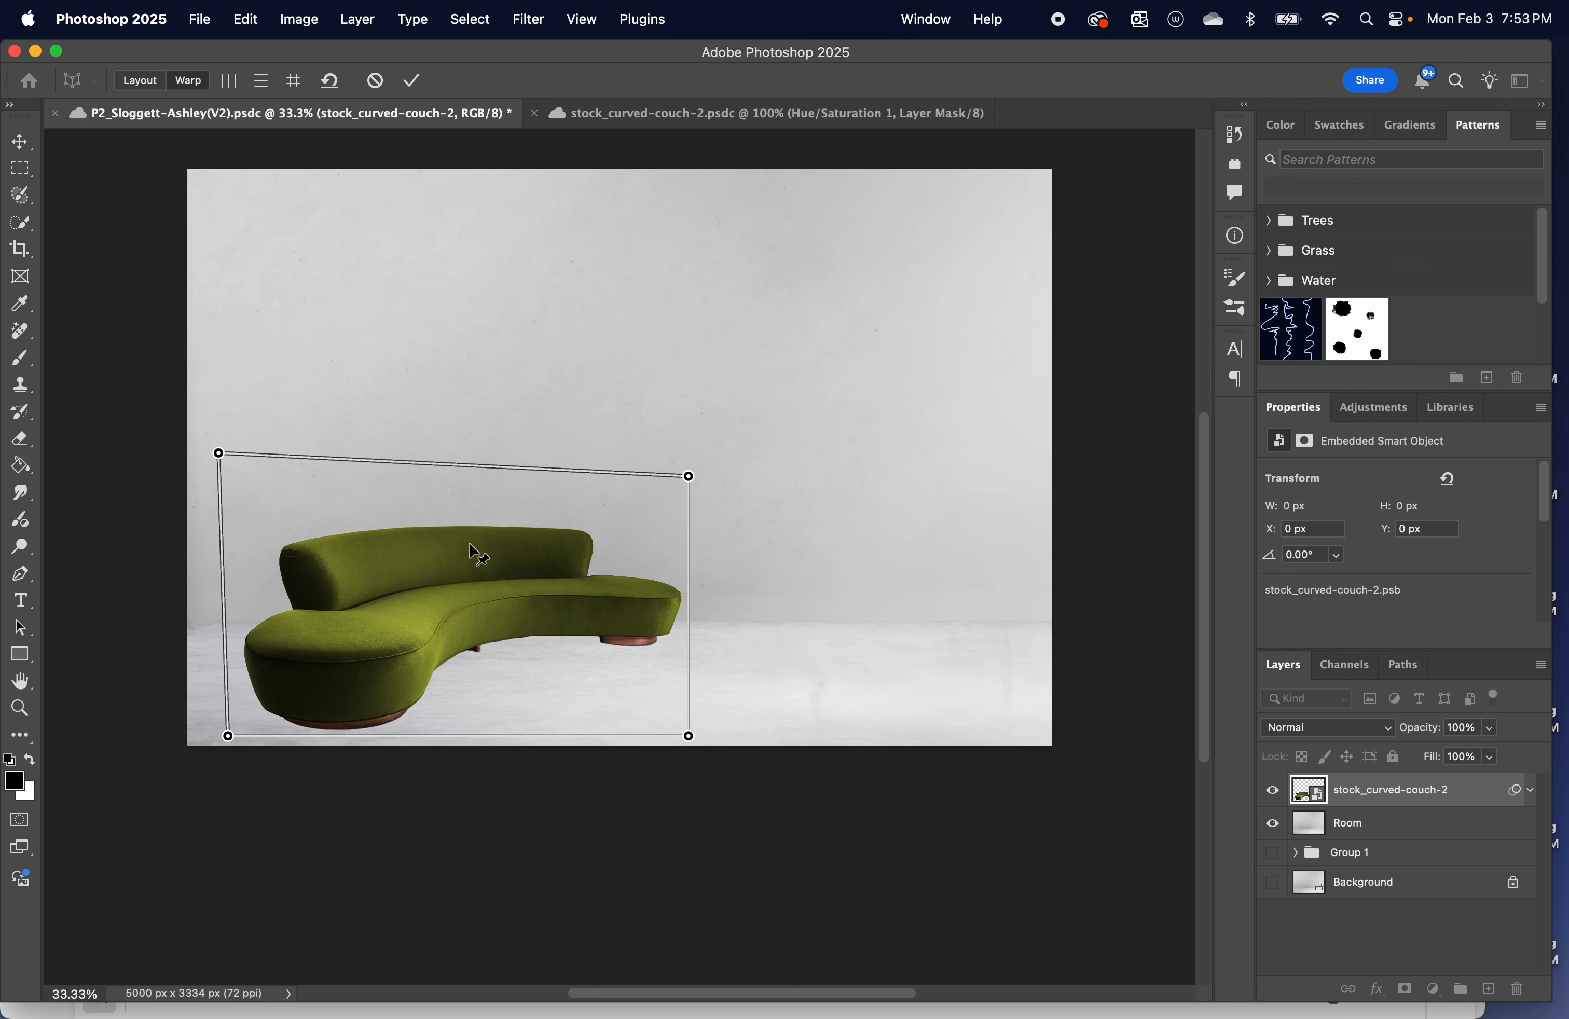
mouse_move(689, 477)
left_mouse_down()
mouse_move(657, 495)
mouse_move(710, 454)
left_mouse_up()
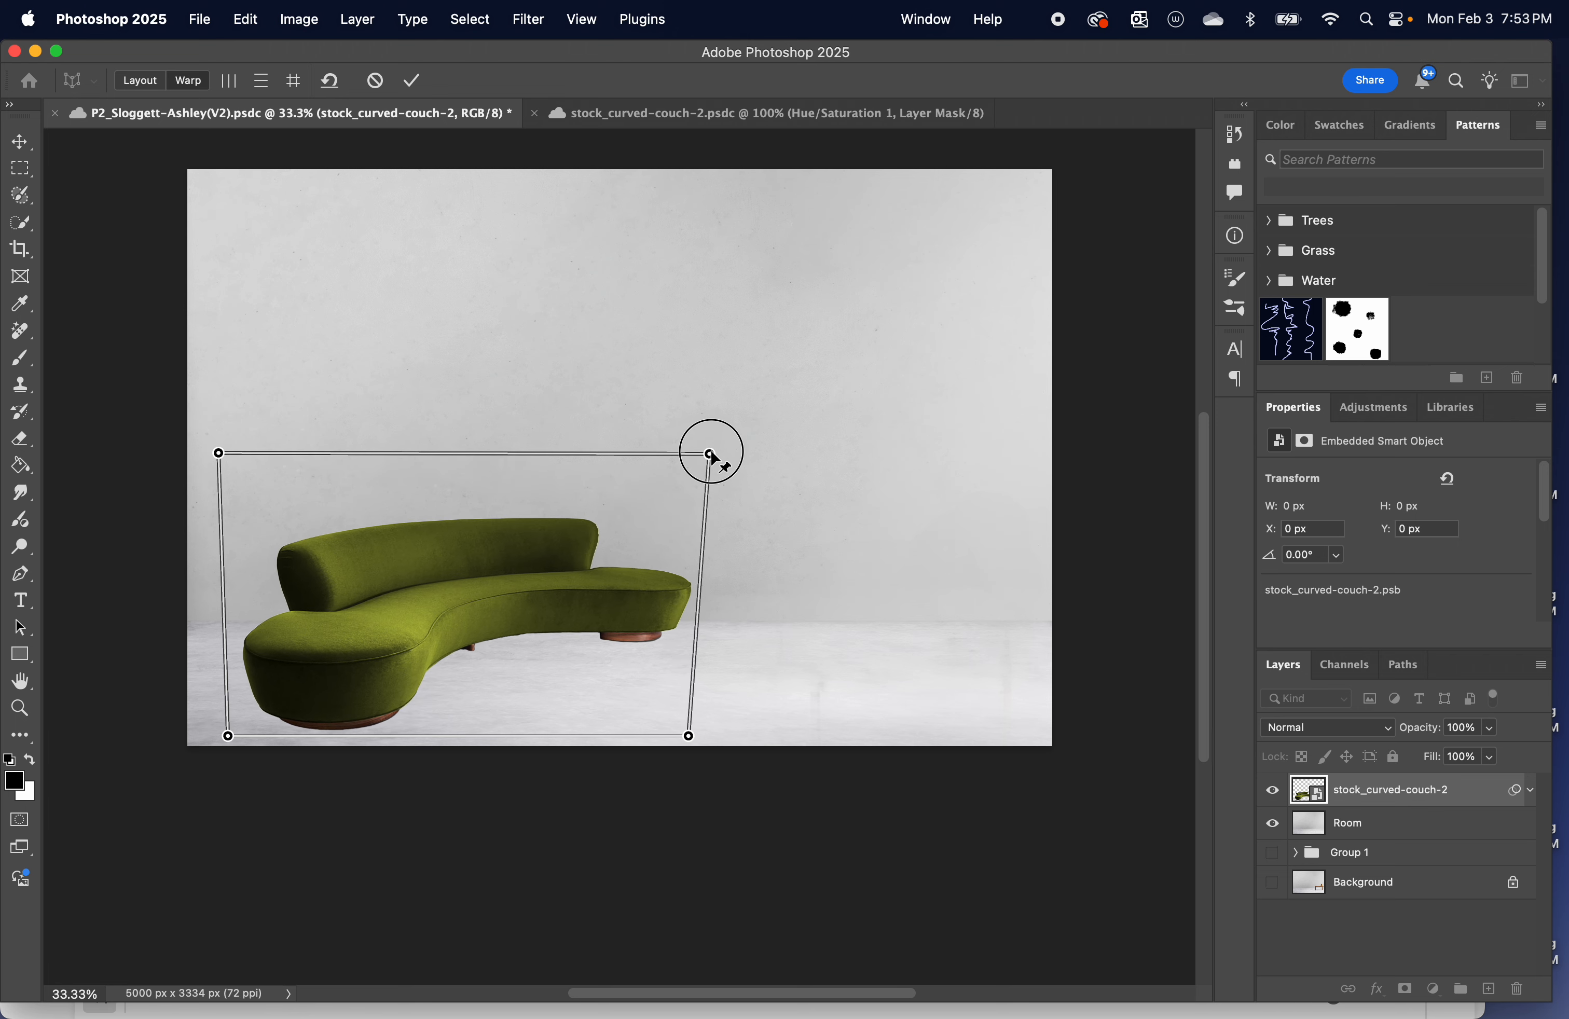
left_click(294, 81)
Shift the plane slightly down in Layout mode, pull its lower-left pin down in Warp mode, and apply the Perspective Warp.
left_click(146, 82)
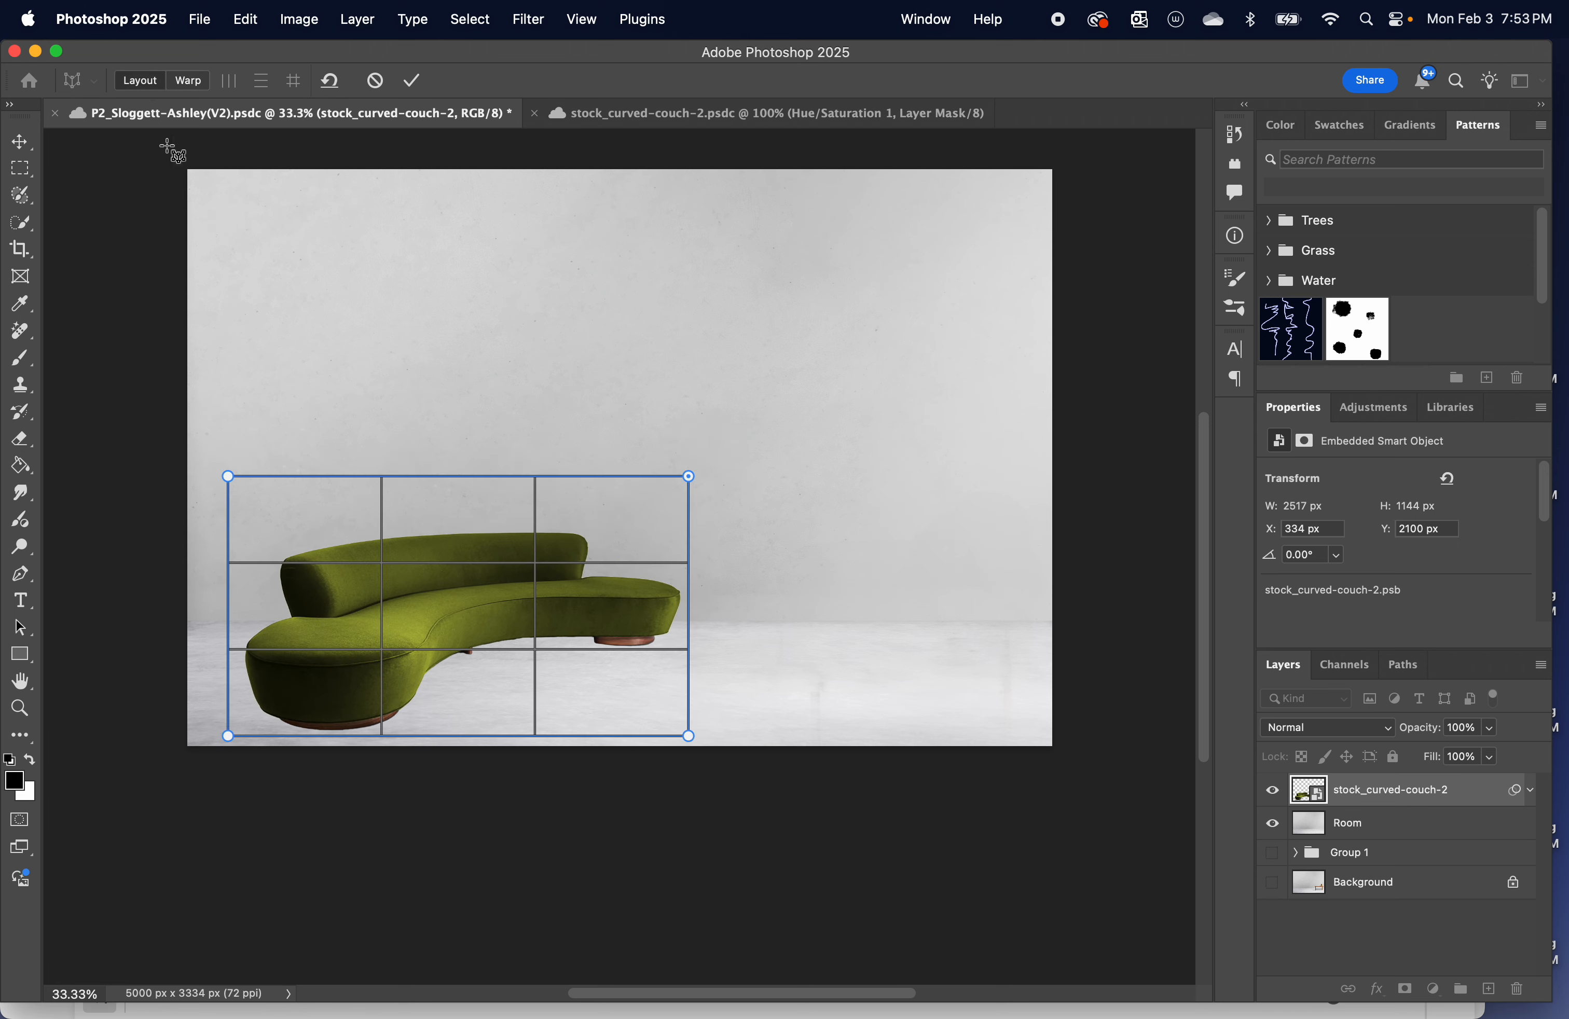
left_click_drag(381, 561, 382, 565)
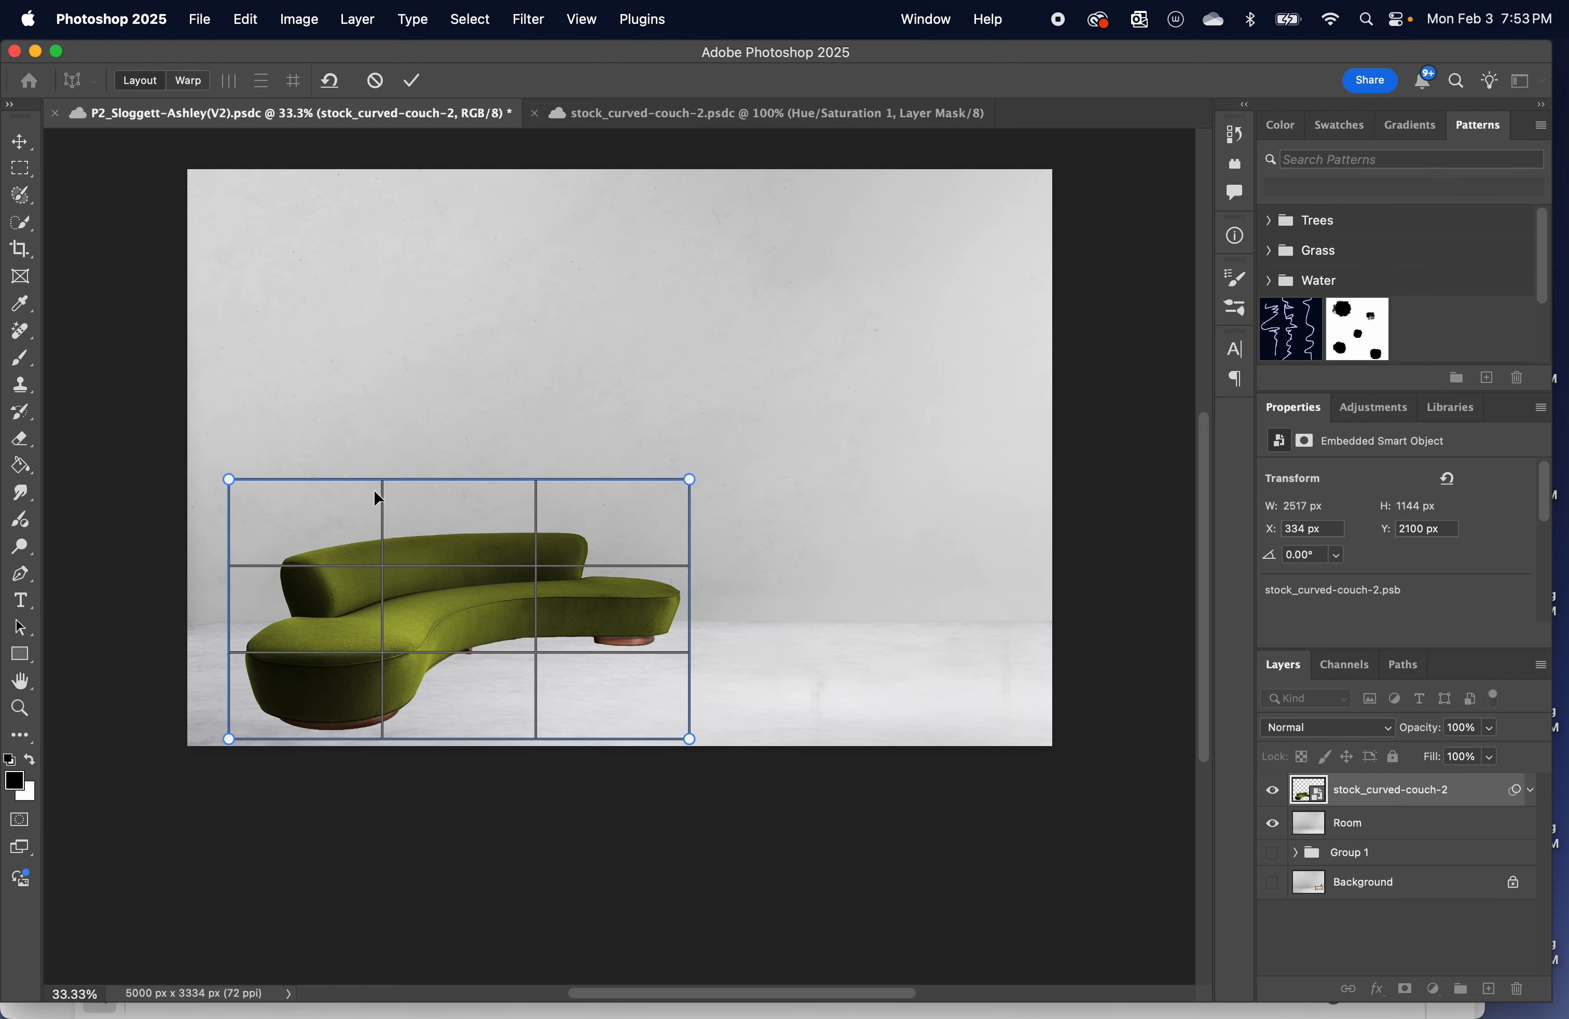
left_click(190, 81)
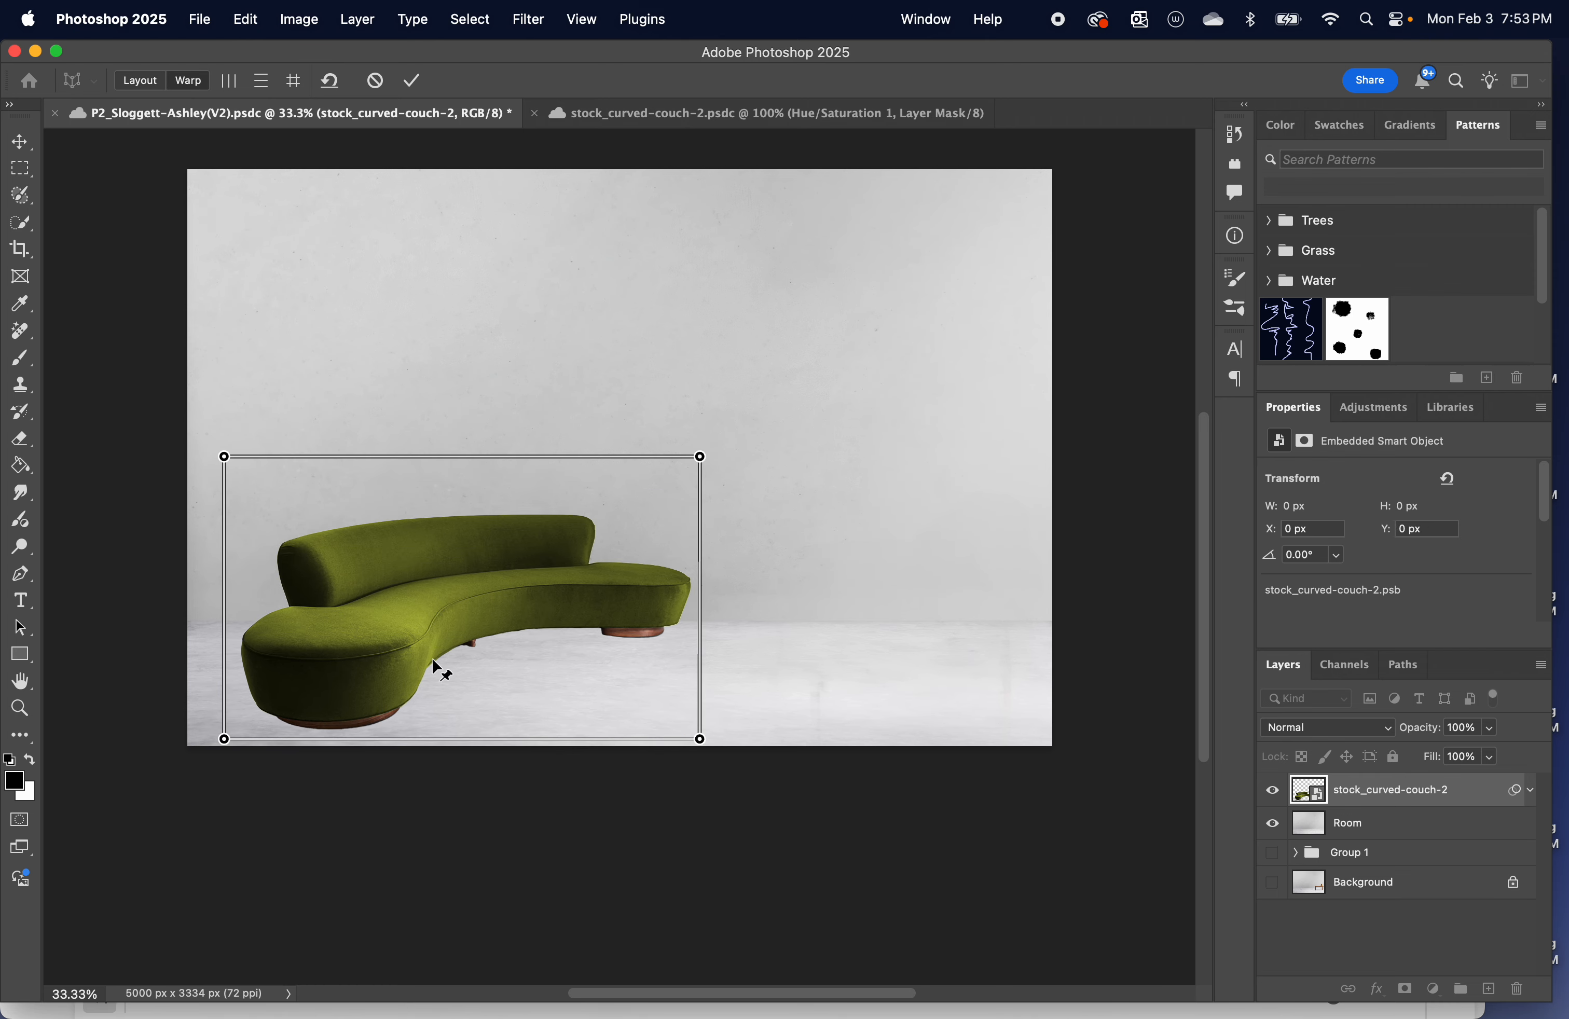
mouse_move(225, 740)
left_mouse_down()
mouse_move(248, 701)
mouse_move(276, 721)
mouse_move(210, 744)
mouse_move(221, 725)
mouse_move(210, 747)
mouse_move(231, 759)
left_mouse_up()
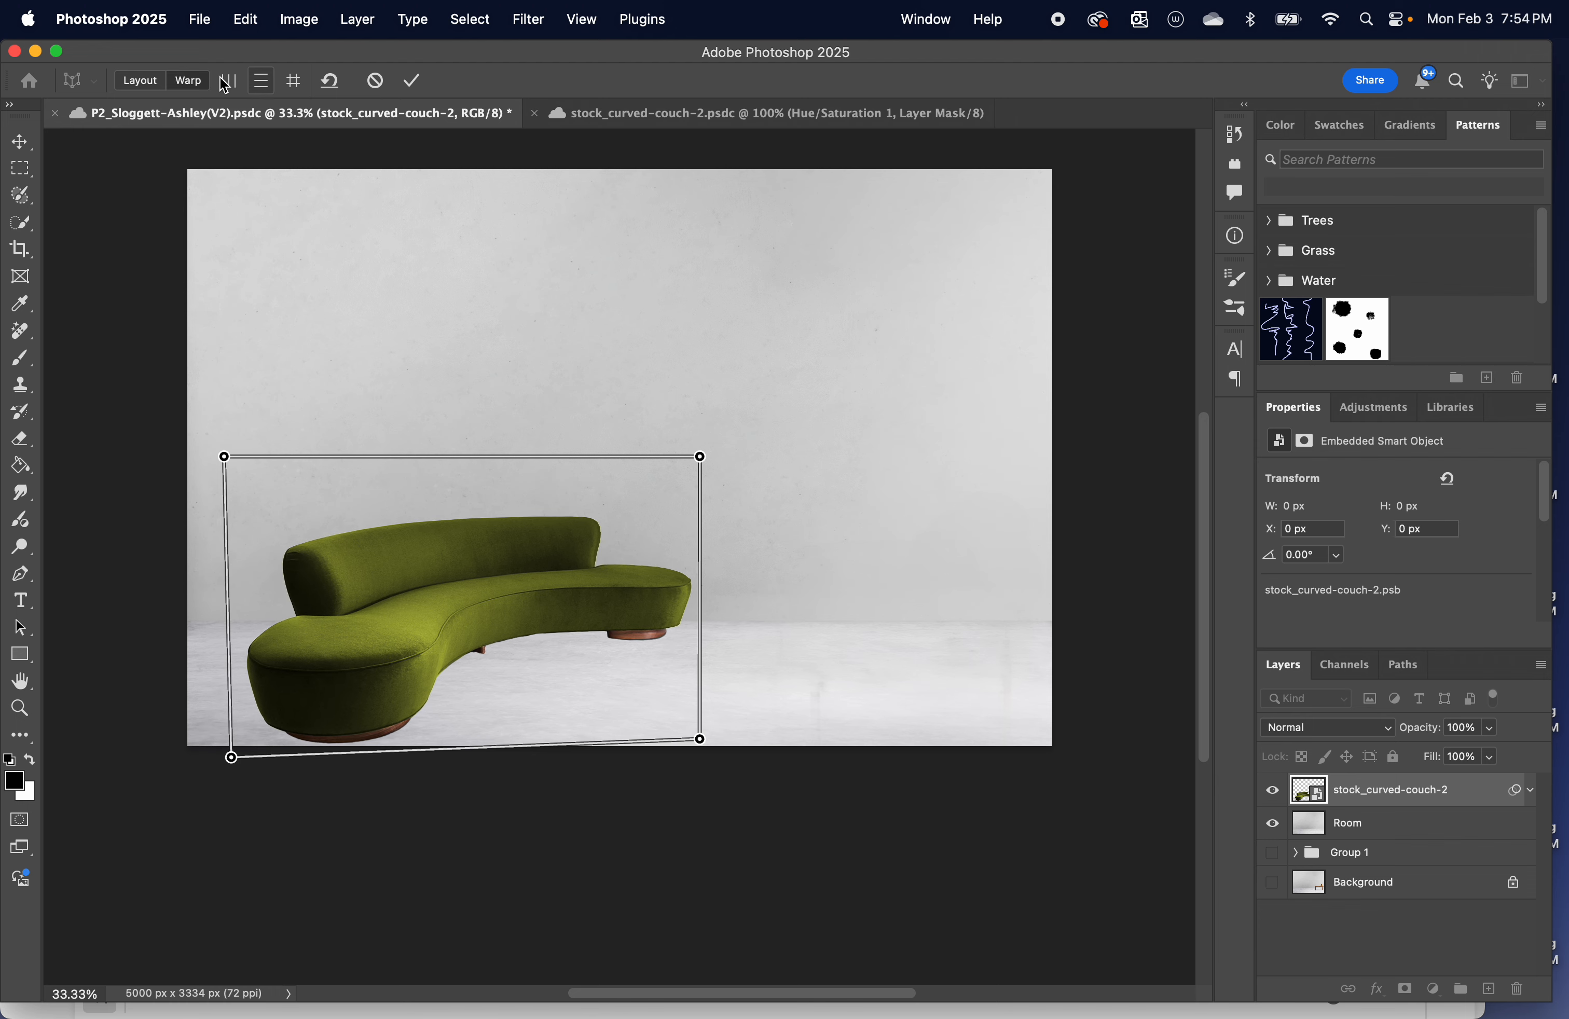
left_click(412, 80)
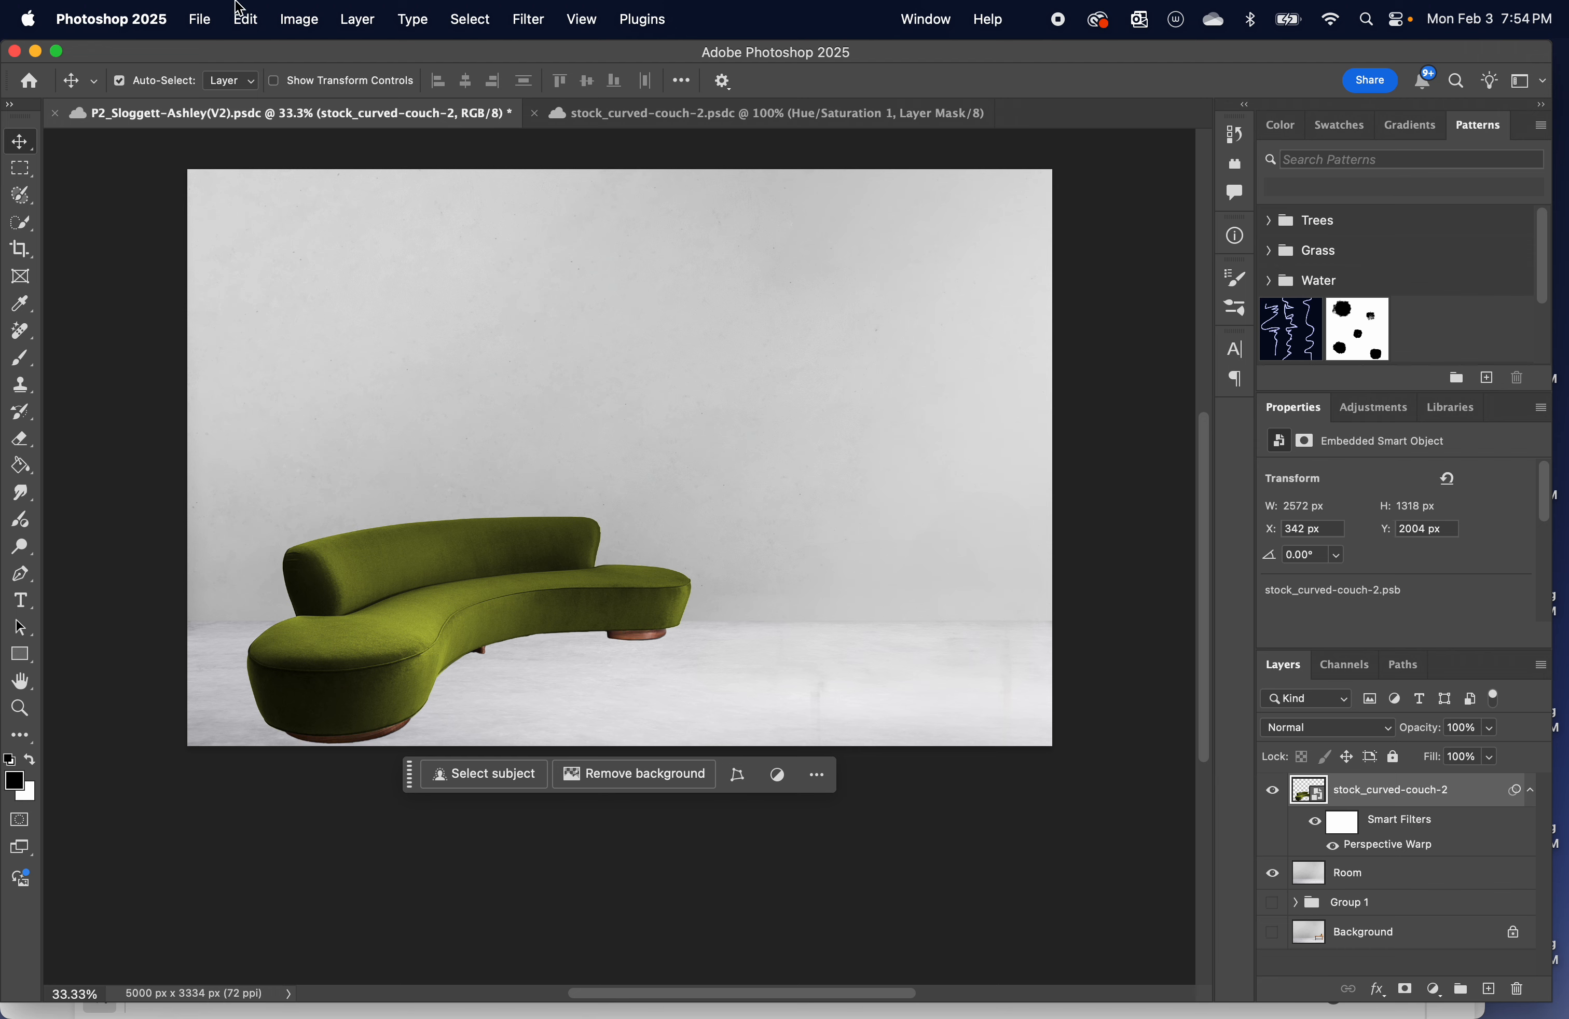
Try a Puppet Warp on the couch by pinning and shifting points on its backrest and seat, and undo it.
left_click(258, 22)
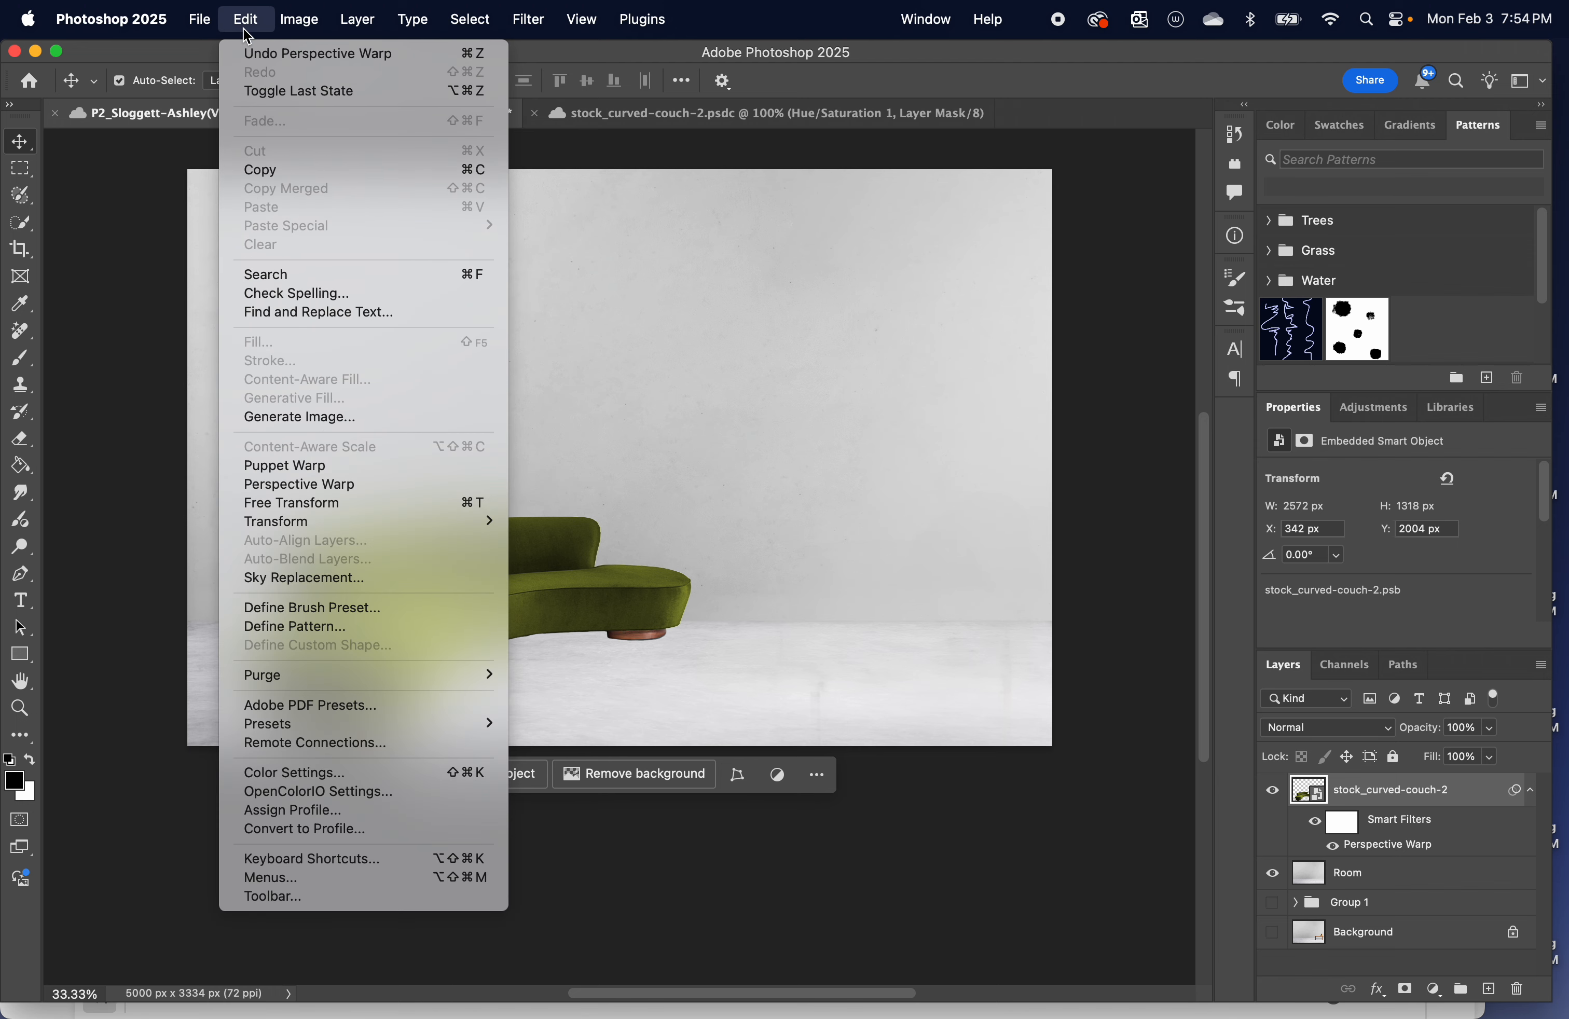
left_click(280, 467)
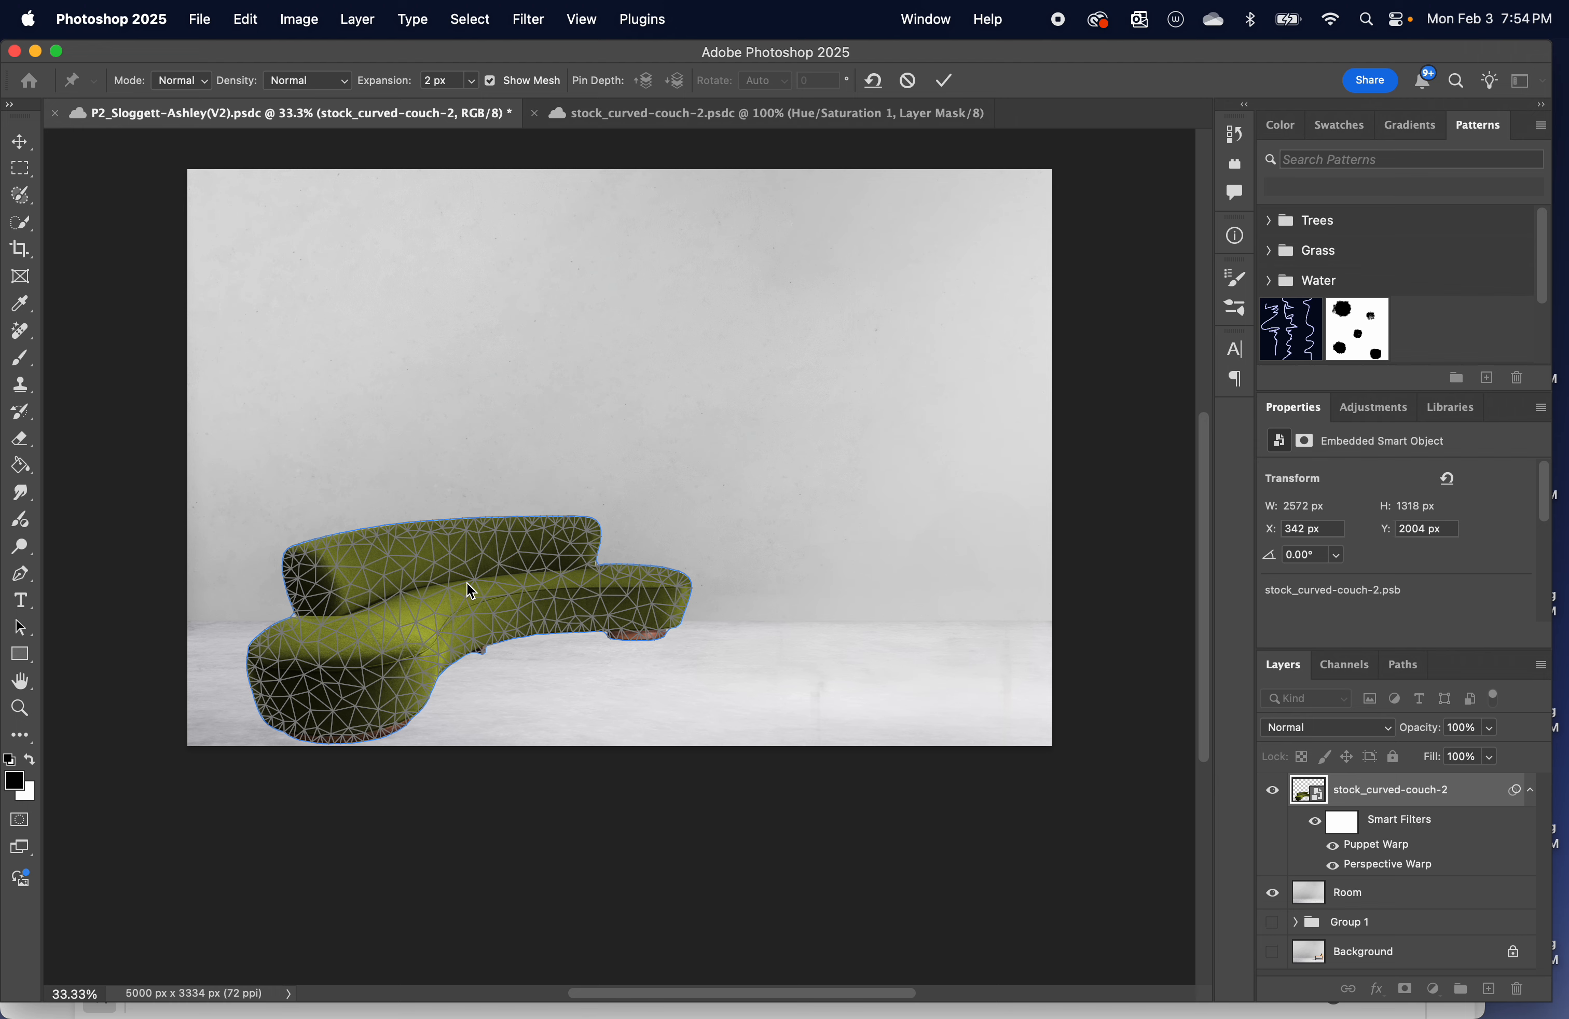
left_click_drag(339, 604, 335, 568)
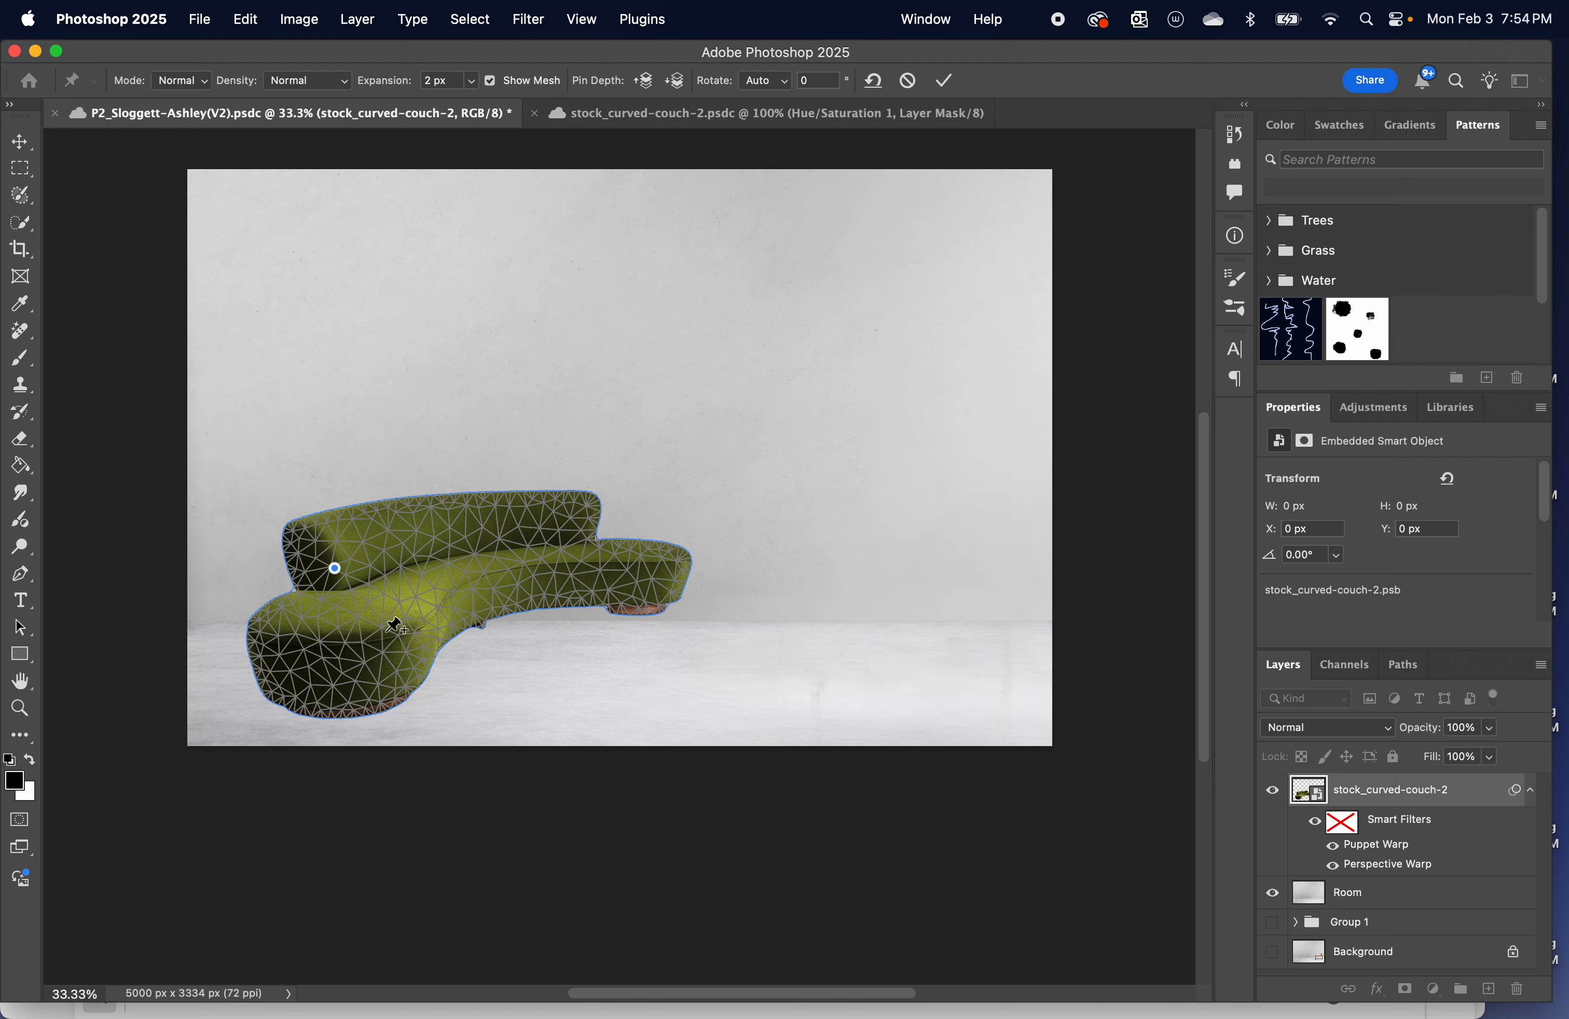
left_click_drag(334, 573, 329, 563)
left_click(481, 564)
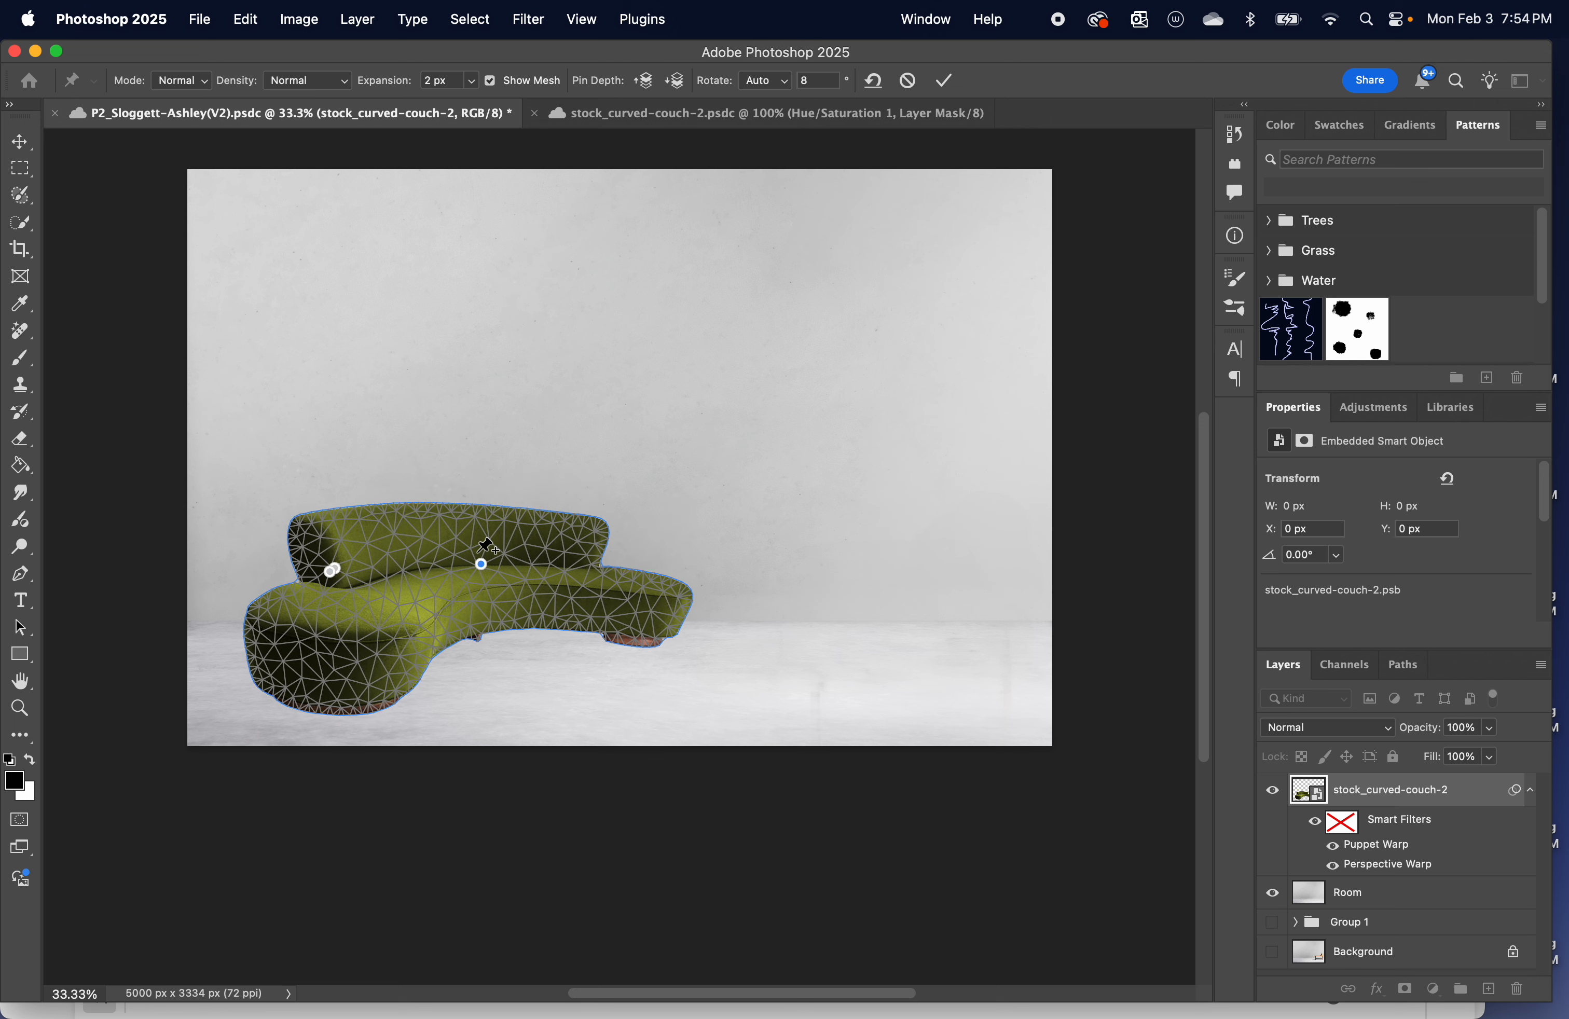
left_click(423, 535)
left_click_drag(424, 541, 487, 570)
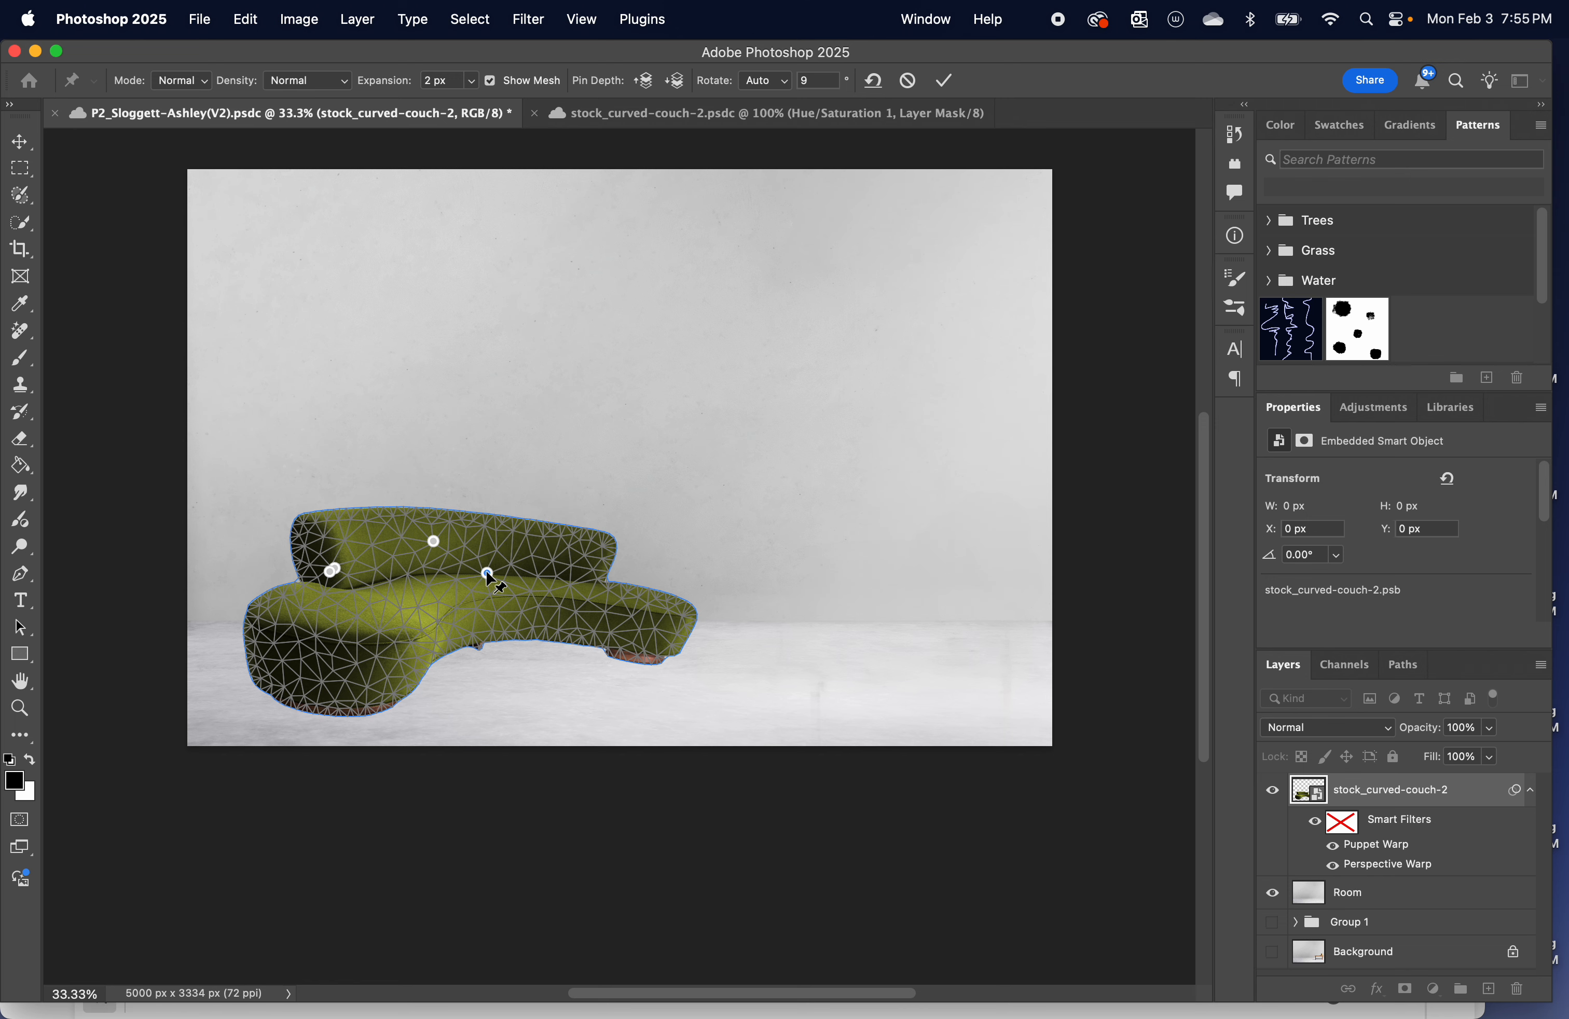
key("Return")
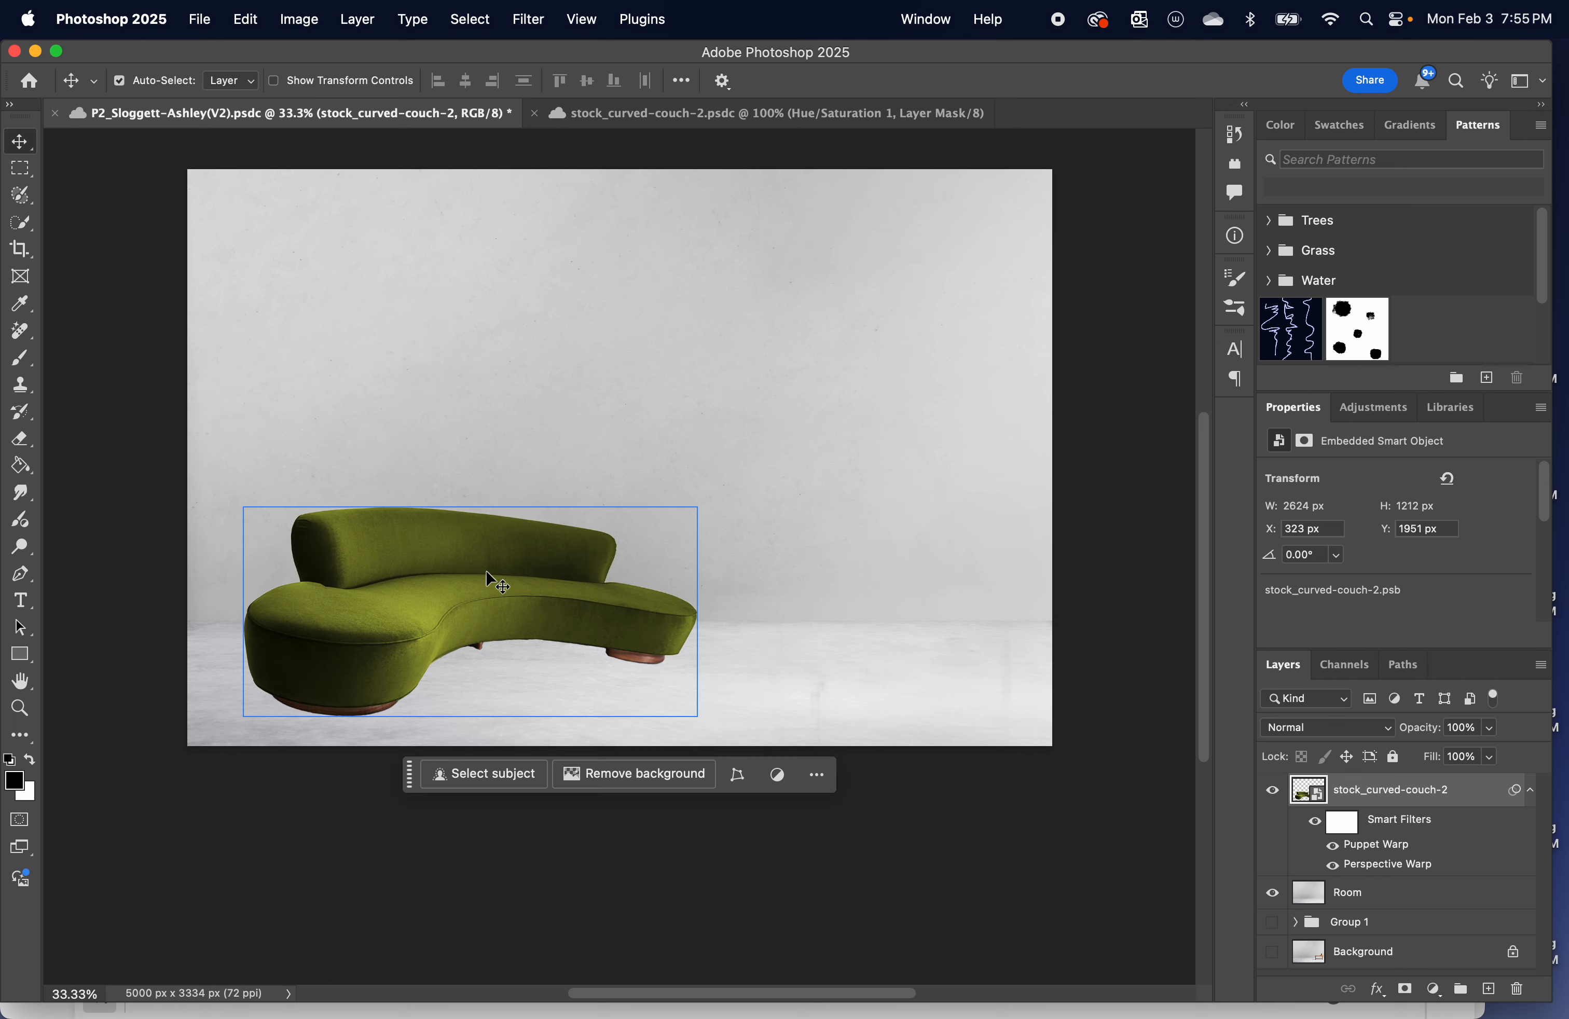
key("super+z")
Save the document and shift the couch slightly to the left, leaving no layer selected.
key("super+s")
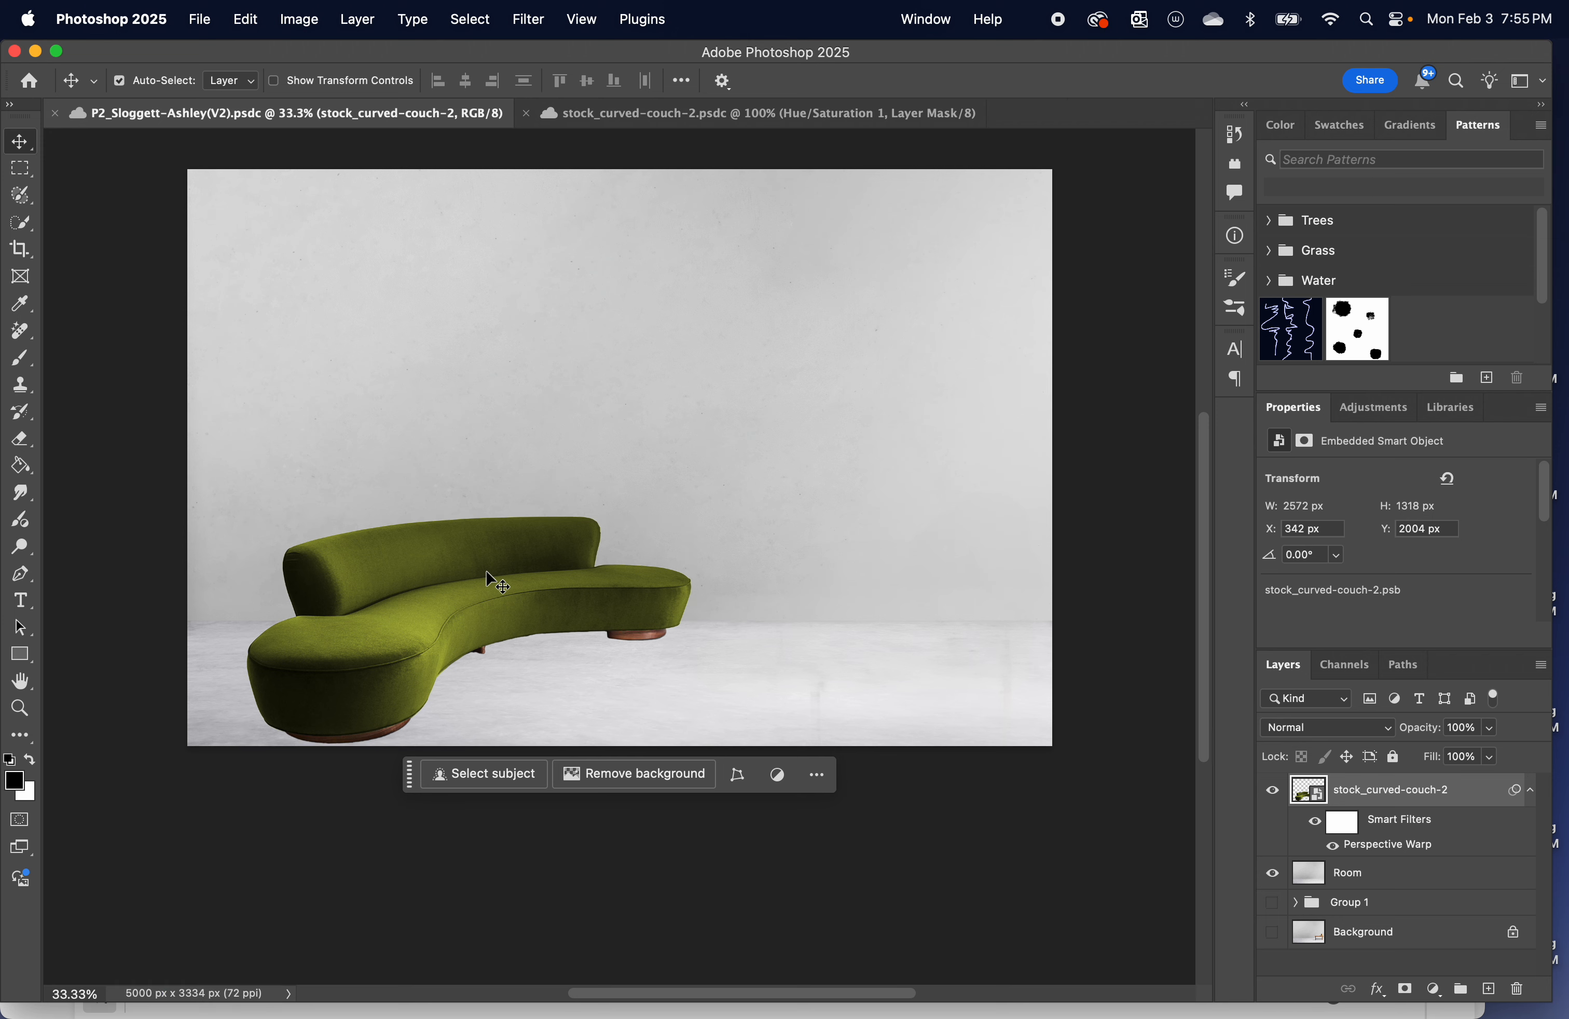
mouse_move(440, 623)
left_mouse_down()
mouse_move(410, 618)
mouse_move(431, 620)
left_mouse_up()
left_click(866, 881)
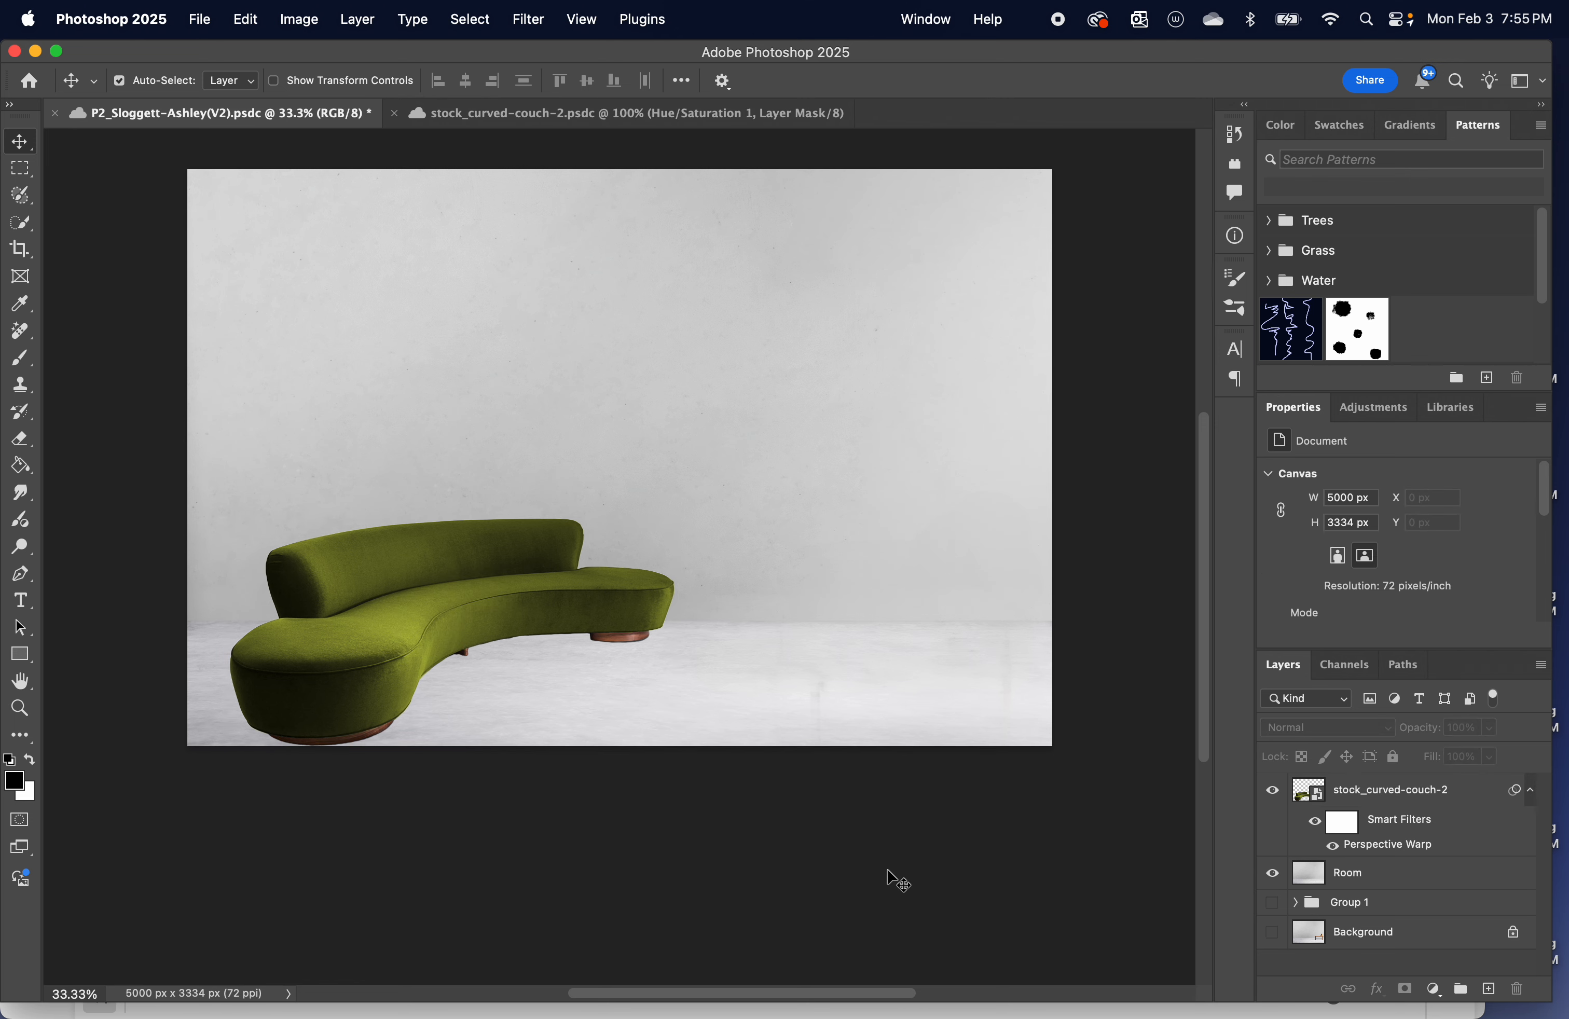
Select the Room layer and extend the crop frame at both sides and the bottom to 6259 x 3943 px.
left_click(1380, 887)
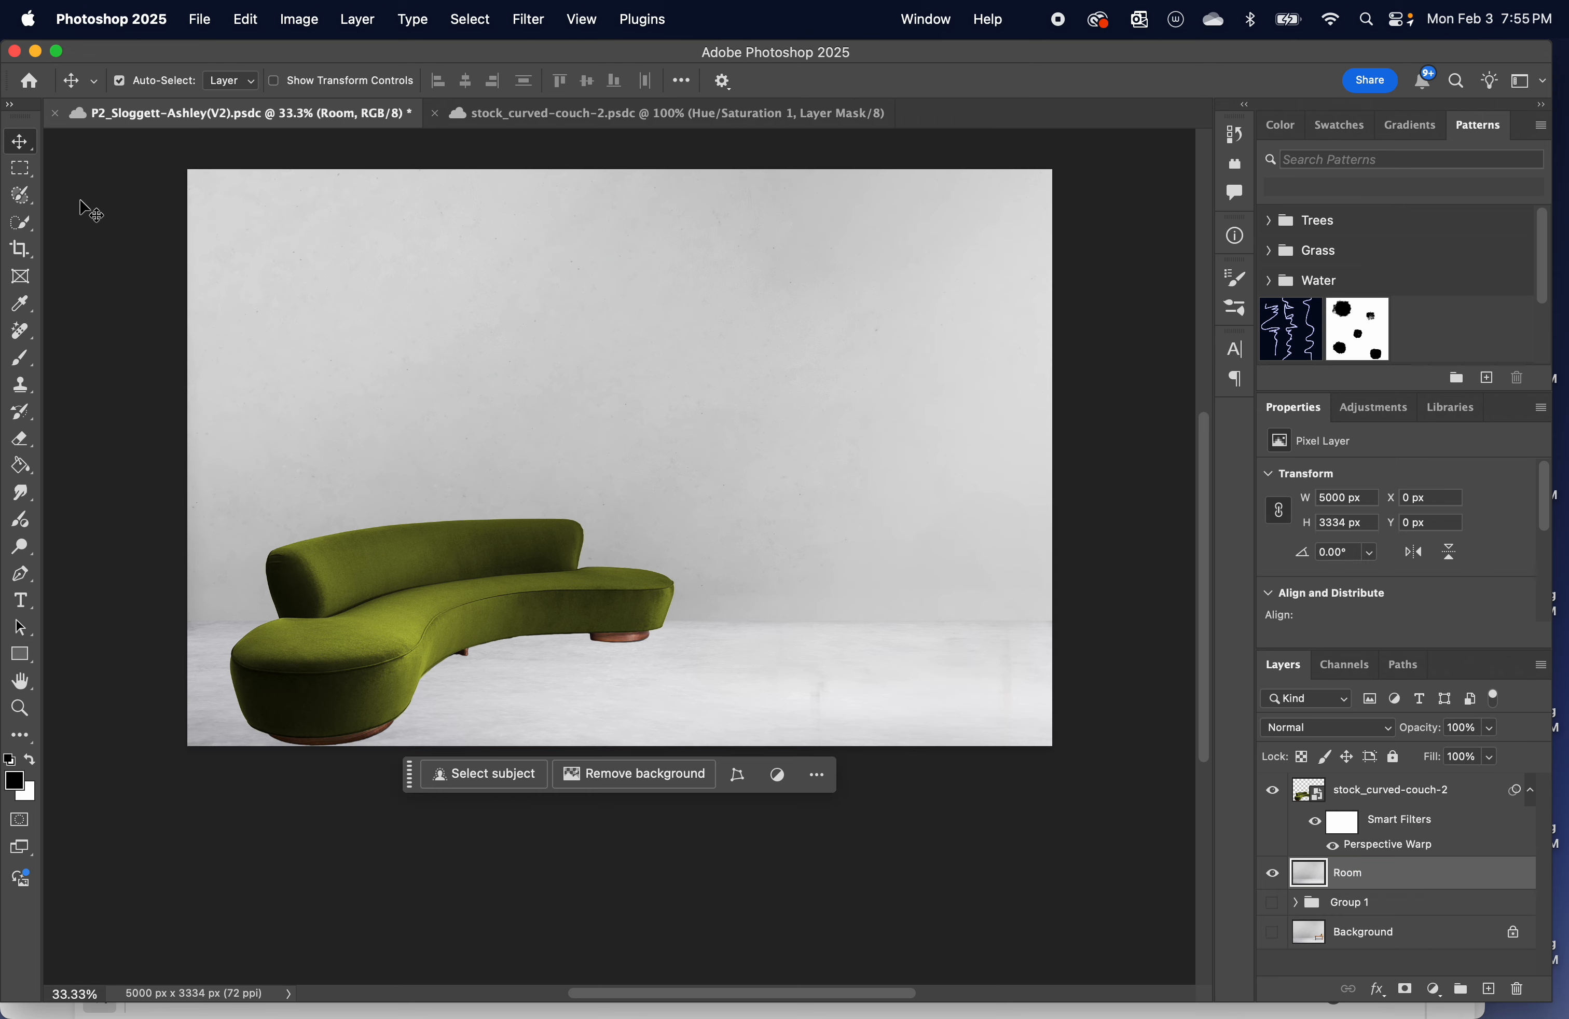
left_click(22, 250)
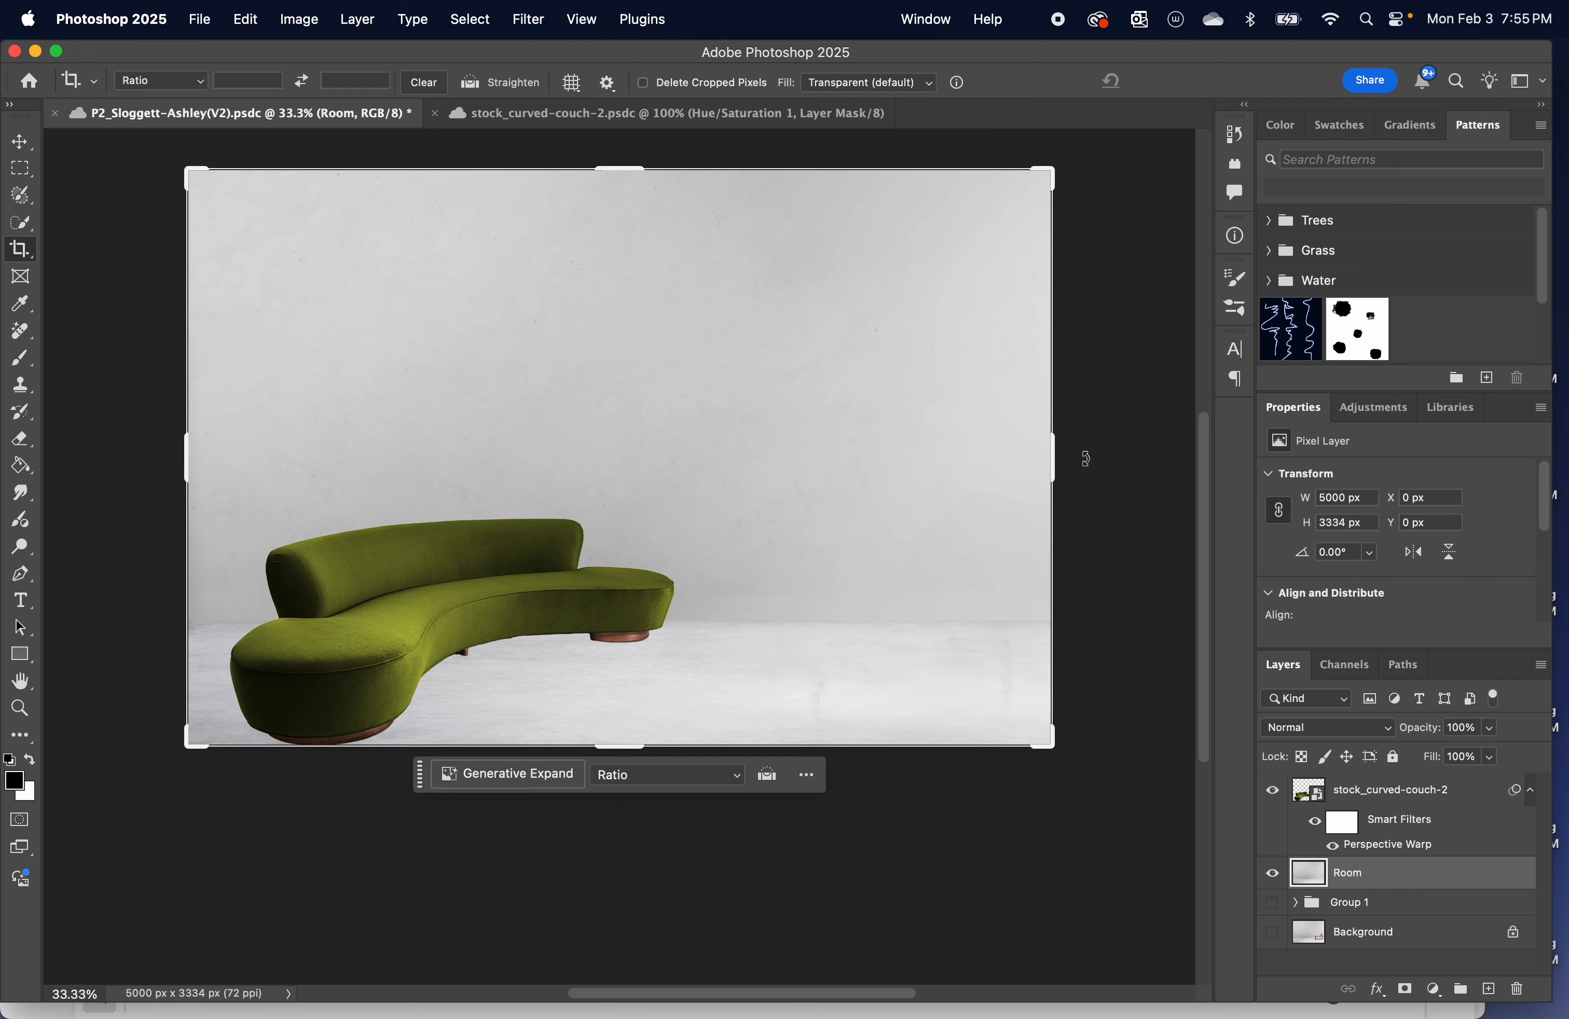
left_click_drag(1052, 455, 1103, 455)
left_click_drag(137, 450, 78, 448)
left_click_drag(622, 747, 634, 800)
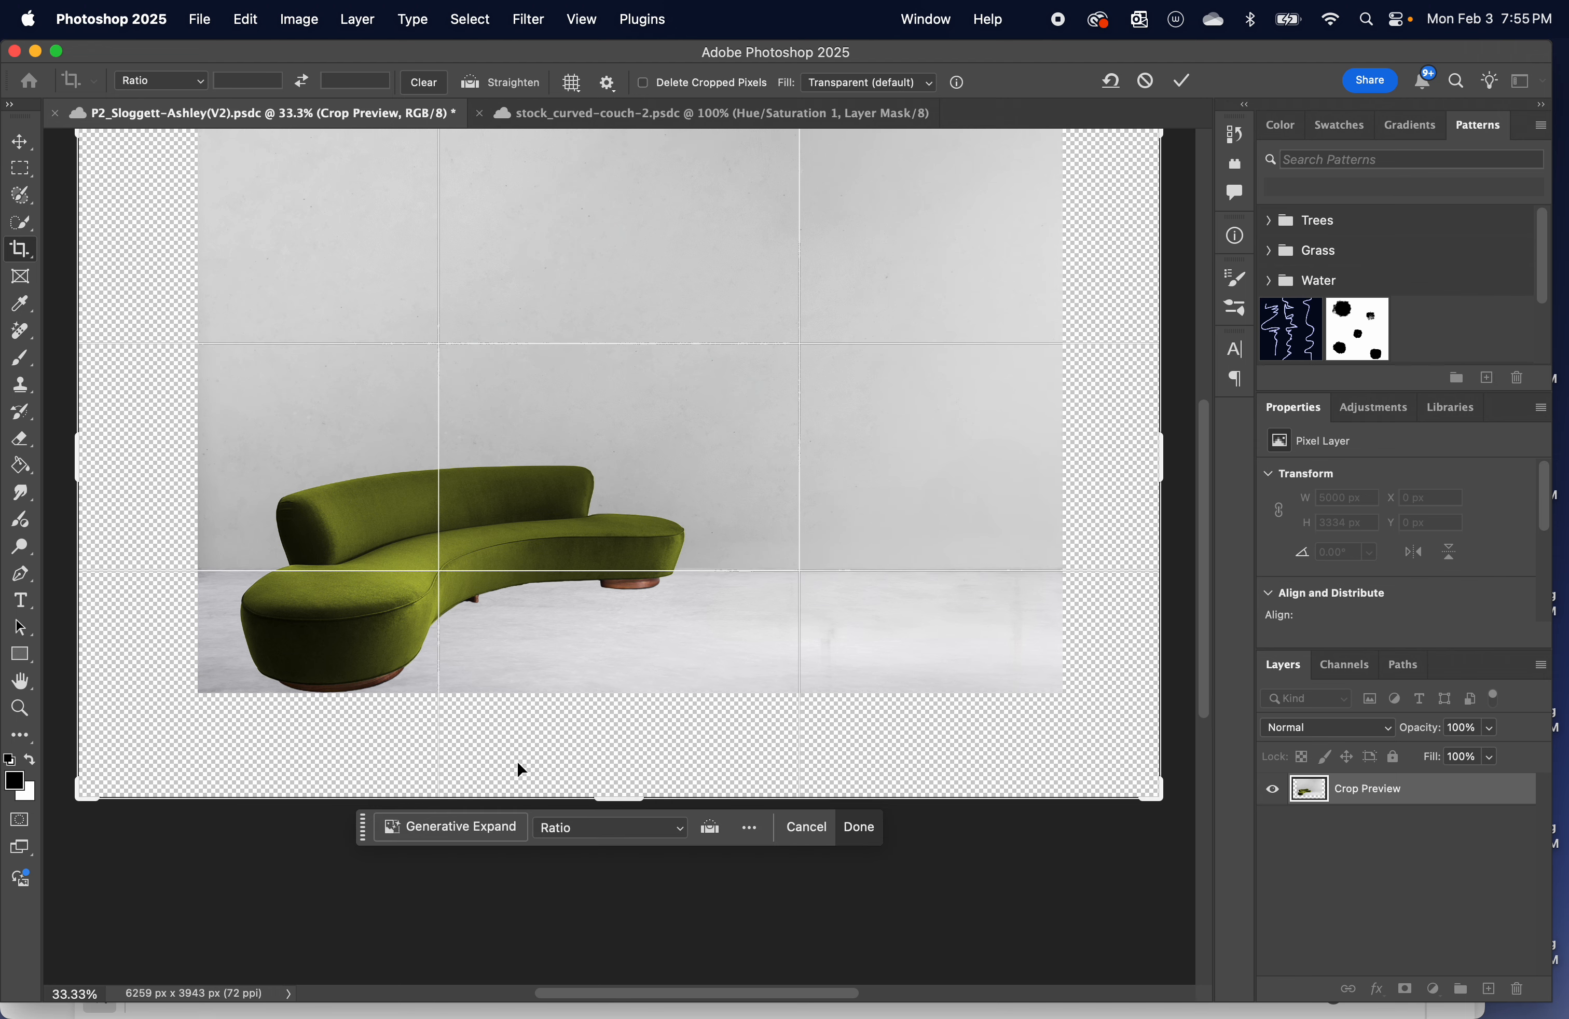
Fill the extended canvas area using Generative Expand without a prompt, and switch to the third variation.
left_click(473, 829)
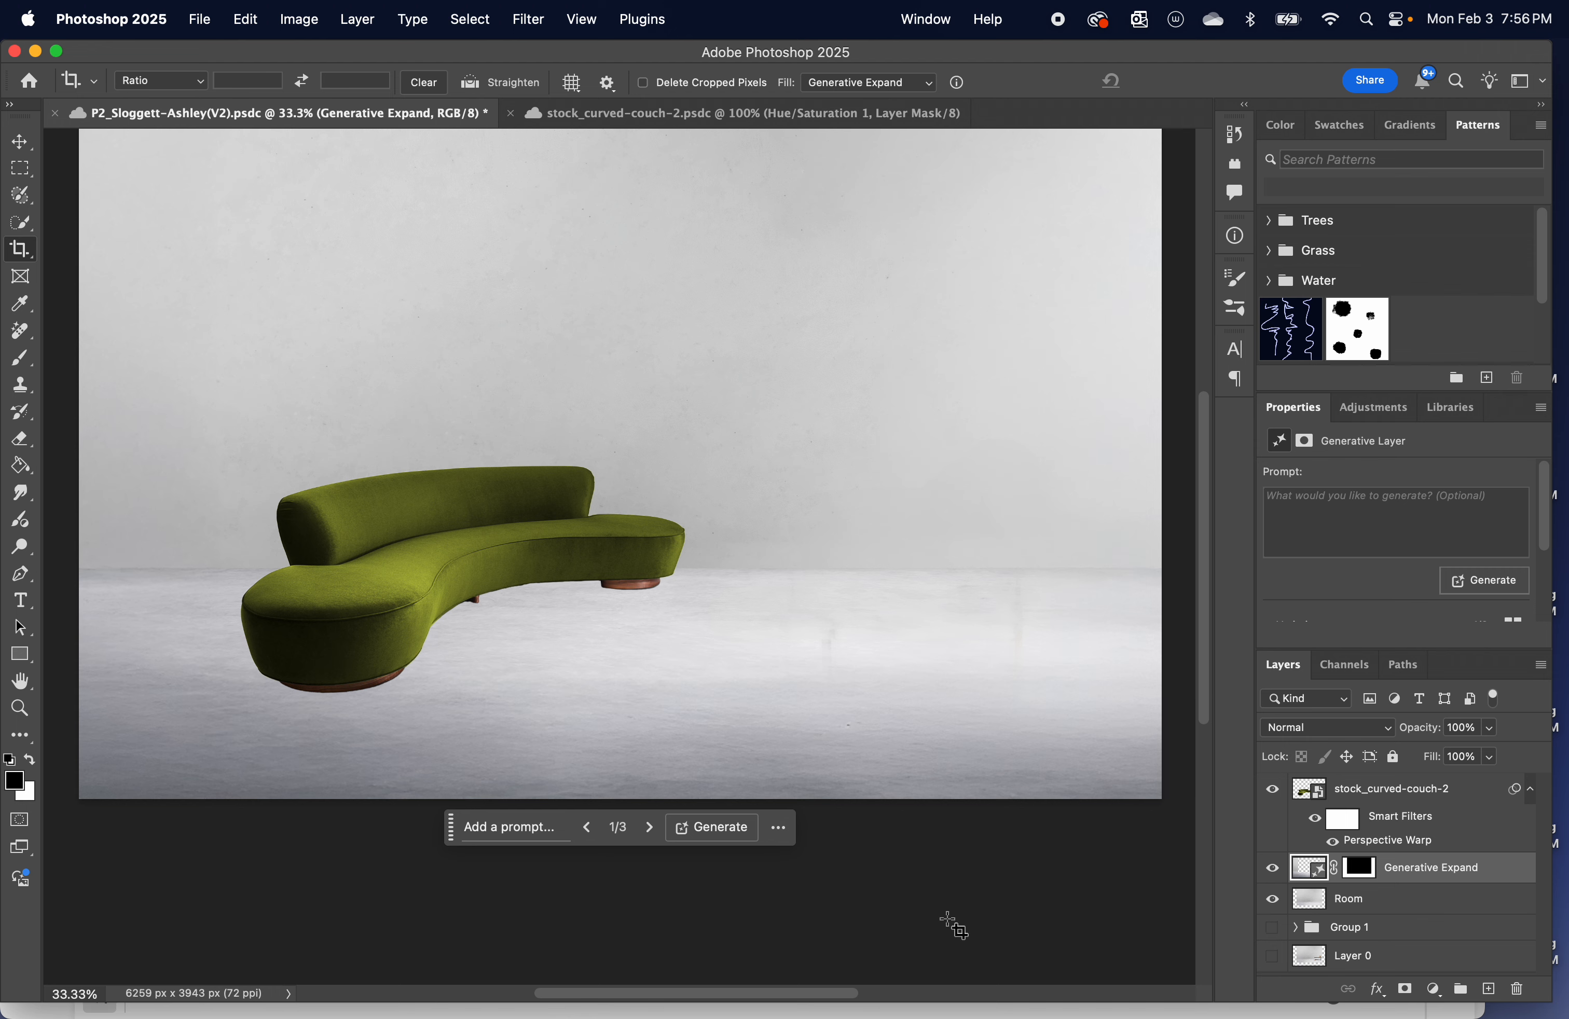
left_click(653, 825)
left_click(652, 824)
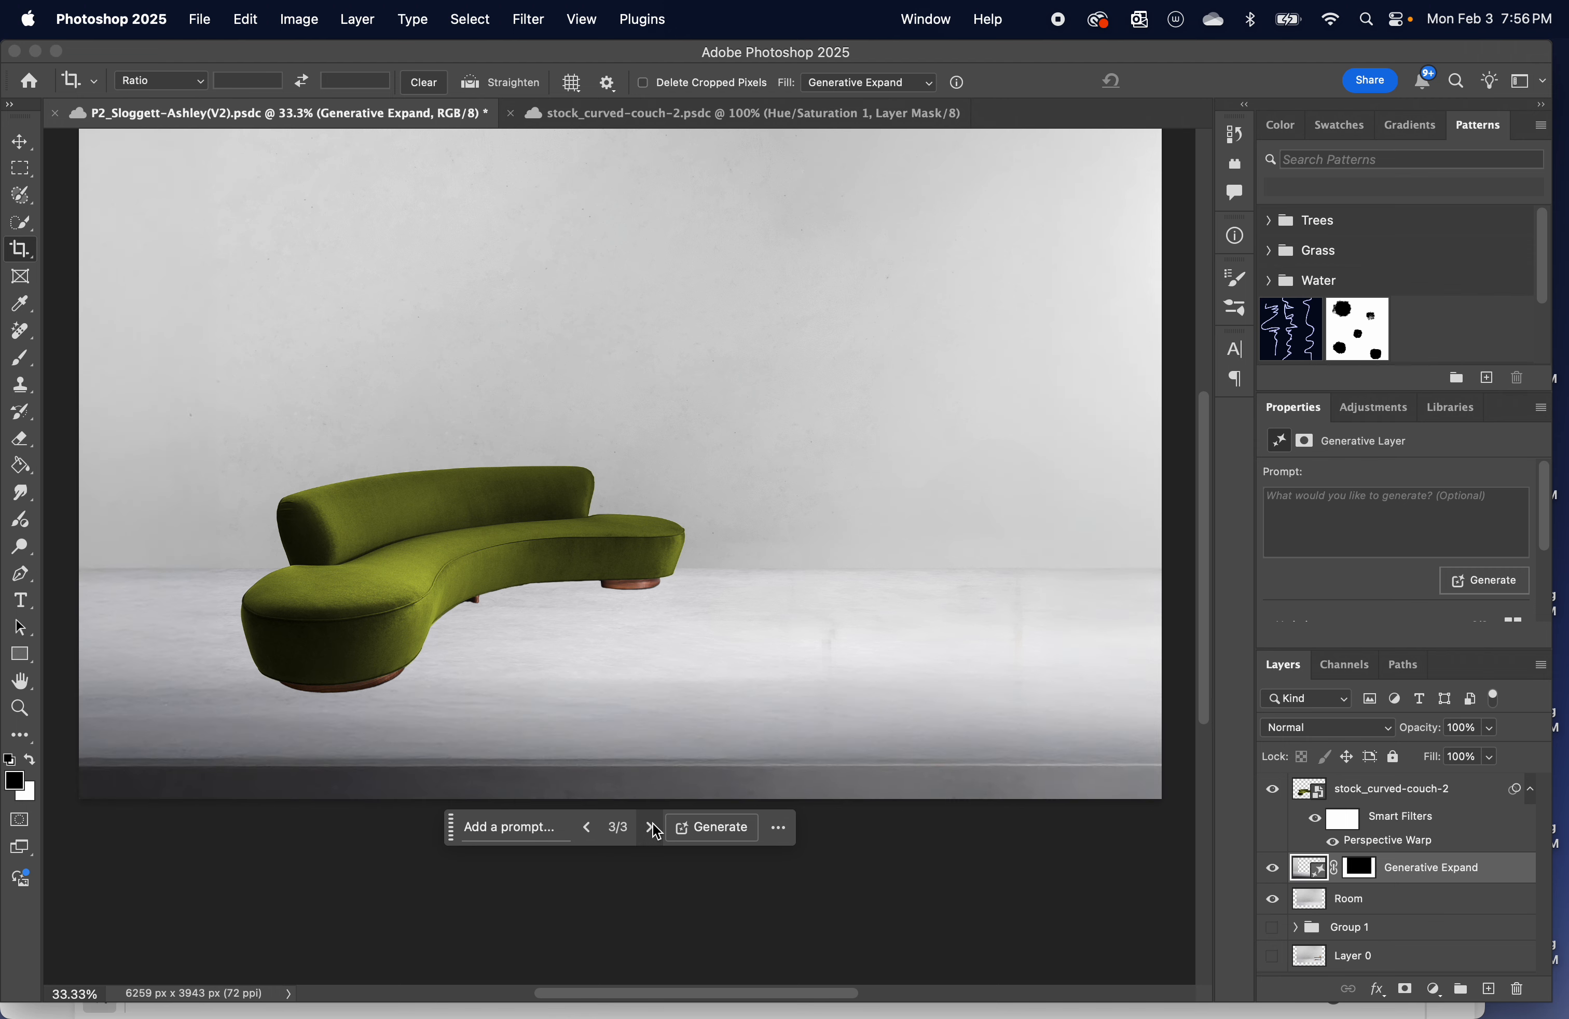
Switch the Generative Expand fill to its first variation and merge that layer with the Room layer.
left_click(589, 827)
left_click(589, 827)
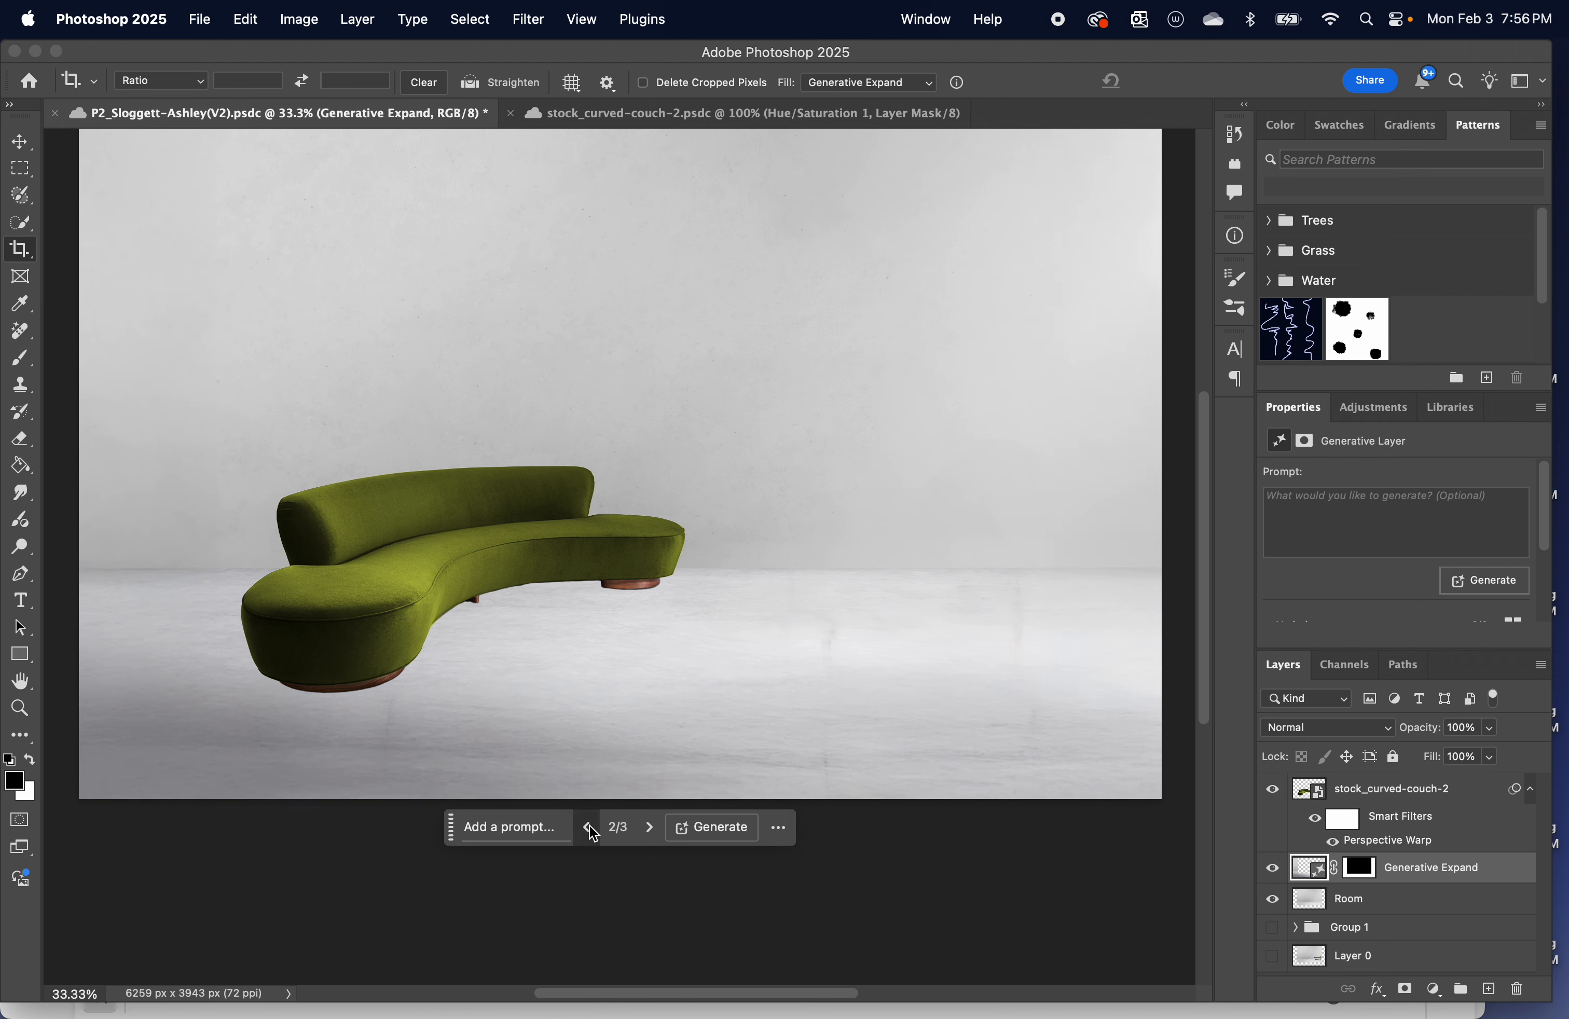
left_click(22, 147)
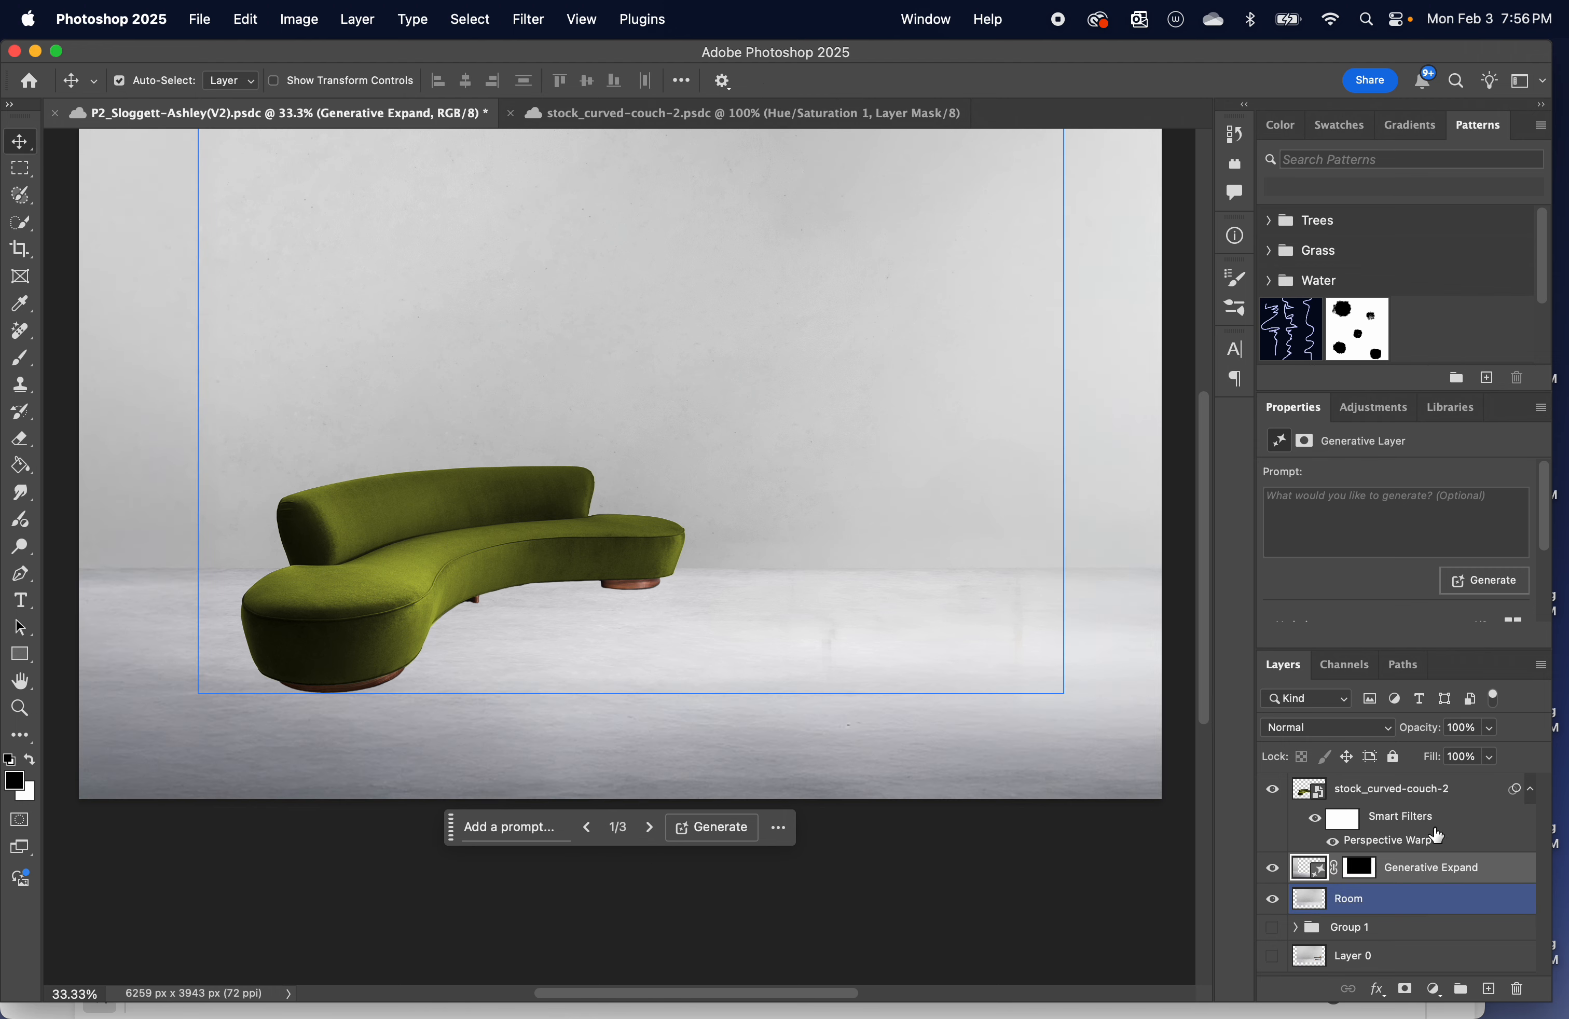
left_click(1436, 907)
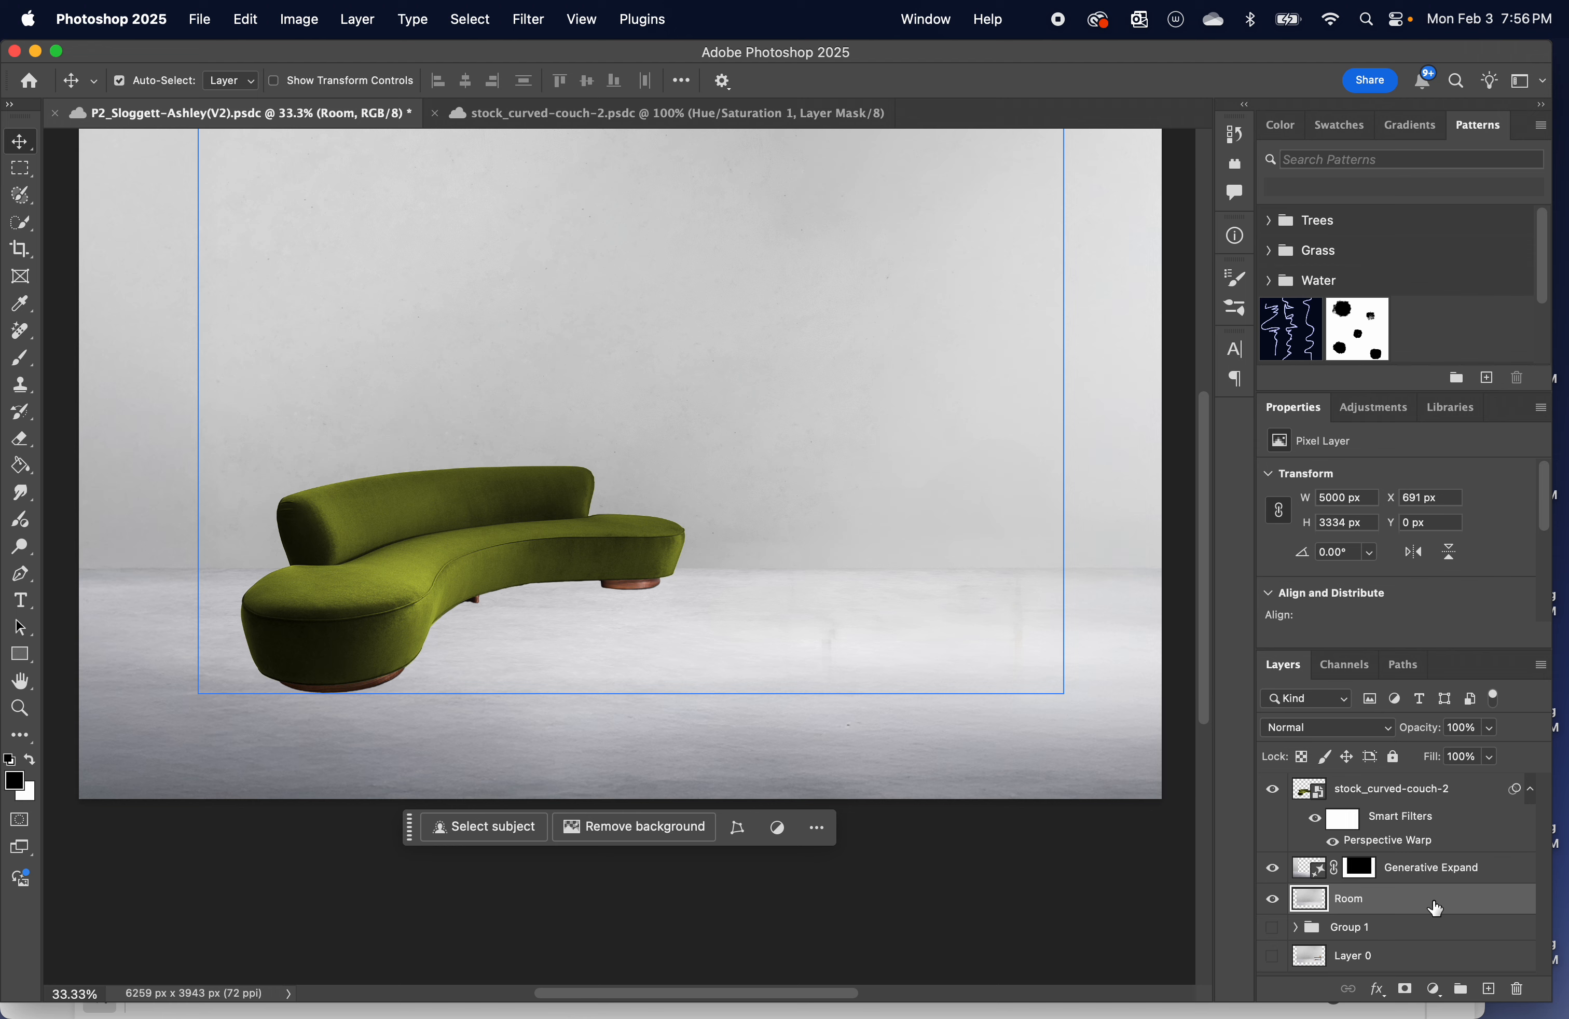
left_click(1461, 871)
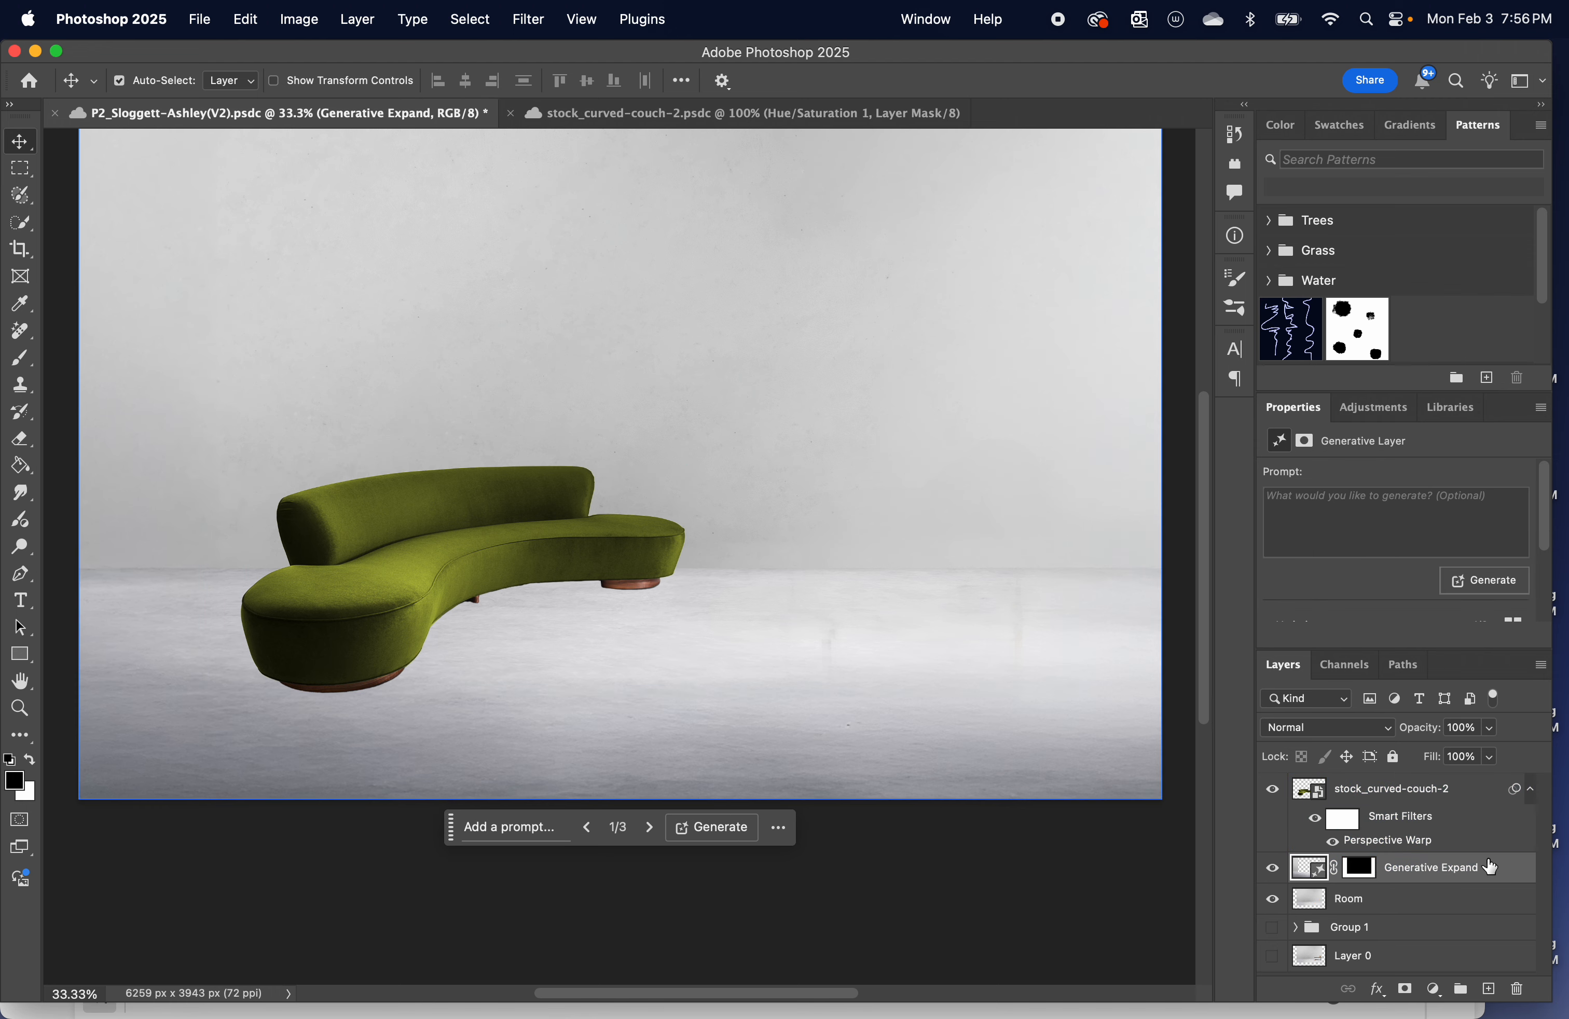
left_click(1468, 898)
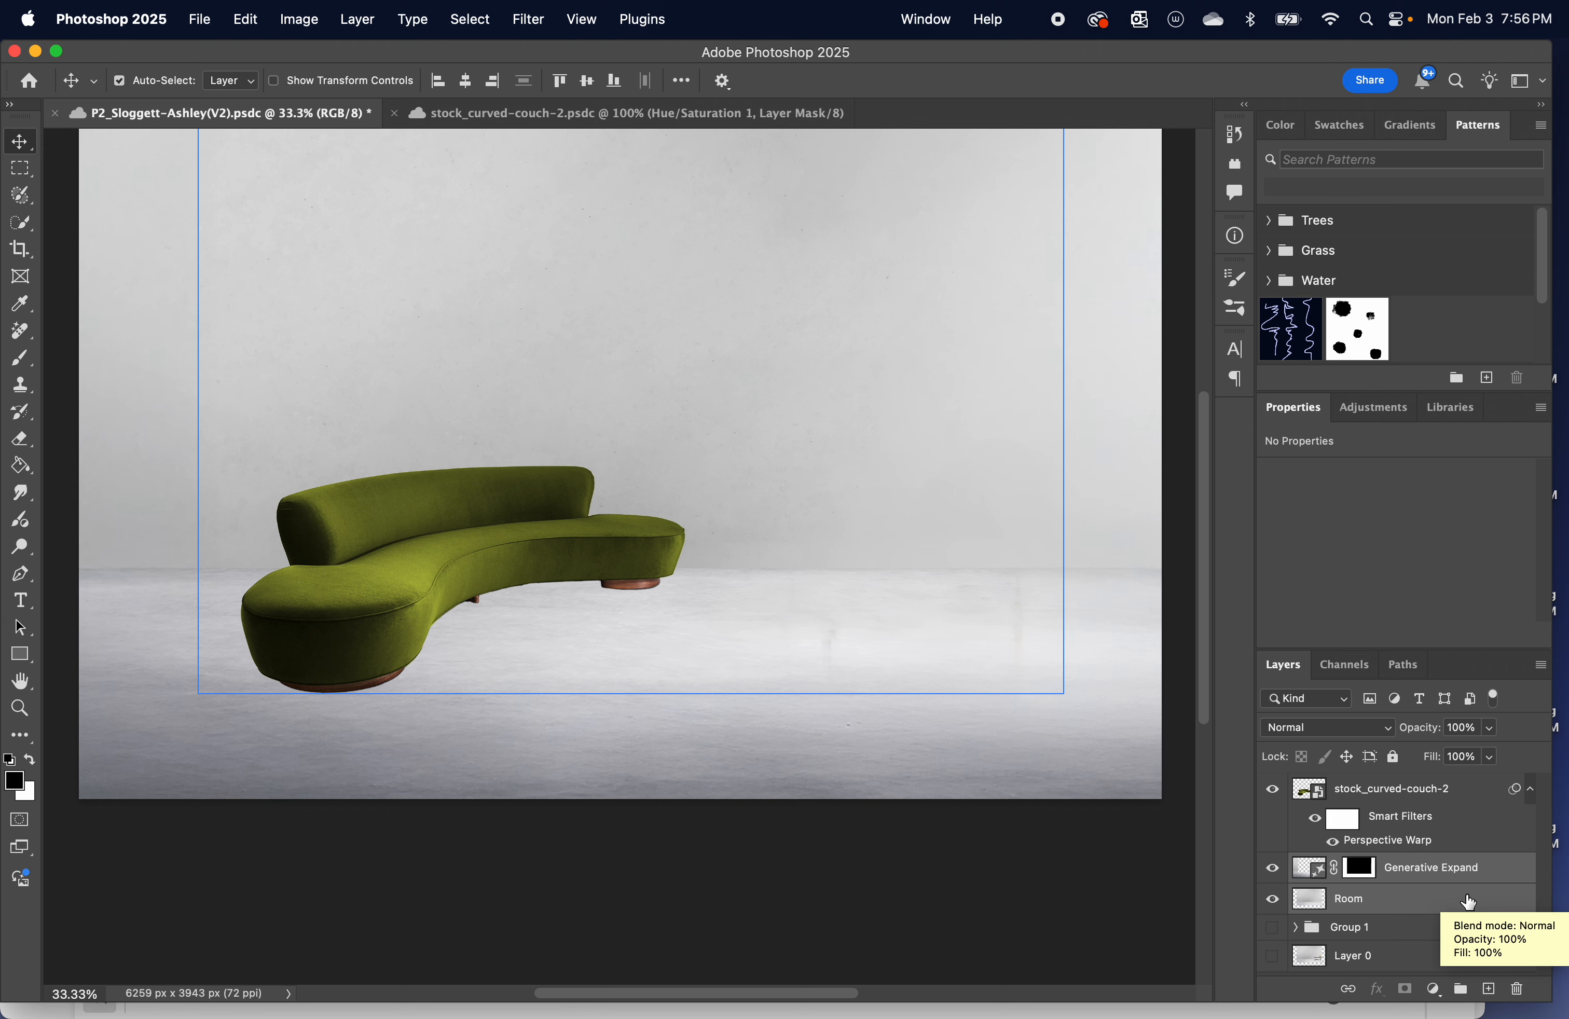
key("super")
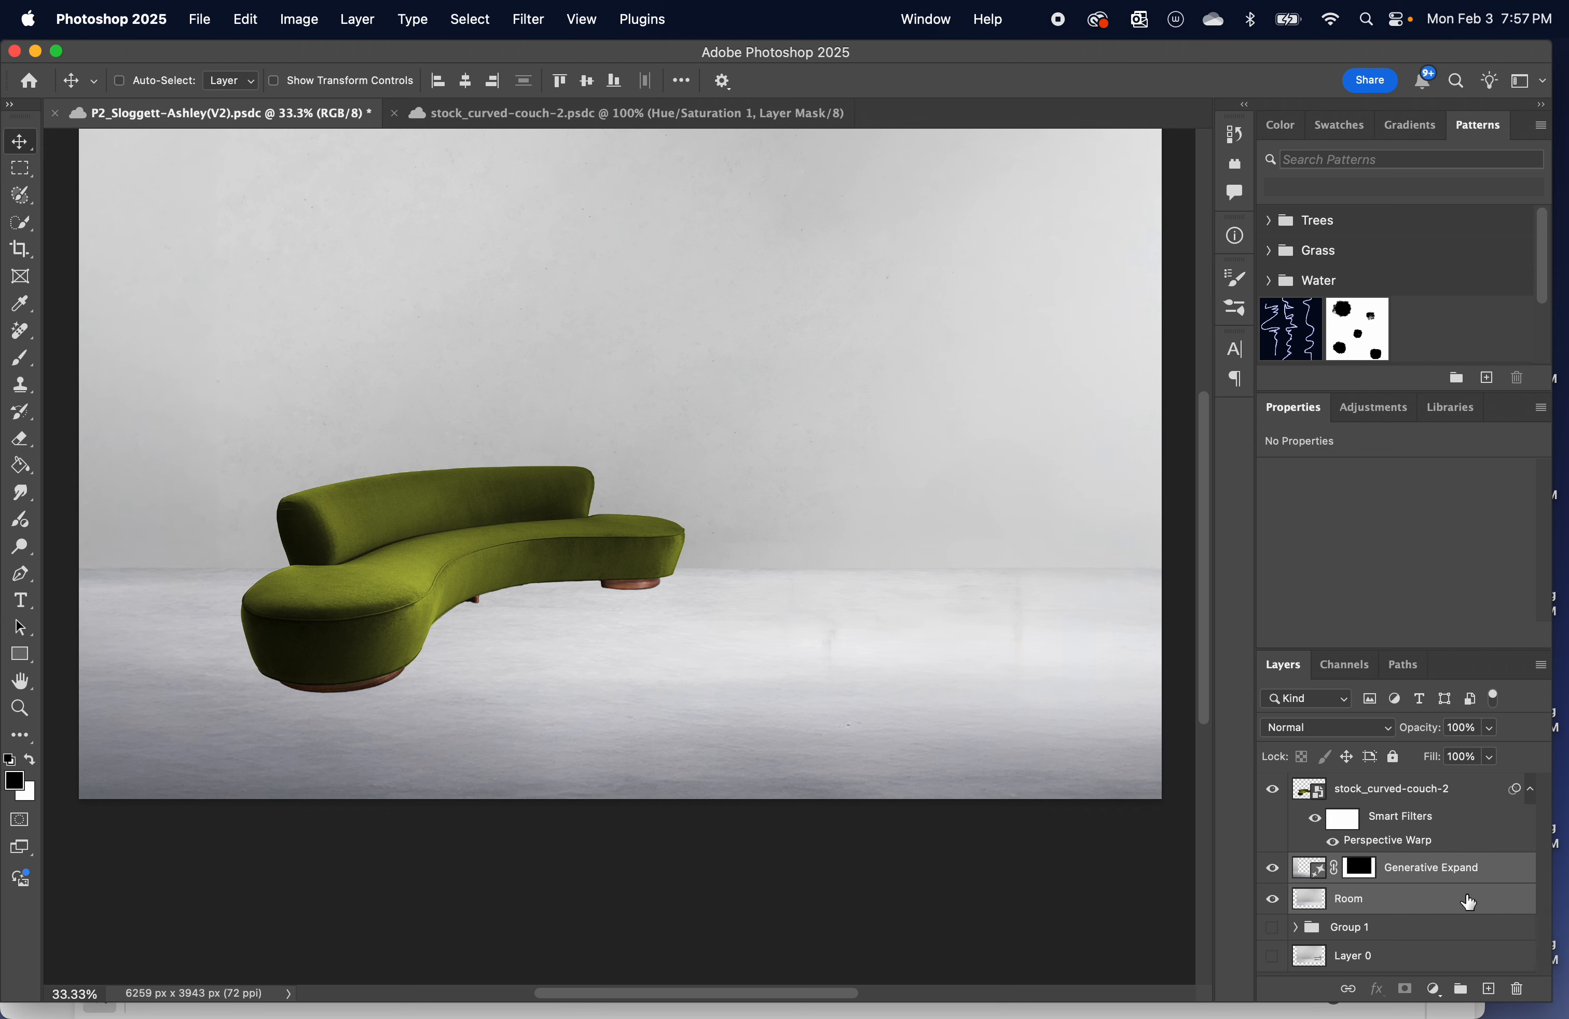
key("super+e")
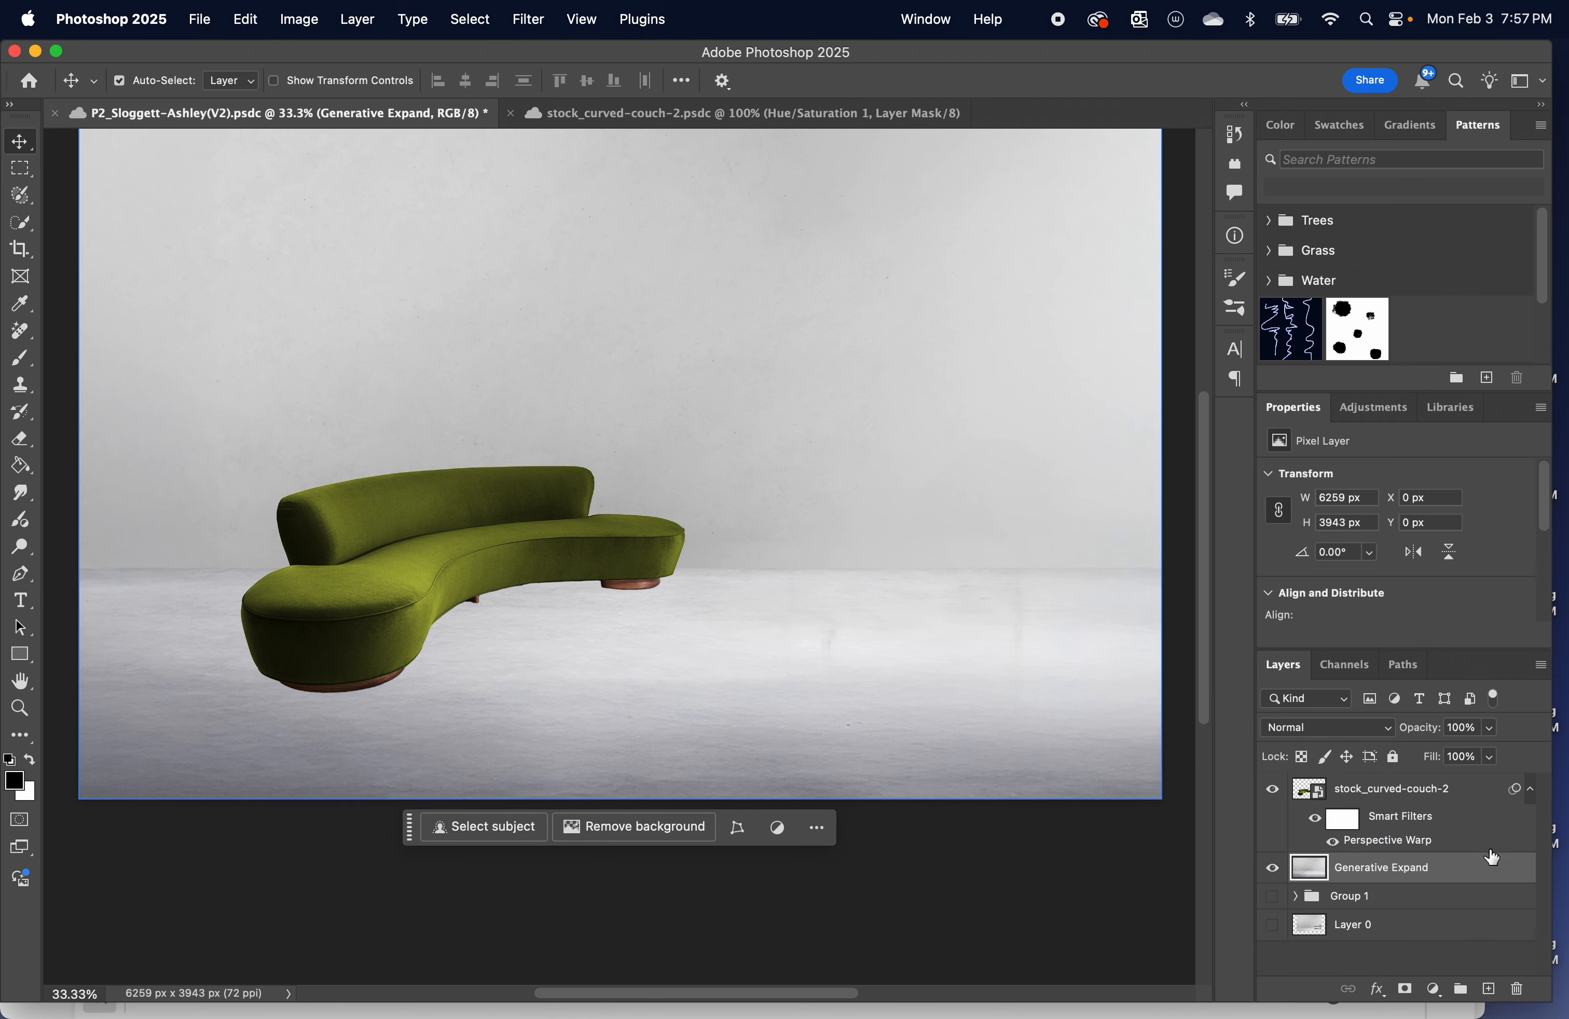
Move the green couch down and to the left in the room, to X 558 px and Y 2180 px.
left_click(1482, 789)
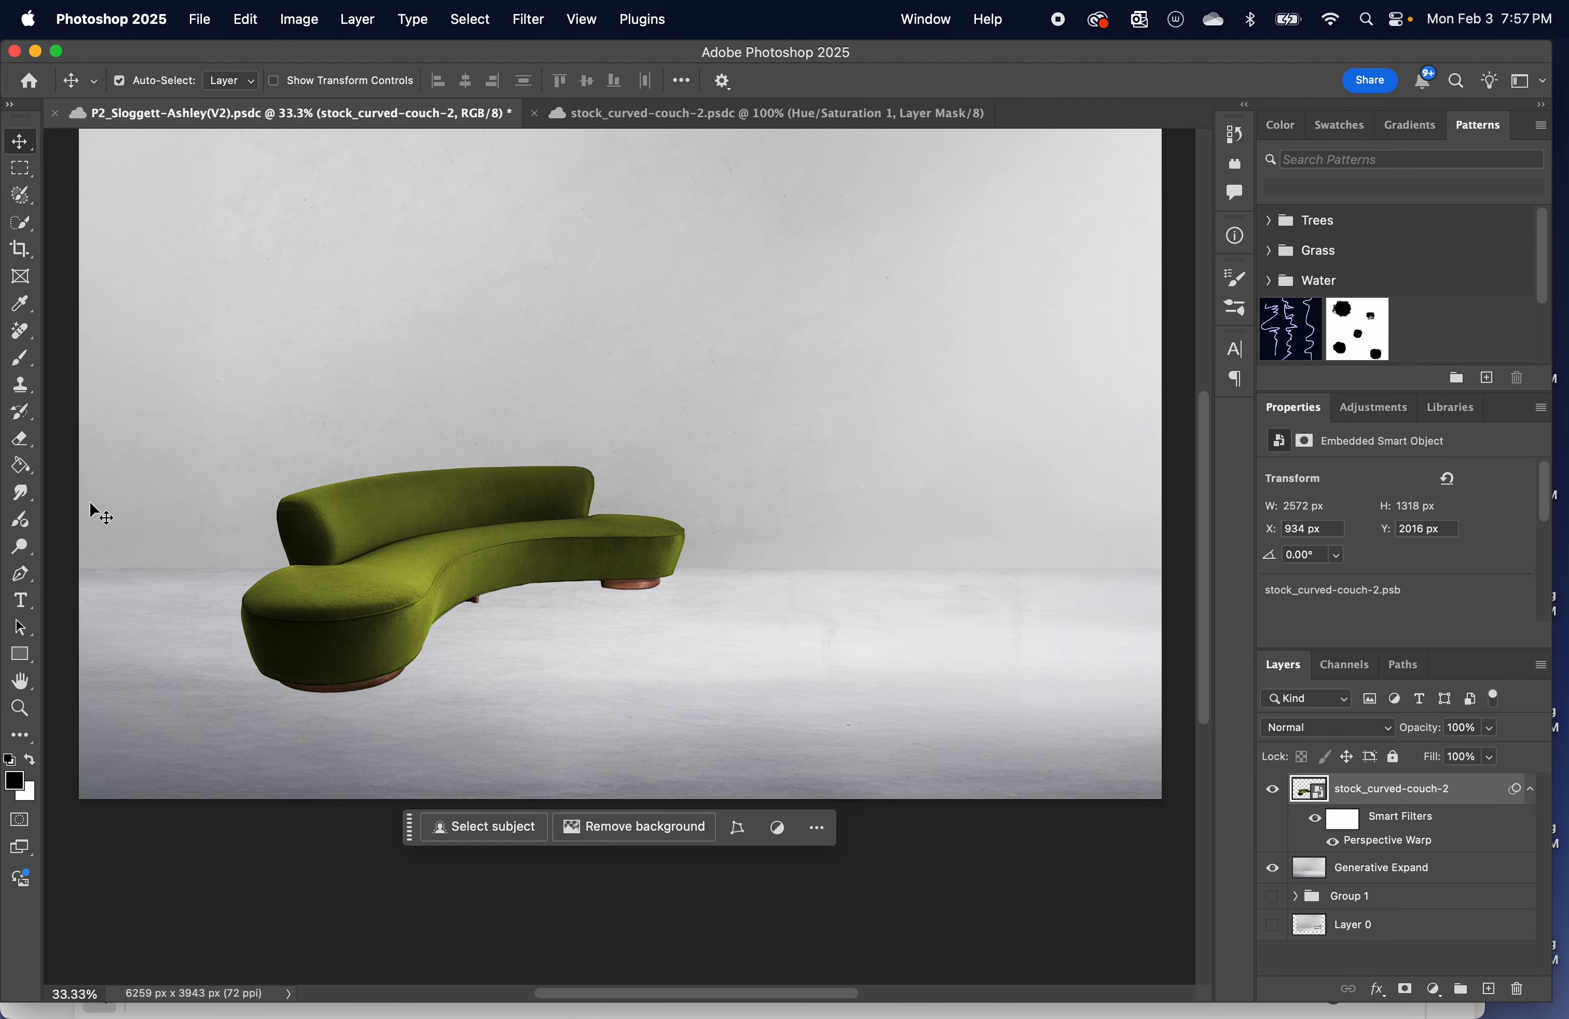
left_click_drag(371, 606, 318, 638)
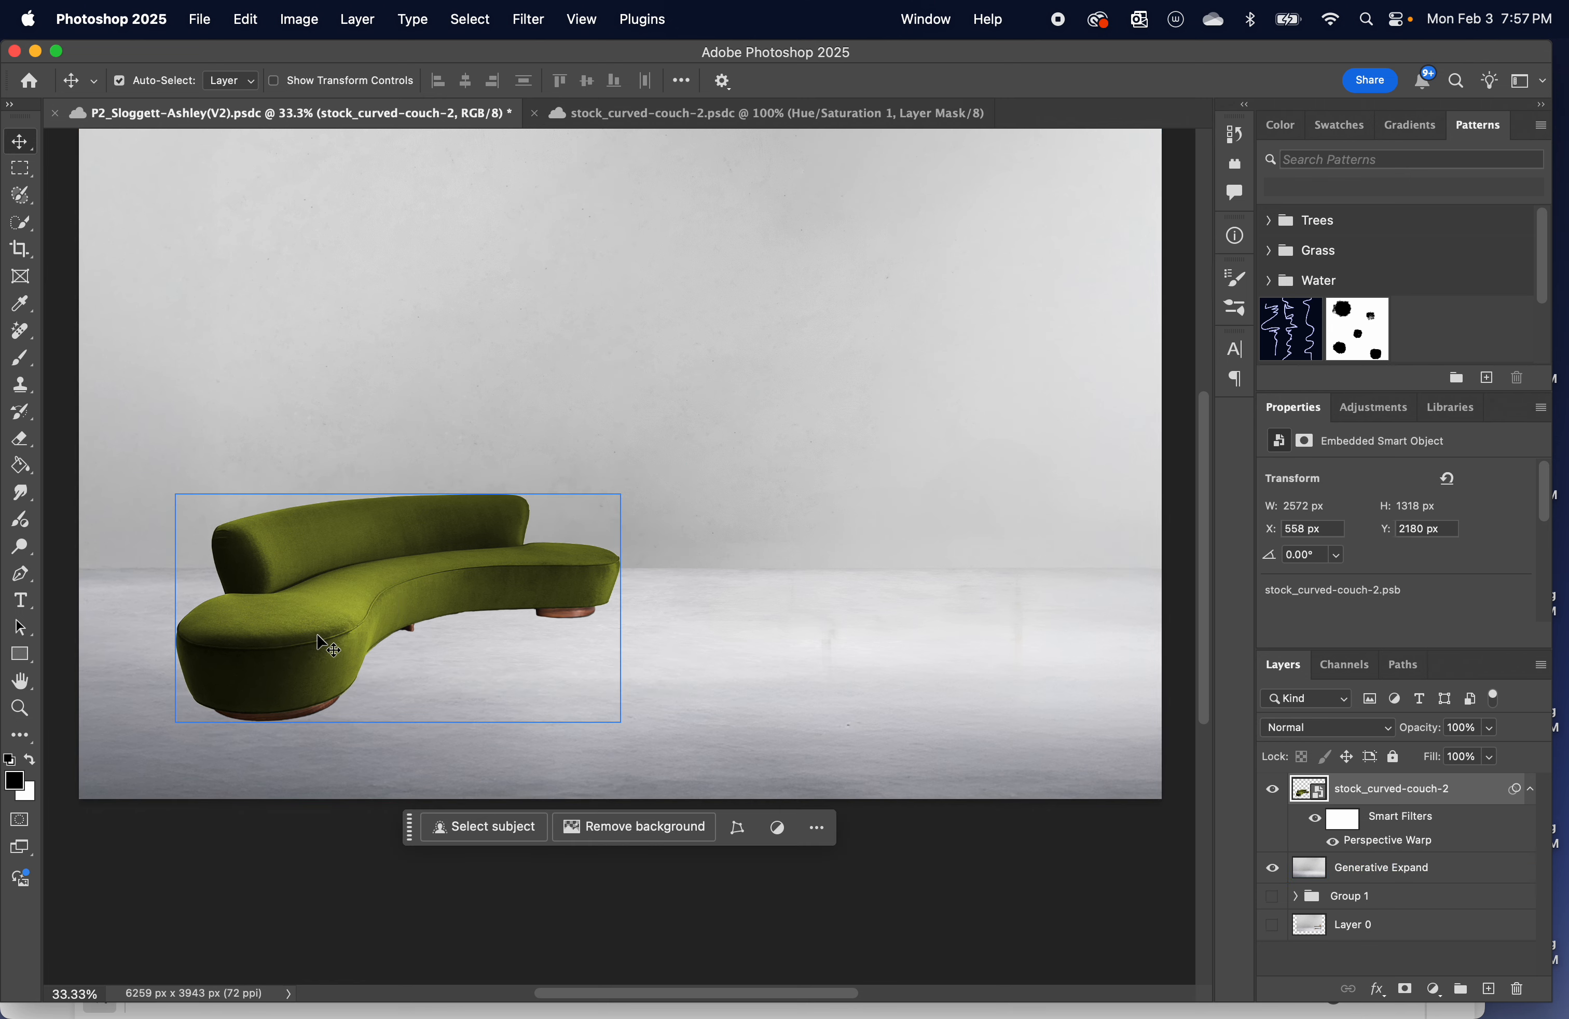
left_click(716, 191)
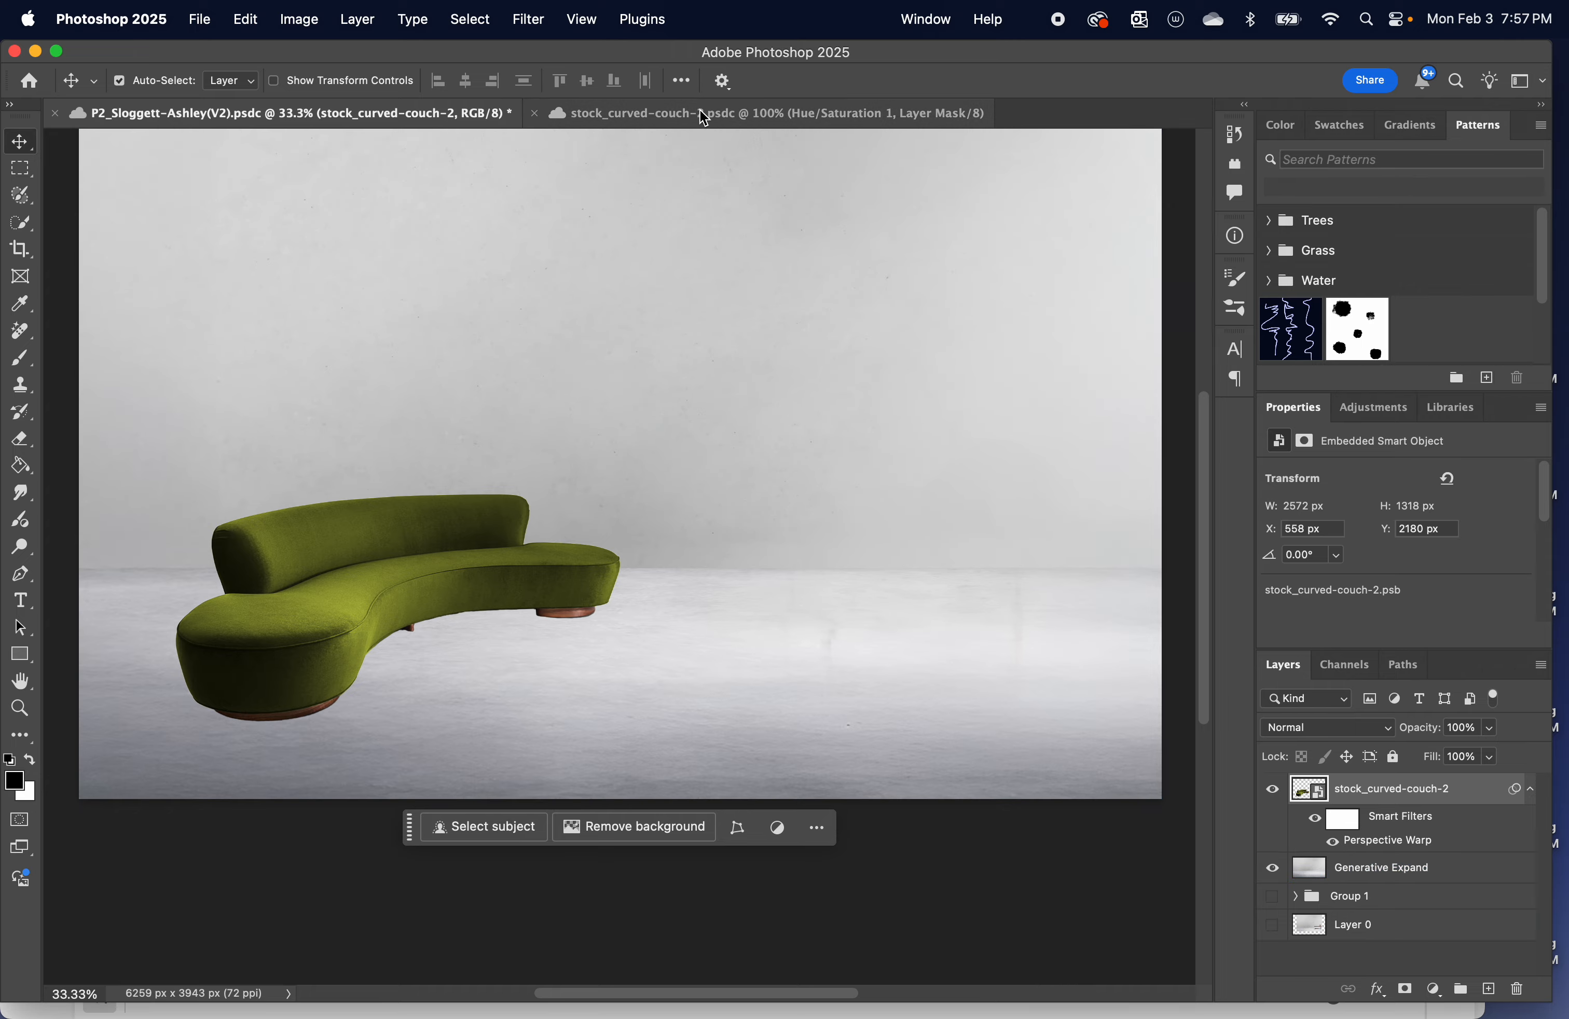
Check the W25 Stock library in Creative Cloud, return to Photoshop and close the stock_curved-couch-2 document.
key("ctrl+Up")
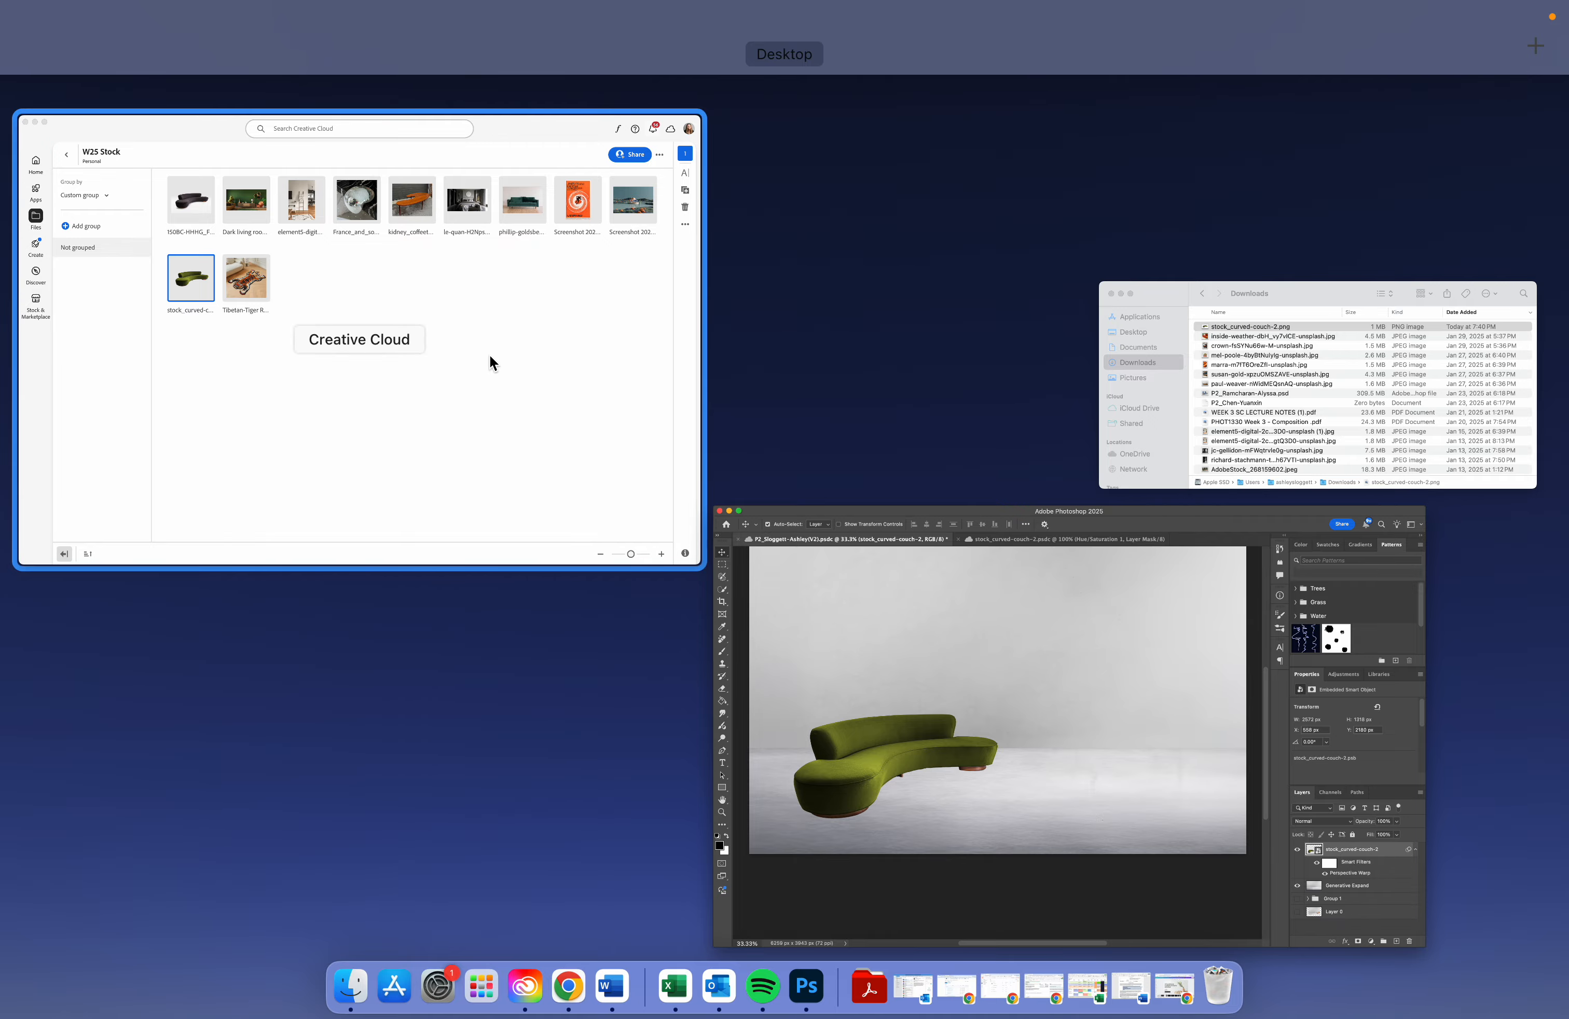
left_click(490, 358)
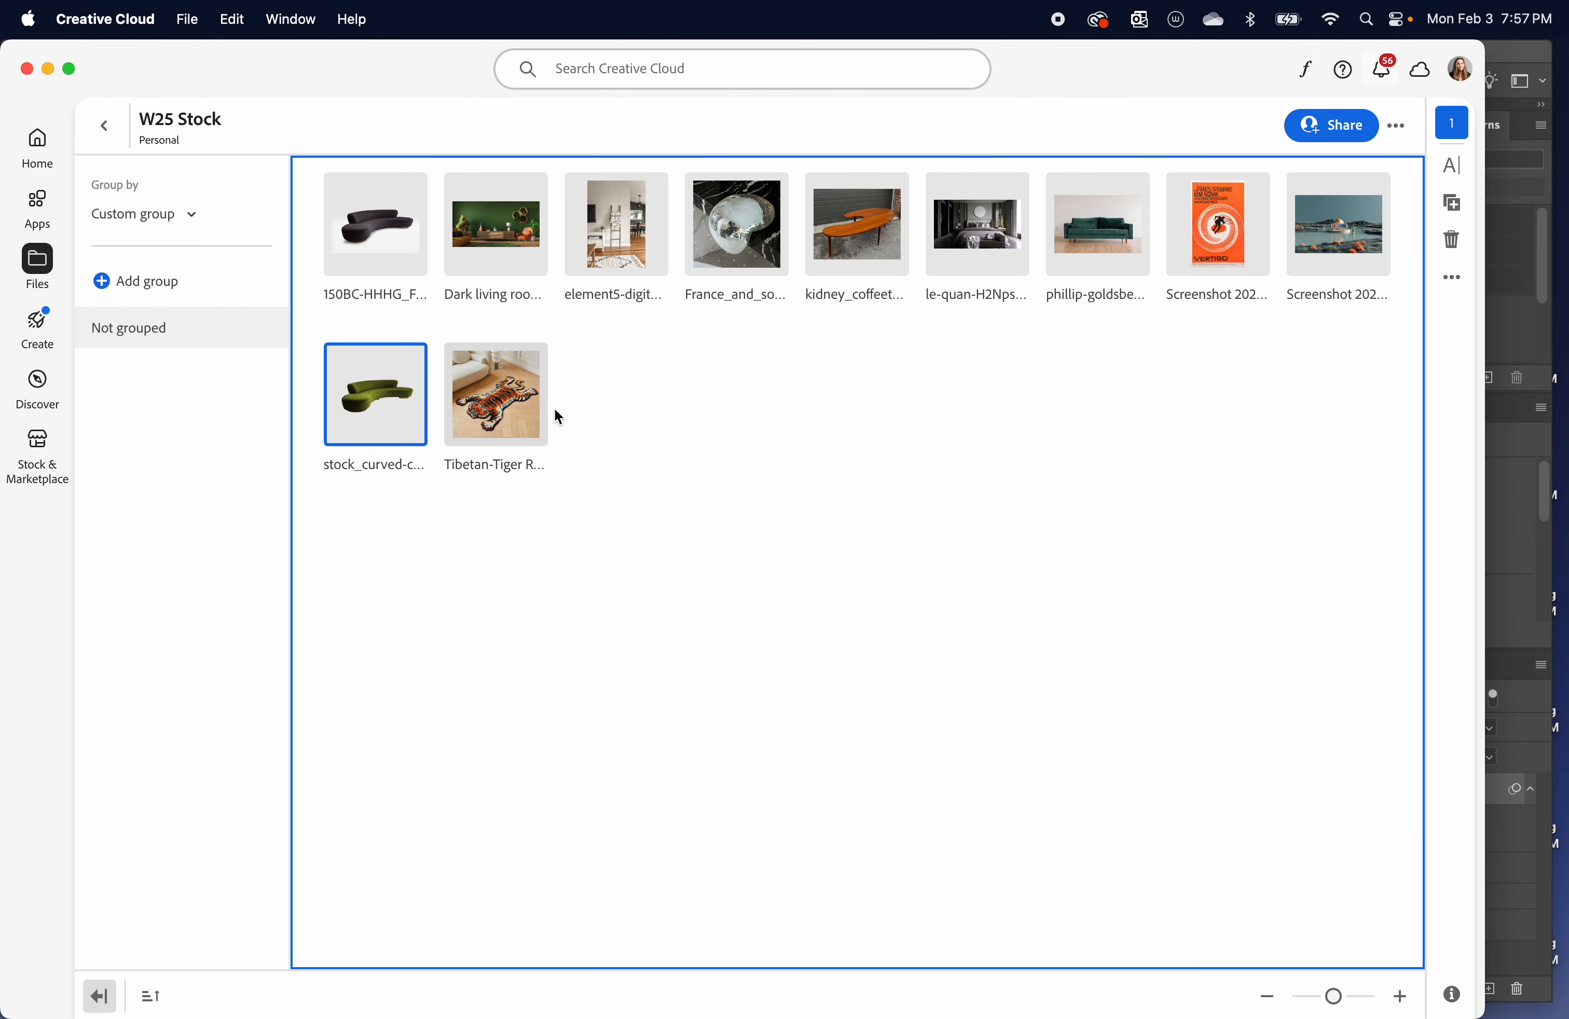
key("ctrl+Up")
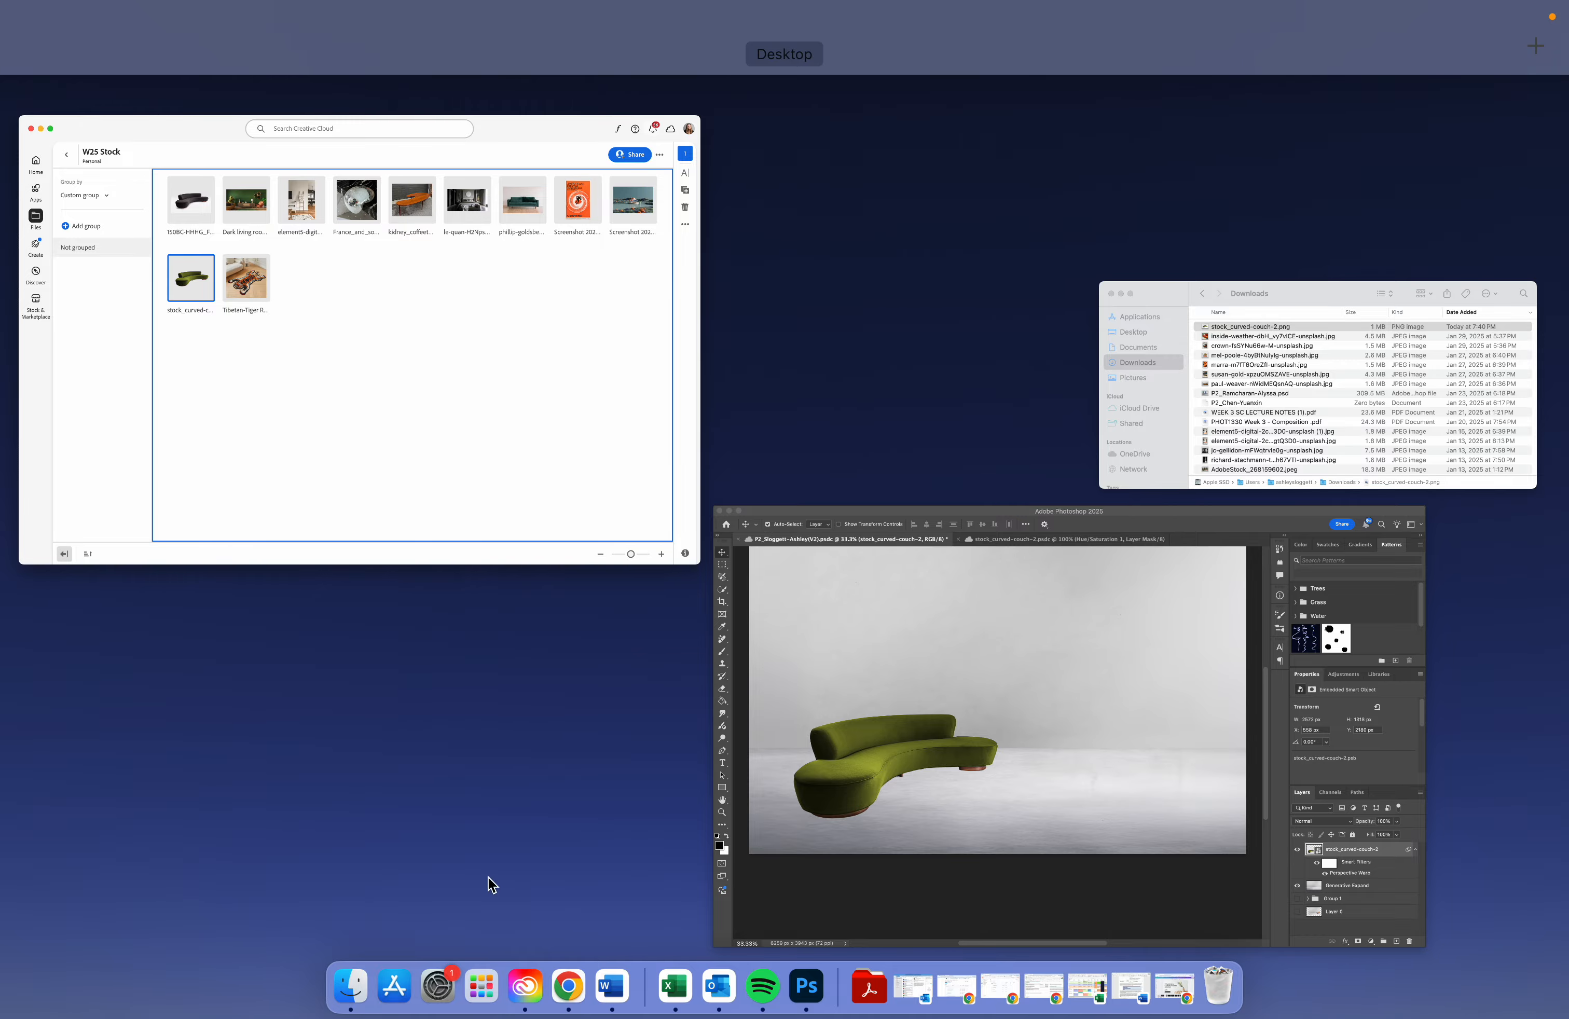
left_click(998, 615)
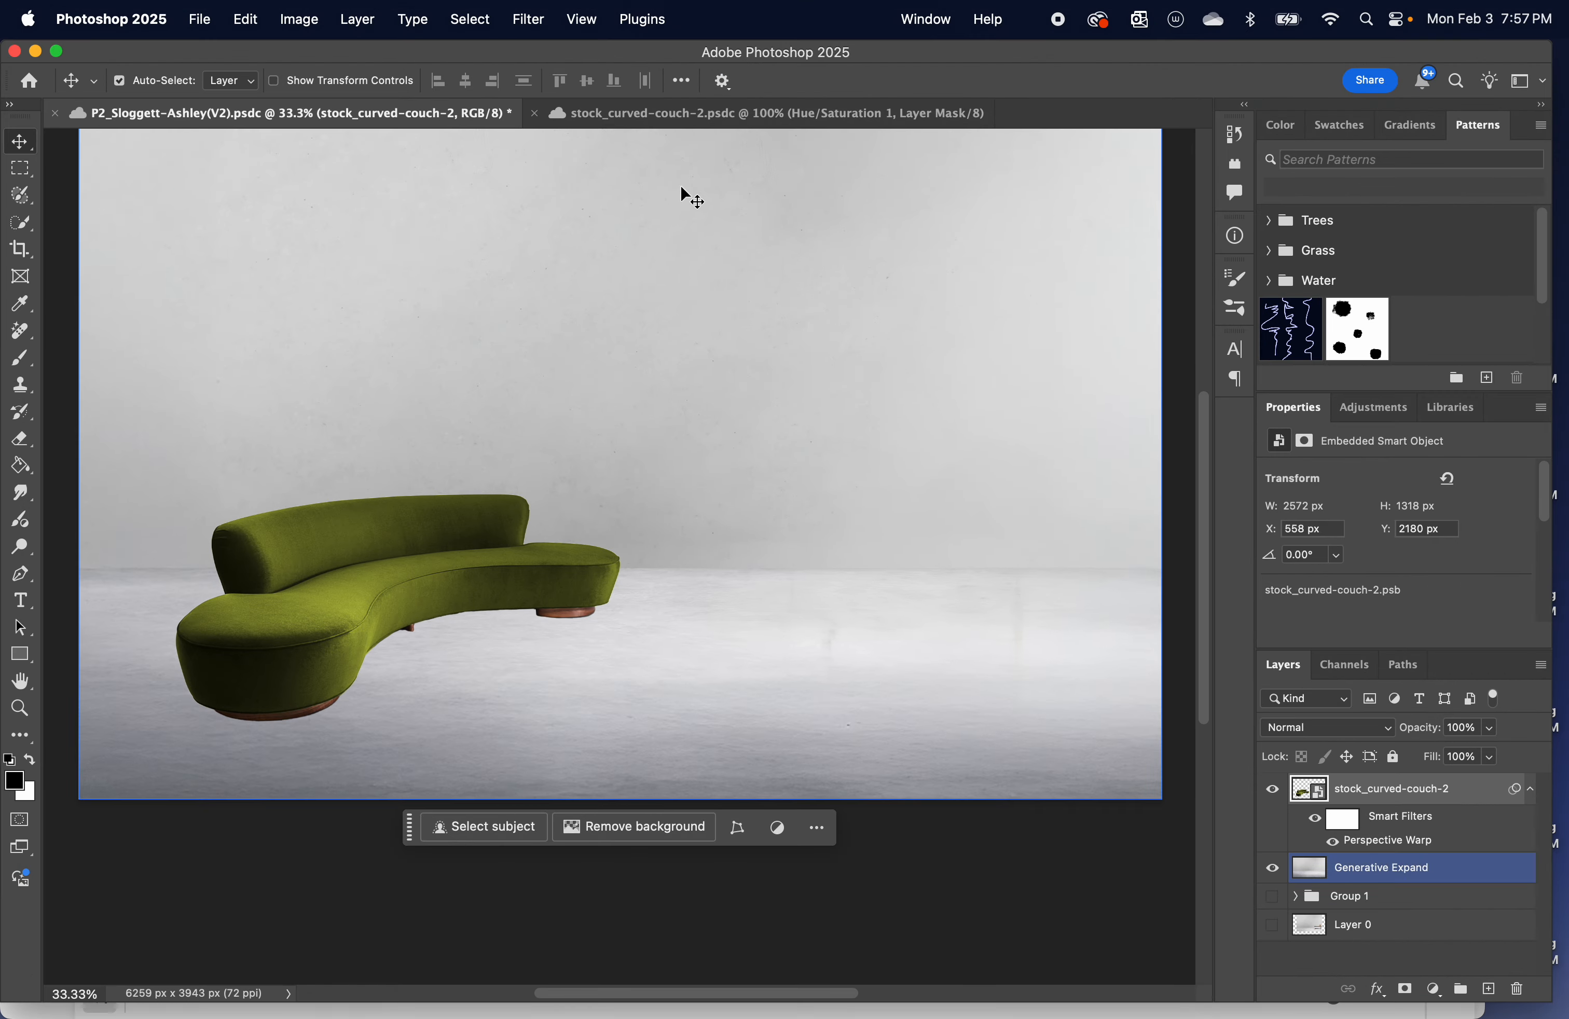
left_click_drag(683, 112, 544, 121)
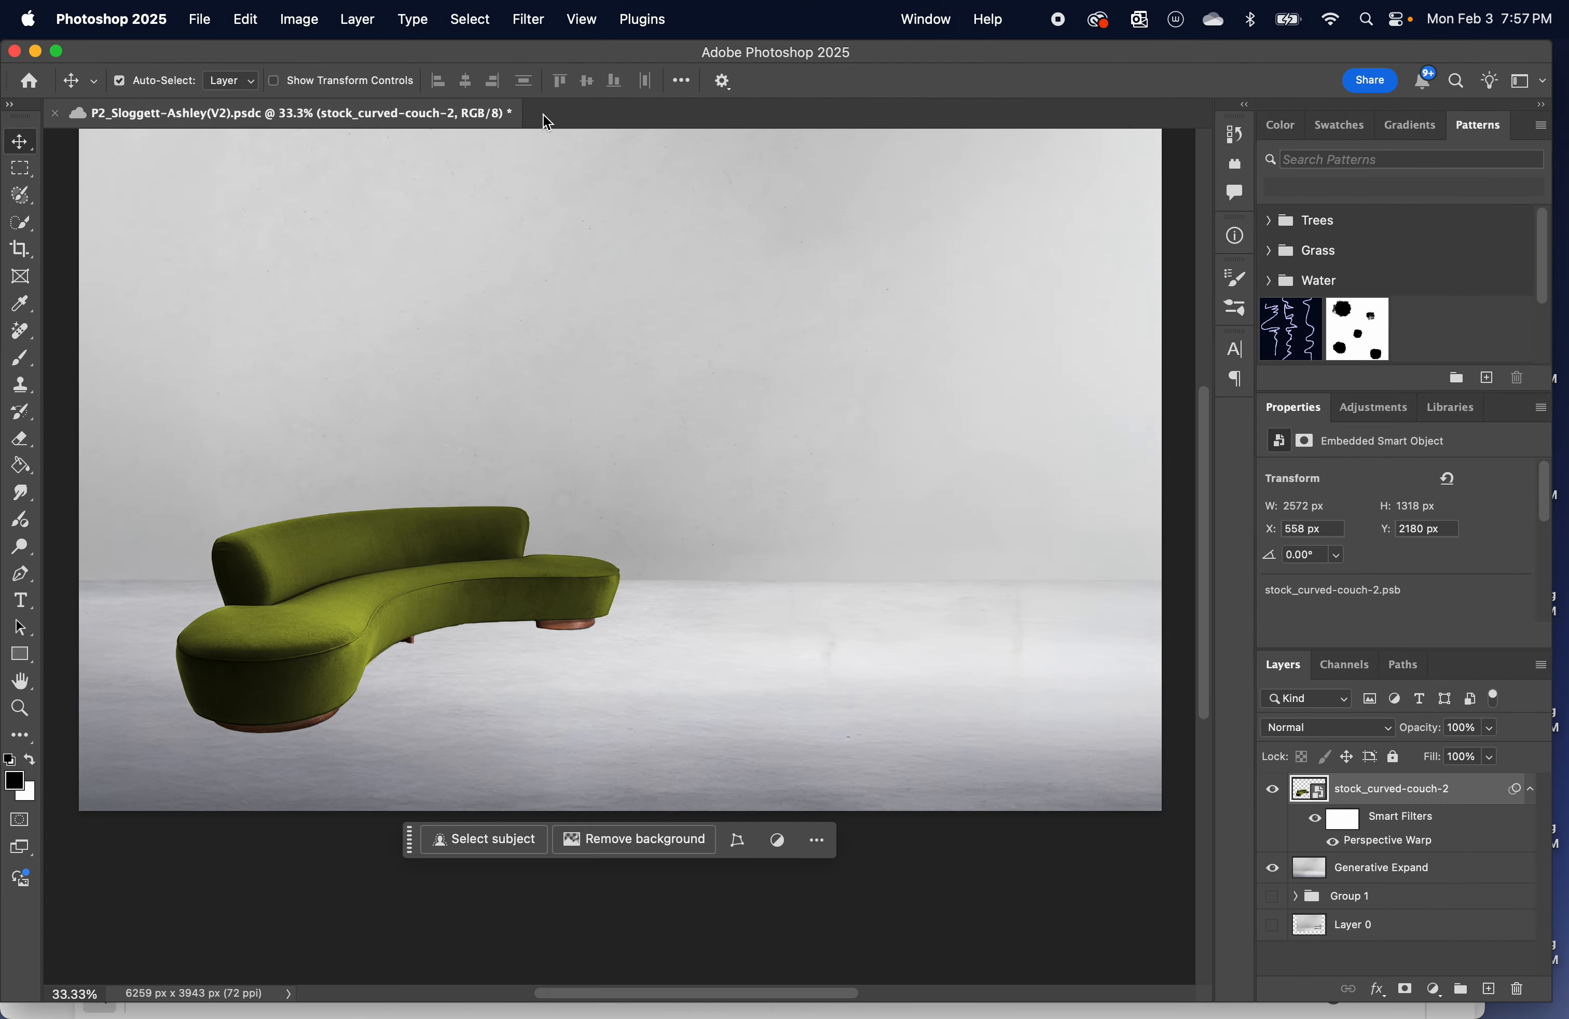
Switch to Creative Cloud and open the Tibetan tiger rug image from the W25 Stock library in Photoshop.
key("ctrl+Up")
left_click(488, 381)
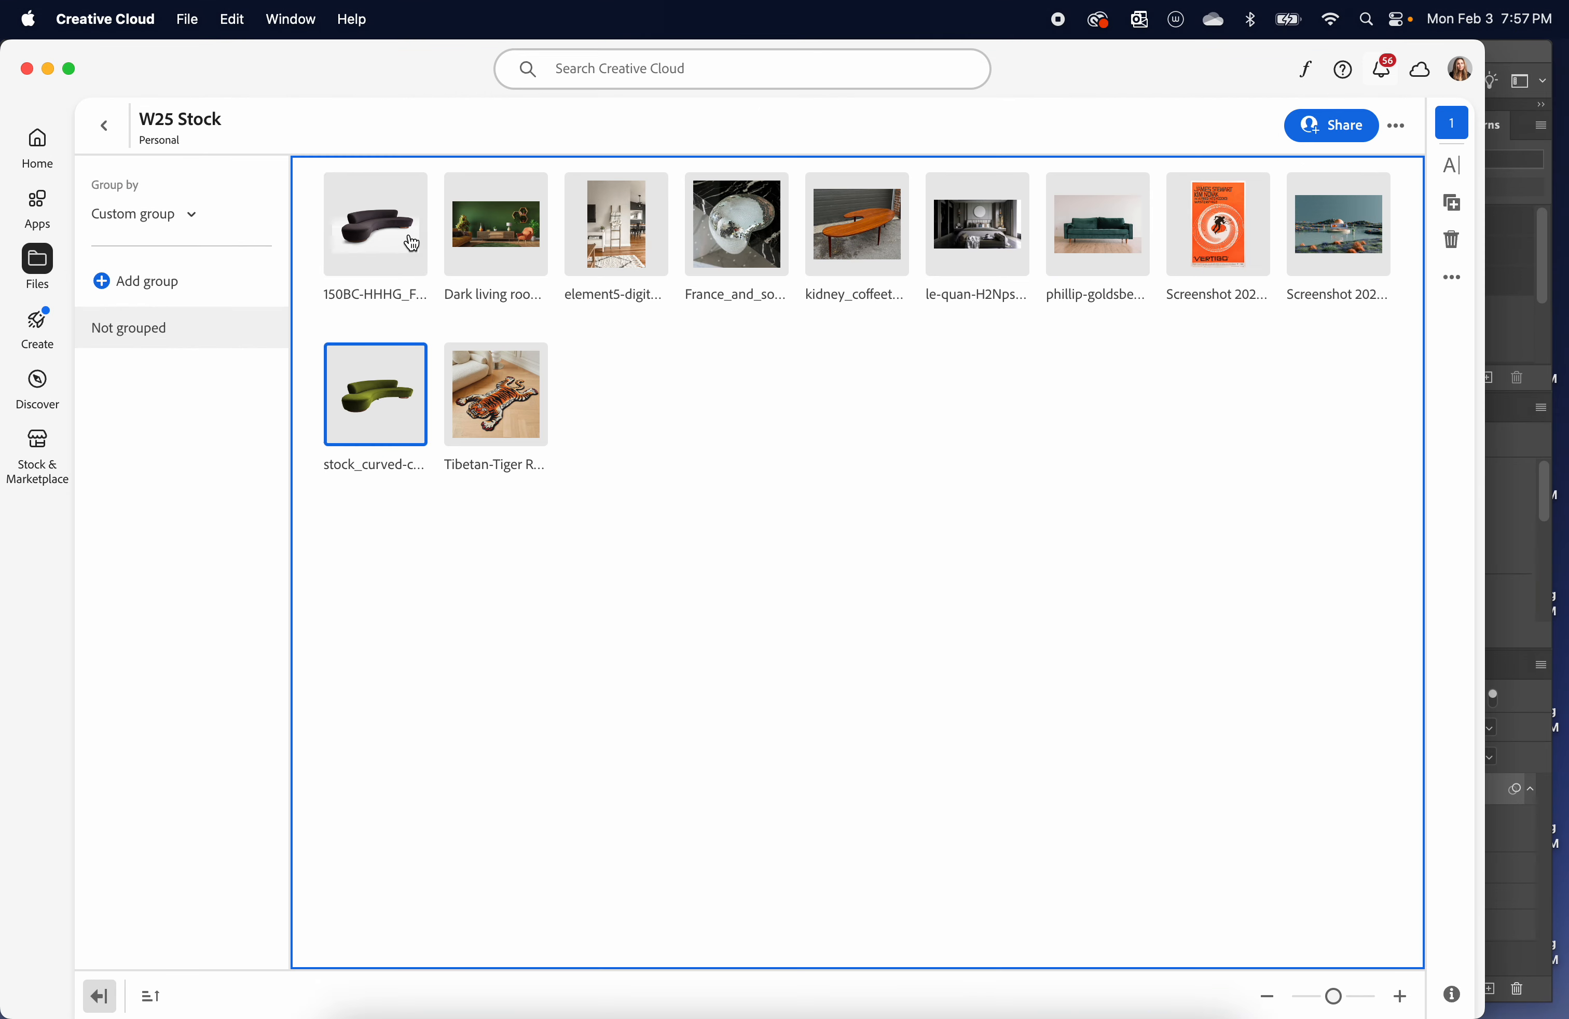
double_click(488, 383)
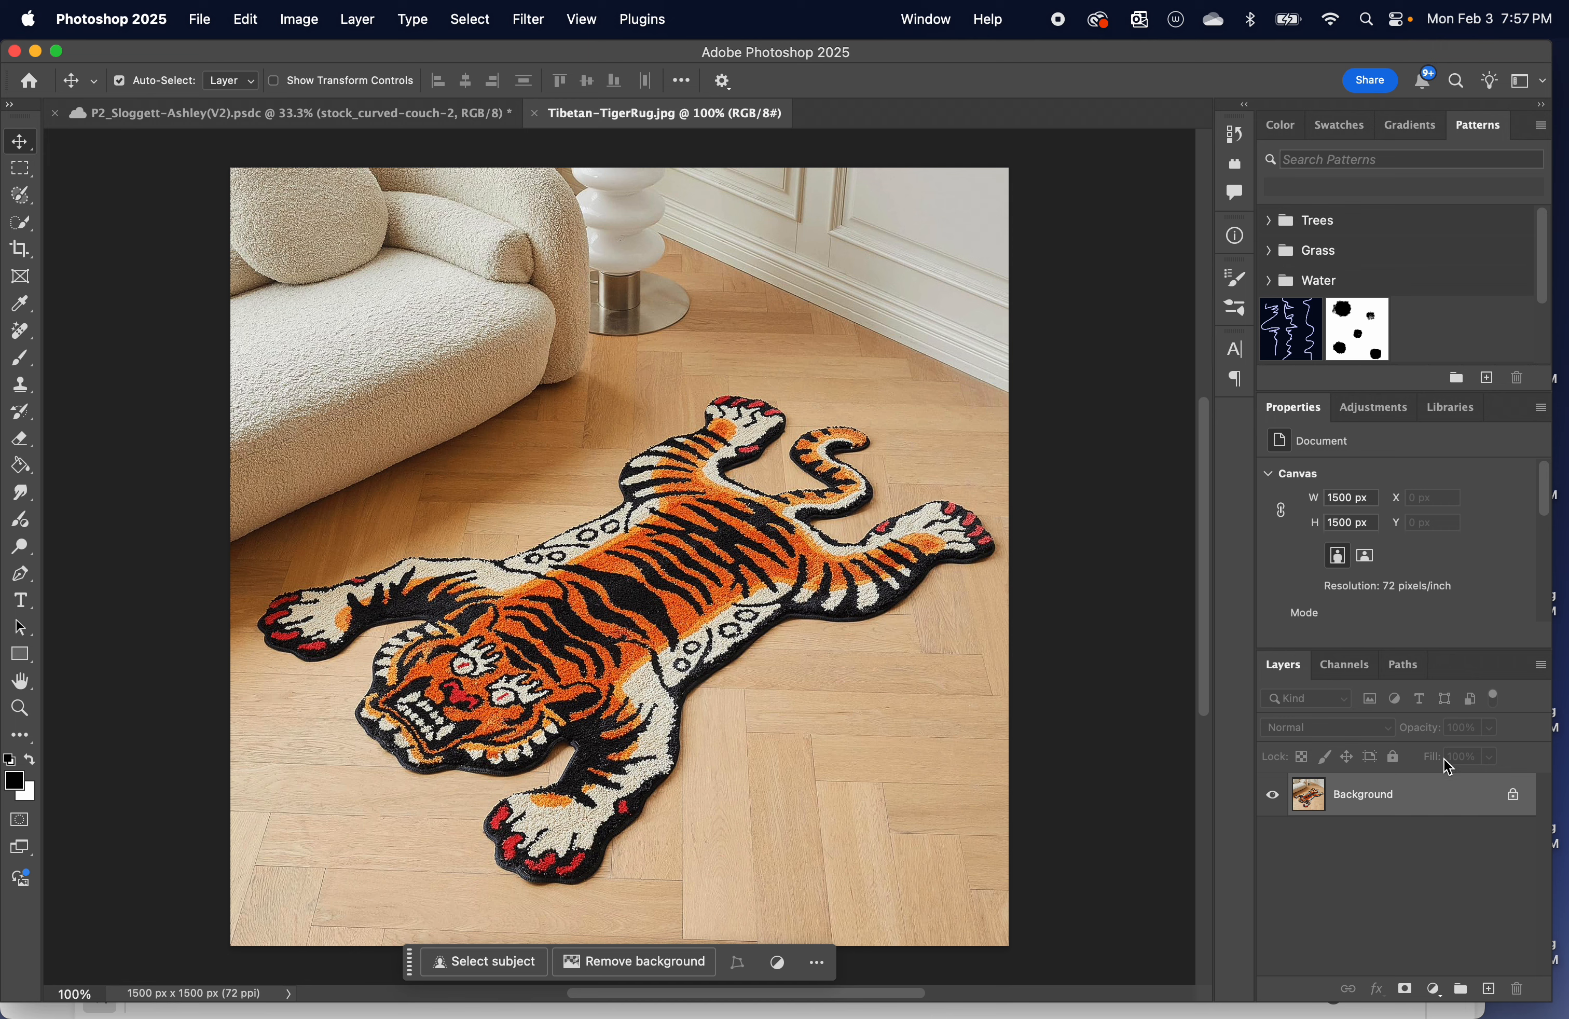
Duplicate the rug photo's Background layer, remove the background from the copy, and hide the original layer.
key("super+j")
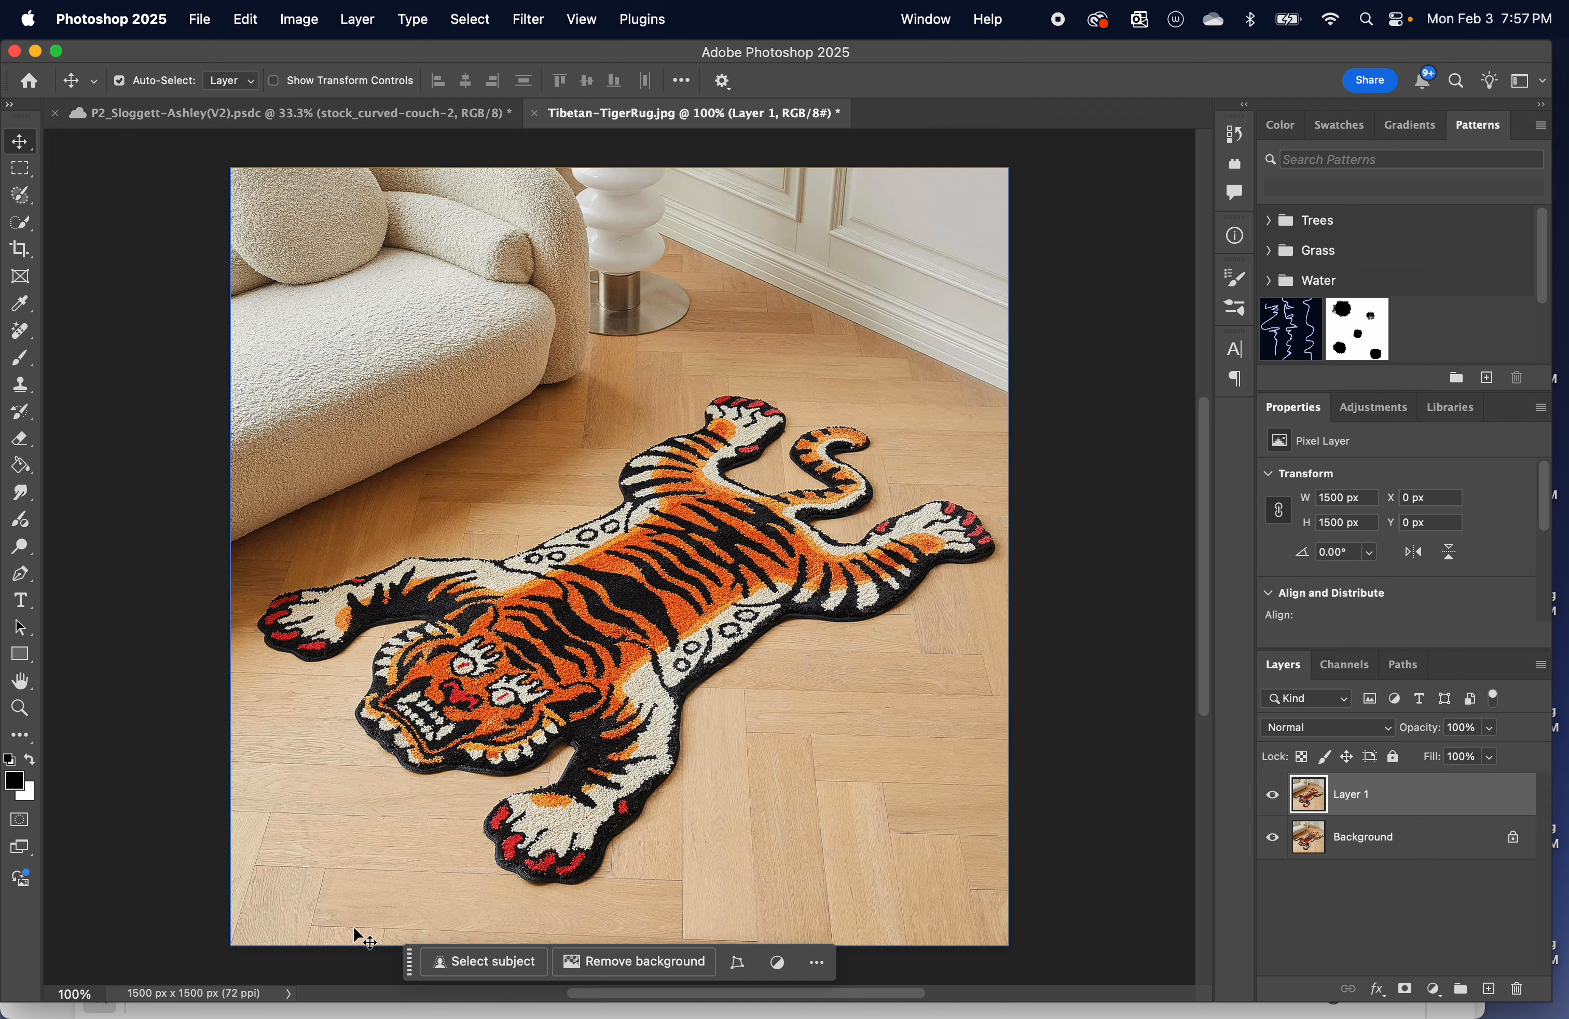
left_click(637, 962)
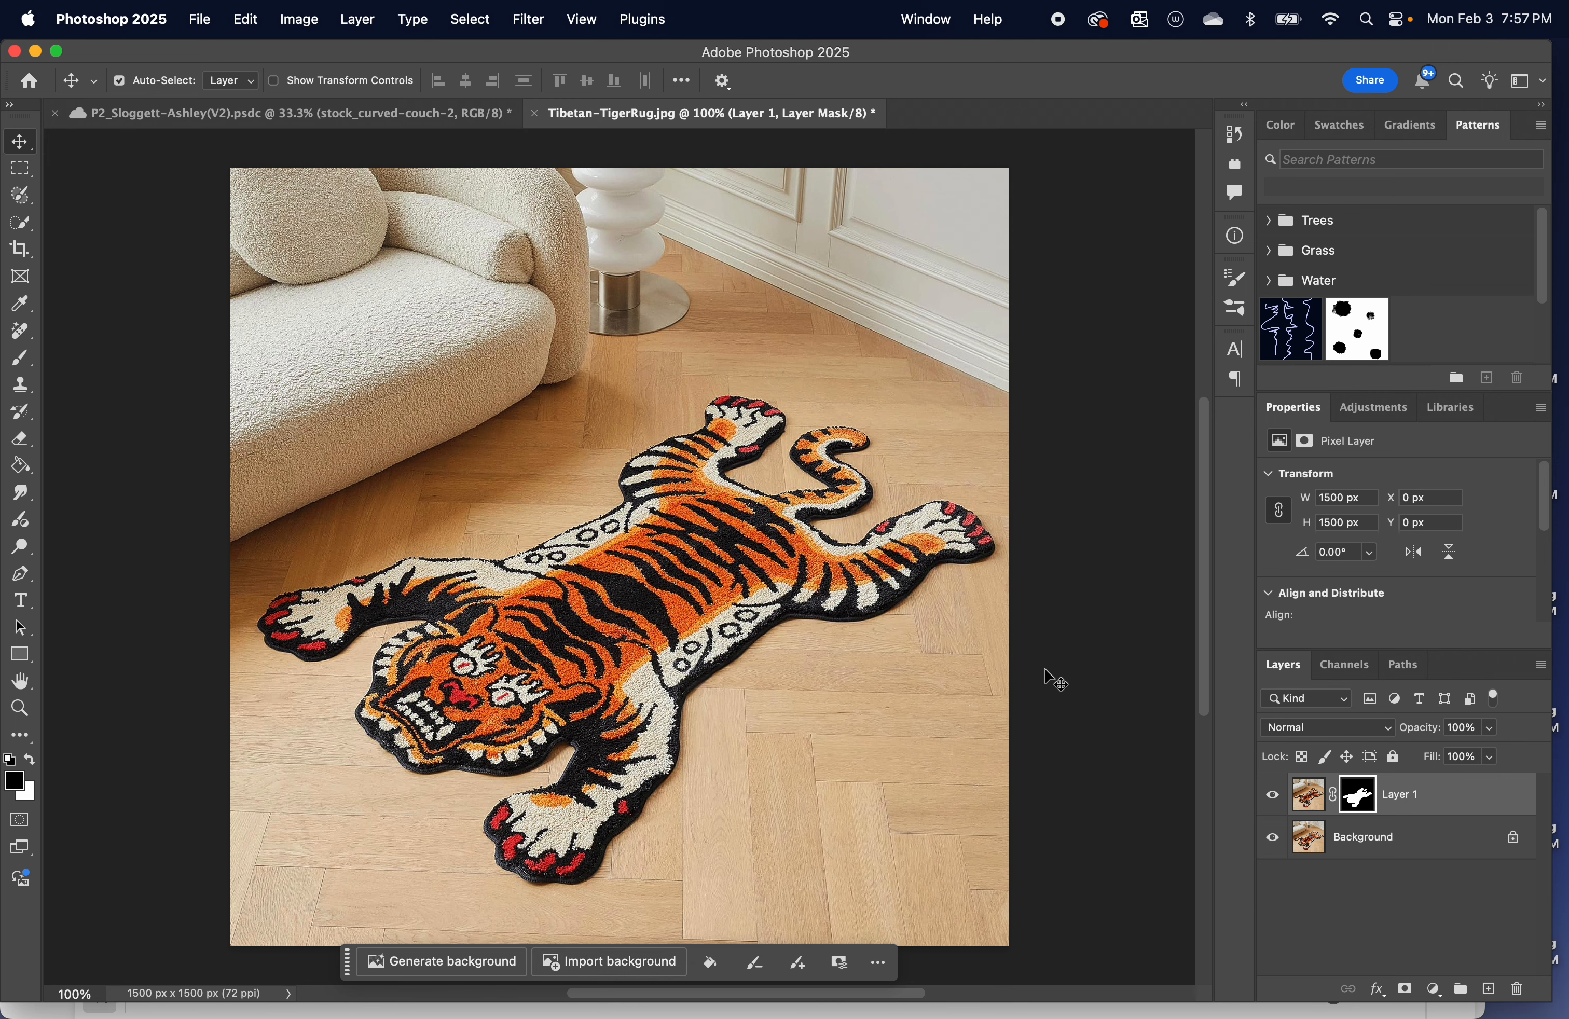
left_click(1273, 839)
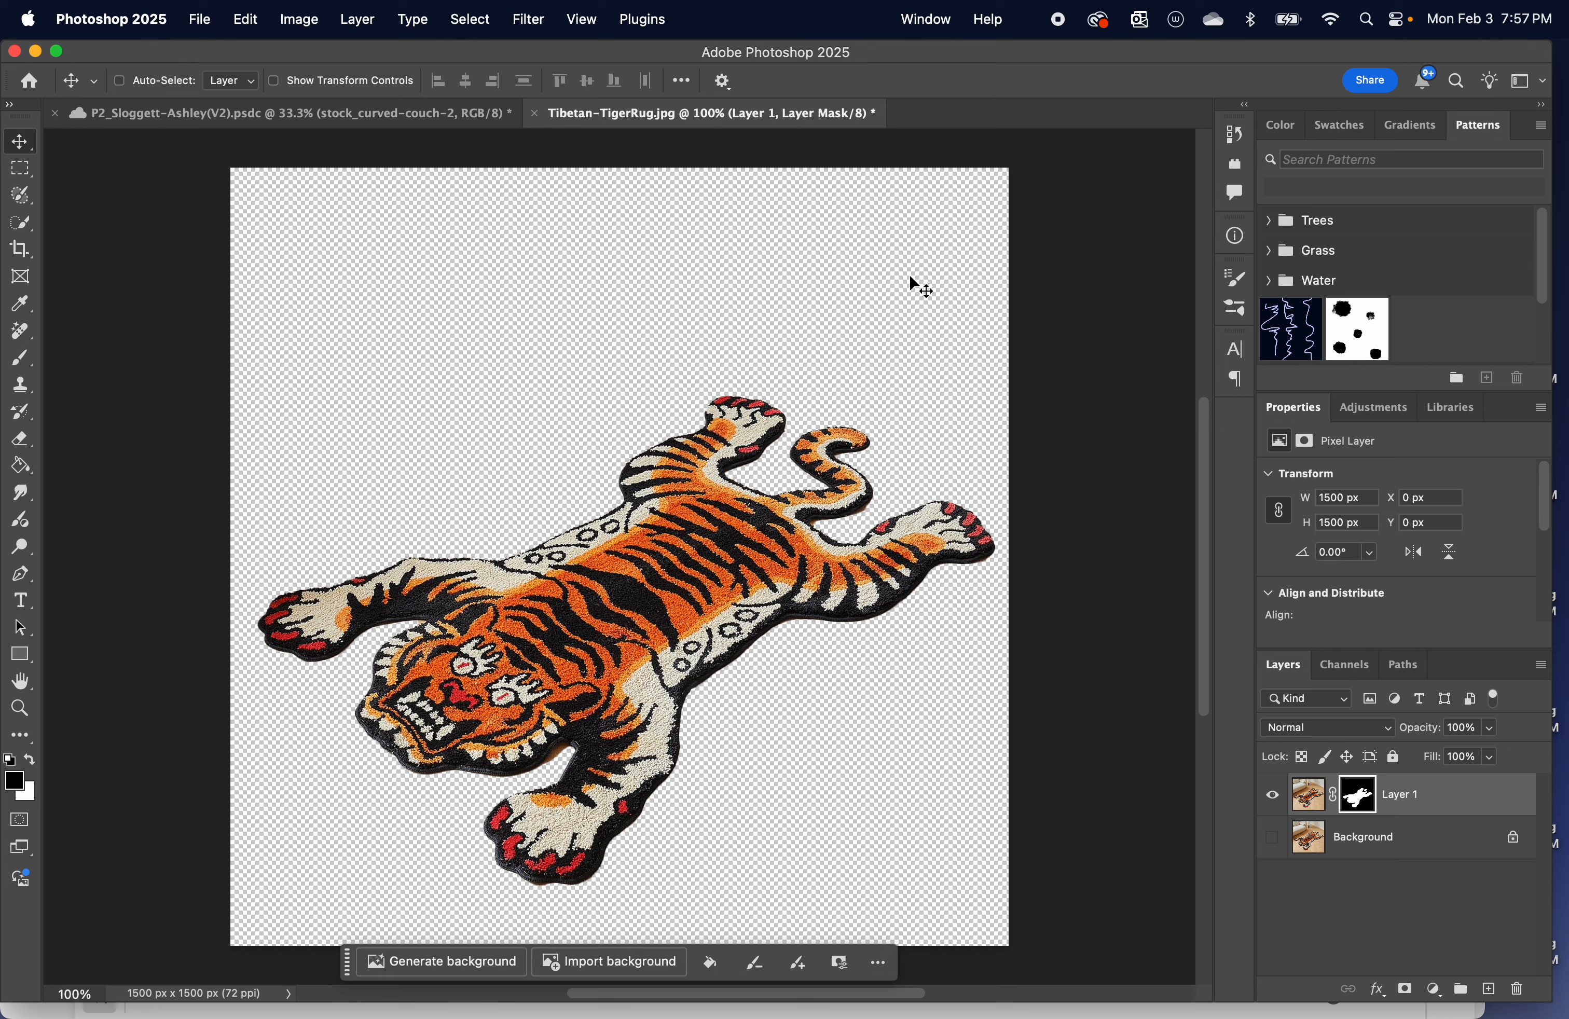
key("super+shift+s")
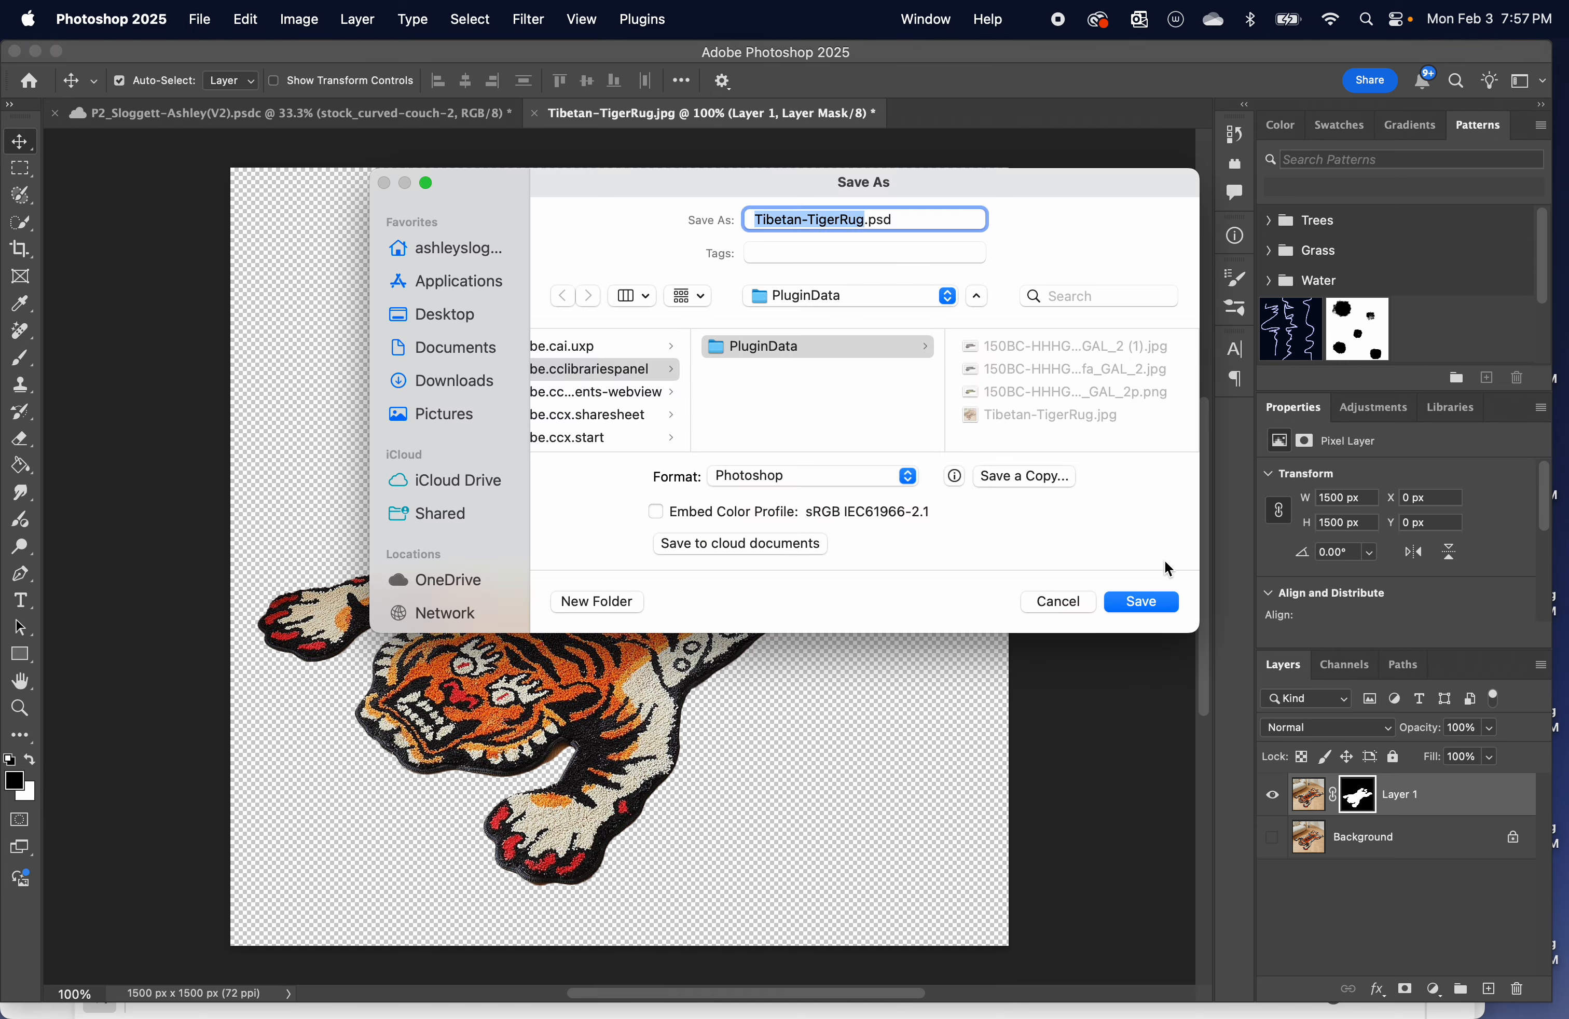
left_click(1058, 602)
Switch to Creative Cloud and go to the Working Files folder inside W25 Assignments in your files.
key("ctrl+Up")
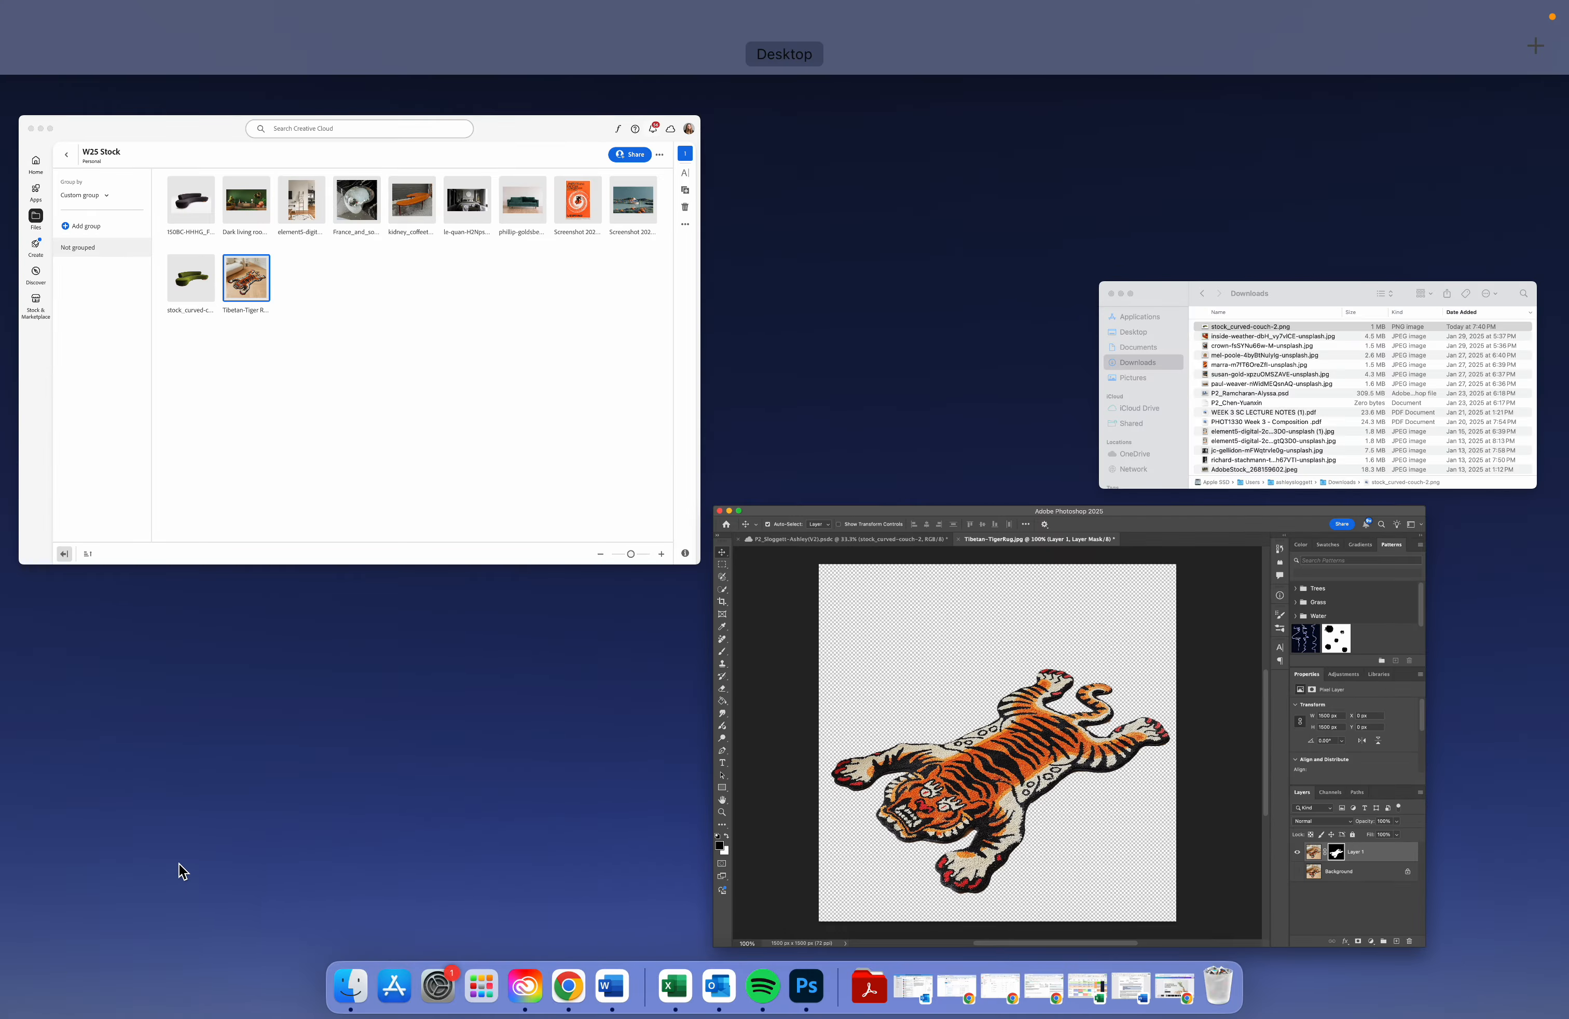
left_click(428, 331)
left_click(106, 126)
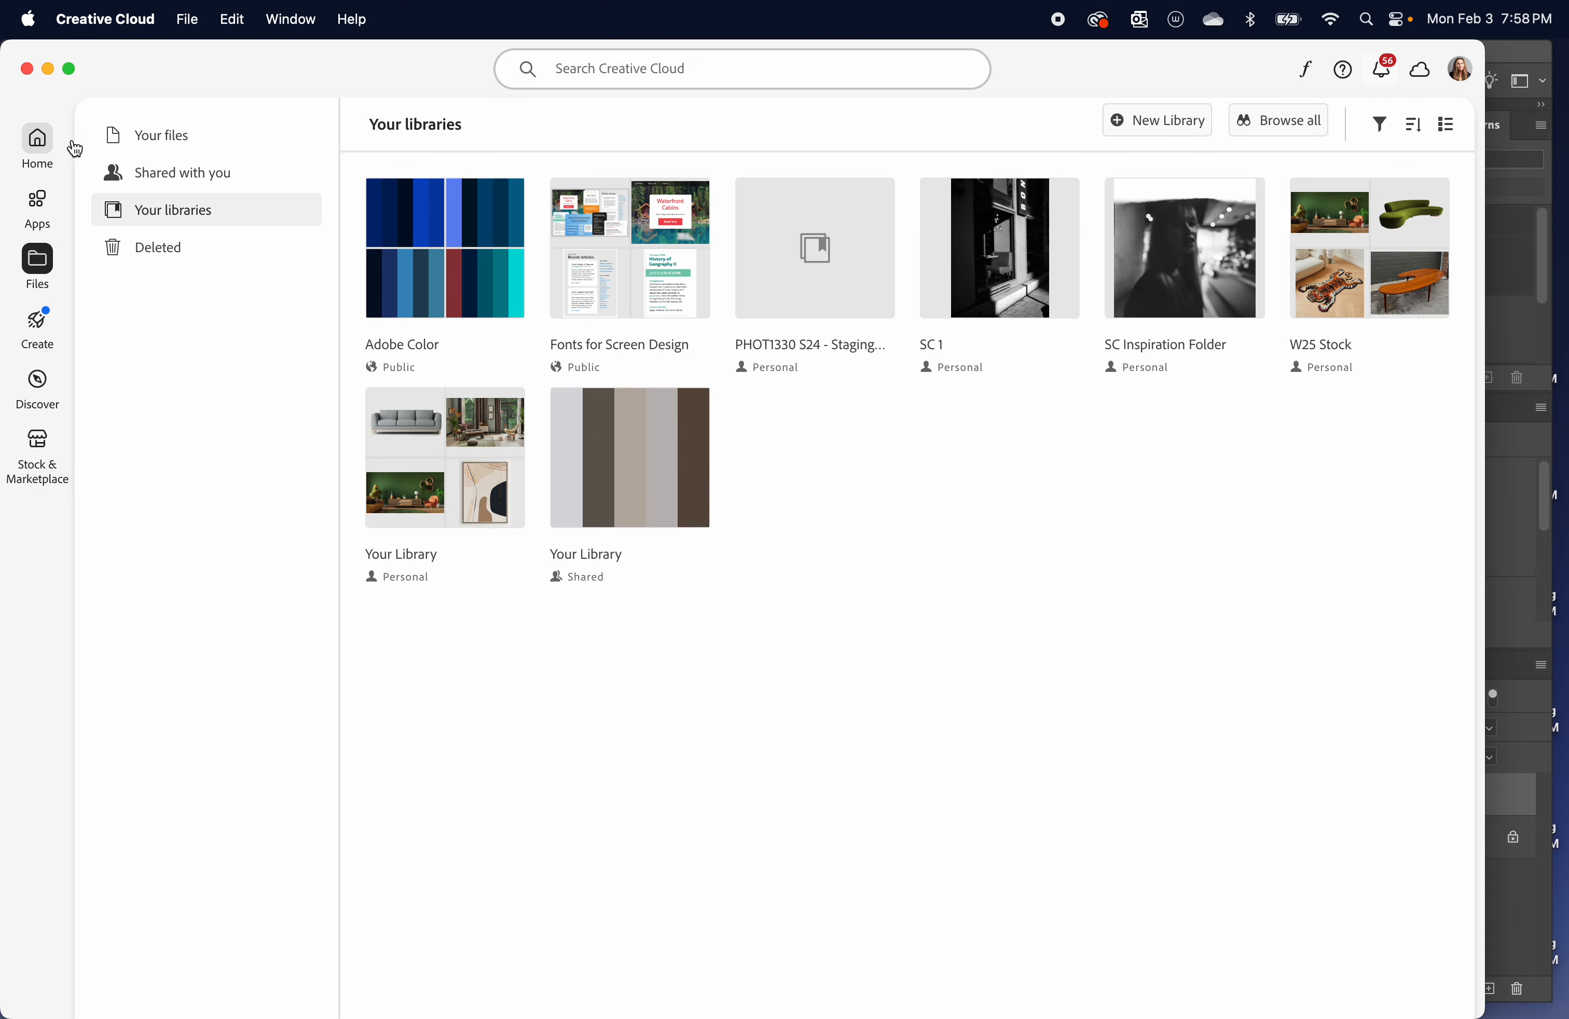
left_click(176, 144)
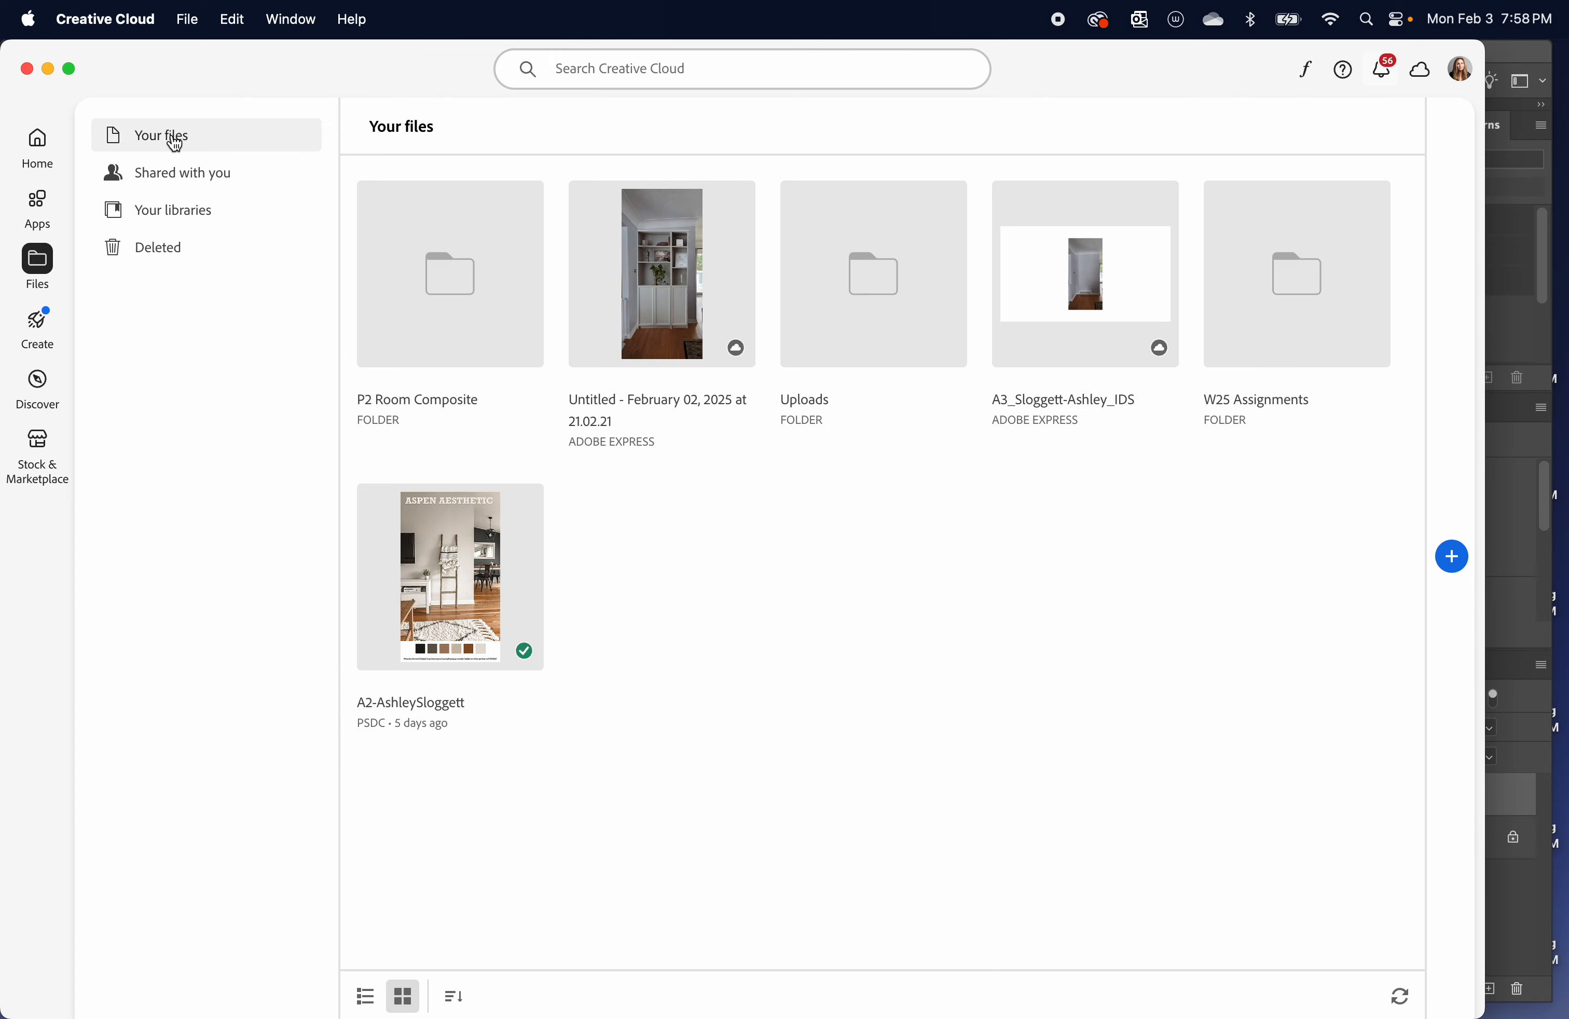
double_click(1279, 279)
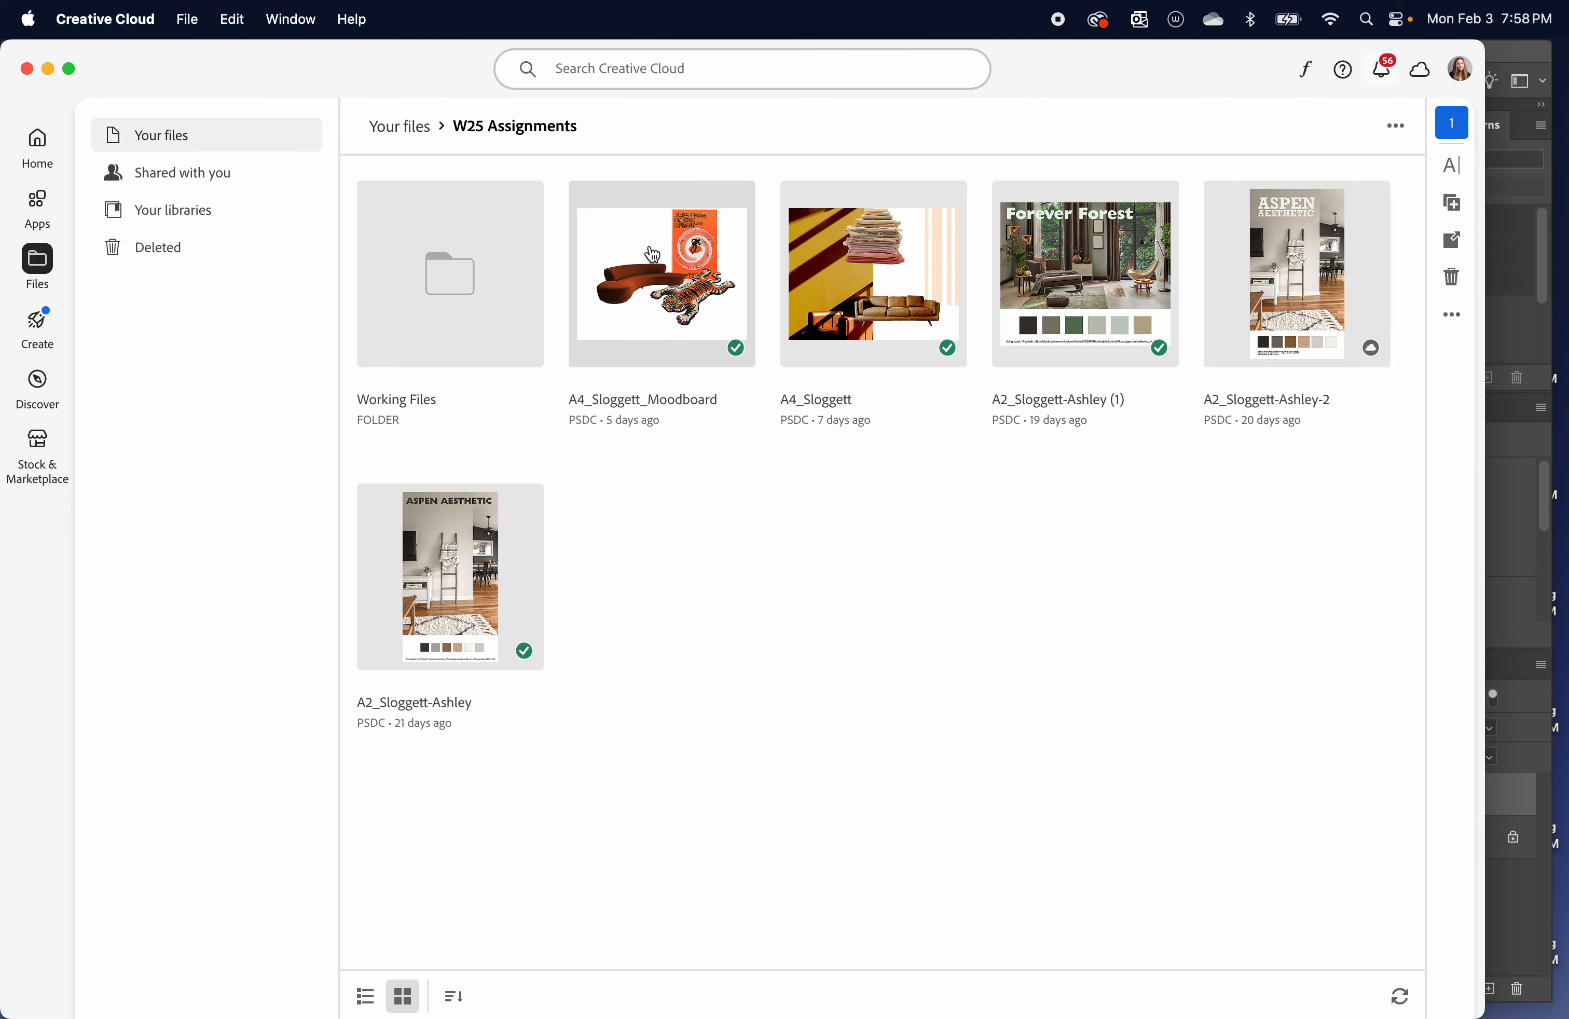
left_click(493, 274)
double_click(493, 274)
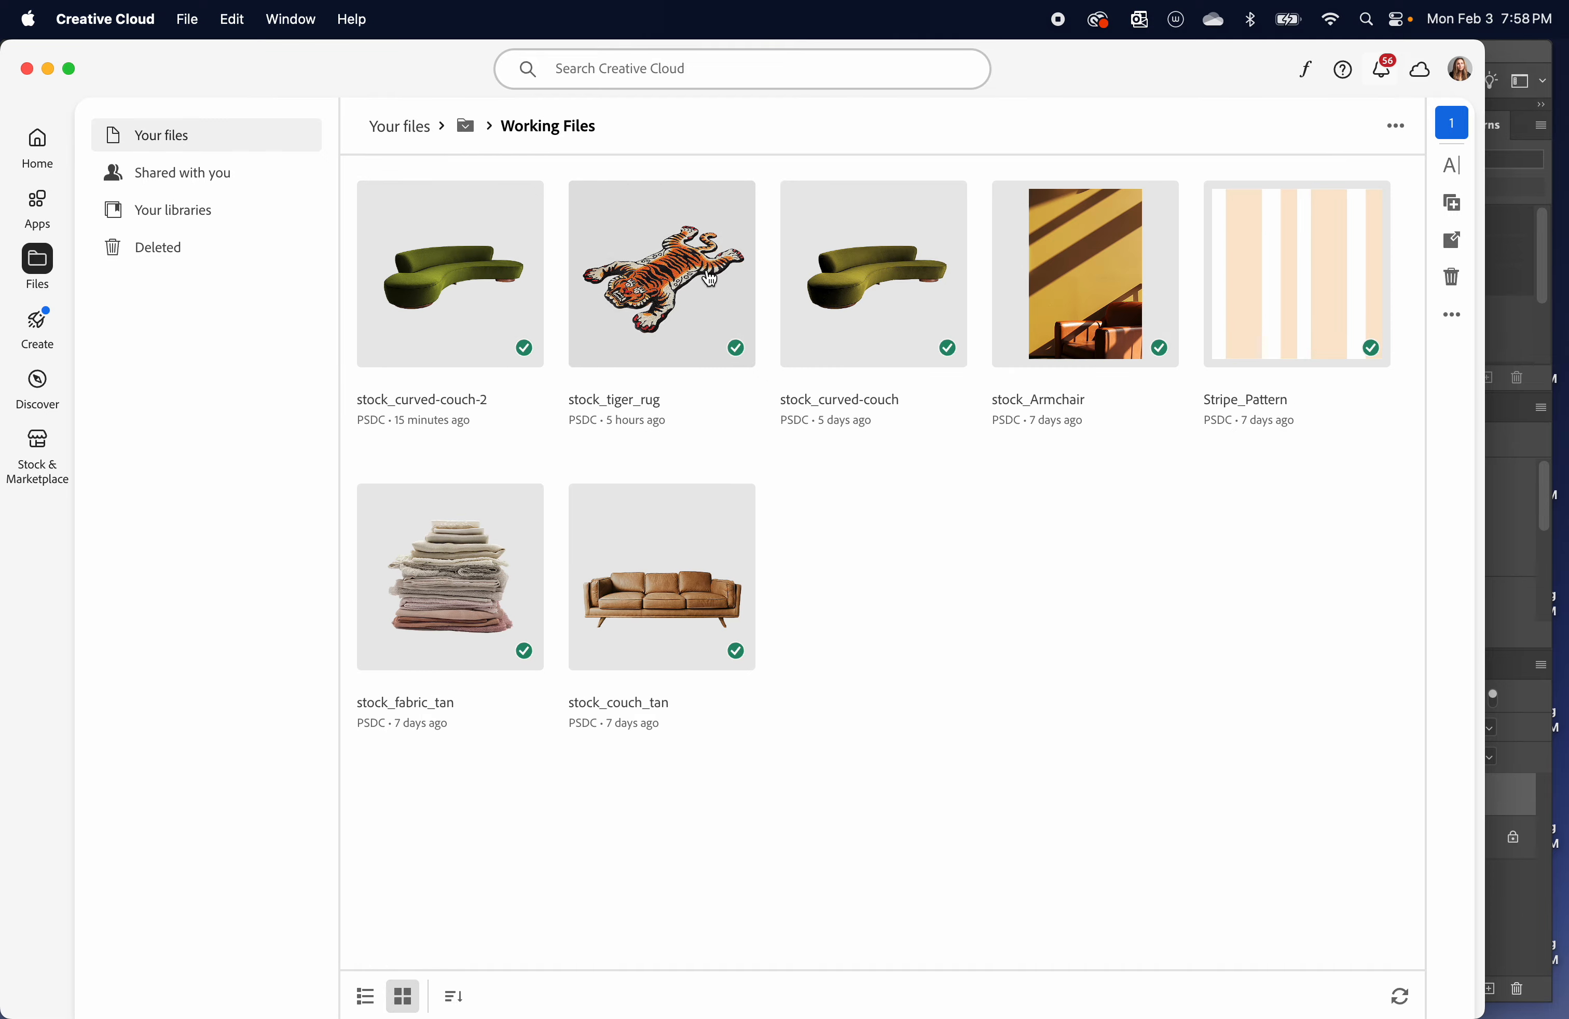
Shrink the Creative Cloud window and open the stock_tiger_rug cloud document in Photoshop.
left_click(707, 279)
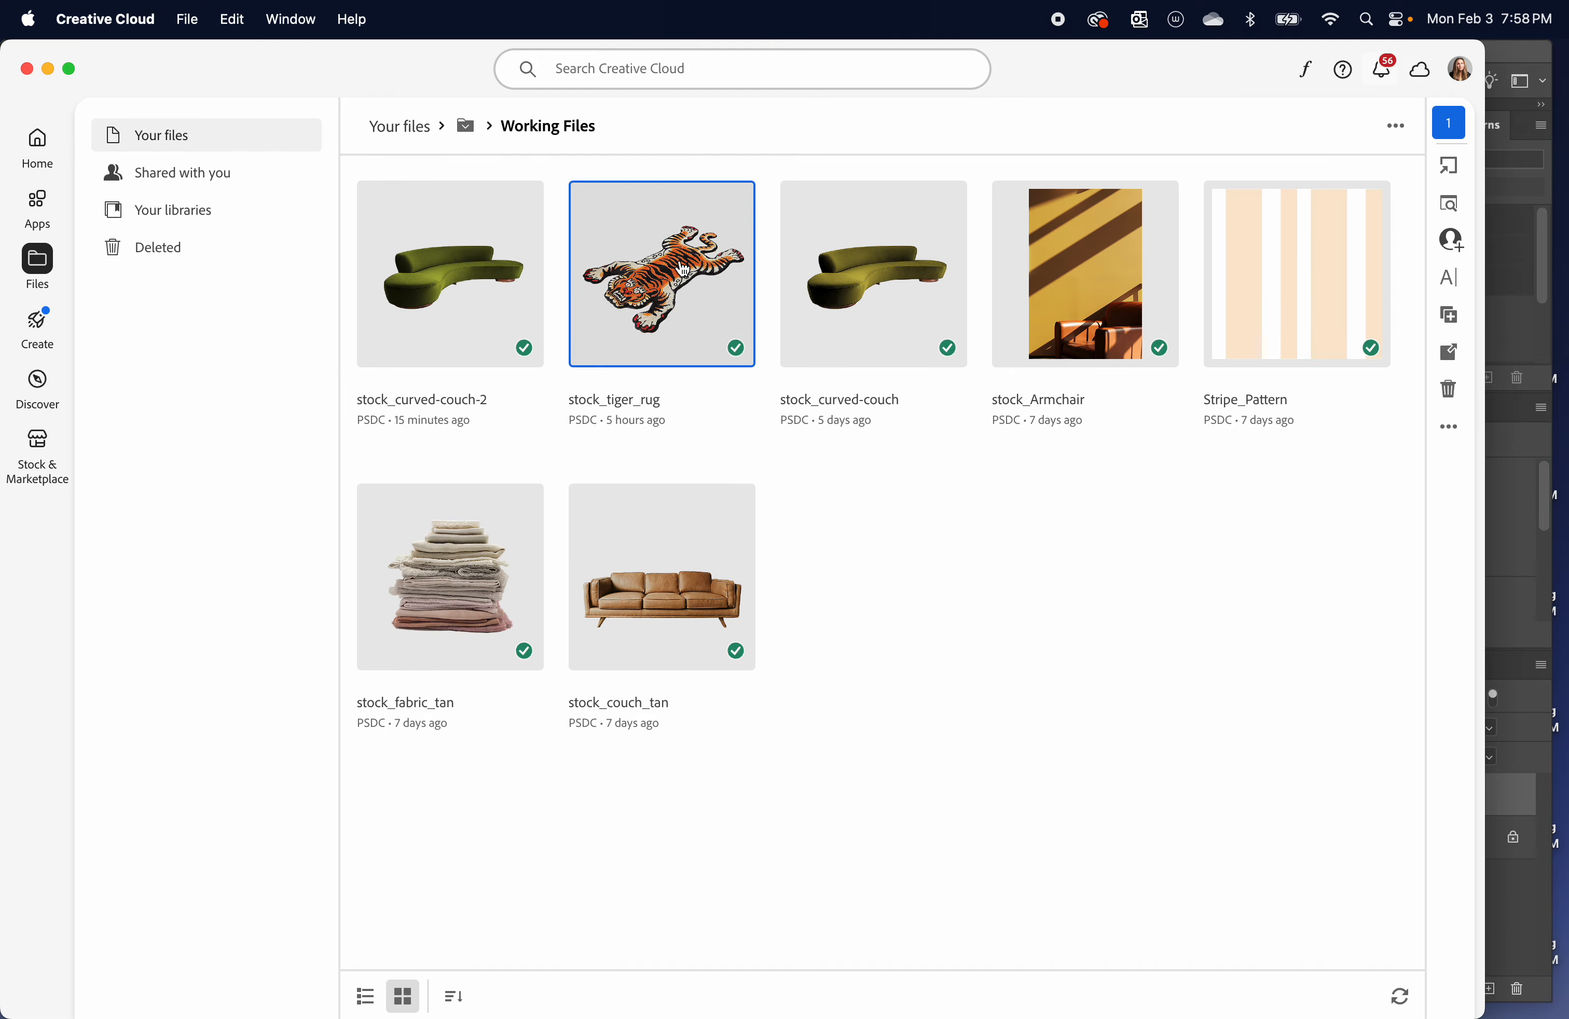
key("ctrl+Up")
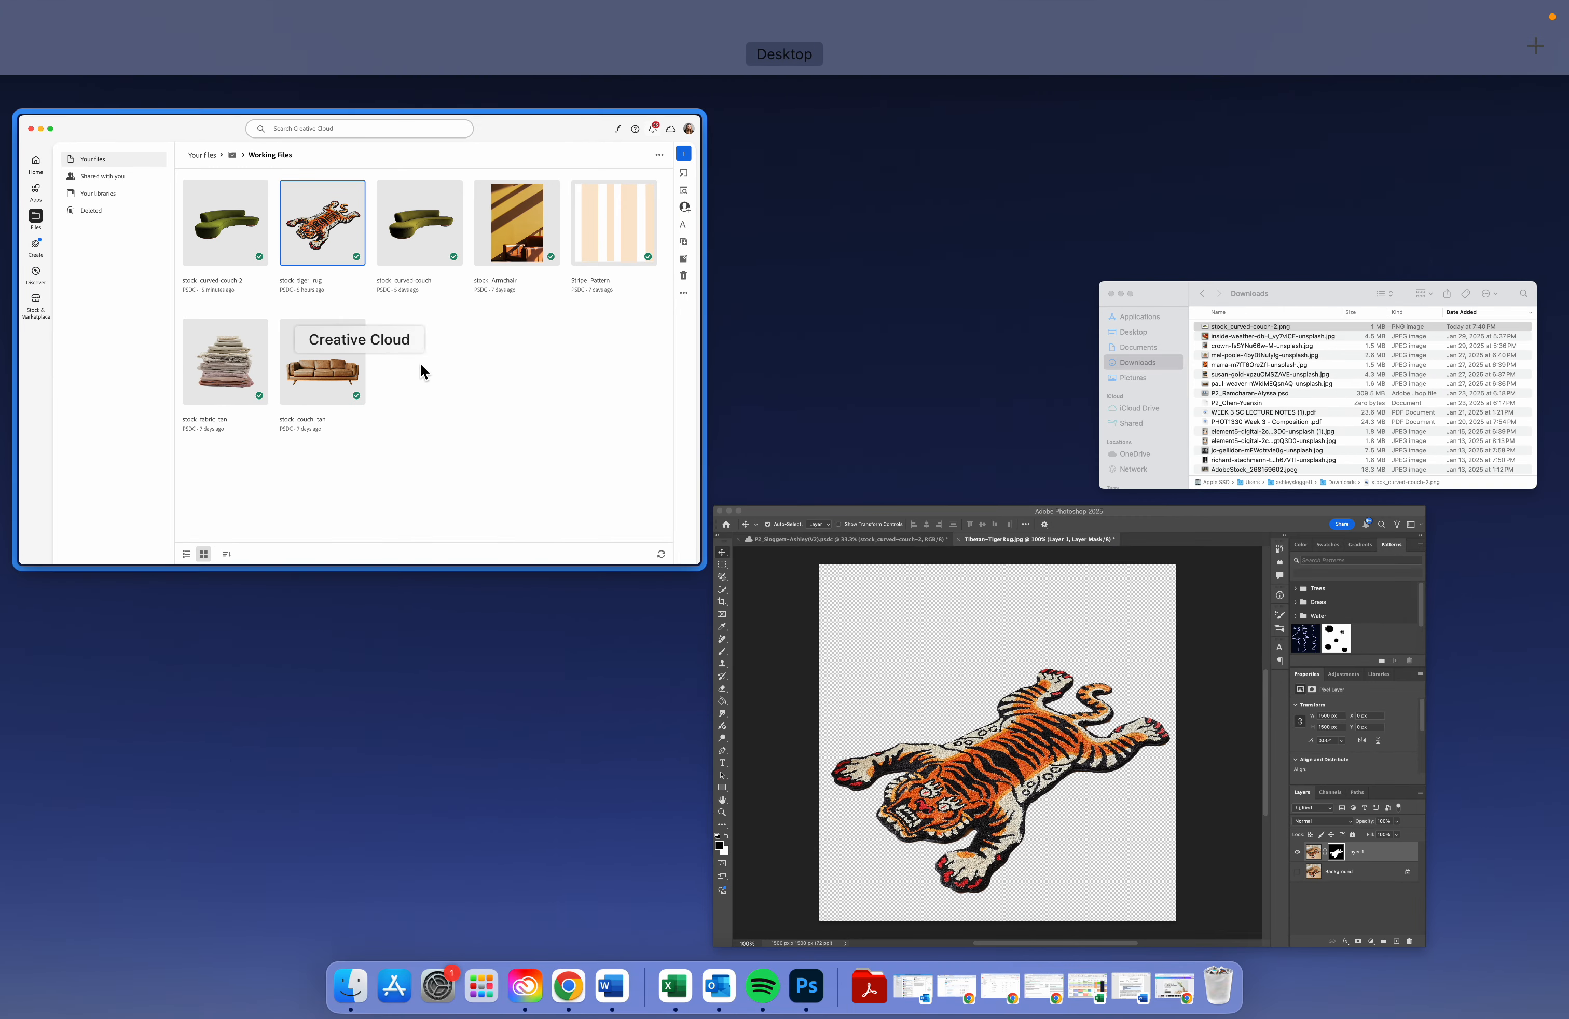
left_click(610, 368)
left_click(371, 339)
left_click_drag(12, 50, 340, 182)
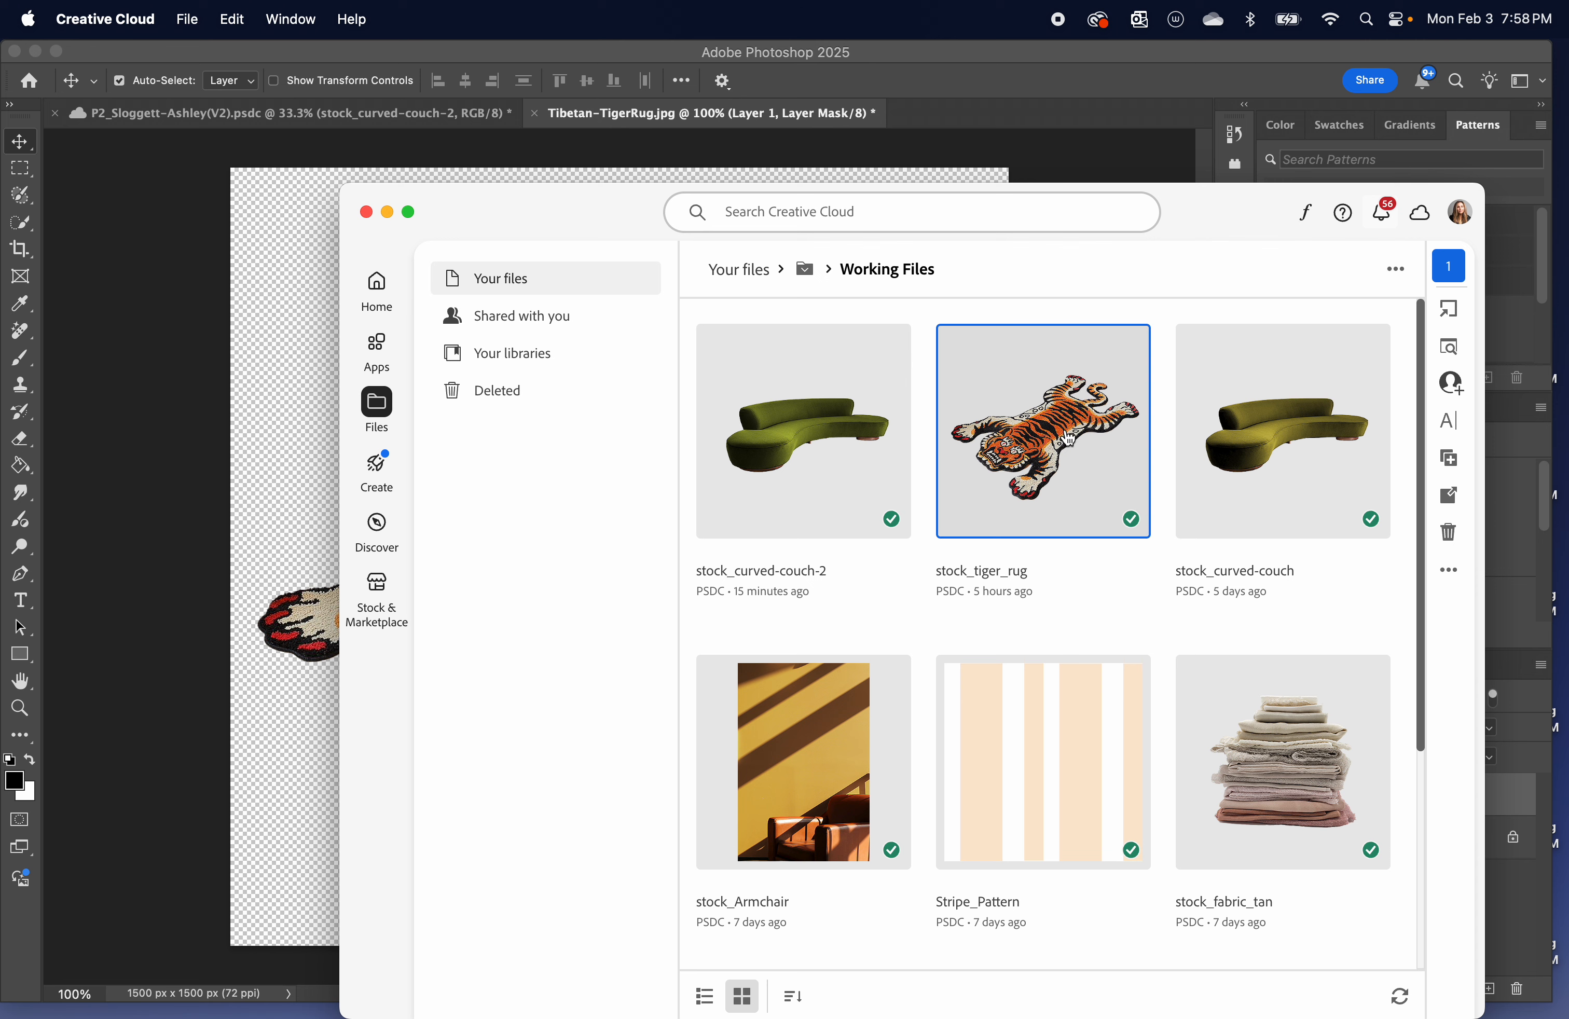
left_click_drag(1067, 437, 274, 409)
left_click(1036, 430)
left_click(1273, 286)
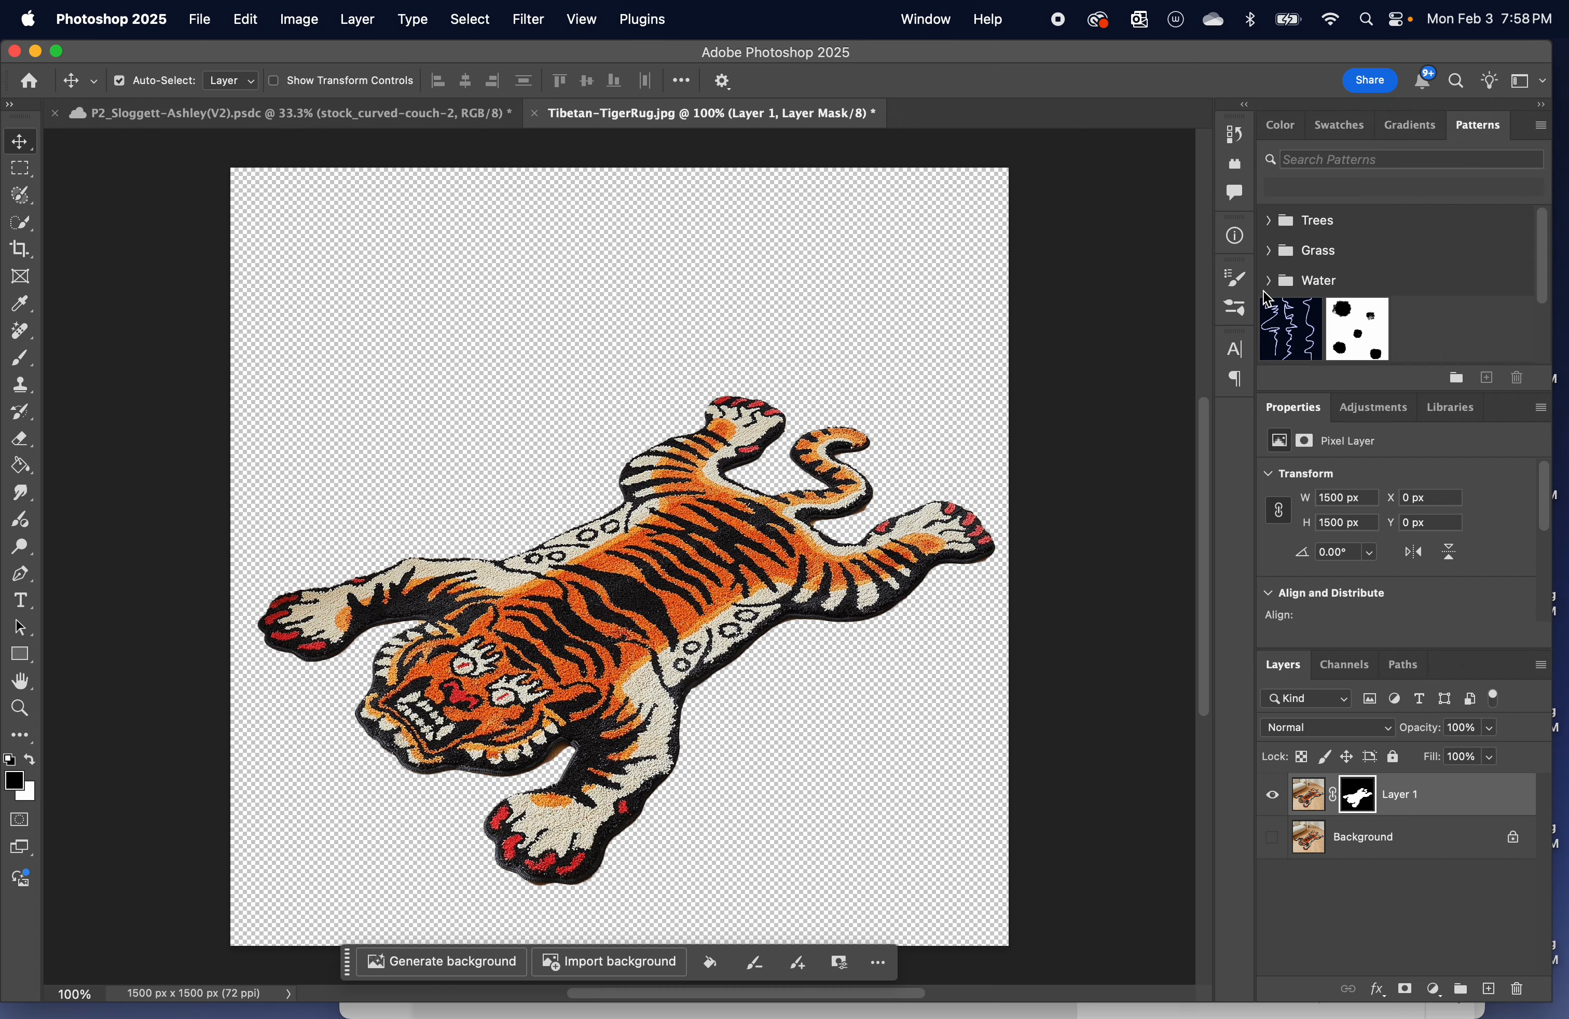
Close Tibetan-TigerRug.jpg without saving and place the cut-out tiger rug beside the couch in the room composite, at X 2766 px, Y 2285 px.
left_click(460, 114)
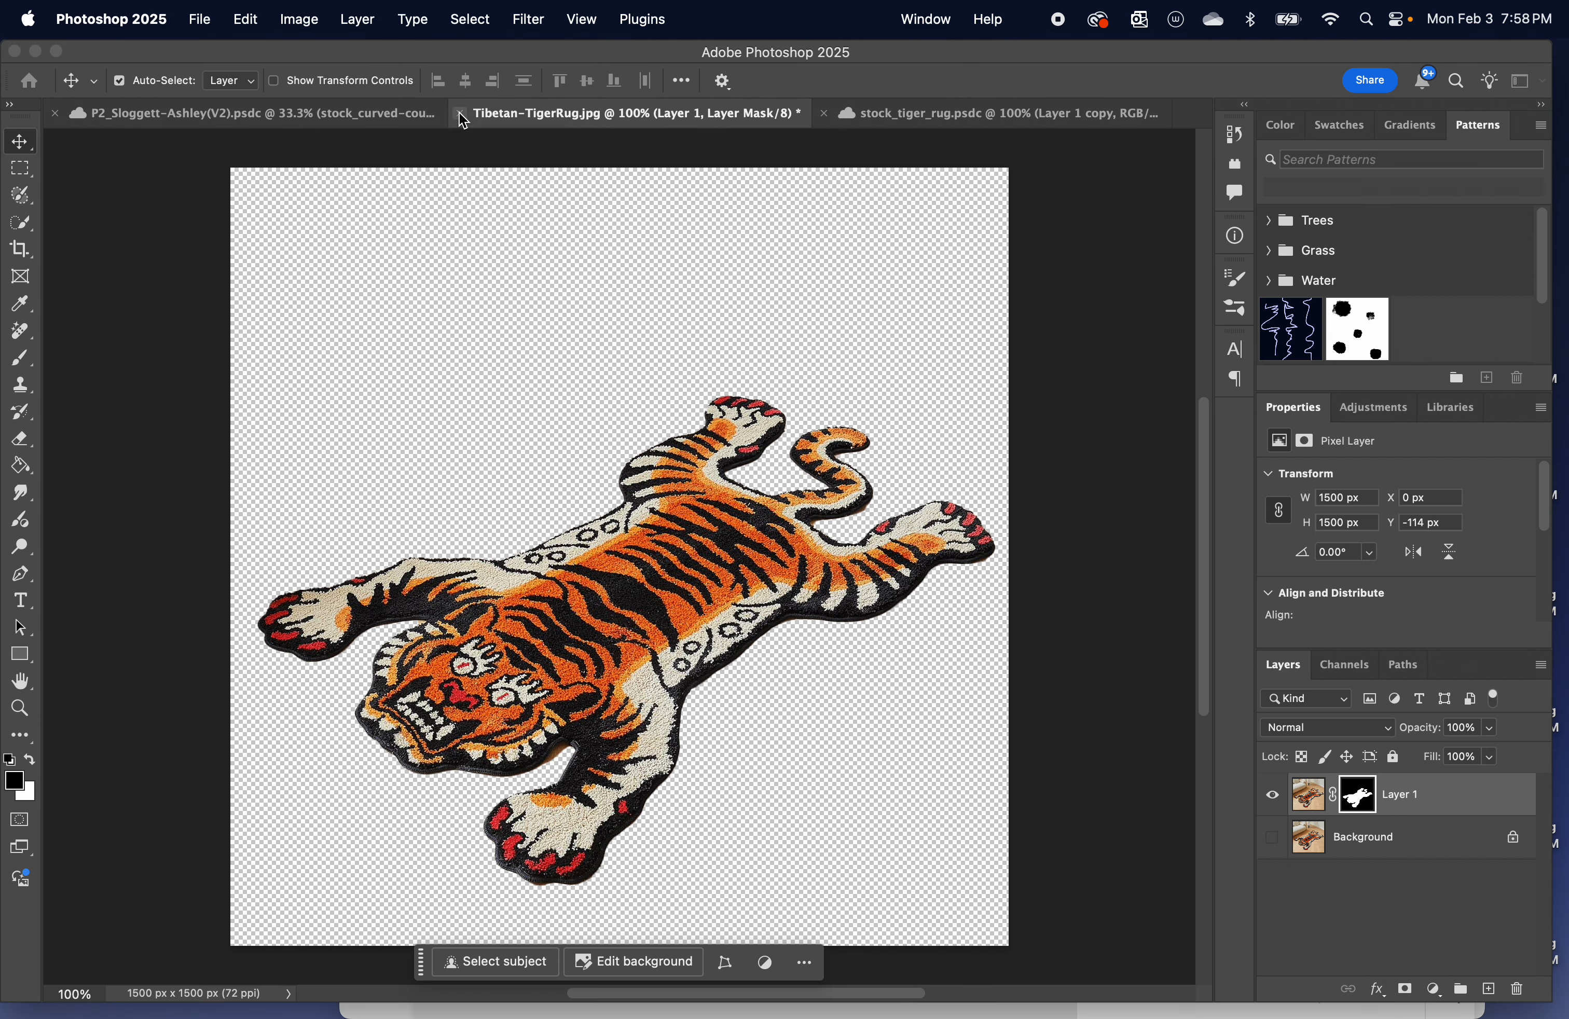
left_click(781, 437)
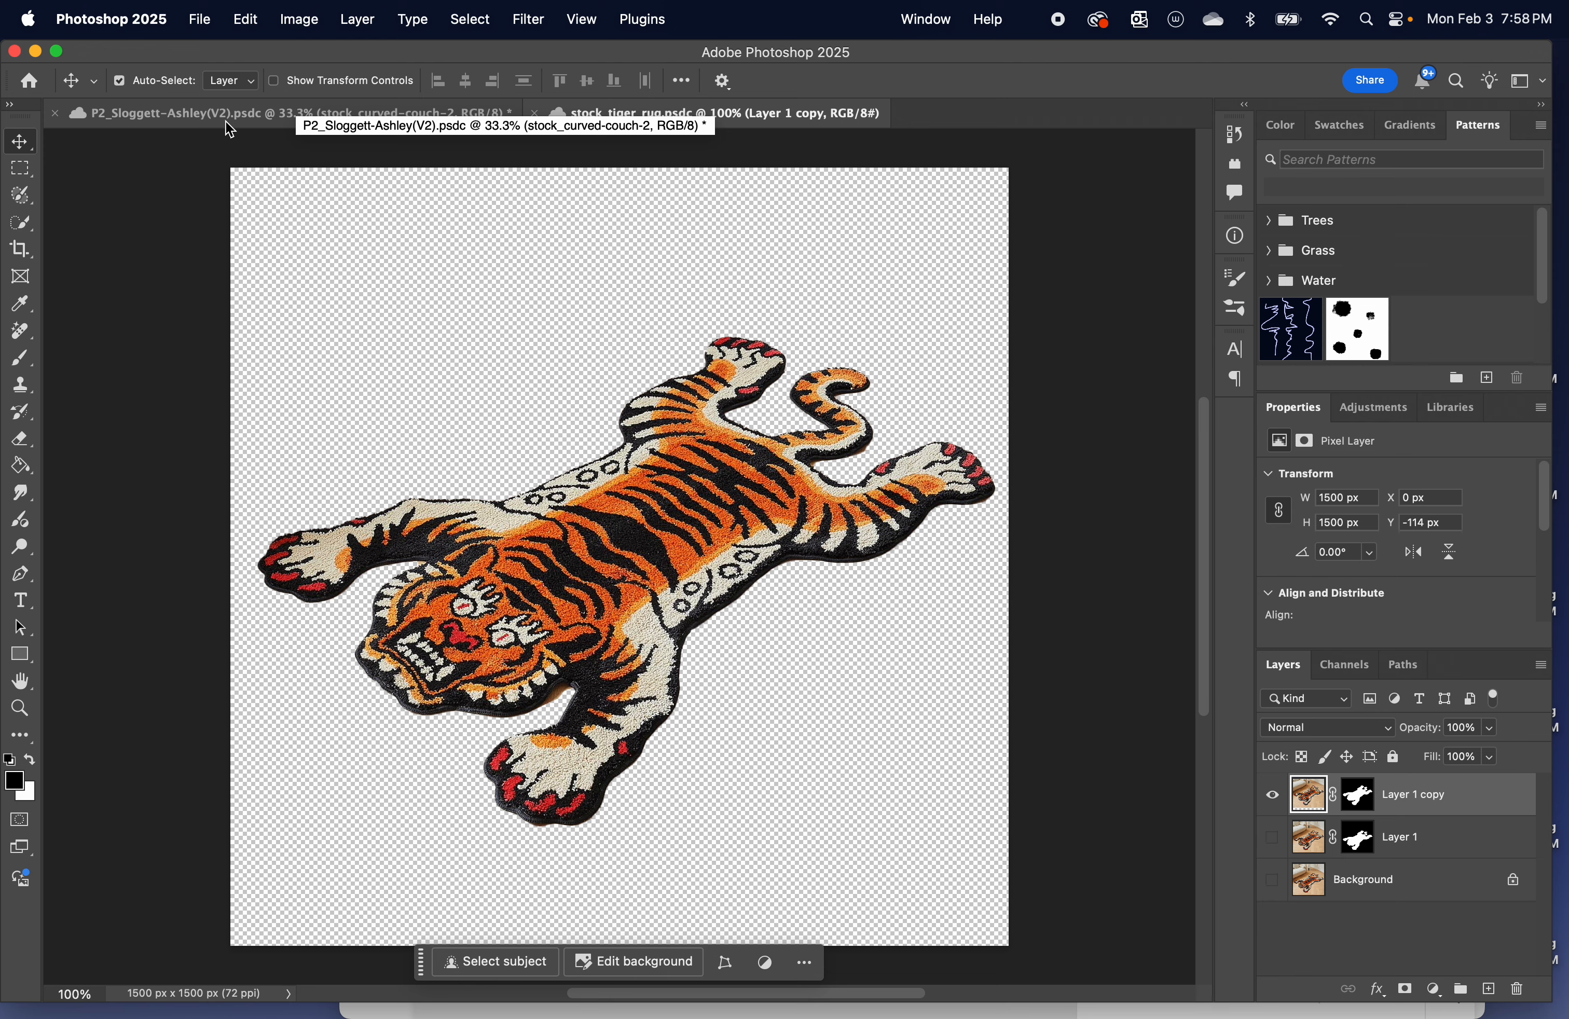
left_click_drag(632, 549, 700, 677)
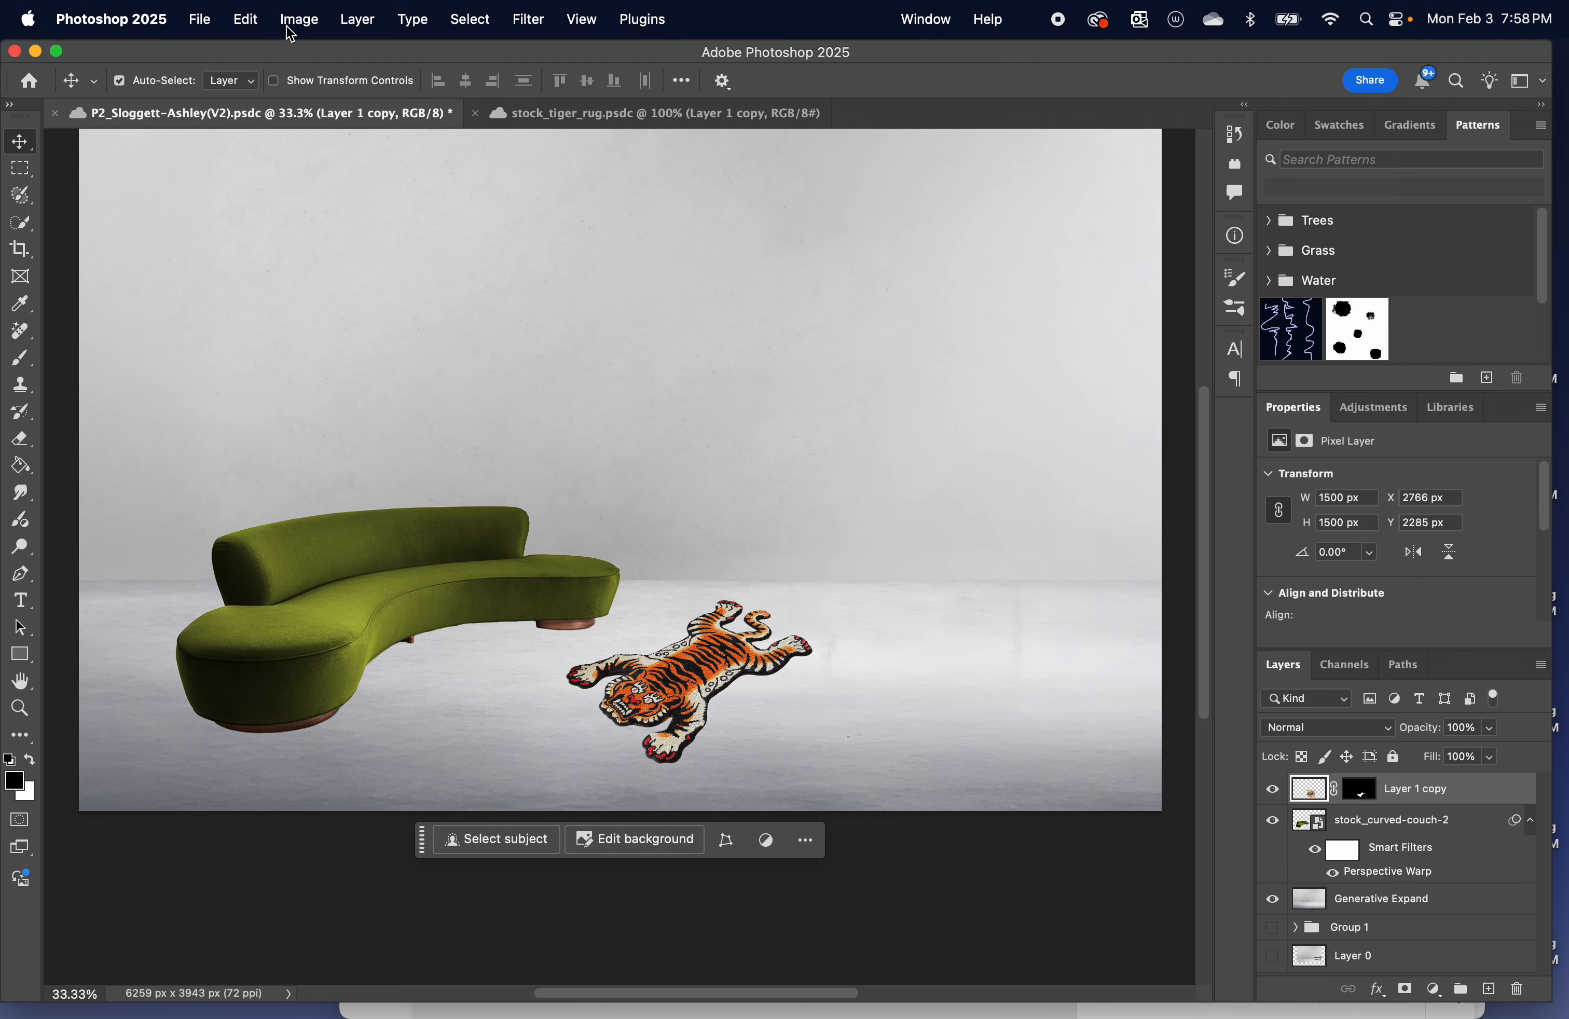
Apply a Perspective transform to the tiger rug, widening its front edge to about 158% and narrowing its back edge.
left_click(240, 19)
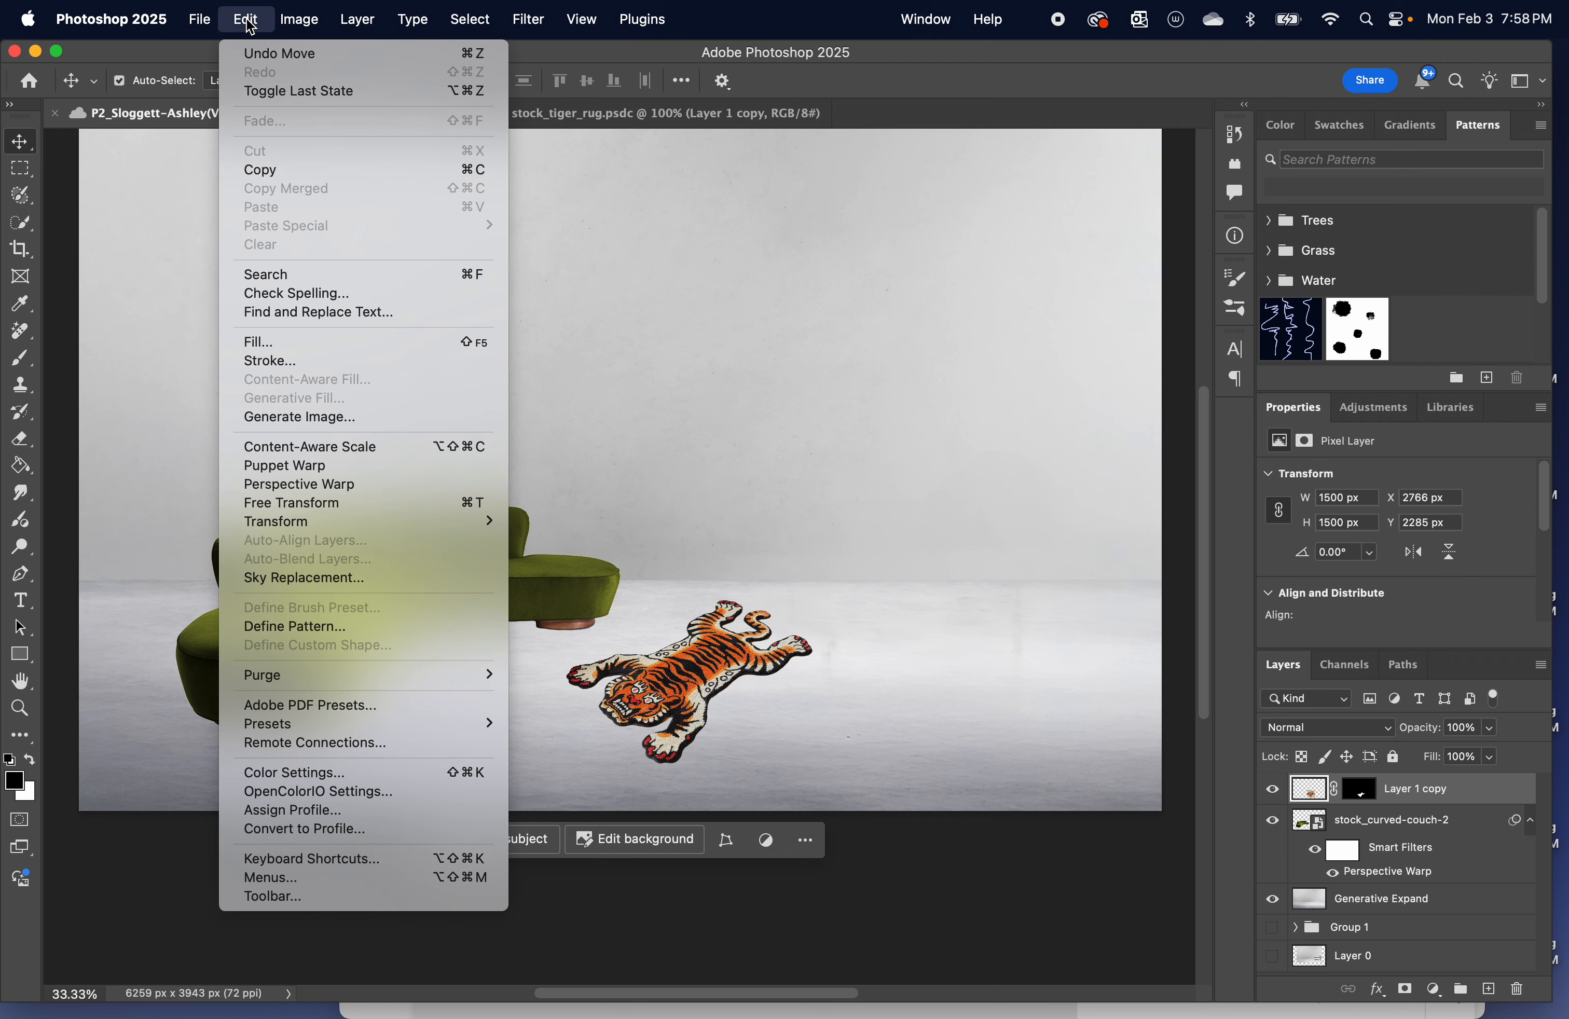
mouse_move(304, 526)
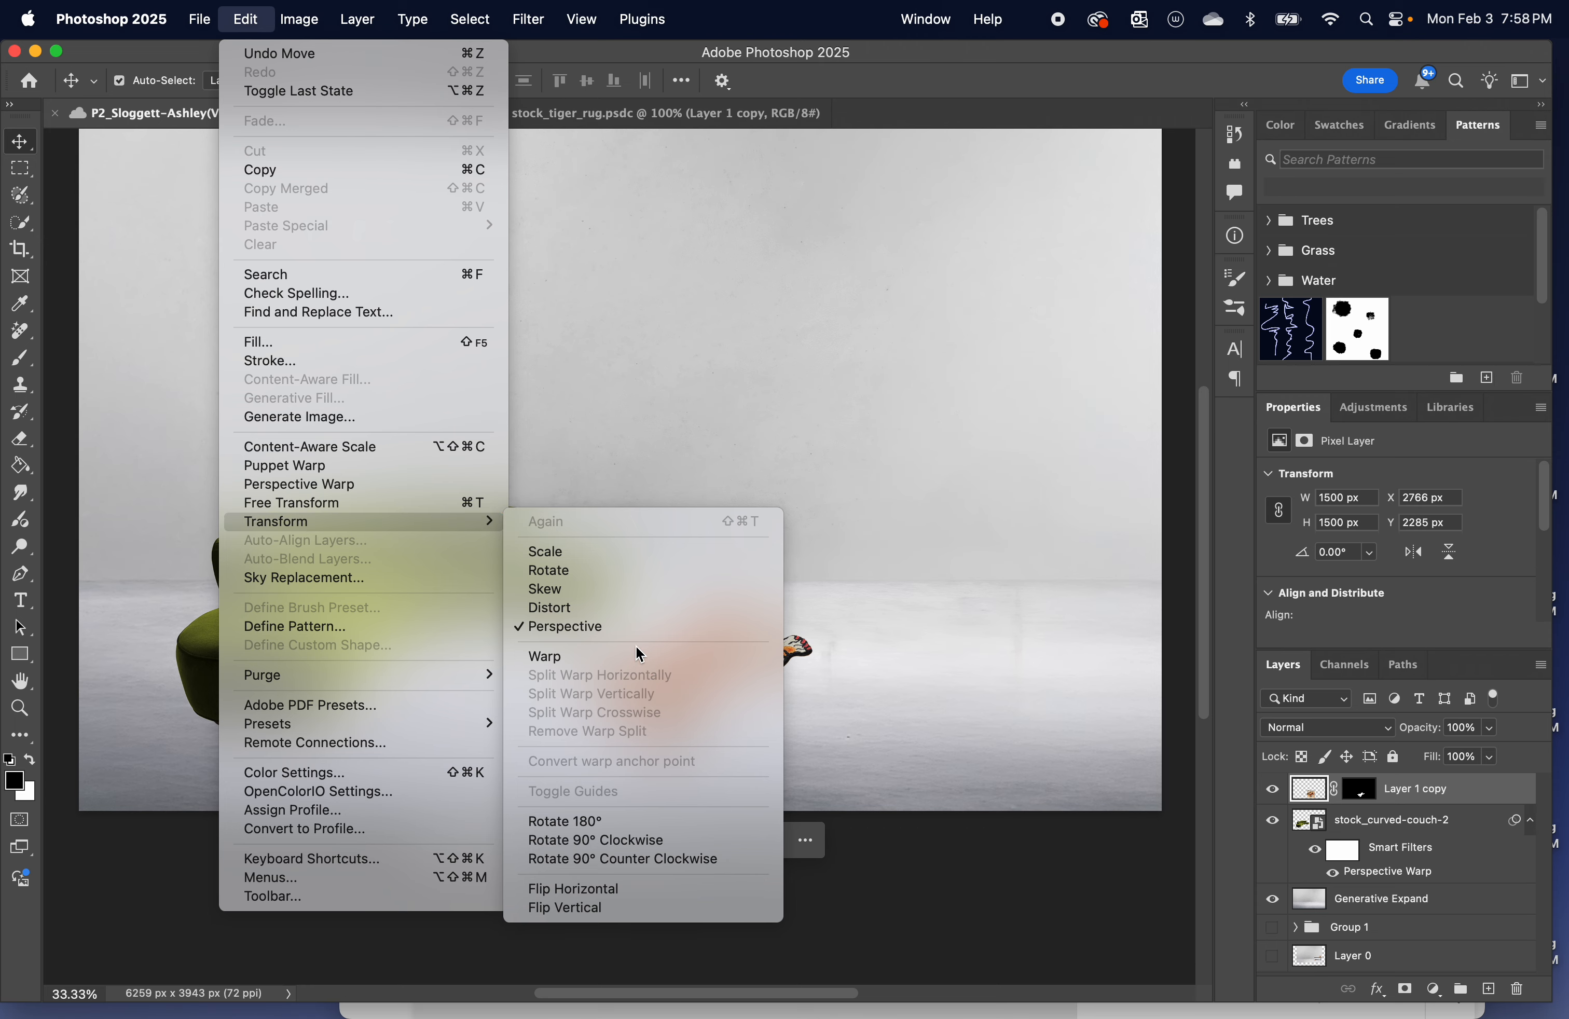
left_click(643, 629)
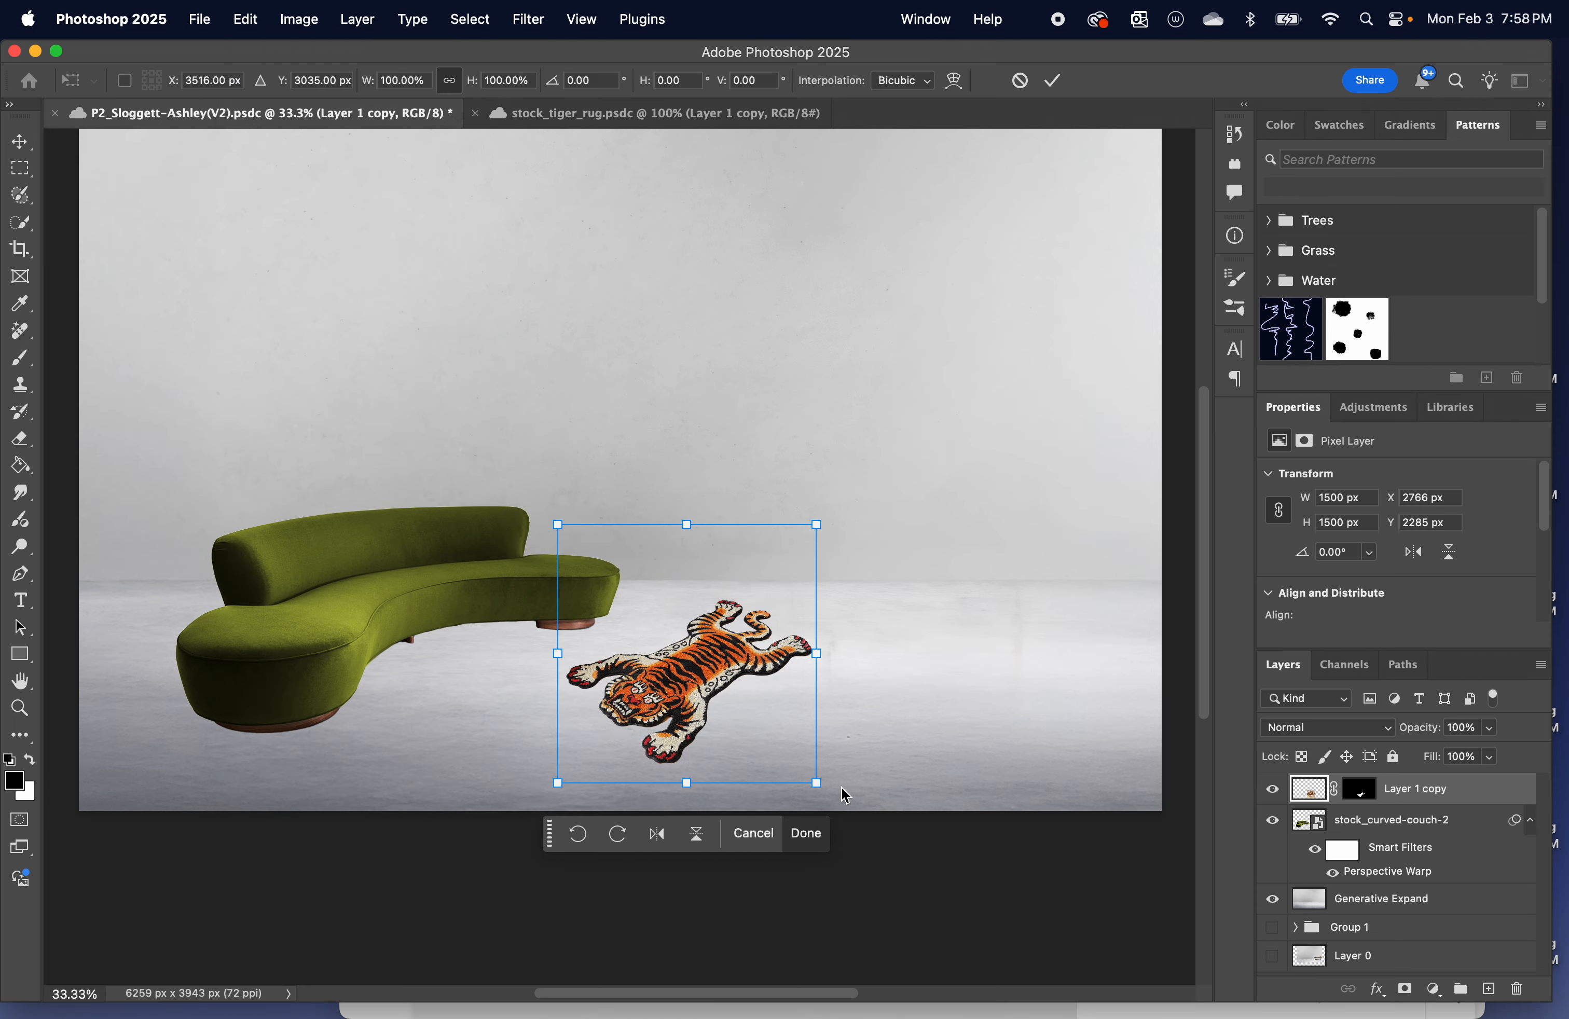
left_click_drag(816, 784, 891, 808)
left_click_drag(703, 642, 647, 670)
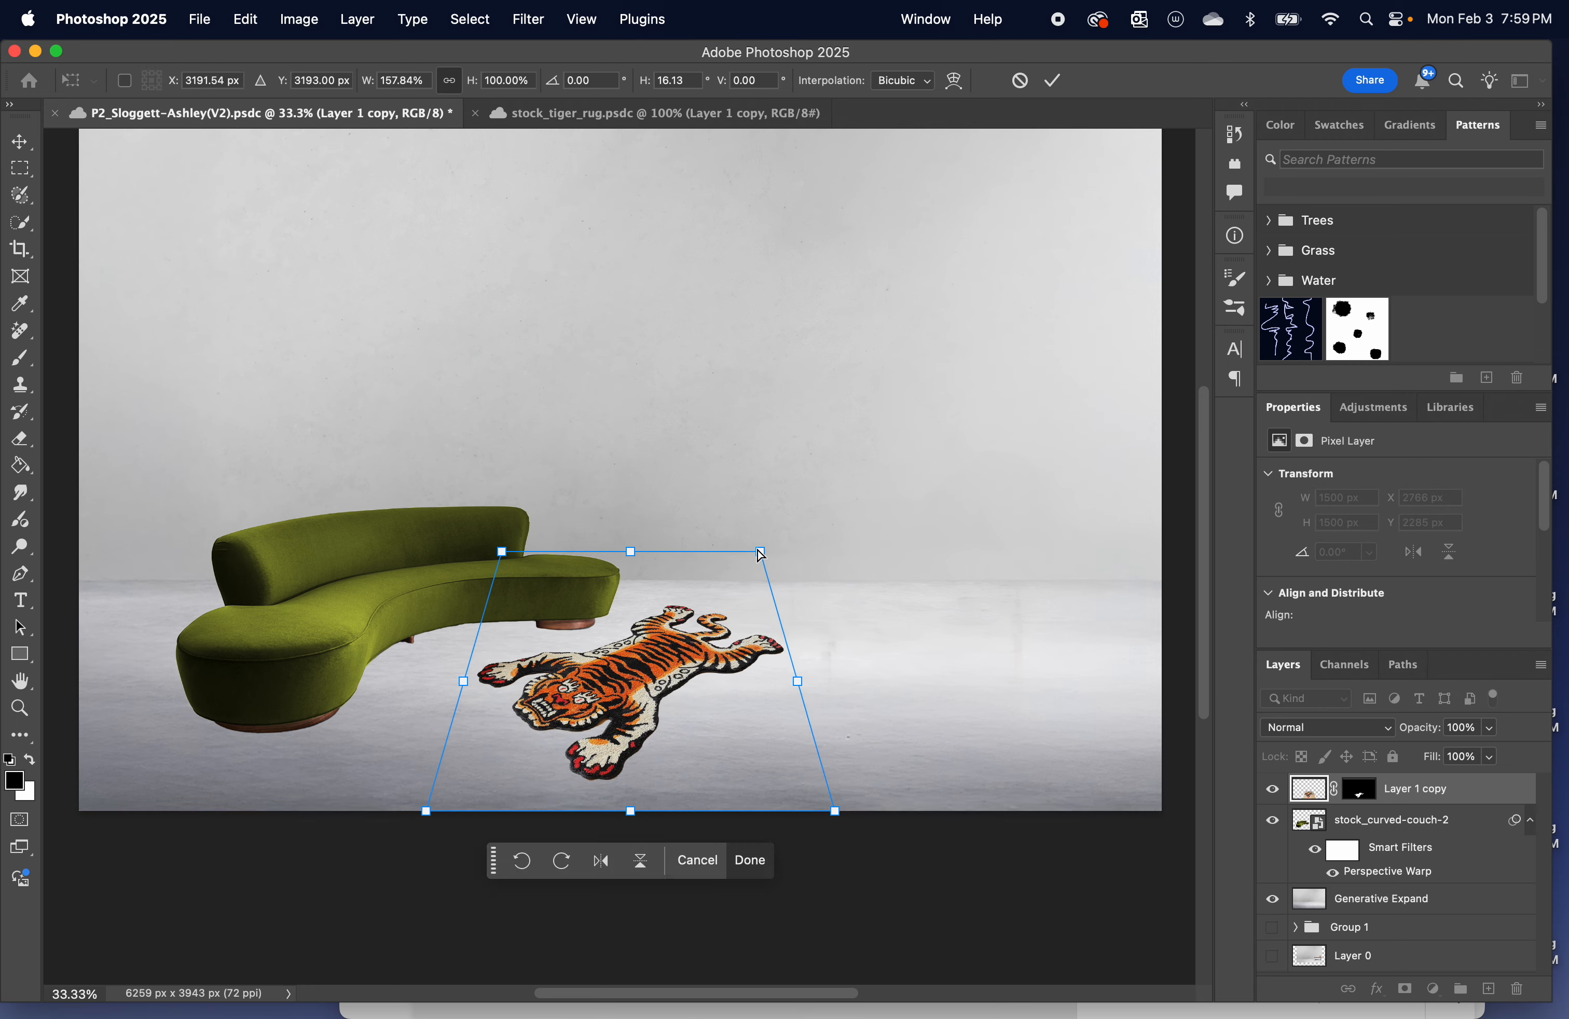
mouse_move(761, 555)
left_mouse_down()
mouse_move(763, 587)
mouse_move(742, 569)
left_mouse_up()
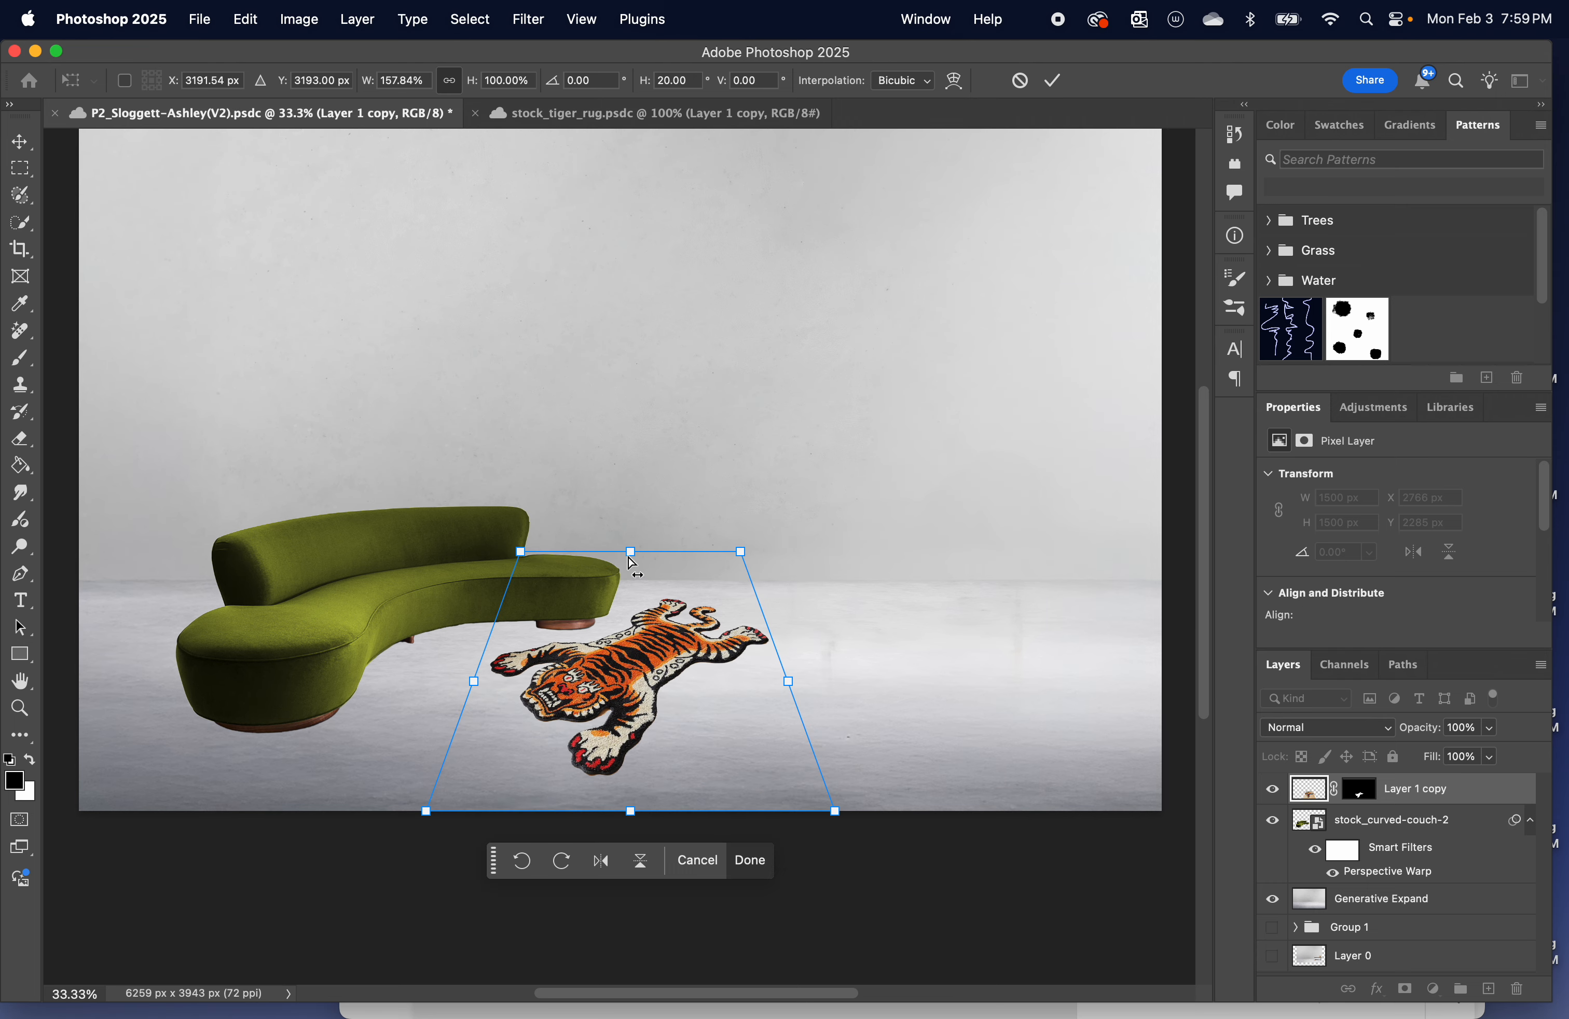
mouse_move(634, 559)
left_mouse_down()
mouse_move(625, 550)
mouse_move(652, 554)
mouse_move(629, 563)
left_mouse_up()
Adjust the rug's perspective until it lies flat on the floor, at about 201% width and 82% height.
left_click_drag(518, 558, 509, 575)
left_click_drag(742, 561, 760, 588)
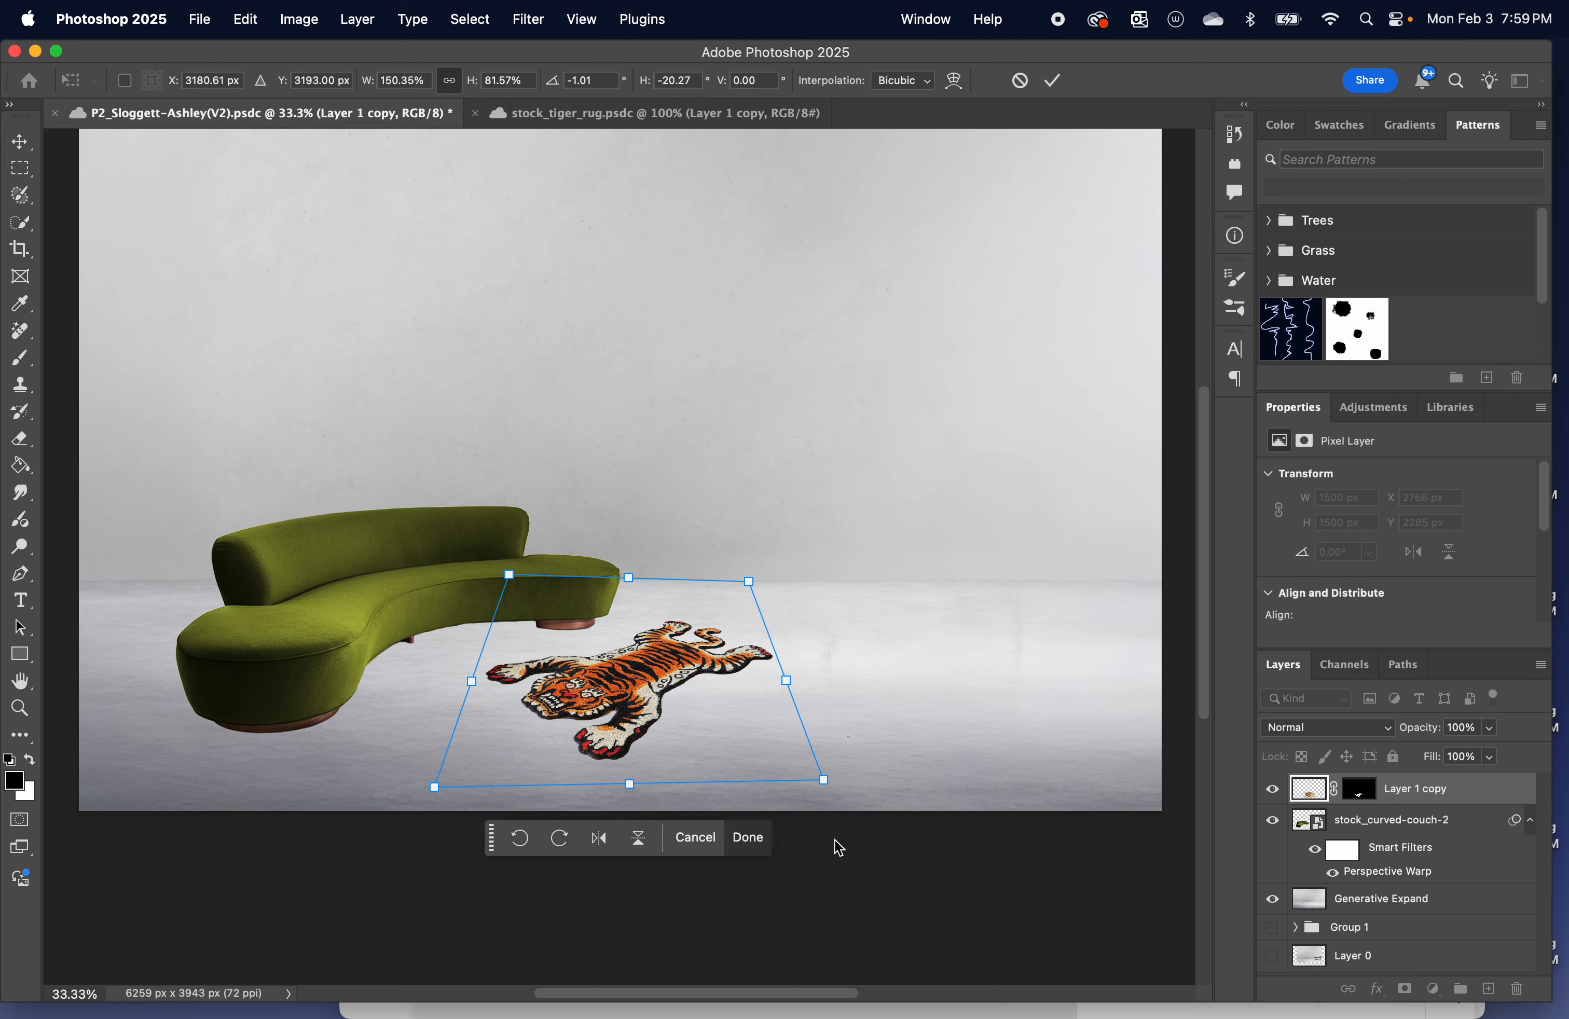
left_click_drag(822, 781, 872, 827)
left_click_drag(437, 793, 358, 830)
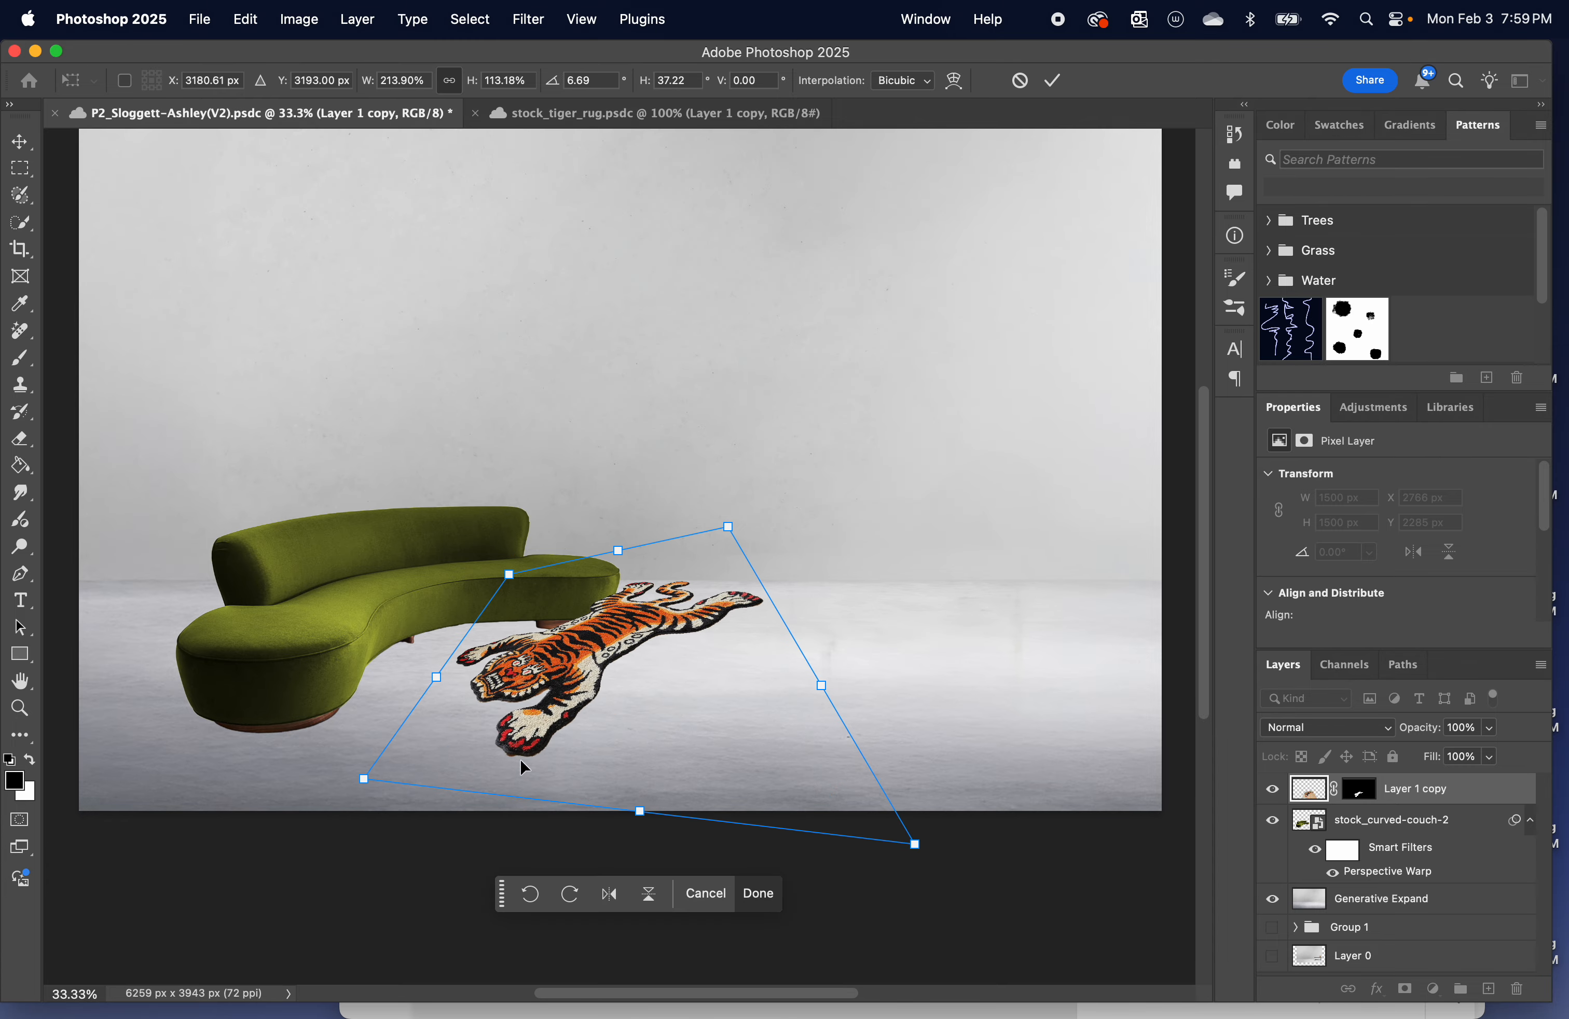
left_click_drag(520, 758, 692, 630)
left_click_drag(1085, 714, 1057, 663)
left_click_drag(836, 540, 636, 686)
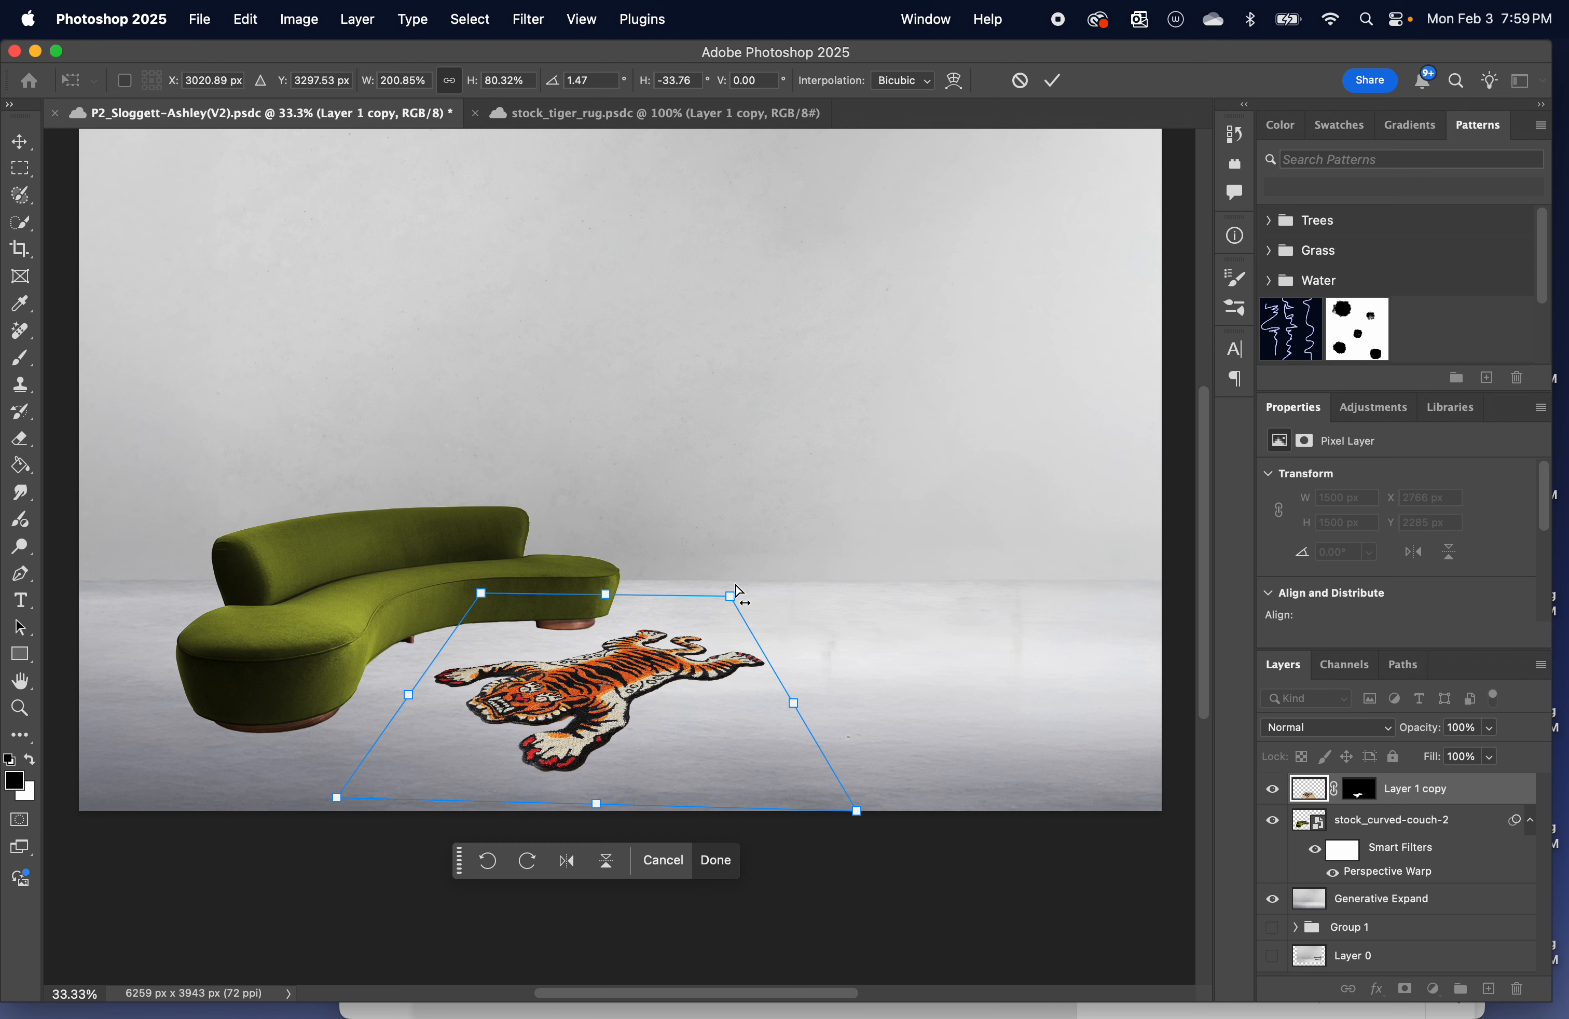
left_click_drag(736, 594, 769, 599)
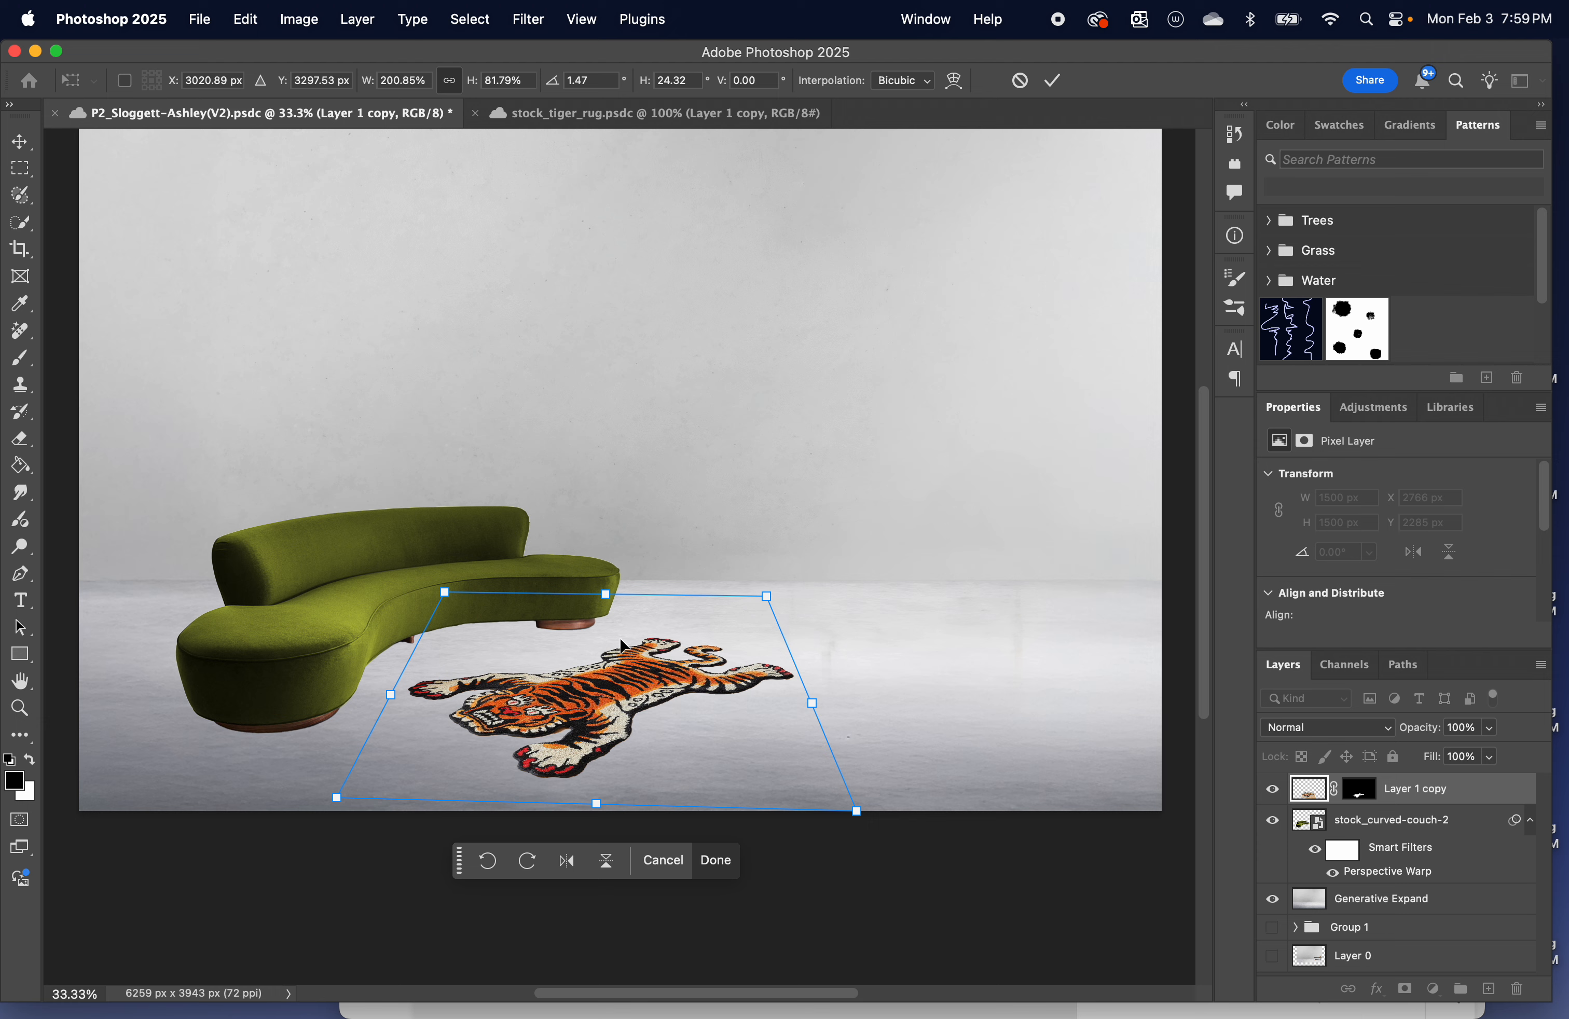
Position the transformed rug in front of the couch's far end, at X 1844 px, Y 2690 px, and apply the transform.
left_click_drag(616, 688, 828, 691)
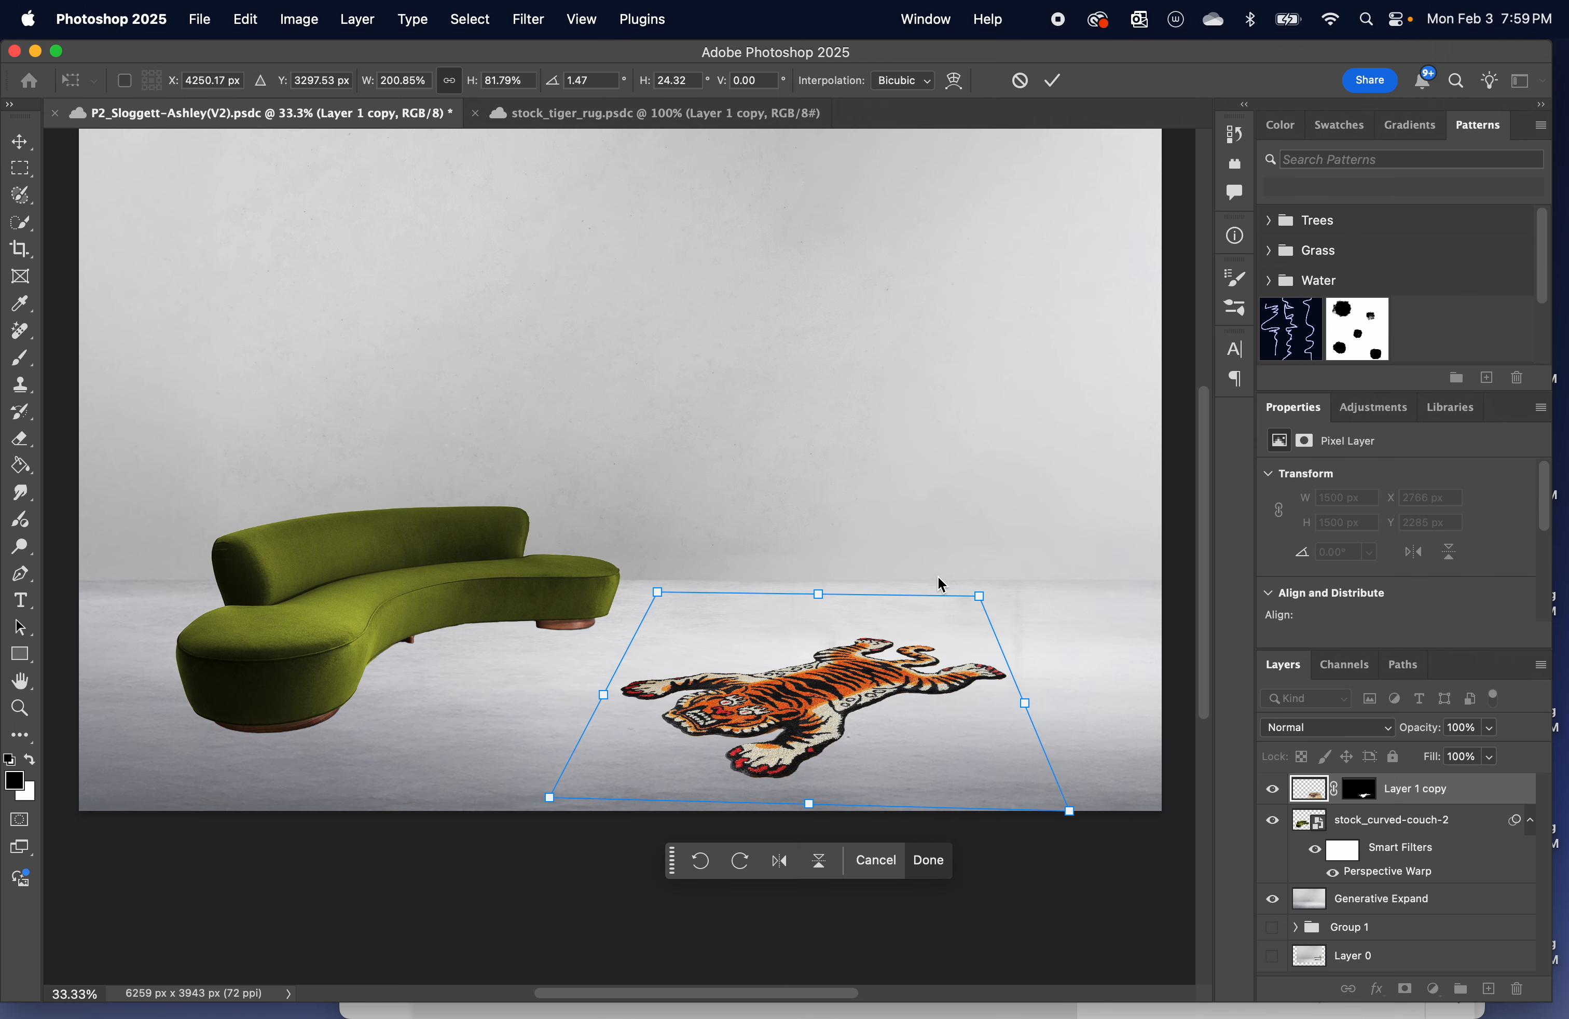
mouse_move(658, 594)
left_mouse_down()
mouse_move(652, 620)
mouse_move(662, 601)
left_mouse_up()
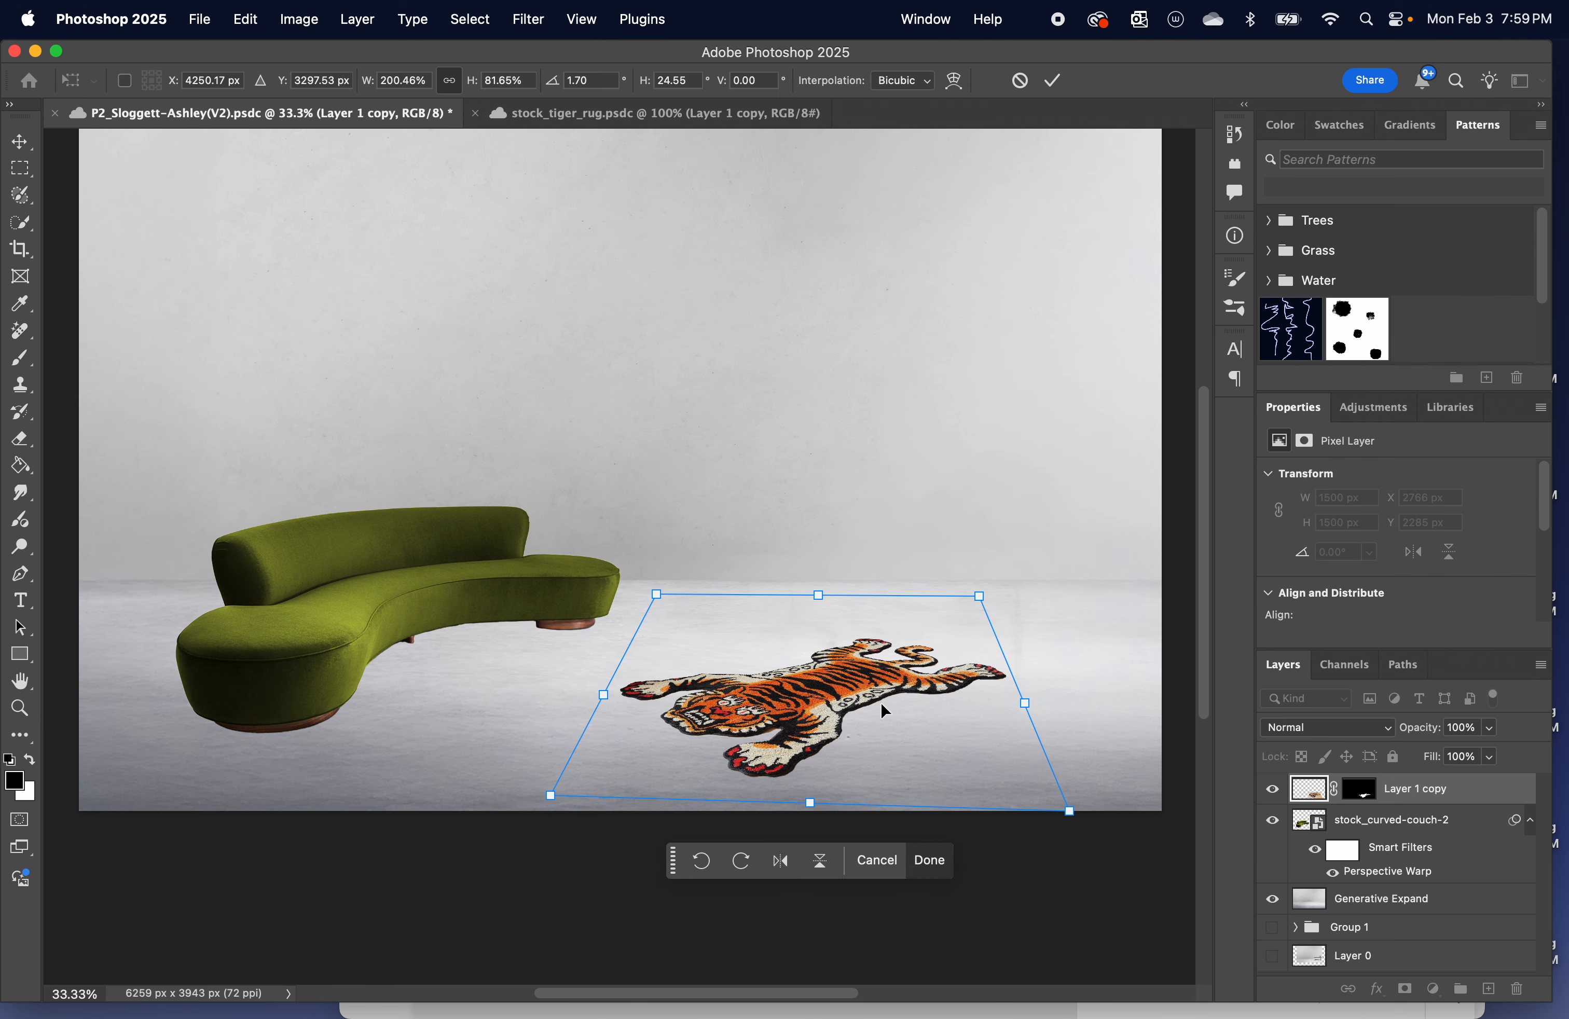
left_click_drag(853, 698, 703, 700)
key("Return")
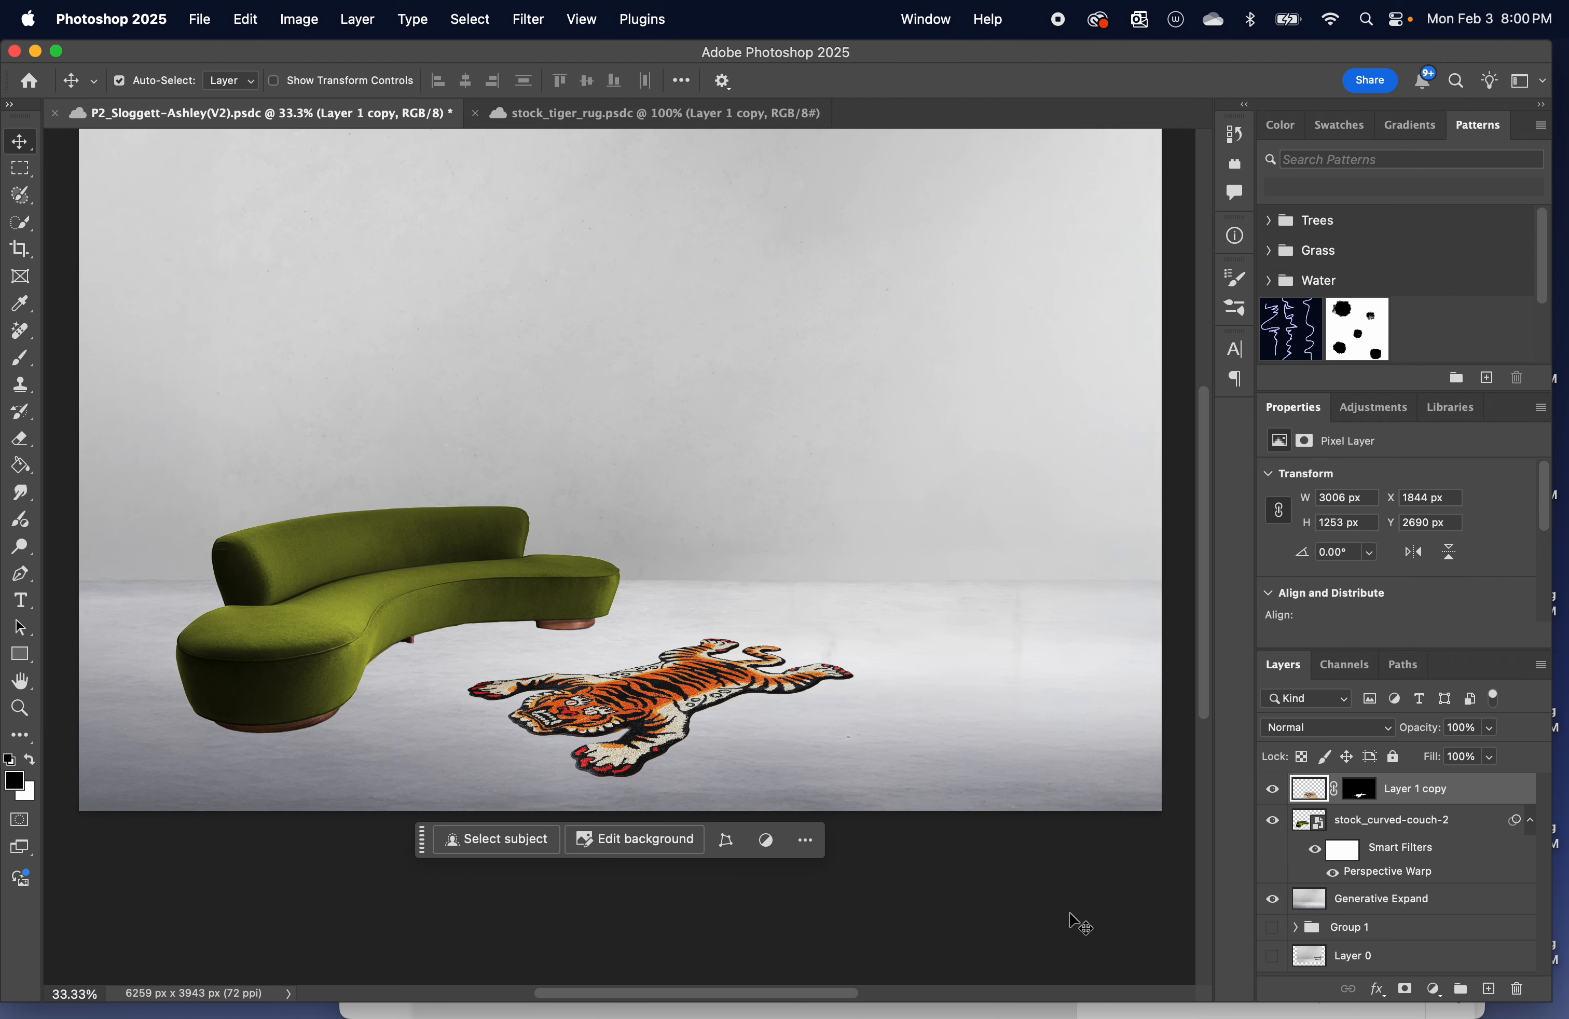
Stack the rug's Layer 1 copy below stock_curved-couch-2 and reposition the rug on the floor beside the couch, leaving no layer selected.
left_click_drag(689, 703, 502, 698)
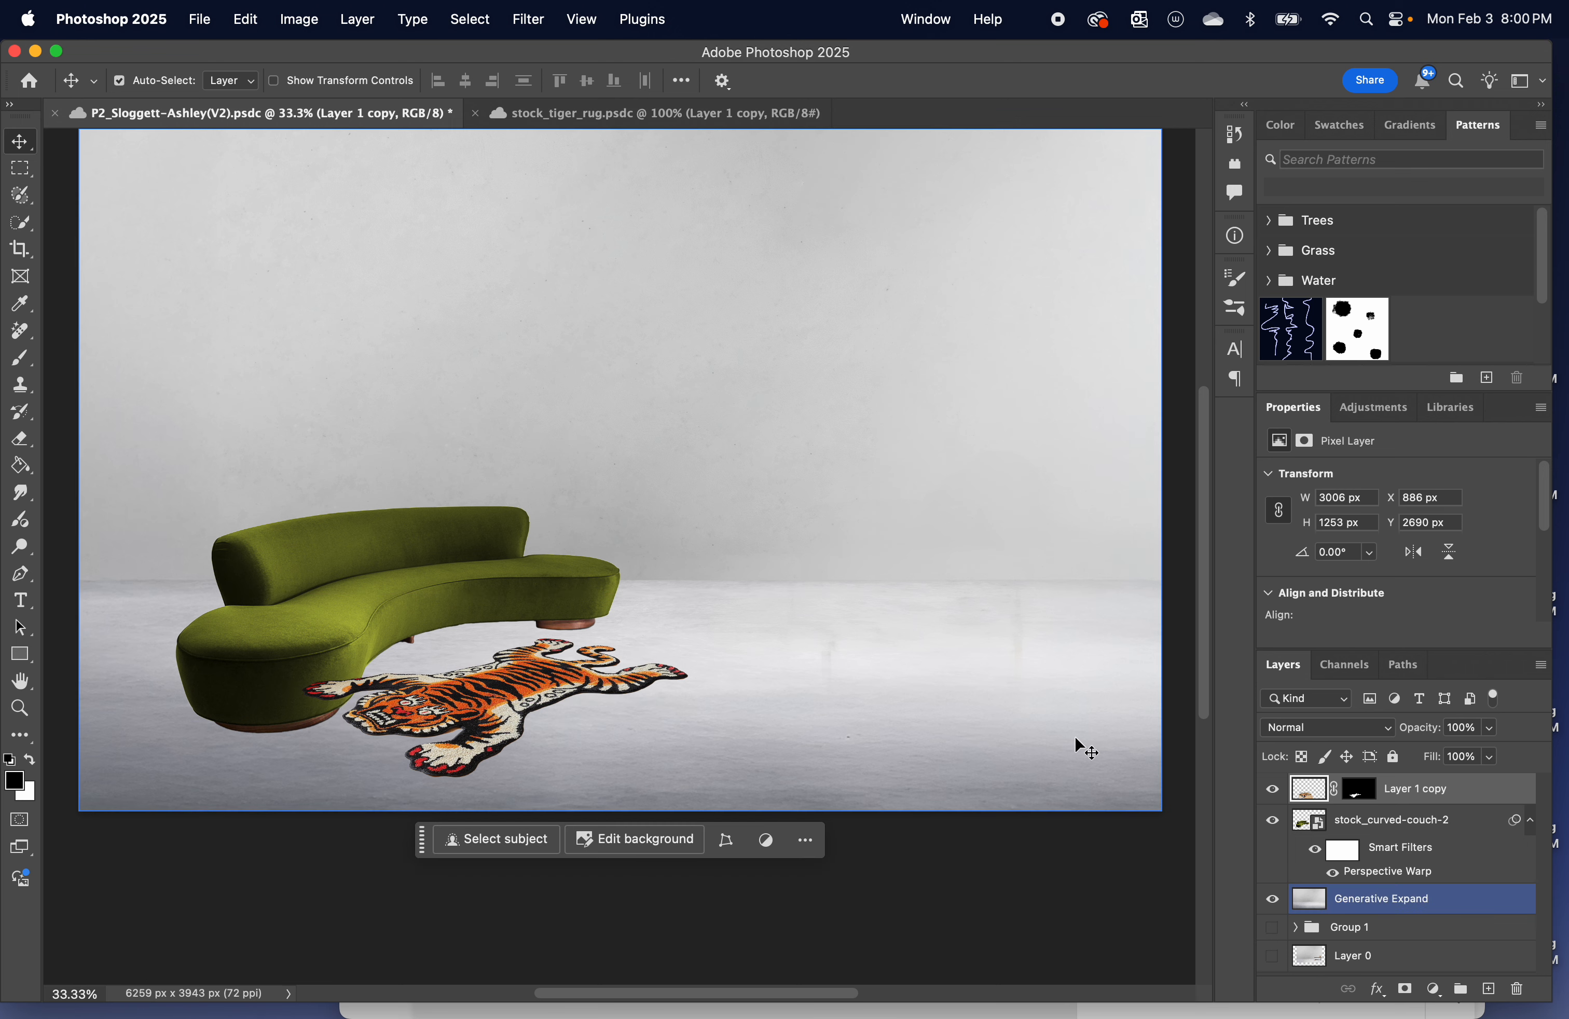
left_click(1446, 854)
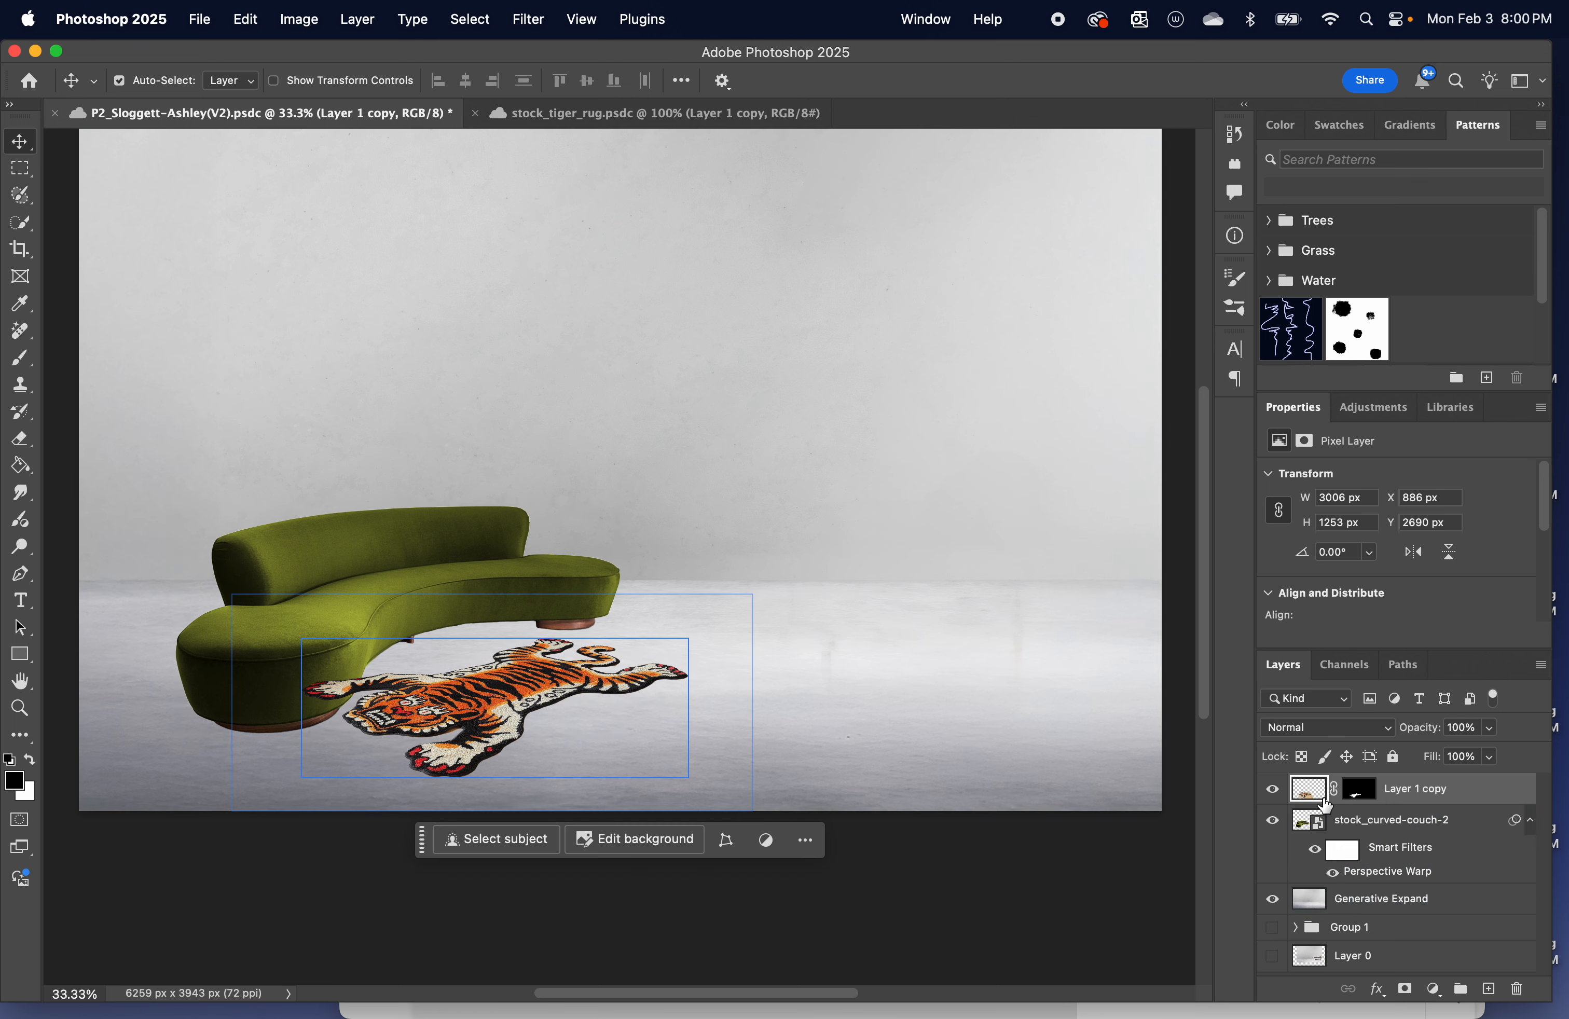
left_click_drag(1472, 791, 1459, 884)
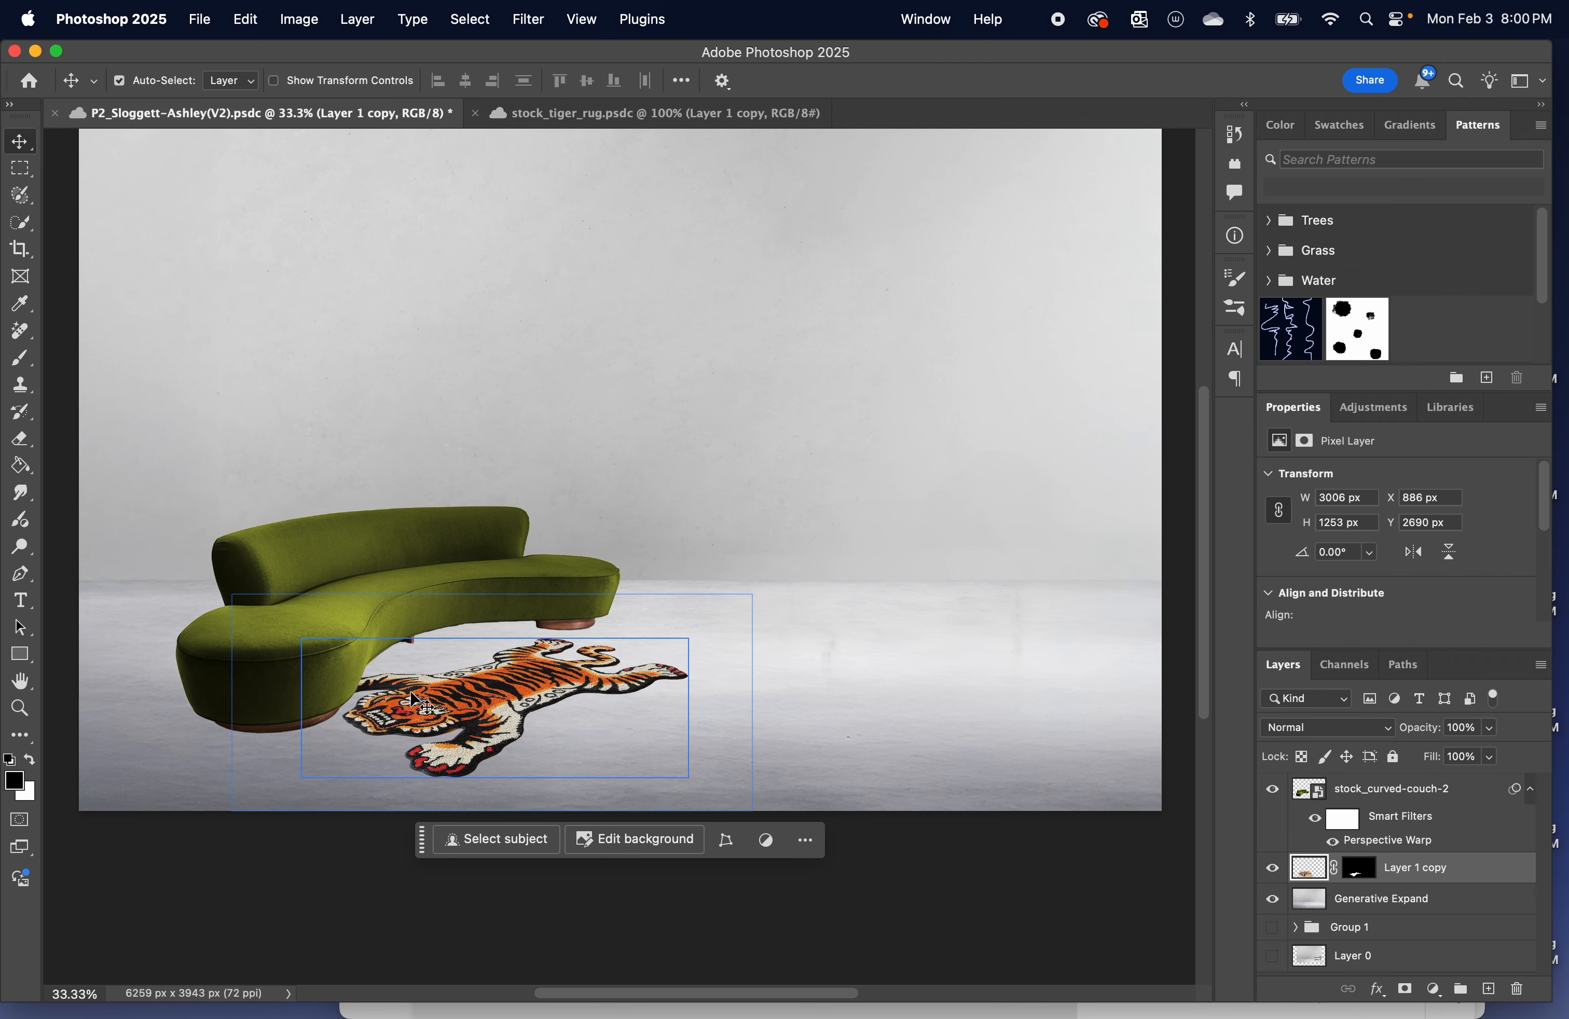
left_click_drag(447, 713, 624, 658)
left_click(915, 840)
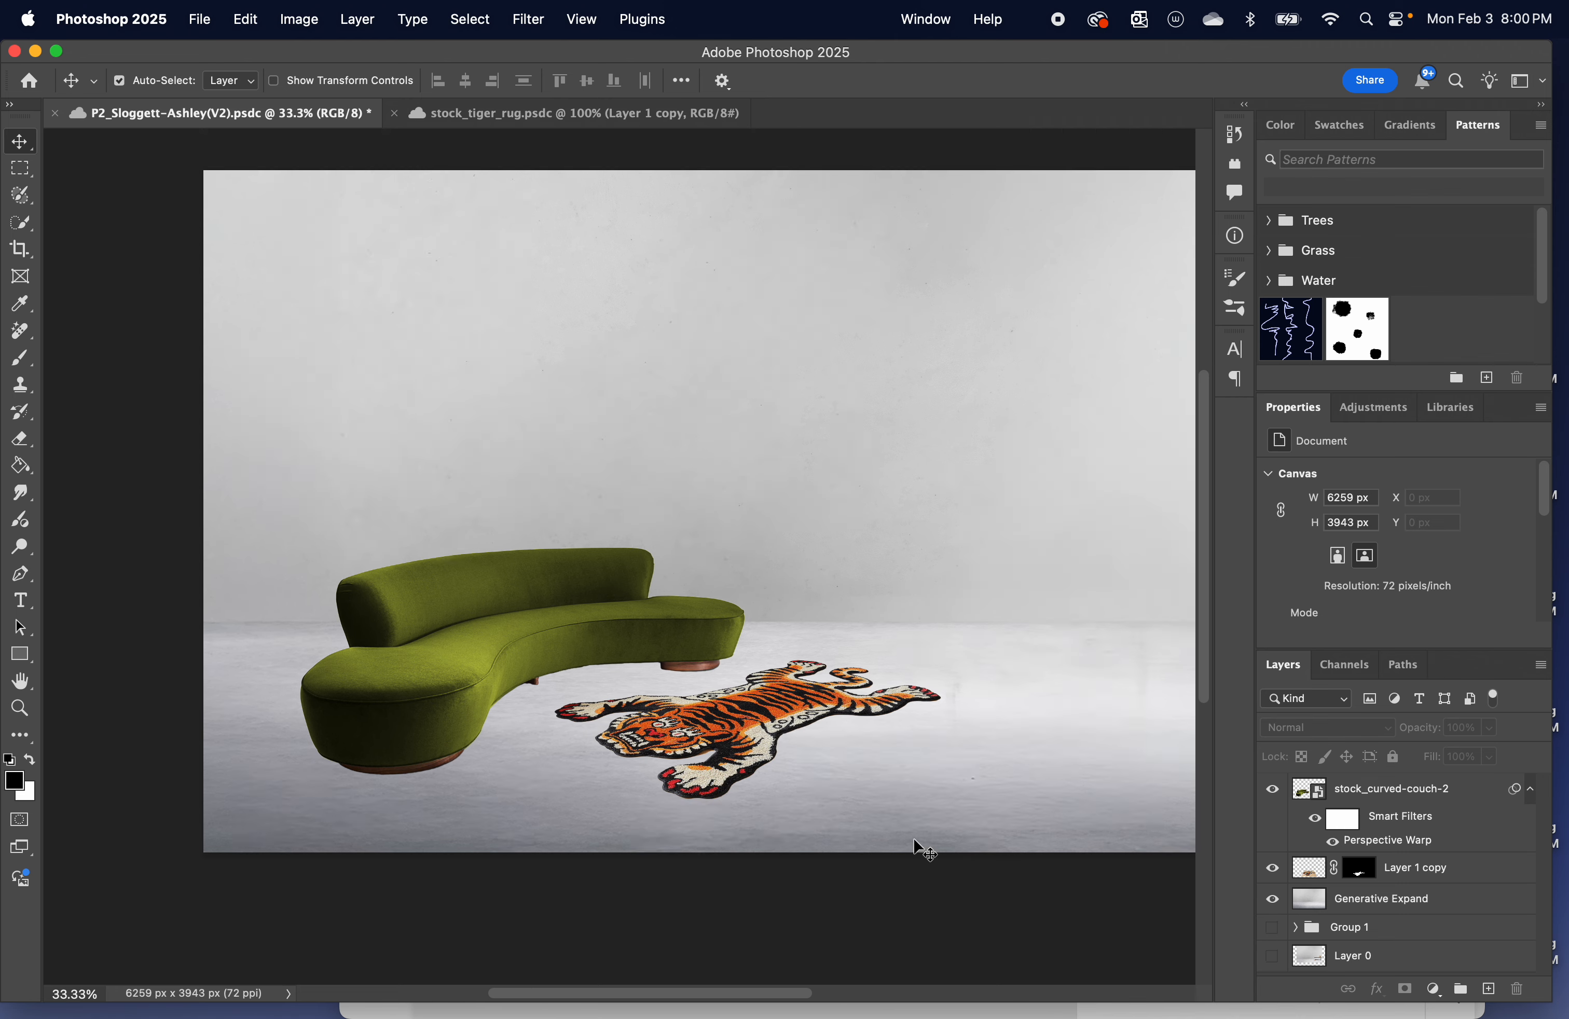
scroll(915, 845, "left", 15)
left_click(1177, 572)
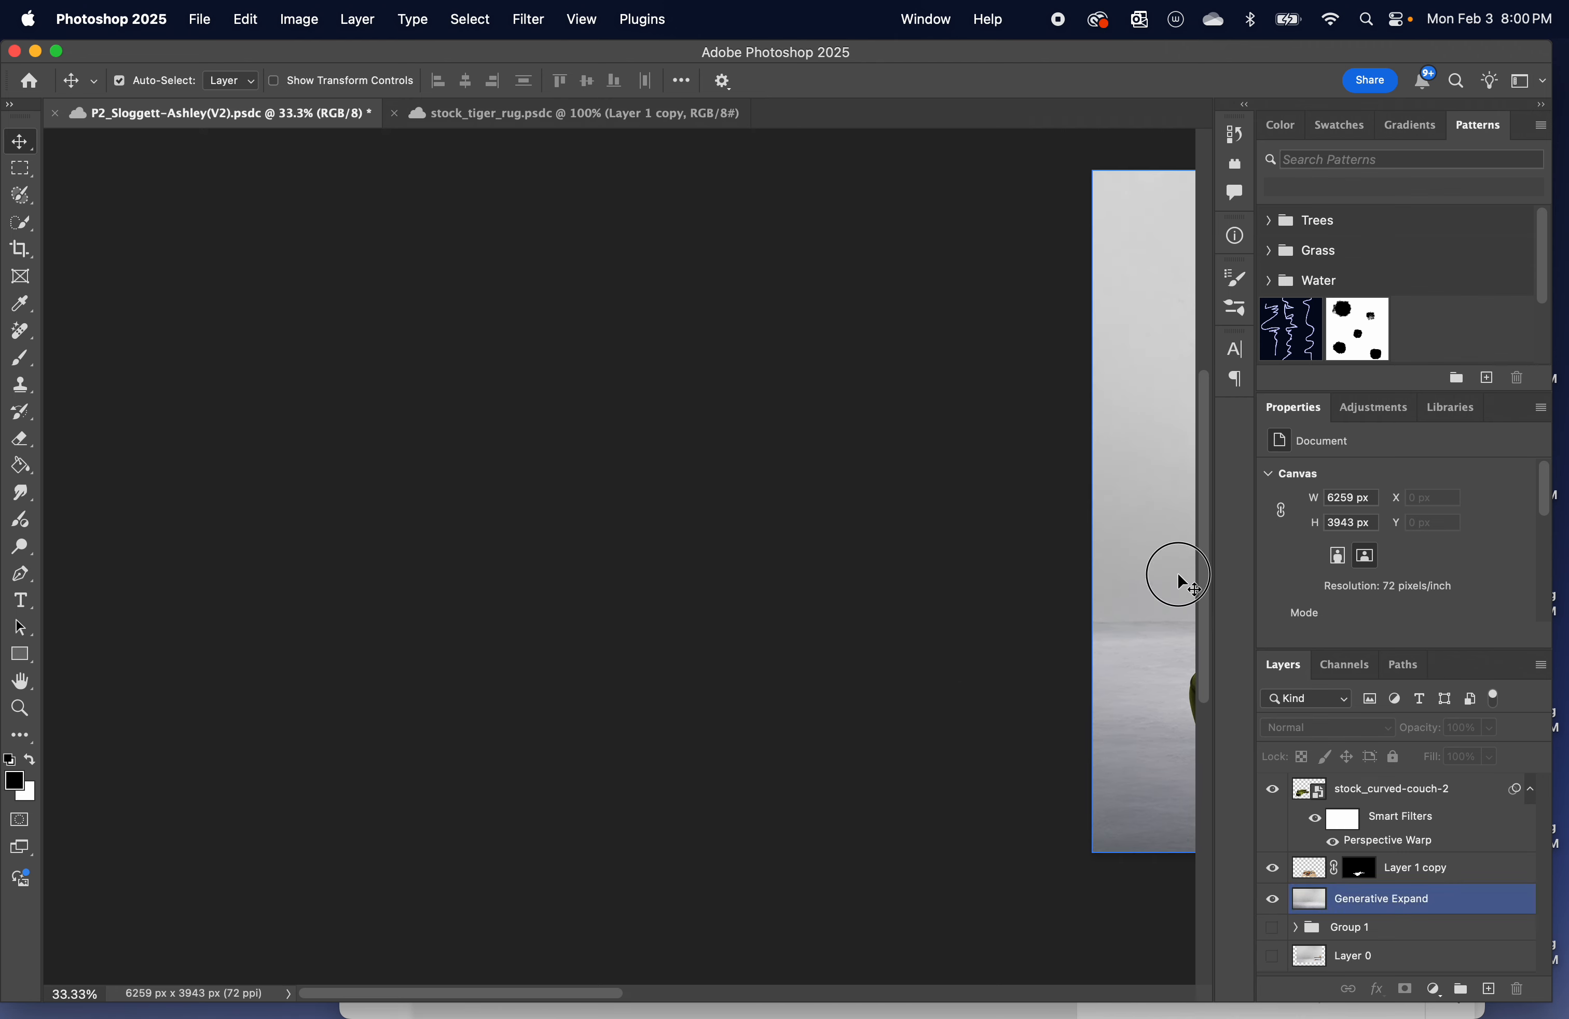